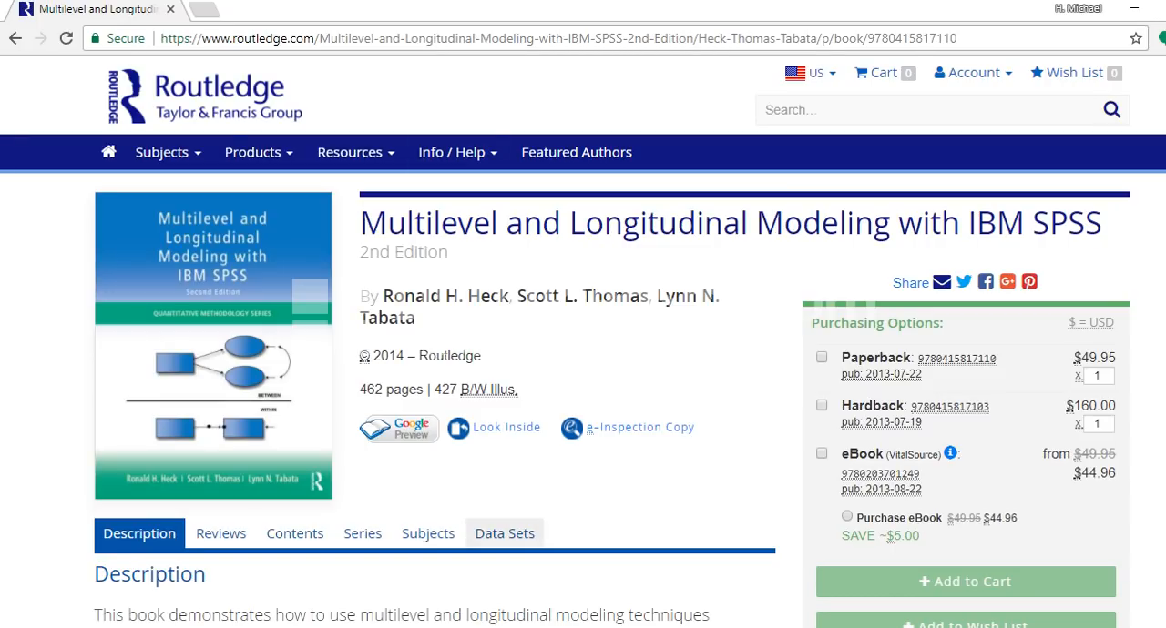
Step: Show the data sets information on the Routledge book page and look through it
{"action": "left_click", "coordinate": [505, 535]}
{"action": "scroll", "coordinate": [583, 364], "scroll_direction": "down", "scroll_amount": 3}
{"action": "scroll", "coordinate": [583, 364], "scroll_direction": "up", "scroll_amount": 3}
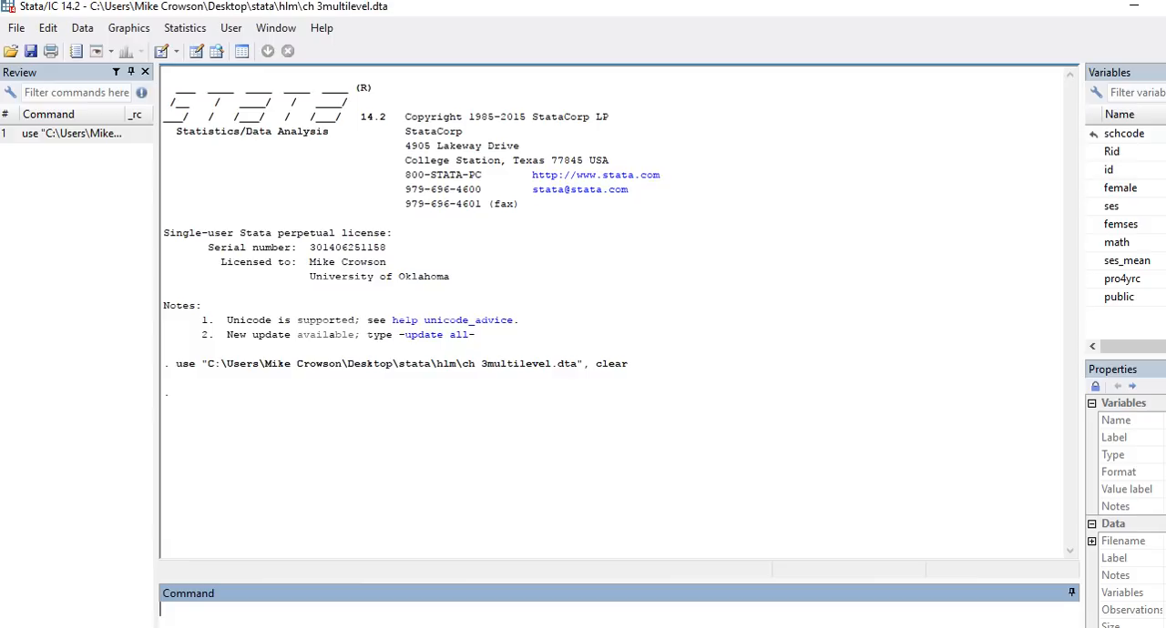
Step: Switch to Stata and open the ch 3multilevel dataset in the Data Editor in browse mode
{"action": "left_click", "coordinate": [1124, 134]}
{"action": "left_click", "coordinate": [1110, 170]}
{"action": "left_click", "coordinate": [1120, 188]}
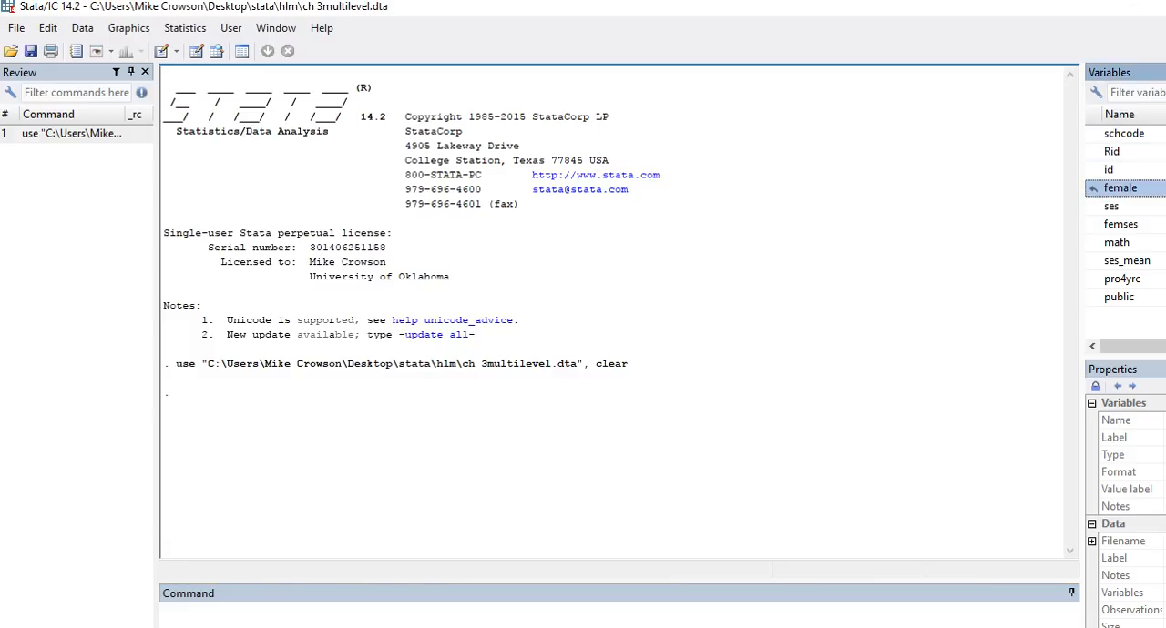
{"action": "left_click", "coordinate": [1094, 207]}
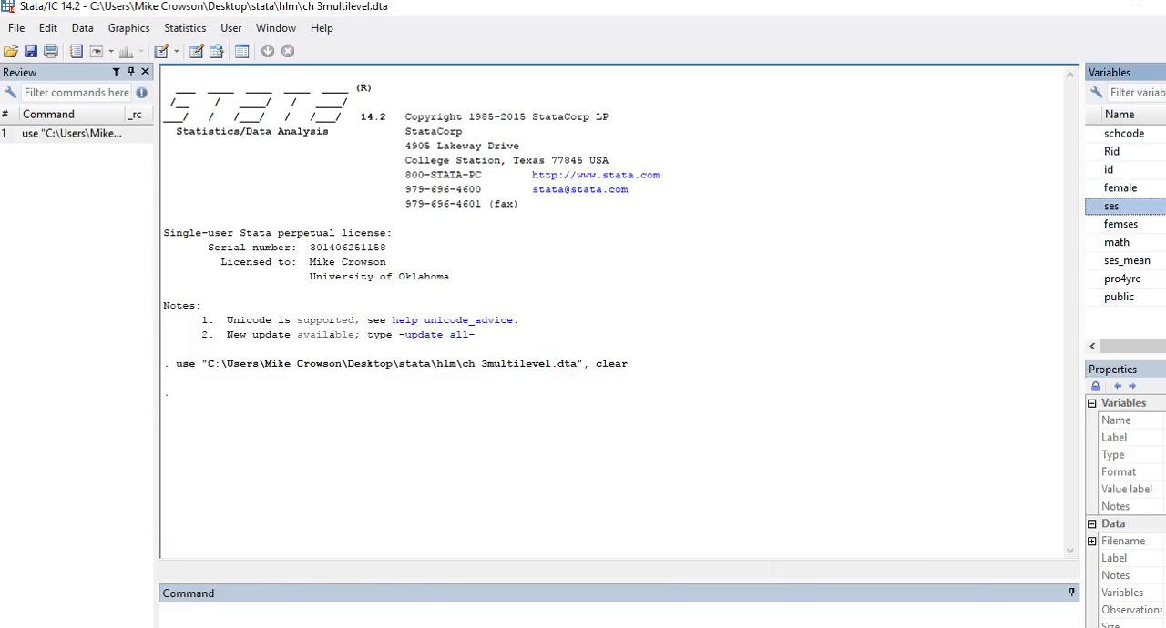
{"action": "left_click", "coordinate": [82, 28]}
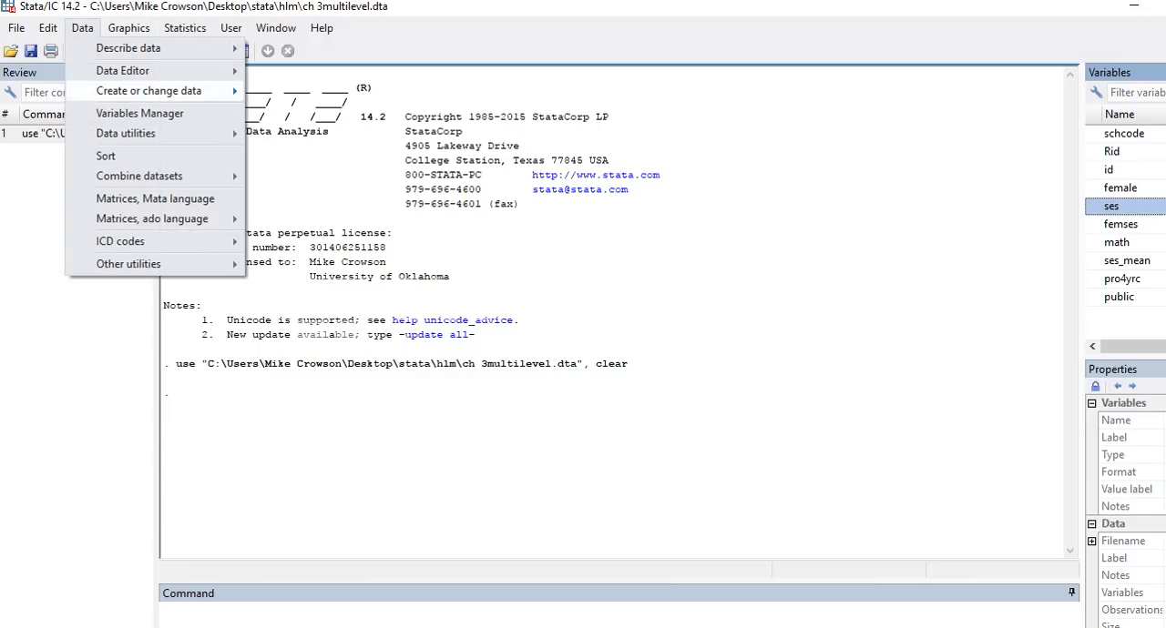
{"action": "mouse_move", "coordinate": [122, 70]}
{"action": "left_click", "coordinate": [324, 92]}
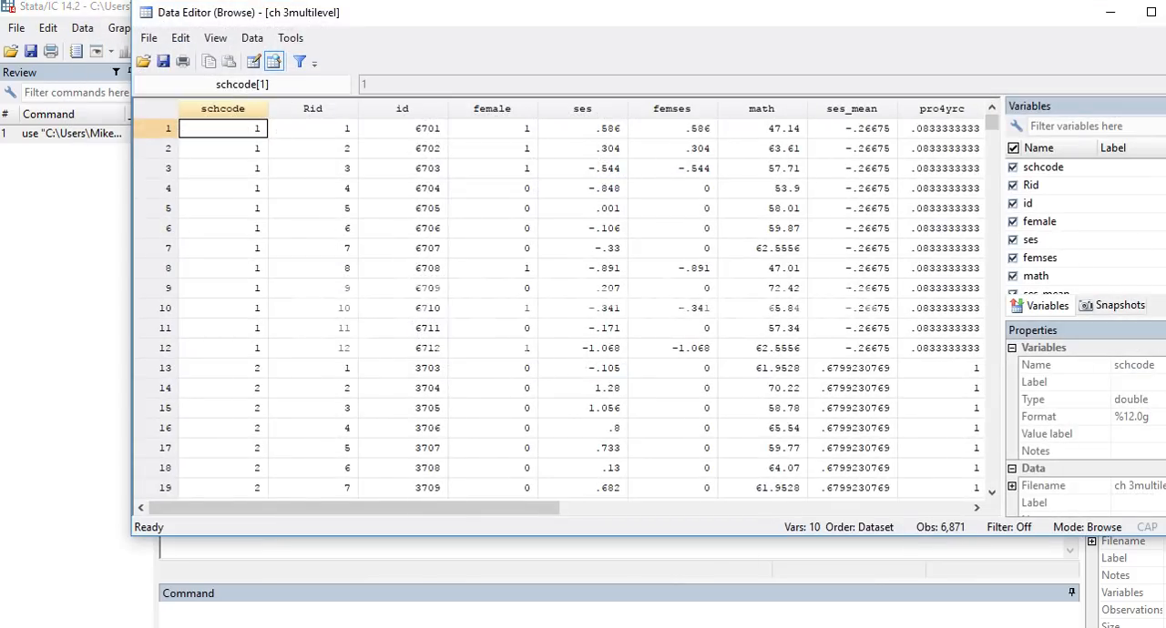
Step: Examine the schcode, id and Rid columns, including how the student rows are grouped within schools 1 and 2
{"action": "left_click", "coordinate": [223, 109]}
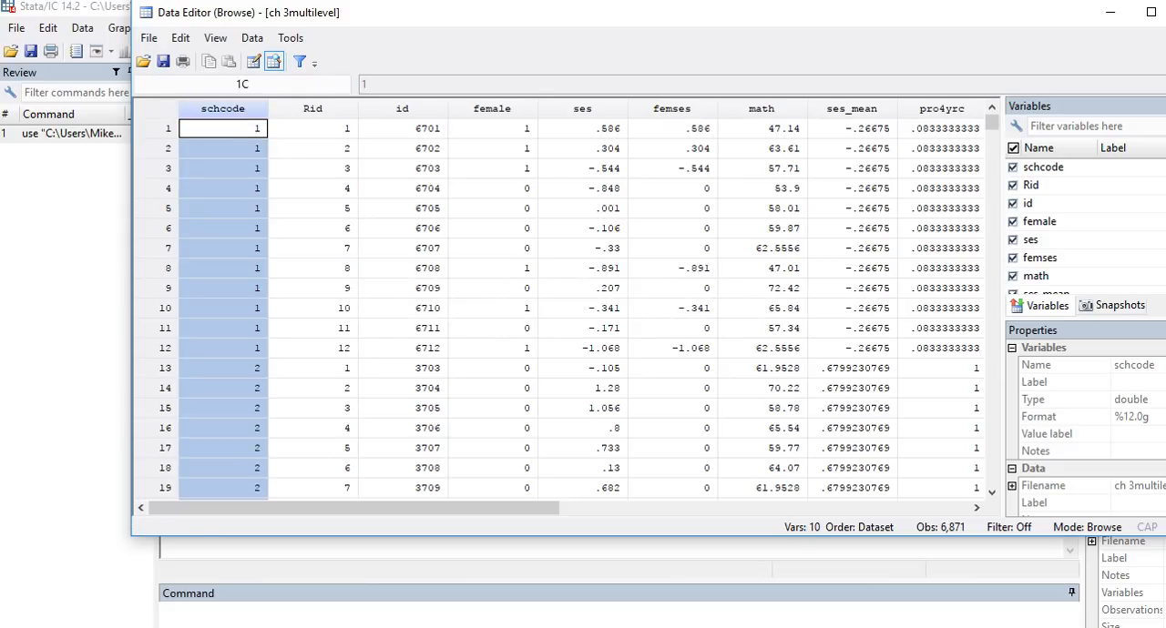
{"action": "left_click", "coordinate": [402, 109]}
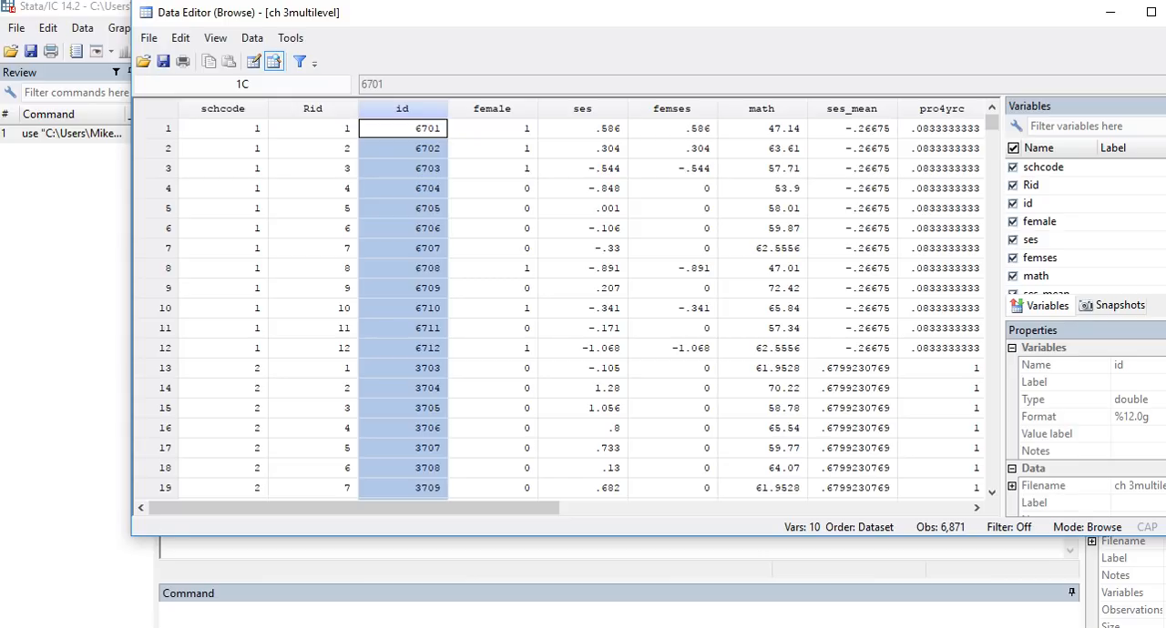
{"action": "left_click", "coordinate": [313, 109]}
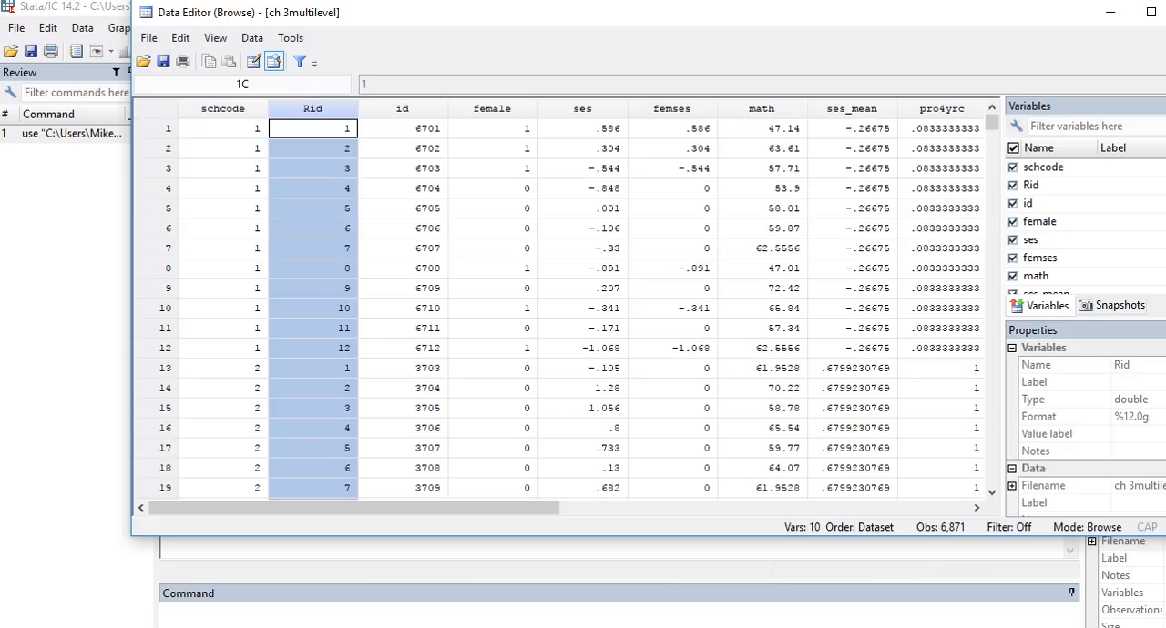
{"action": "left_click_drag", "start_coordinate": [312, 129], "coordinate": [223, 349]}
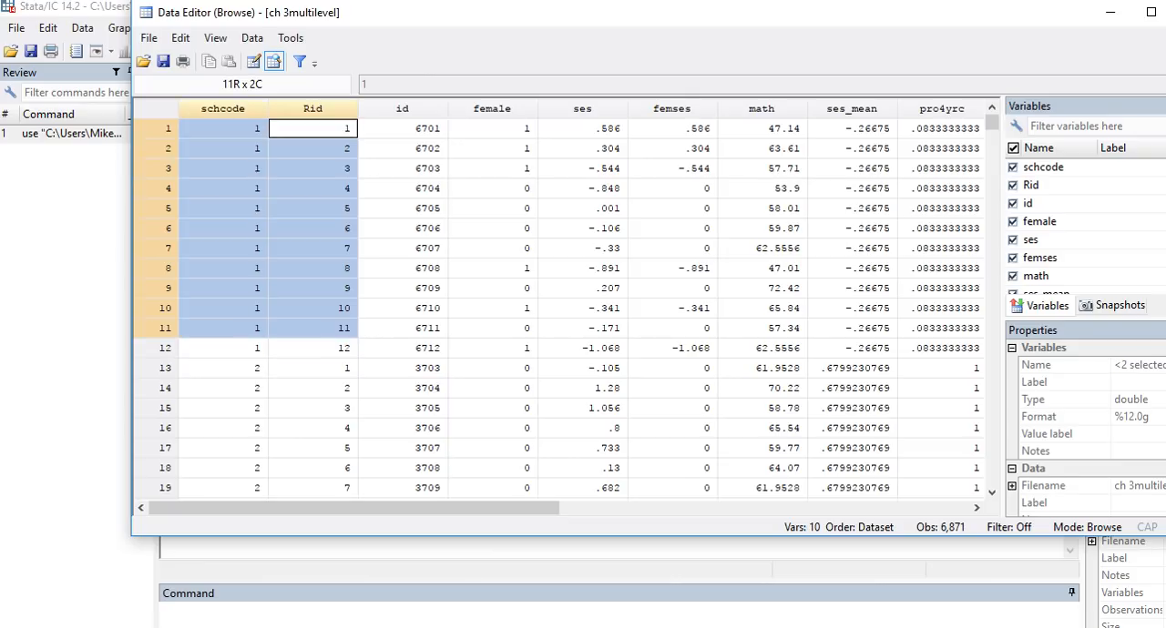
{"action": "scroll", "coordinate": [312, 274], "scroll_direction": "down", "scroll_amount": 3}
{"action": "left_click_drag", "start_coordinate": [312, 189], "coordinate": [312, 428]}
{"action": "left_click_drag", "start_coordinate": [223, 189], "coordinate": [223, 429]}
{"action": "scroll", "coordinate": [223, 429], "scroll_direction": "up", "scroll_amount": 3}
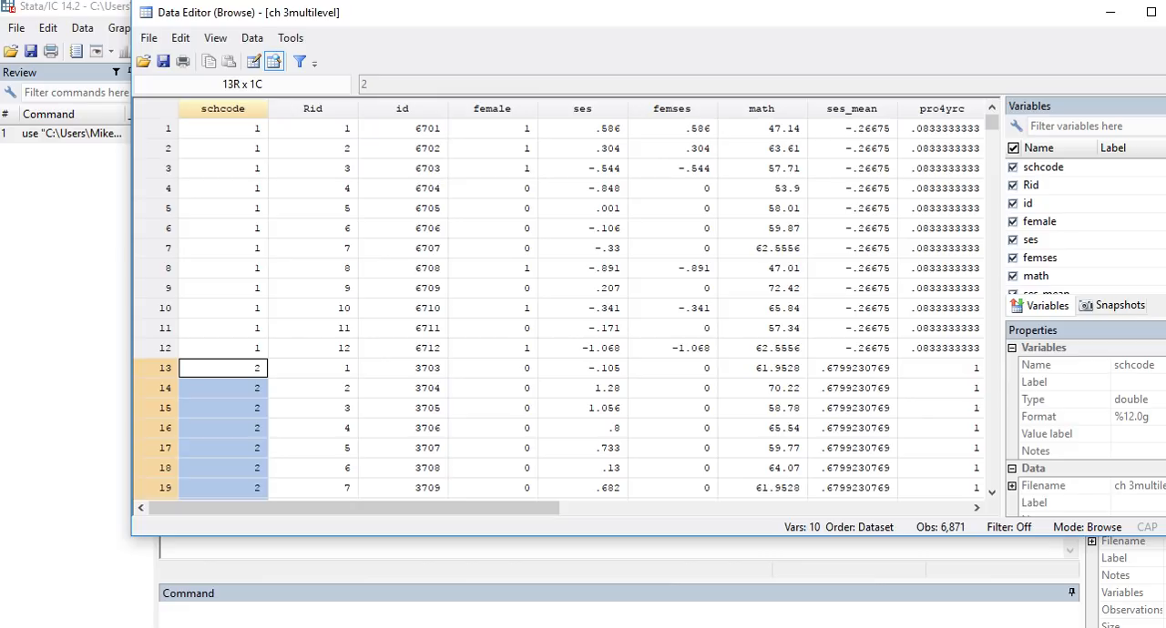
Step: Examine the math, ses and female columns as the student-level variables in the dataset
{"action": "left_click", "coordinate": [762, 109]}
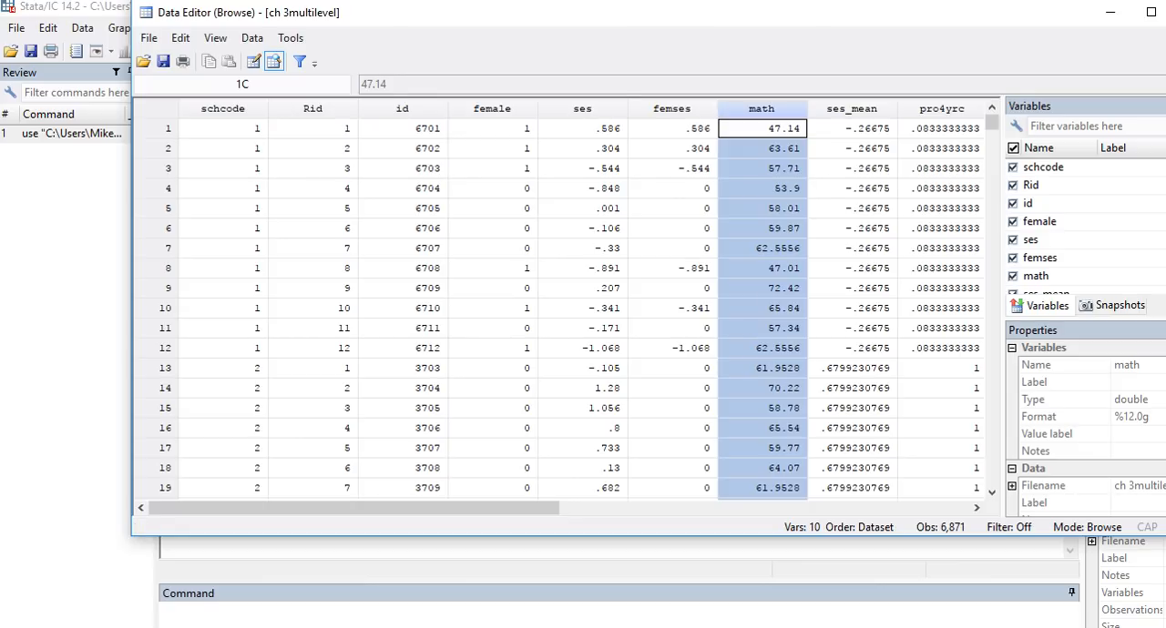
{"action": "left_click", "coordinate": [582, 108]}
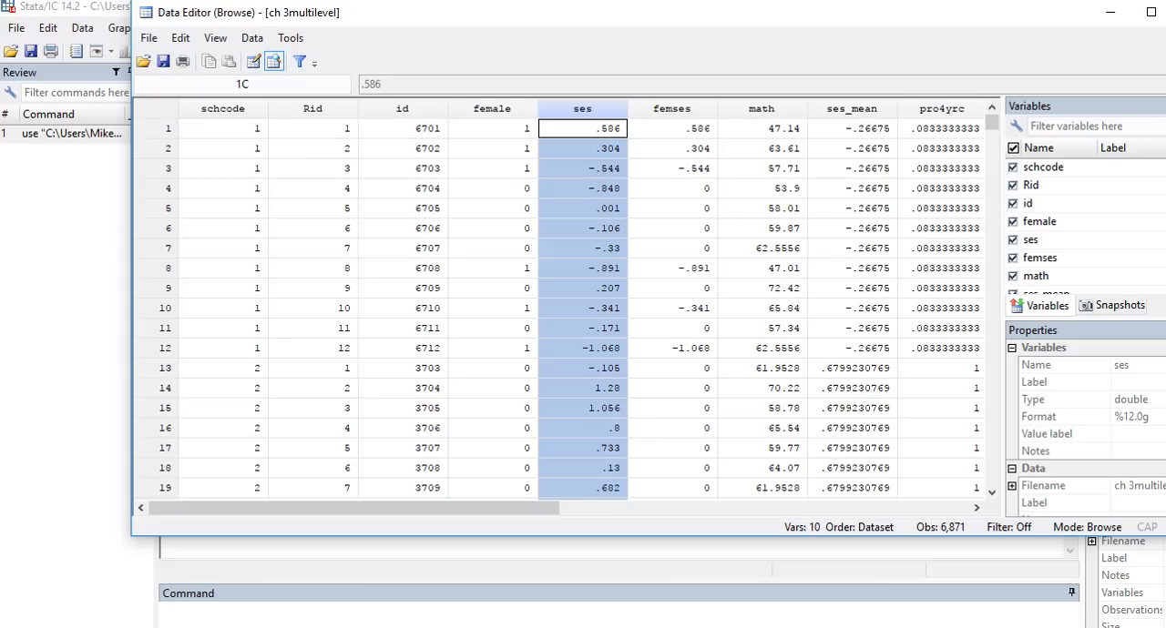
{"action": "left_click", "coordinate": [492, 108]}
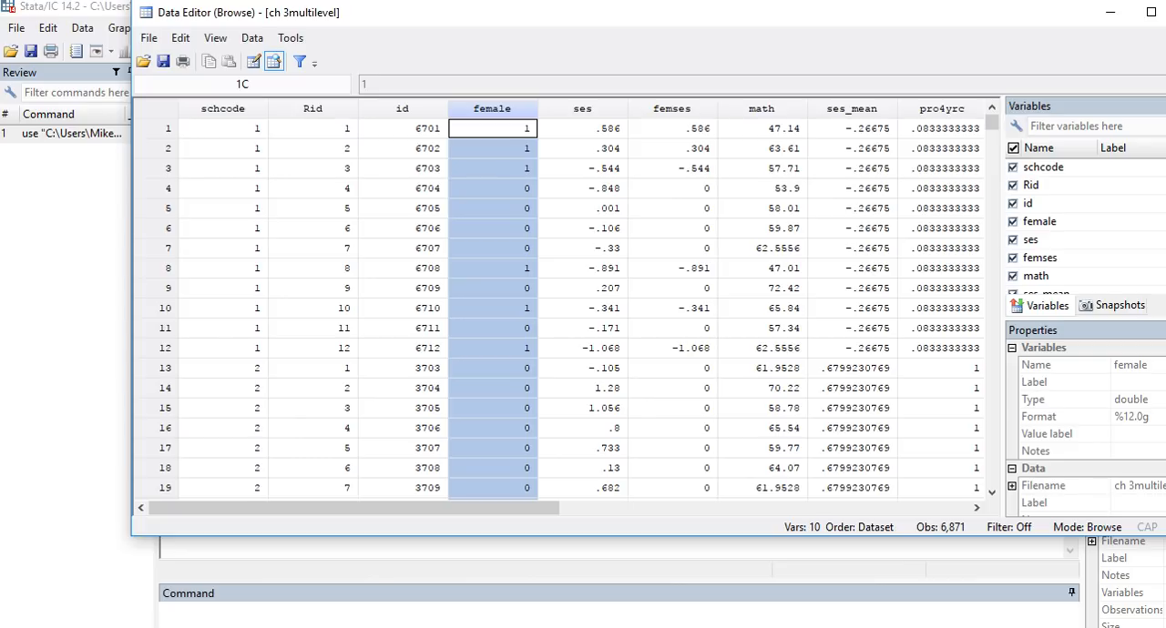
Step: Compare the ses_mean values with the individual ses values in school 1, review the math column, and close the Data Editor
{"action": "left_click", "coordinate": [852, 109]}
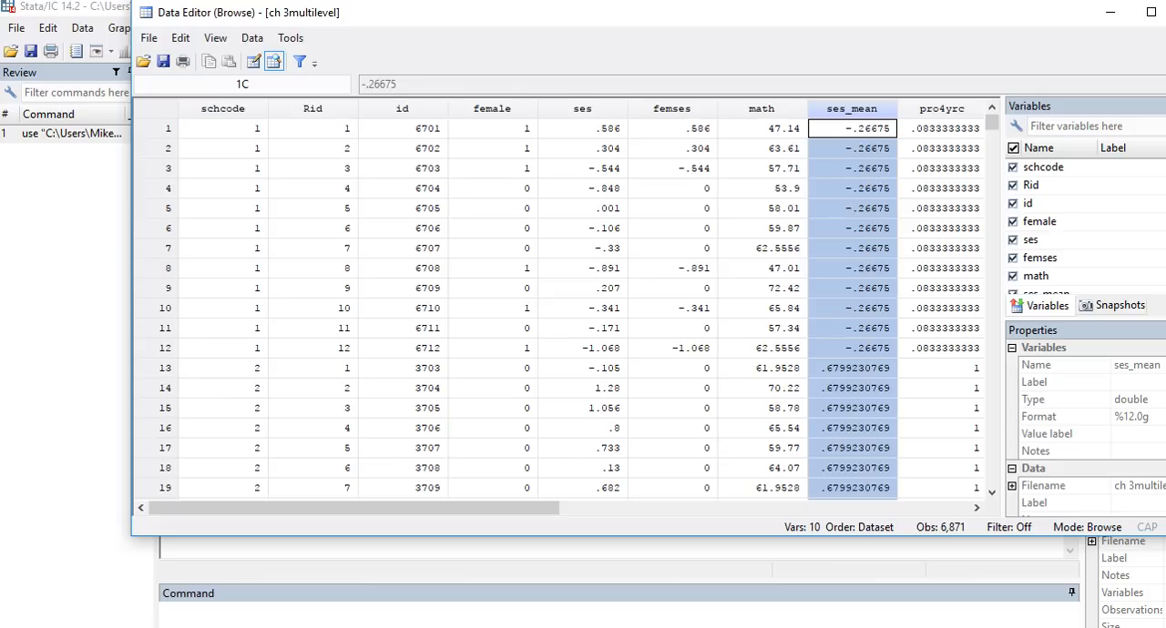
{"action": "left_click", "coordinate": [851, 129]}
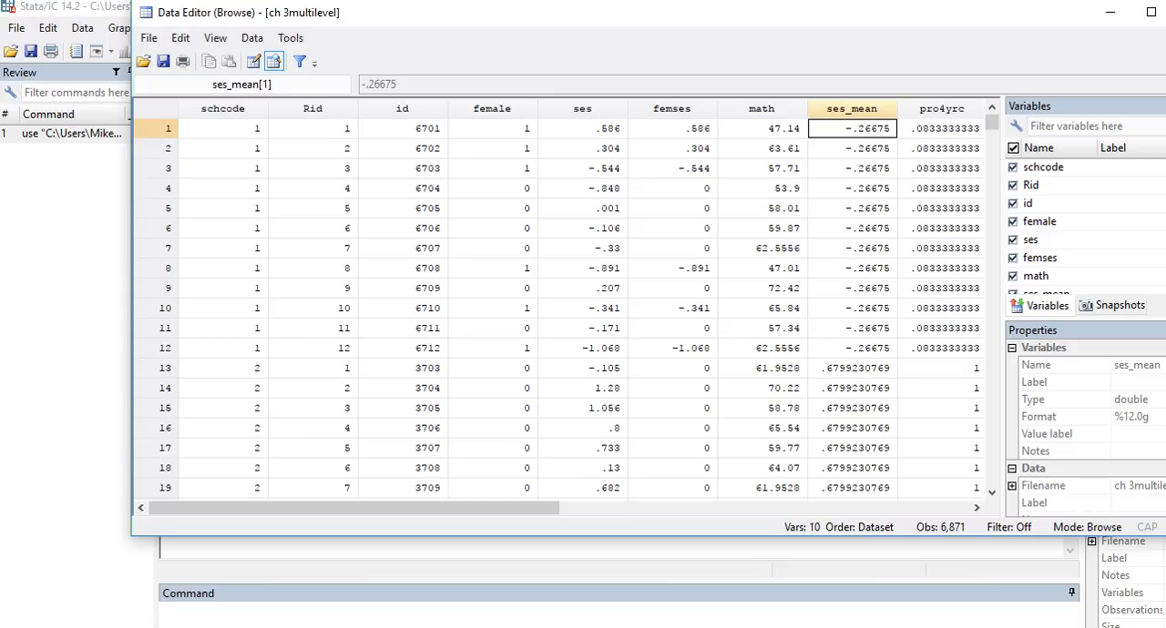
{"action": "key", "text": "shift+Down"}
{"action": "key", "text": "shift+Down"}
{"action": "key", "text": "shift+Down"}
{"action": "key", "text": "shift+Down"}
{"action": "key", "text": "shift+Down"}
{"action": "key", "text": "shift+Down"}
{"action": "key", "text": "shift+Down"}
{"action": "key", "text": "shift+Down"}
{"action": "key", "text": "shift+Down"}
{"action": "key", "text": "shift+Down"}
{"action": "key", "text": "shift+Down"}
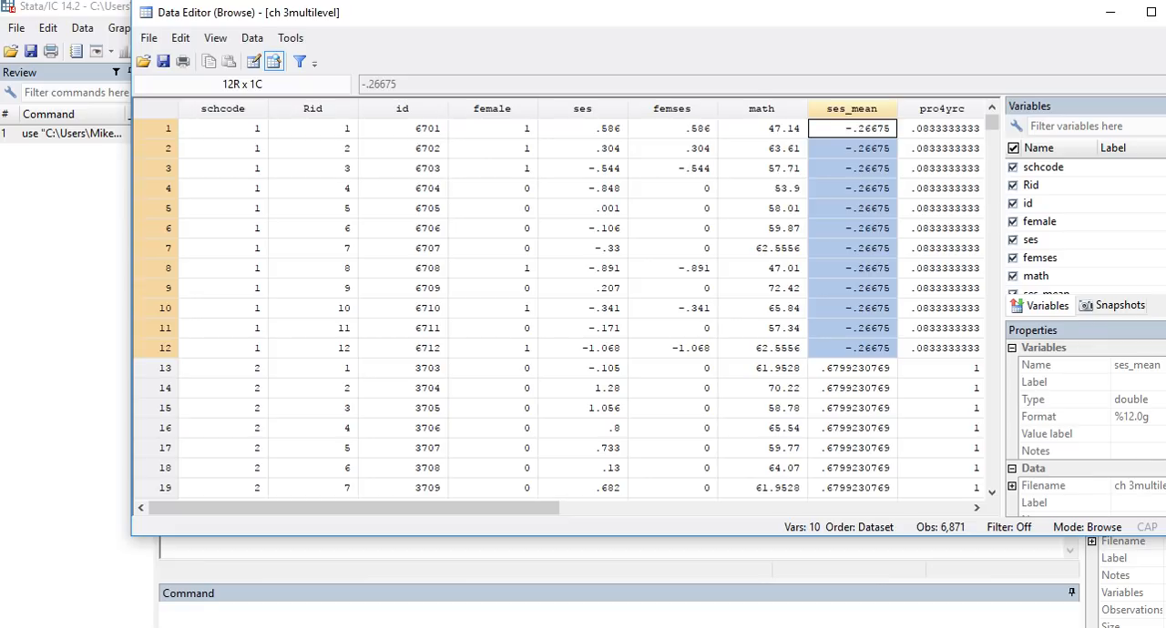
{"action": "left_click_drag", "start_coordinate": [583, 128], "coordinate": [583, 348]}
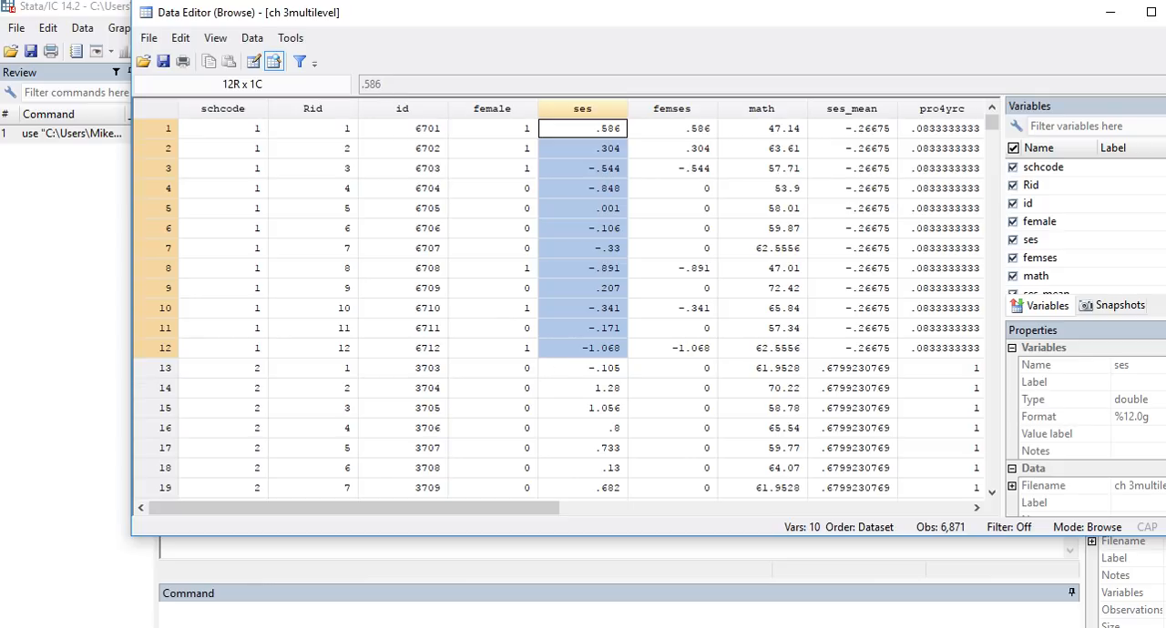
{"action": "left_click", "coordinate": [852, 109]}
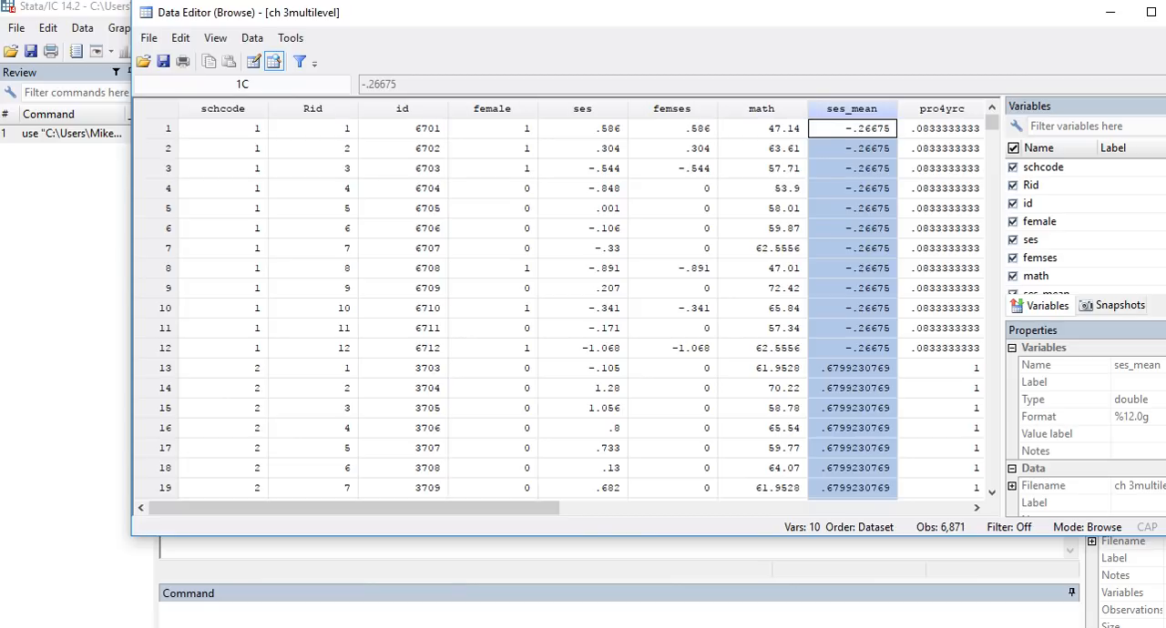
{"action": "left_click", "coordinate": [583, 109]}
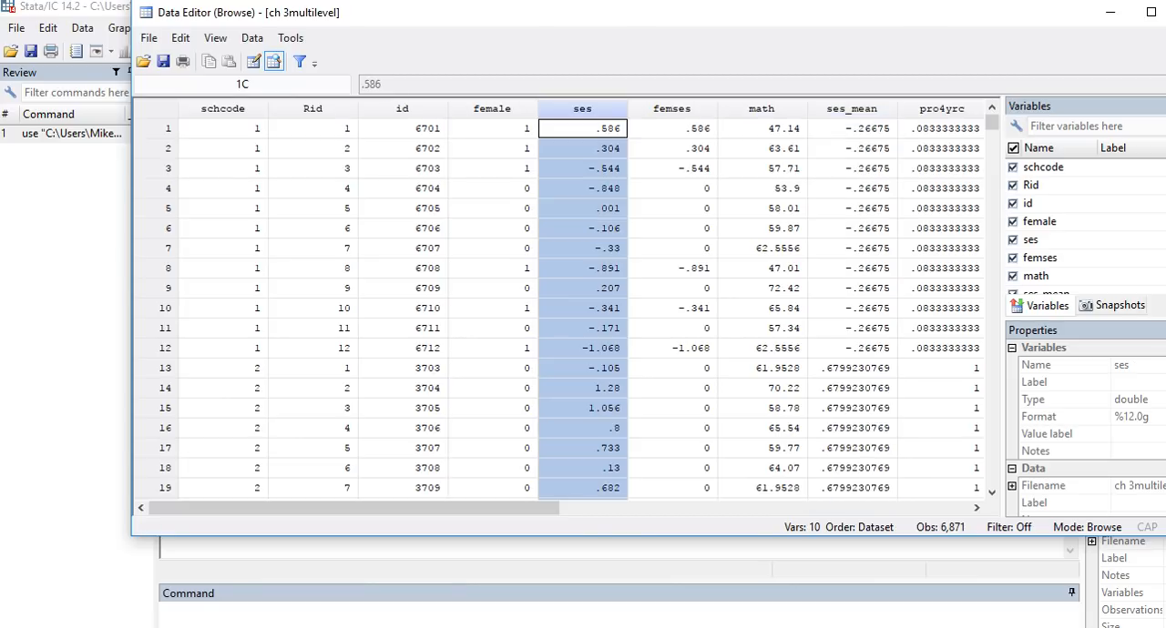
{"action": "left_click", "coordinate": [852, 110]}
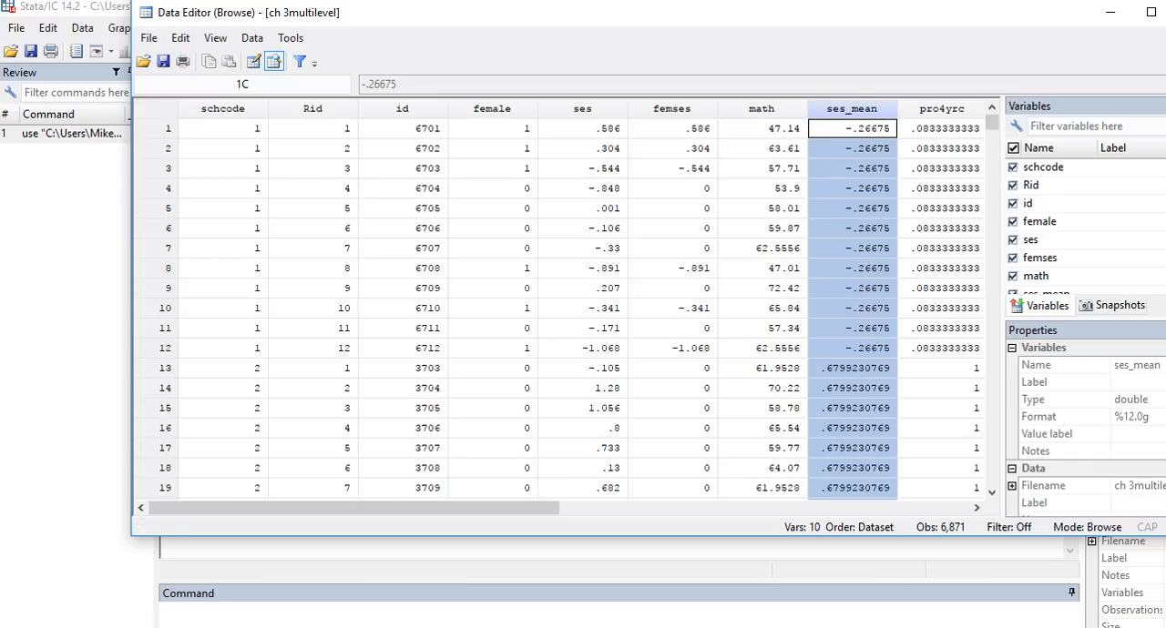
{"action": "left_click", "coordinate": [762, 109]}
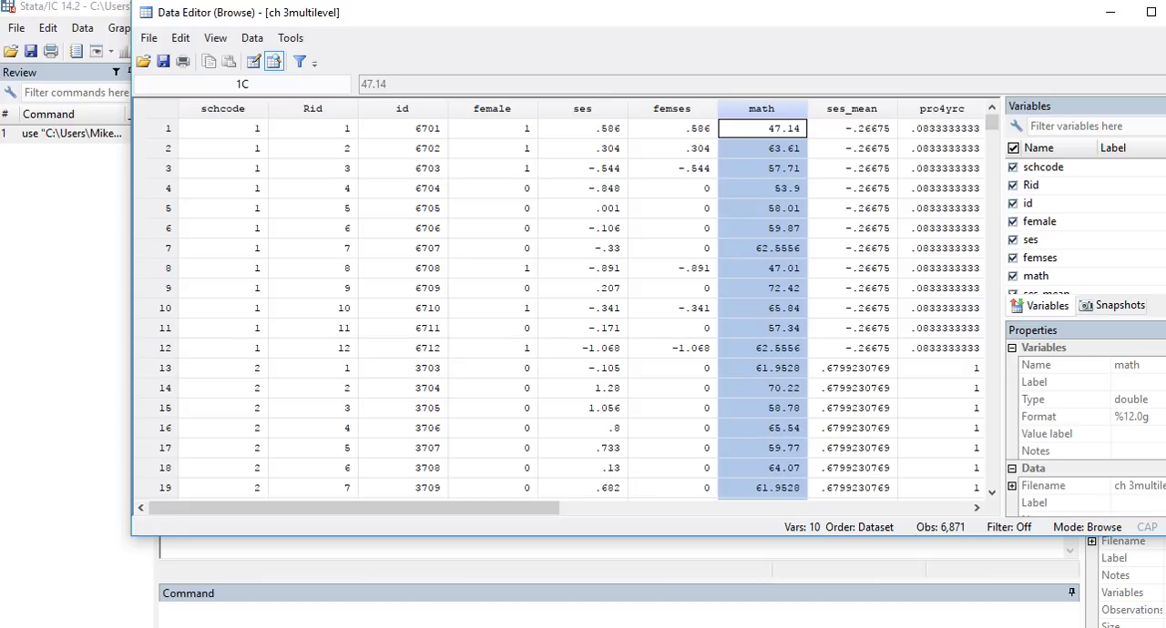
{"action": "left_click", "coordinate": [1165, 13]}
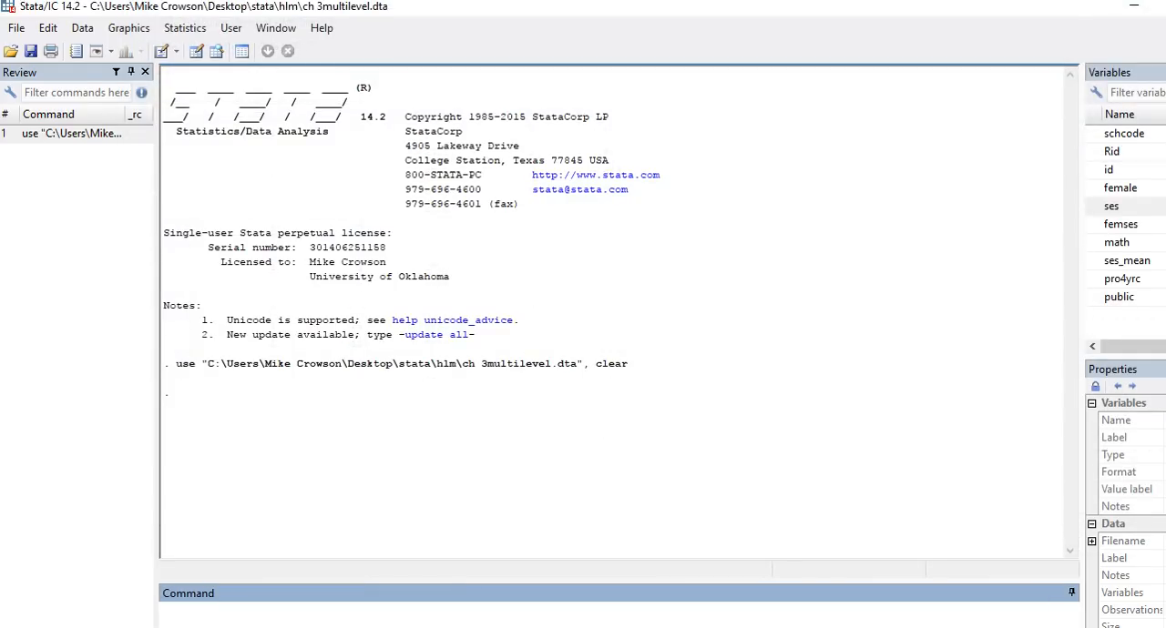
Step: Switch to the Word notes, read the random intercept model commands, and return to Stata
{"action": "key", "text": "alt+Tab"}
{"action": "scroll", "coordinate": [610, 382], "scroll_direction": "up", "scroll_amount": 3}
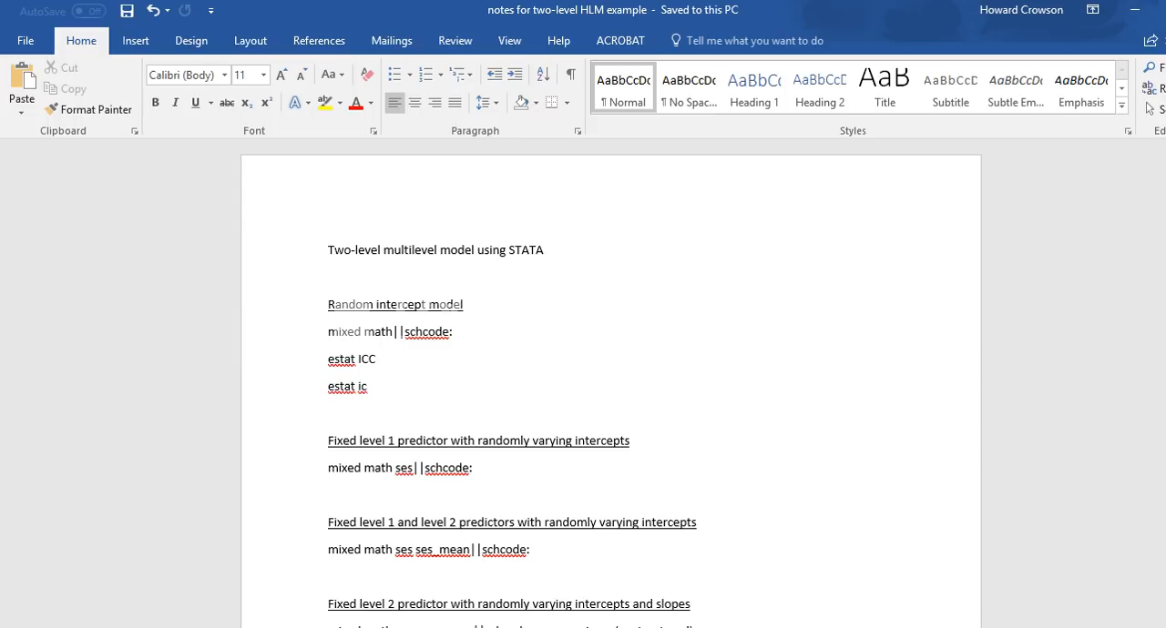
{"action": "key", "text": "alt+Tab"}
{"action": "left_click", "coordinate": [315, 333]}
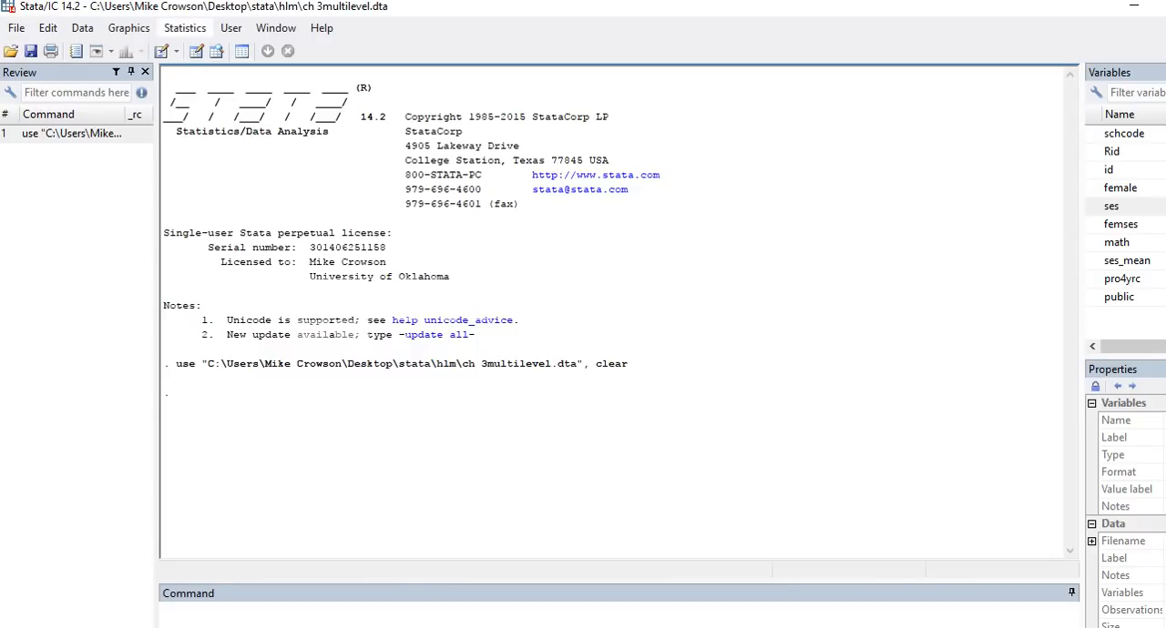
Step: Open the multilevel mixed-effects linear regression dialog and set math as the dependent variable
{"action": "left_click", "coordinate": [184, 27]}
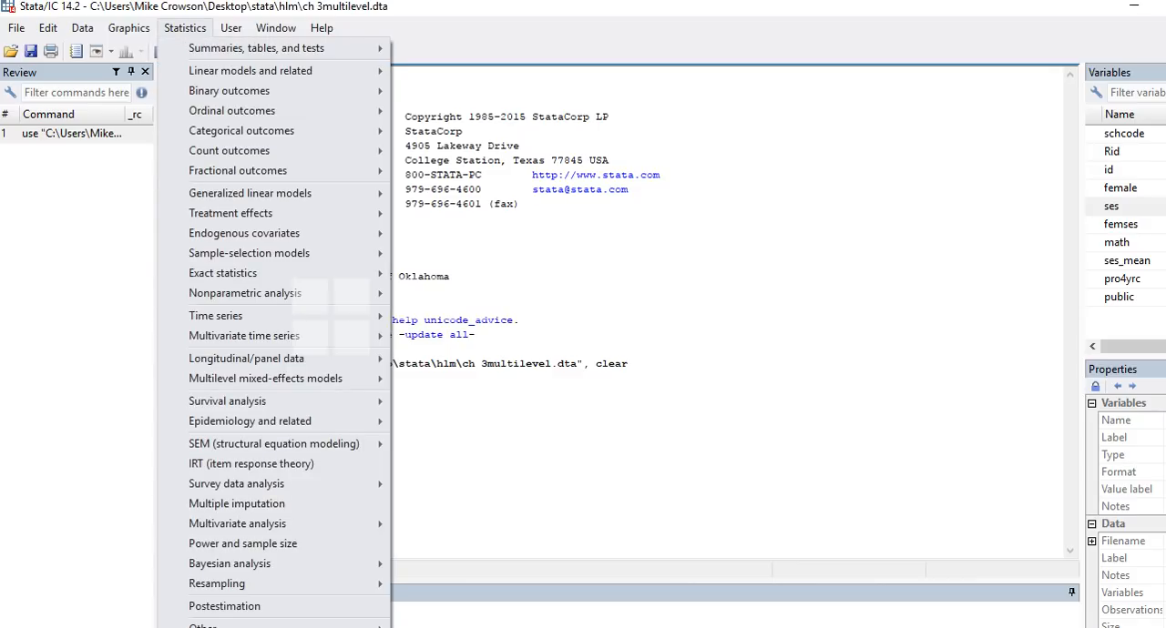
{"action": "mouse_move", "coordinate": [265, 378]}
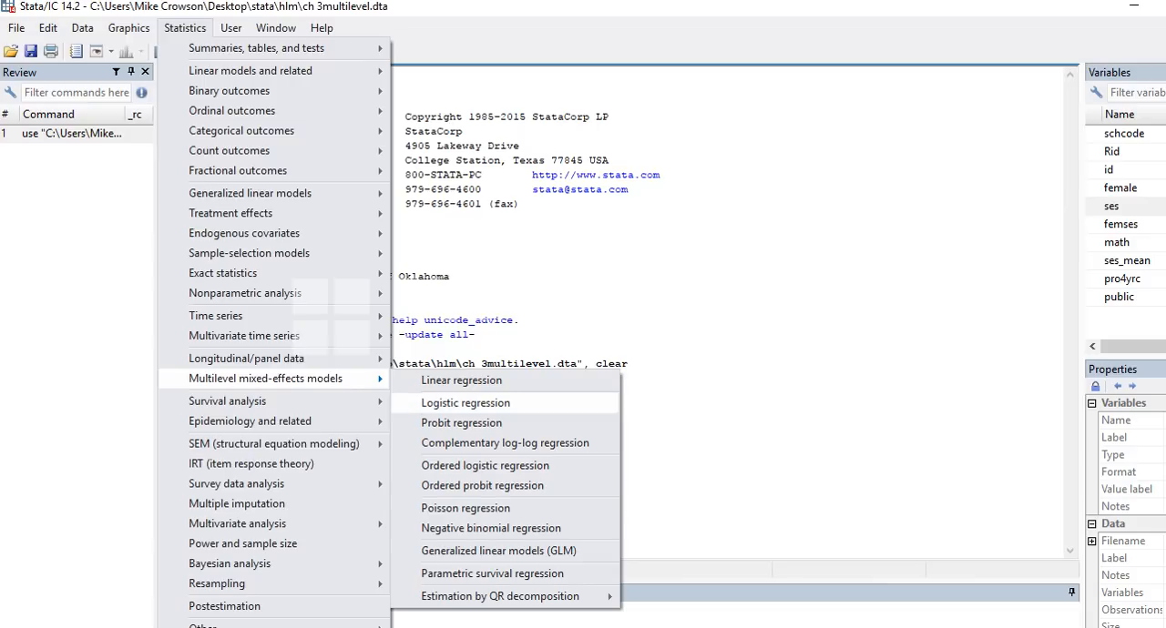
{"action": "left_click", "coordinate": [461, 381]}
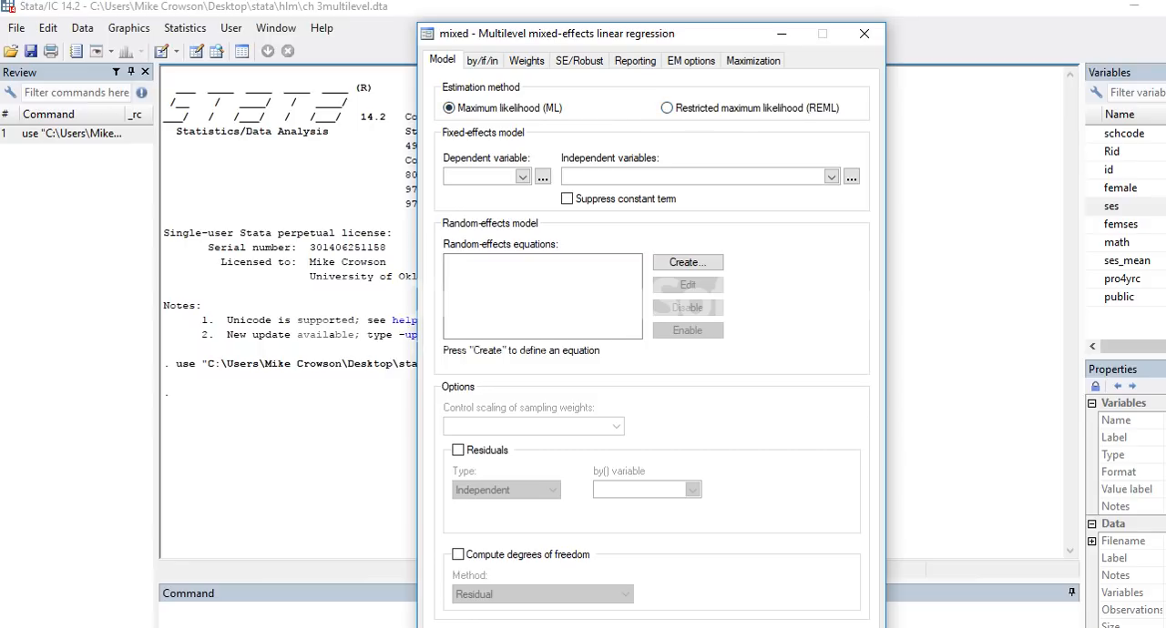
{"action": "left_click_drag", "start_coordinate": [701, 34], "coordinate": [711, 13]}
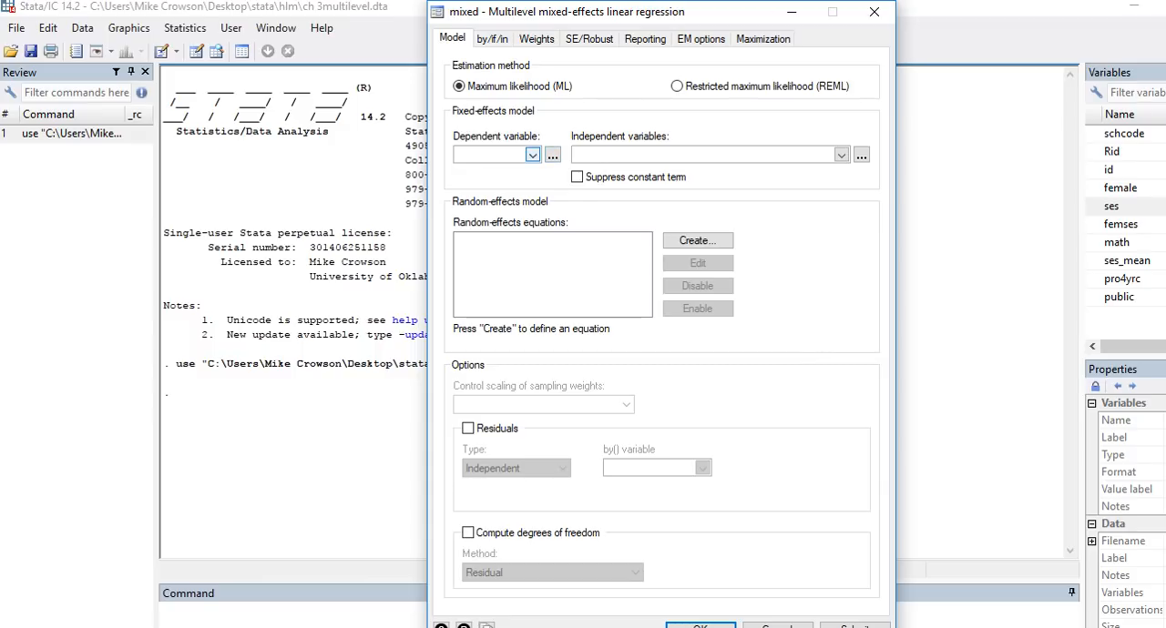
{"action": "left_click", "coordinate": [531, 155]}
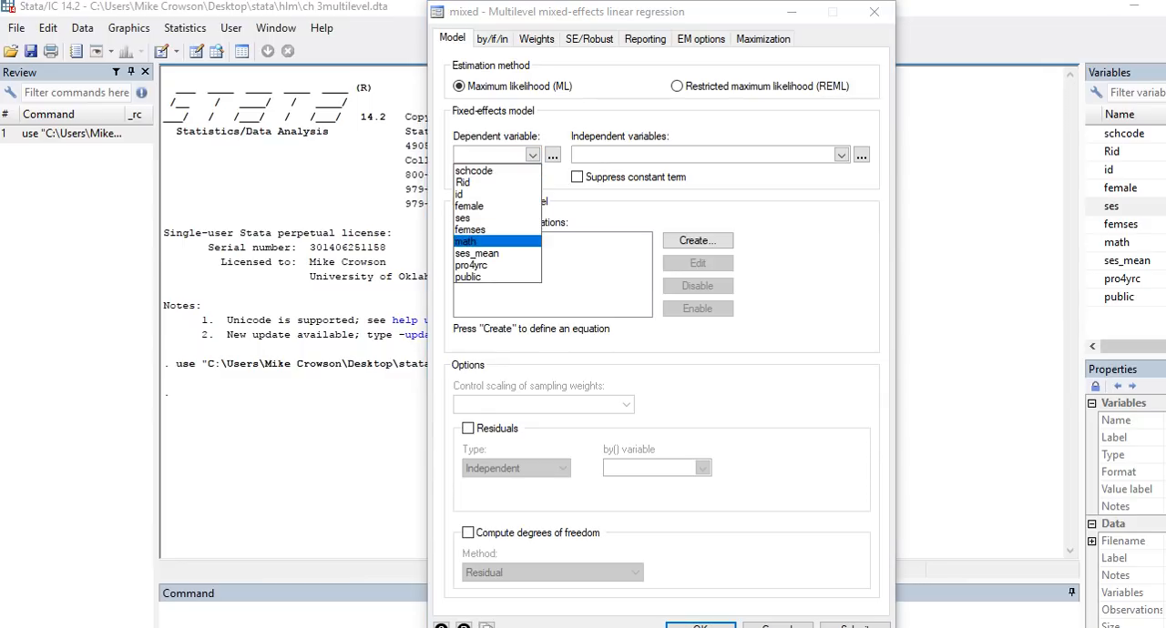
{"action": "left_click", "coordinate": [473, 241]}
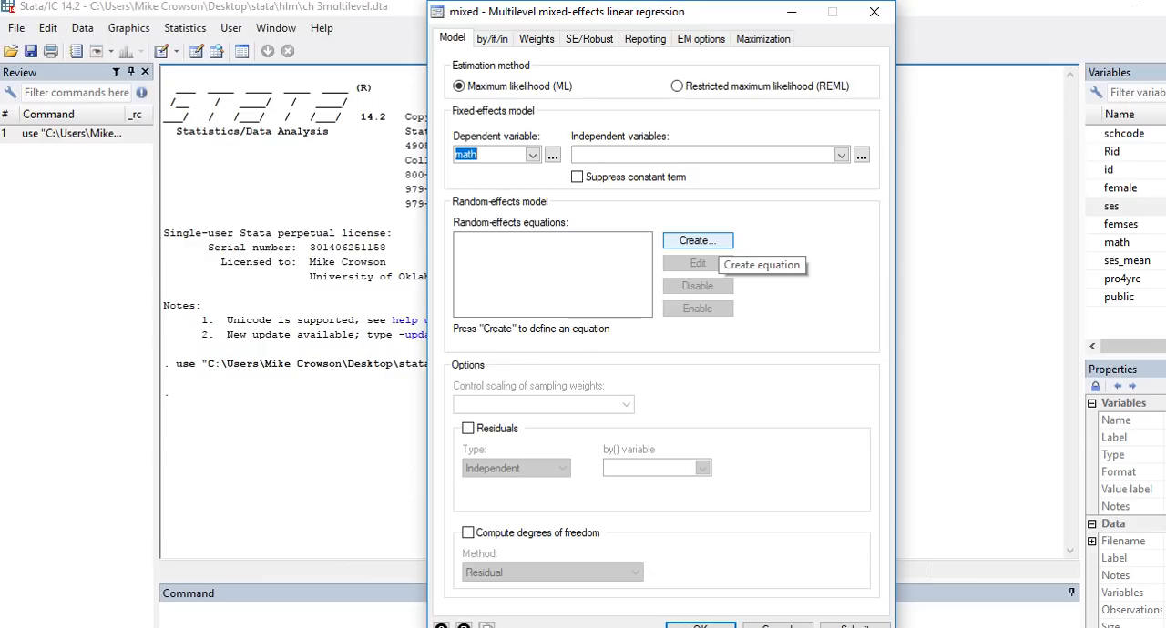
Step: Create a random-effects equation with schcode as the level variable and run the random intercept model
{"action": "left_click", "coordinate": [697, 240]}
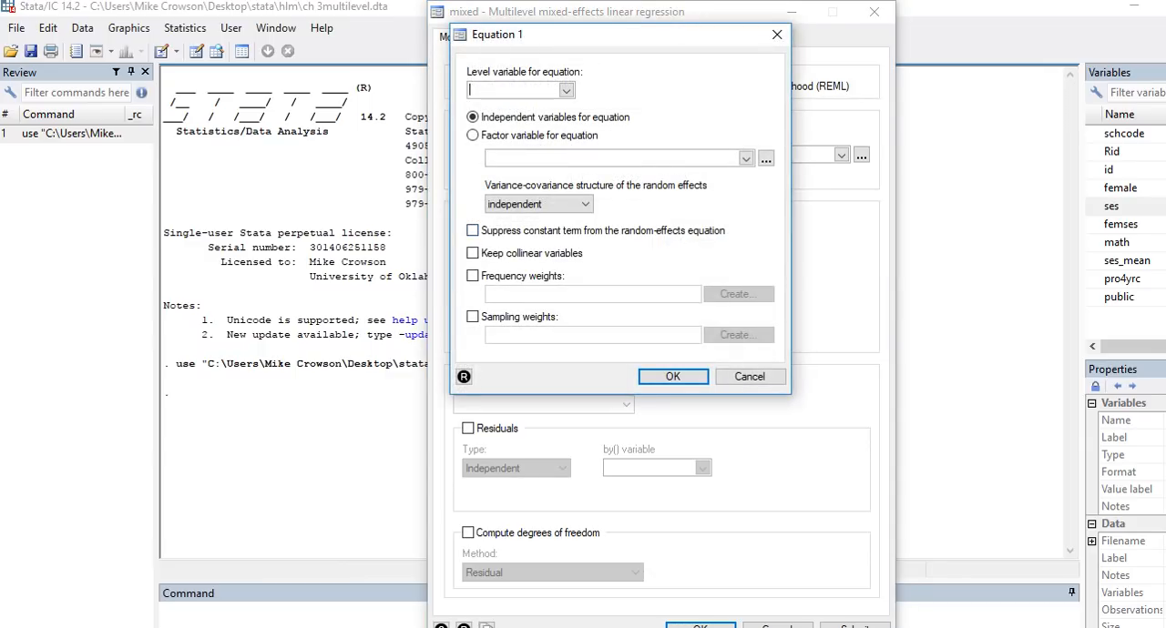
{"action": "left_click", "coordinate": [565, 90]}
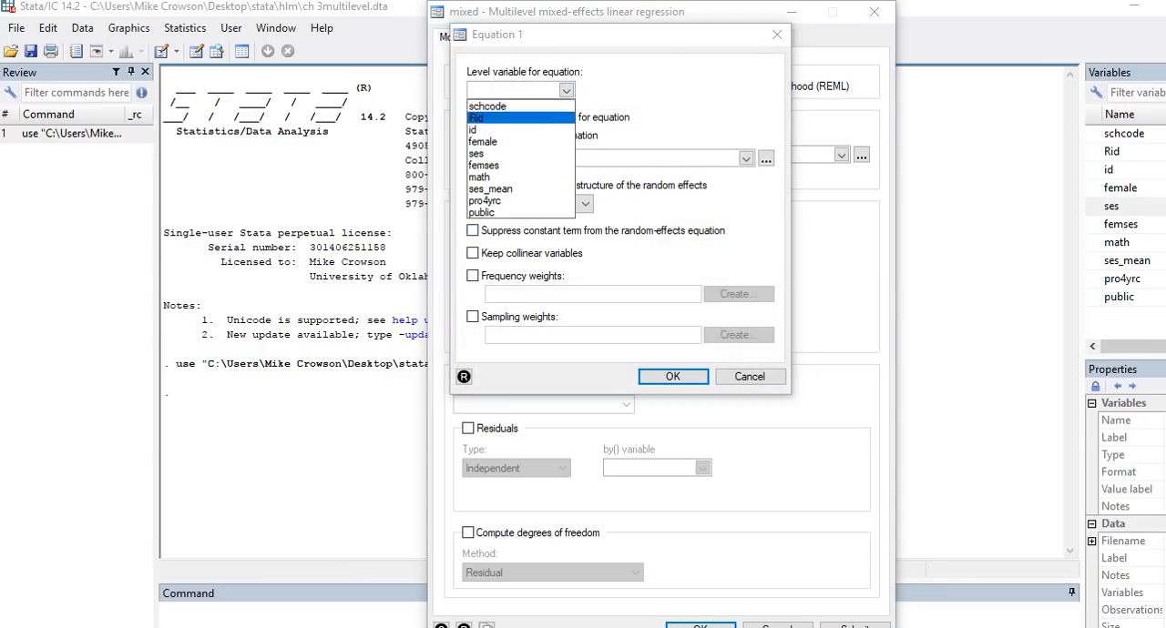
{"action": "left_click", "coordinate": [488, 106]}
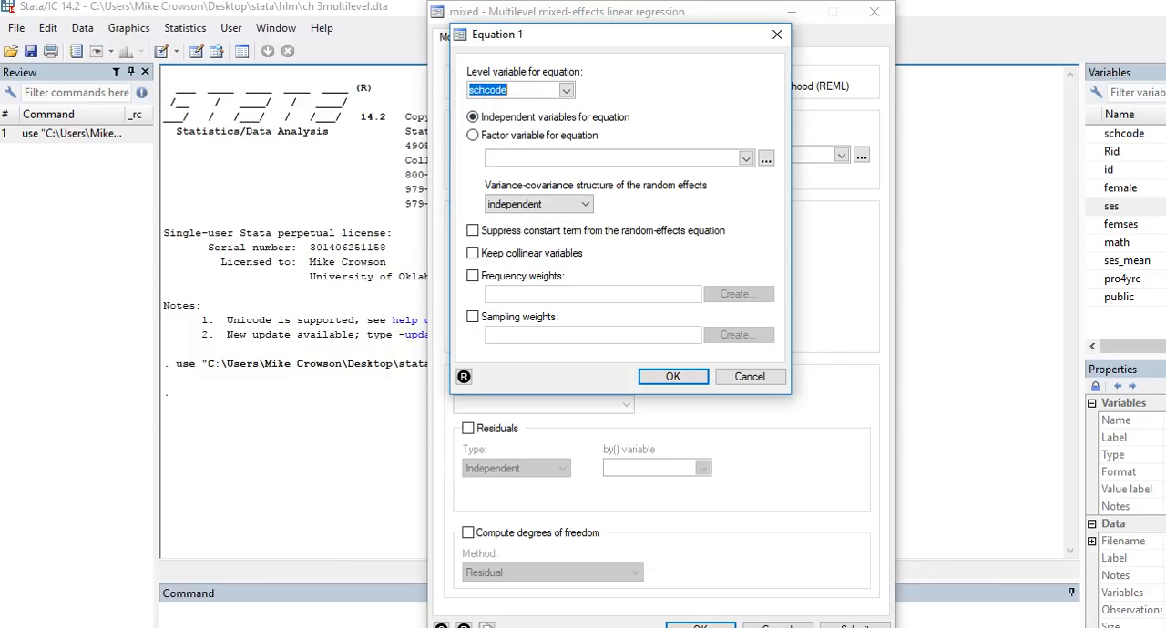
{"action": "left_click", "coordinate": [672, 376]}
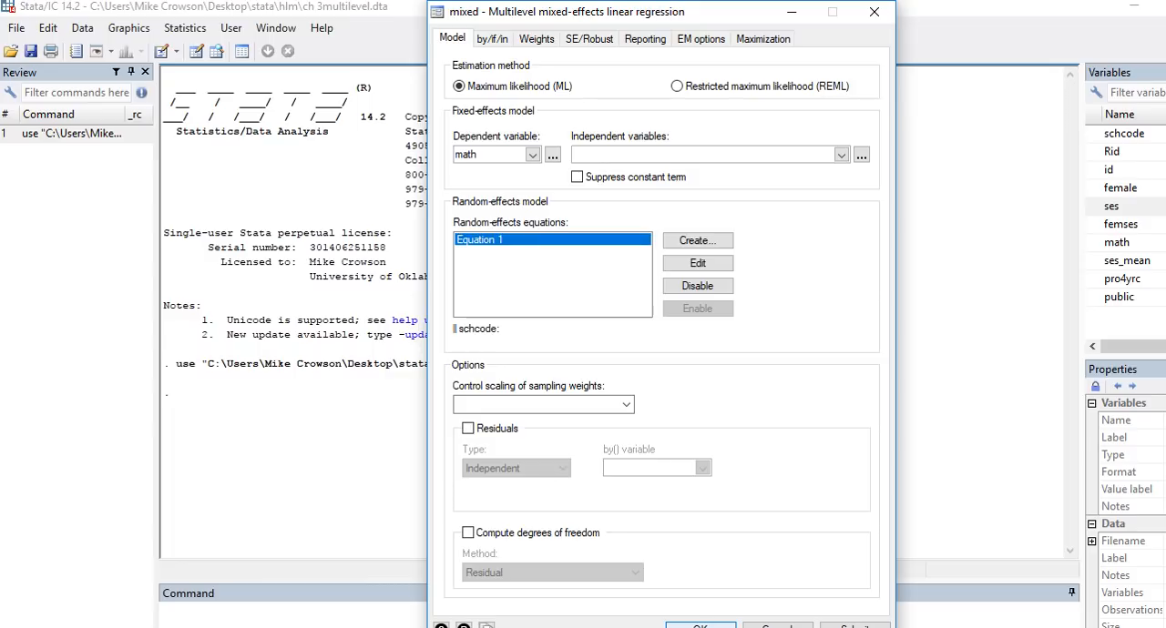
{"action": "key", "text": "Return"}
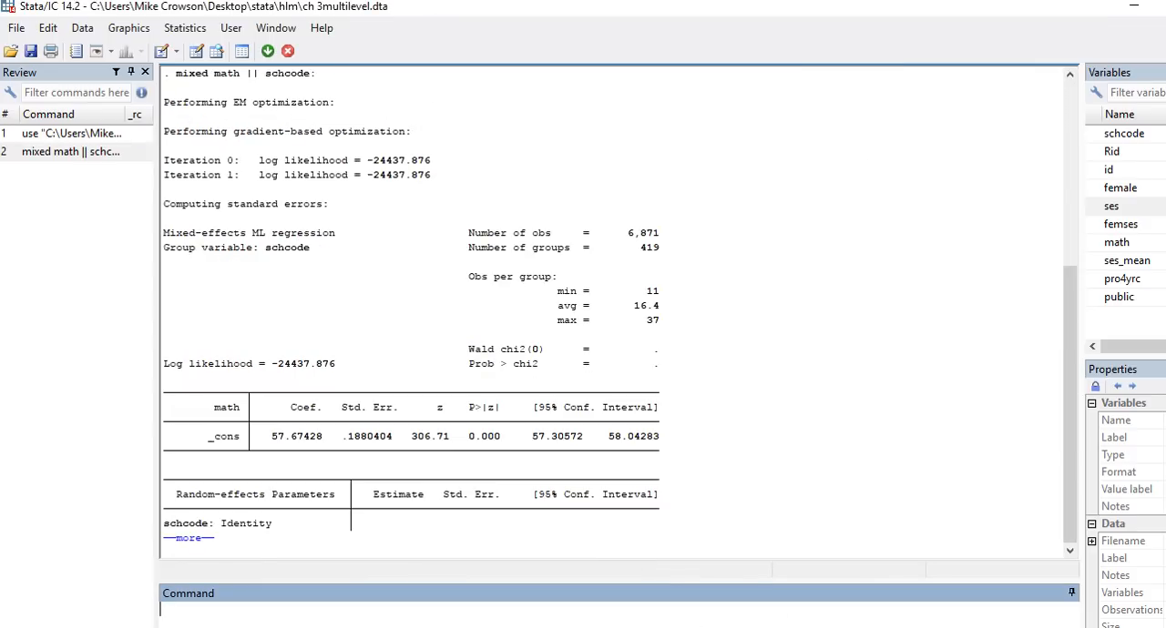
Step: Show the rest of the random intercept model output and examine the fixed intercept's coefficient and its significance test
{"action": "left_click", "coordinate": [188, 538]}
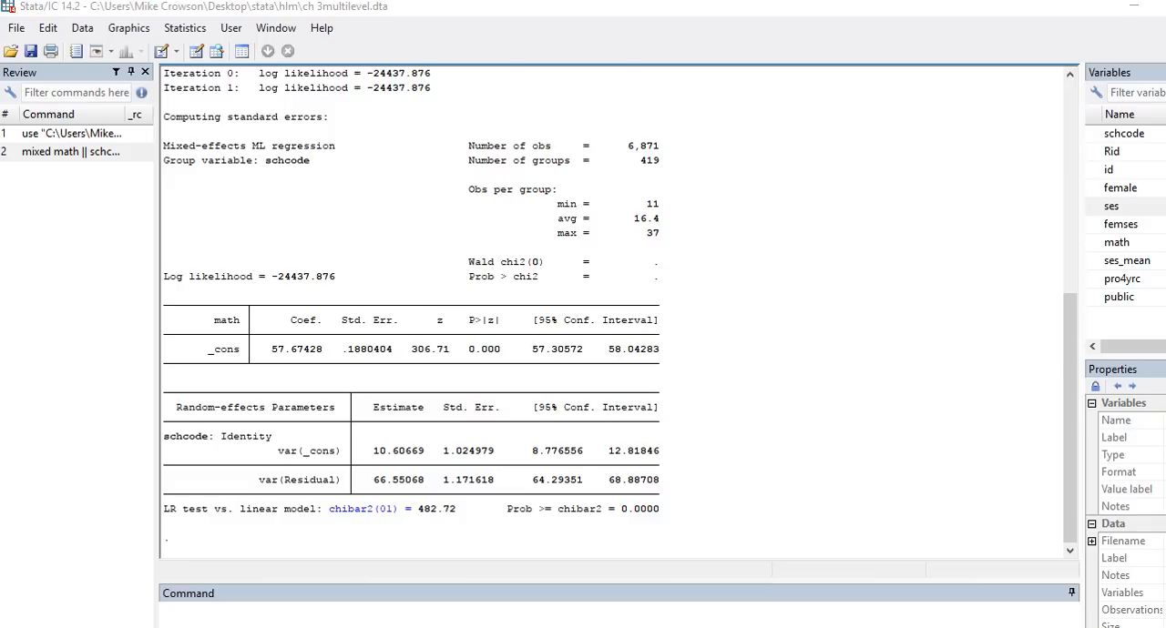
{"action": "left_click_drag", "start_coordinate": [268, 359], "coordinate": [322, 359]}
{"action": "mouse_move", "coordinate": [174, 338]}
{"action": "left_mouse_down"}
{"action": "mouse_move", "coordinate": [171, 361]}
{"action": "mouse_move", "coordinate": [191, 356]}
{"action": "left_mouse_up"}
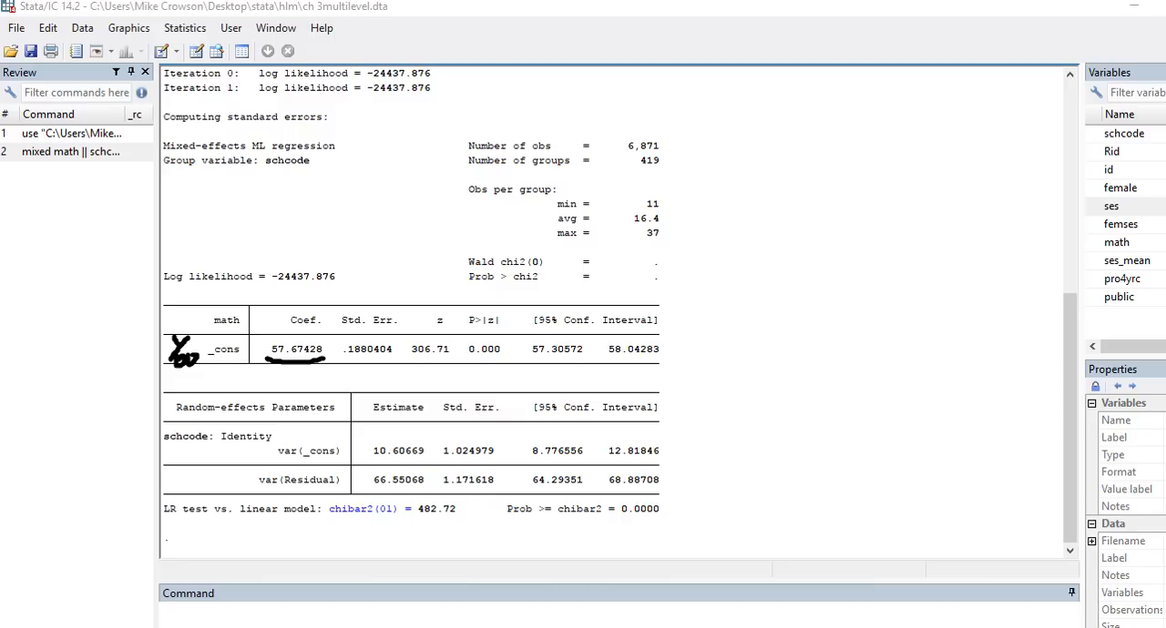
{"action": "mouse_move", "coordinate": [501, 343]}
{"action": "left_mouse_down"}
{"action": "mouse_move", "coordinate": [459, 335]}
{"action": "mouse_move", "coordinate": [472, 368]}
{"action": "mouse_move", "coordinate": [486, 361]}
{"action": "left_mouse_up"}
{"action": "mouse_move", "coordinate": [414, 323]}
{"action": "left_mouse_down"}
{"action": "mouse_move", "coordinate": [492, 357]}
{"action": "mouse_move", "coordinate": [401, 373]}
{"action": "left_mouse_up"}
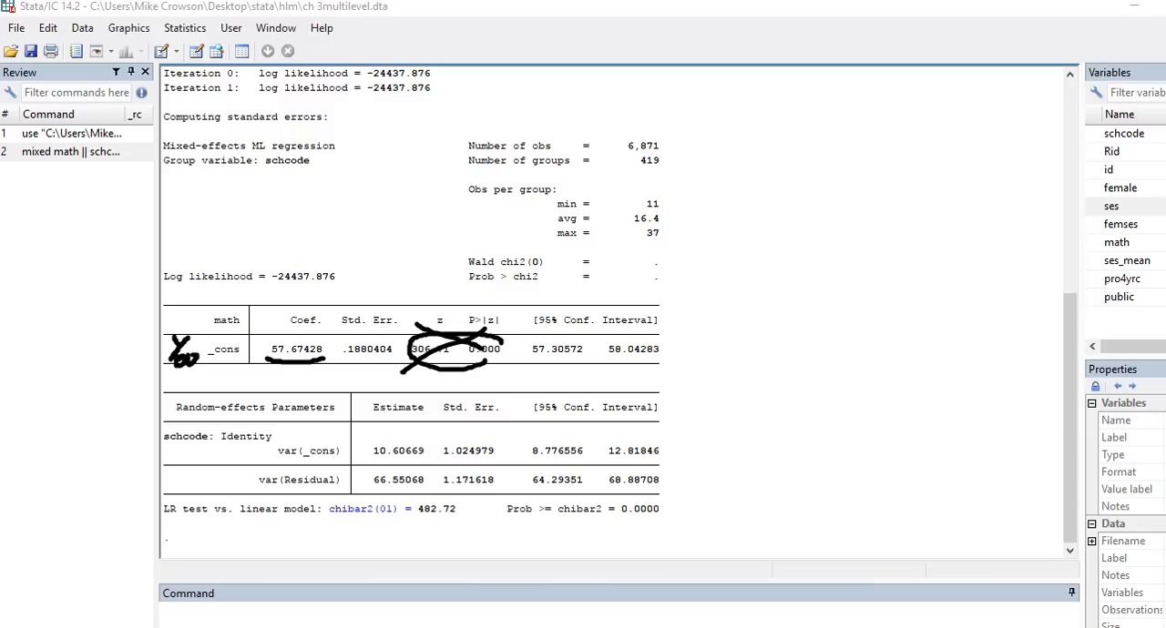
{"action": "mouse_move", "coordinate": [308, 330]}
{"action": "left_mouse_down"}
{"action": "mouse_move", "coordinate": [277, 330]}
{"action": "mouse_move", "coordinate": [266, 364]}
{"action": "mouse_move", "coordinate": [330, 351]}
{"action": "mouse_move", "coordinate": [293, 330]}
{"action": "left_mouse_up"}
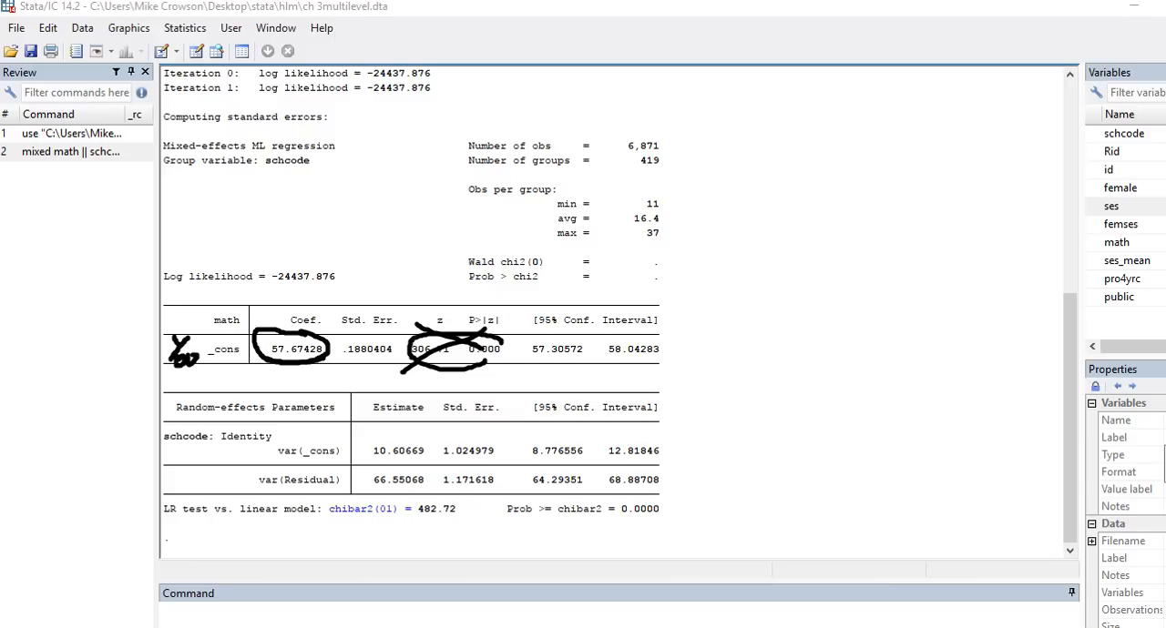
{"action": "key", "text": "Escape"}
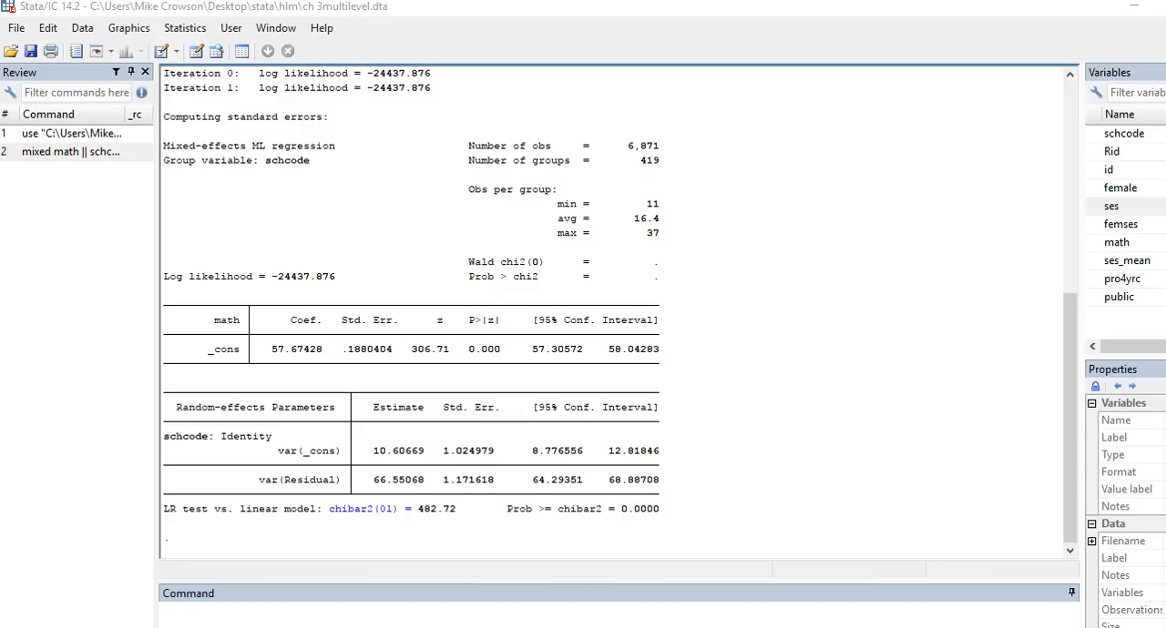
Step: Examine the level 1 residual variance and level 2 intercept variance estimates in the random-effects table
{"action": "mouse_move", "coordinate": [225, 476]}
{"action": "left_mouse_down"}
{"action": "mouse_move", "coordinate": [215, 494]}
{"action": "mouse_move", "coordinate": [240, 494]}
{"action": "mouse_move", "coordinate": [236, 502]}
{"action": "left_mouse_up"}
{"action": "left_click", "coordinate": [227, 480]}
{"action": "left_click", "coordinate": [235, 483]}
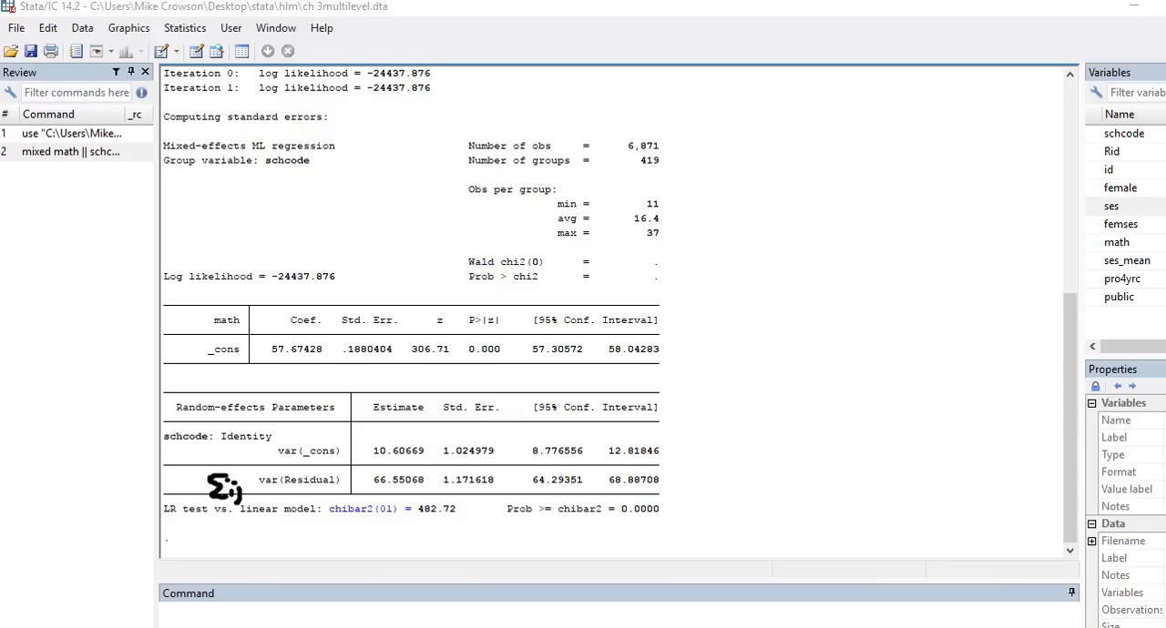
{"action": "mouse_move", "coordinate": [198, 464]}
{"action": "left_mouse_down"}
{"action": "mouse_move", "coordinate": [180, 469]}
{"action": "mouse_move", "coordinate": [175, 496]}
{"action": "mouse_move", "coordinate": [206, 448]}
{"action": "mouse_move", "coordinate": [213, 468]}
{"action": "mouse_move", "coordinate": [222, 463]}
{"action": "left_mouse_up"}
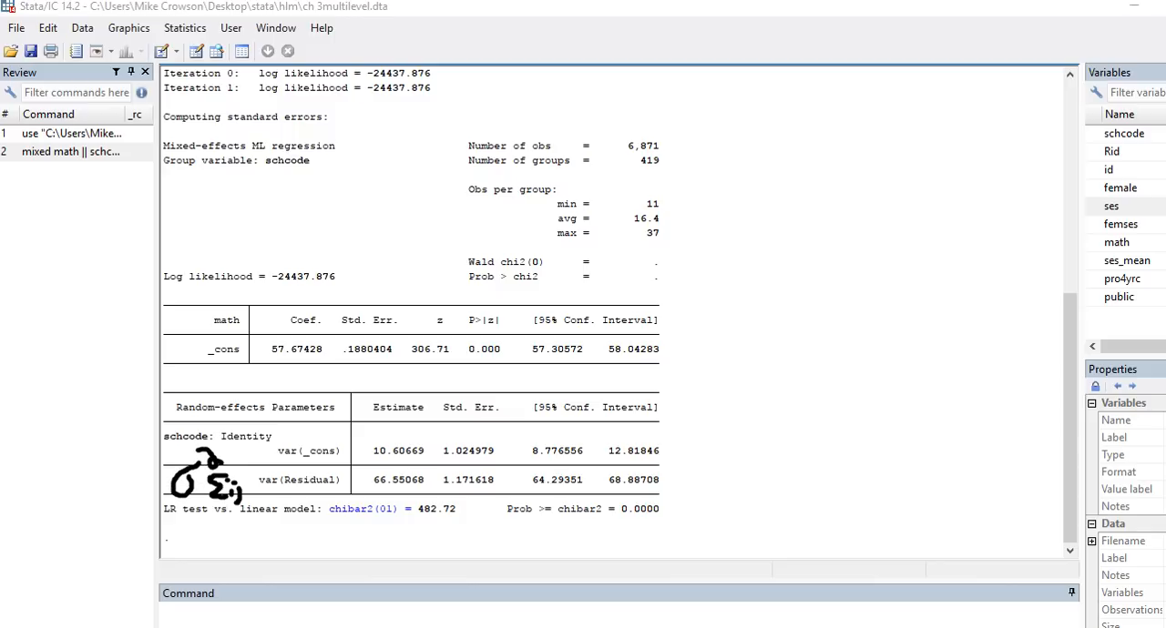
{"action": "mouse_move", "coordinate": [128, 467]}
{"action": "left_mouse_down"}
{"action": "mouse_move", "coordinate": [129, 481]}
{"action": "mouse_move", "coordinate": [151, 488]}
{"action": "left_mouse_up"}
{"action": "mouse_move", "coordinate": [99, 413]}
{"action": "left_mouse_down"}
{"action": "mouse_move", "coordinate": [99, 434]}
{"action": "mouse_move", "coordinate": [192, 422]}
{"action": "mouse_move", "coordinate": [212, 438]}
{"action": "left_mouse_up"}
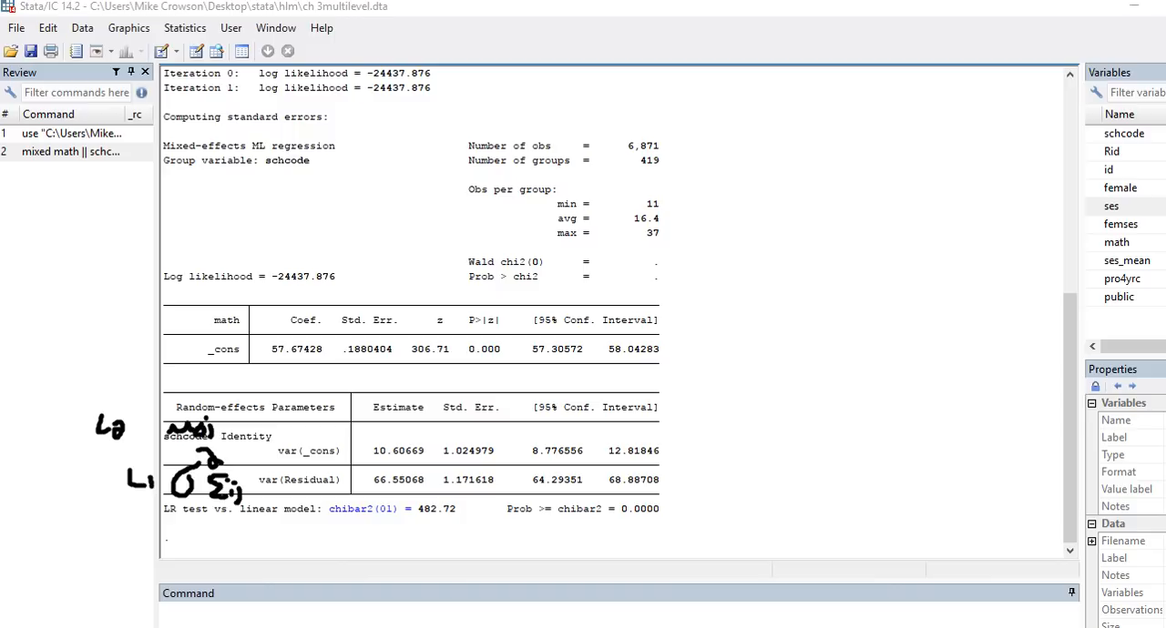
{"action": "mouse_move", "coordinate": [167, 403]}
{"action": "left_mouse_down"}
{"action": "mouse_move", "coordinate": [164, 437]}
{"action": "mouse_move", "coordinate": [154, 424]}
{"action": "mouse_move", "coordinate": [174, 396]}
{"action": "mouse_move", "coordinate": [181, 411]}
{"action": "left_mouse_up"}
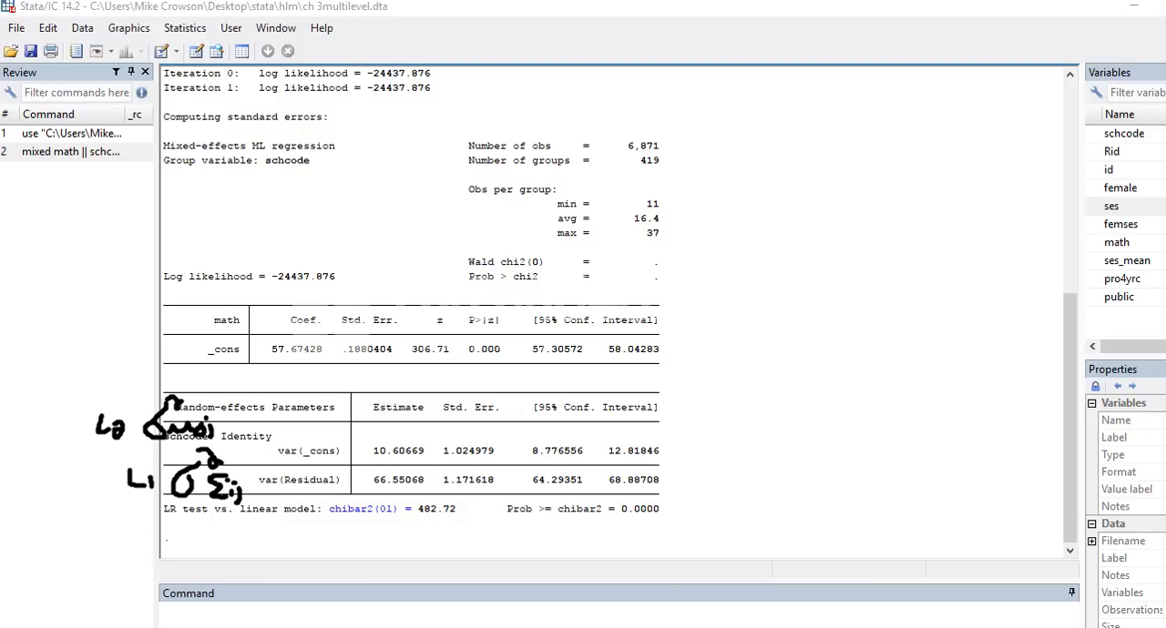
{"action": "mouse_move", "coordinate": [363, 490]}
{"action": "left_mouse_down"}
{"action": "mouse_move", "coordinate": [400, 504]}
{"action": "mouse_move", "coordinate": [436, 480]}
{"action": "mouse_move", "coordinate": [377, 467]}
{"action": "mouse_move", "coordinate": [359, 492]}
{"action": "mouse_move", "coordinate": [434, 463]}
{"action": "mouse_move", "coordinate": [373, 435]}
{"action": "mouse_move", "coordinate": [380, 458]}
{"action": "left_mouse_up"}
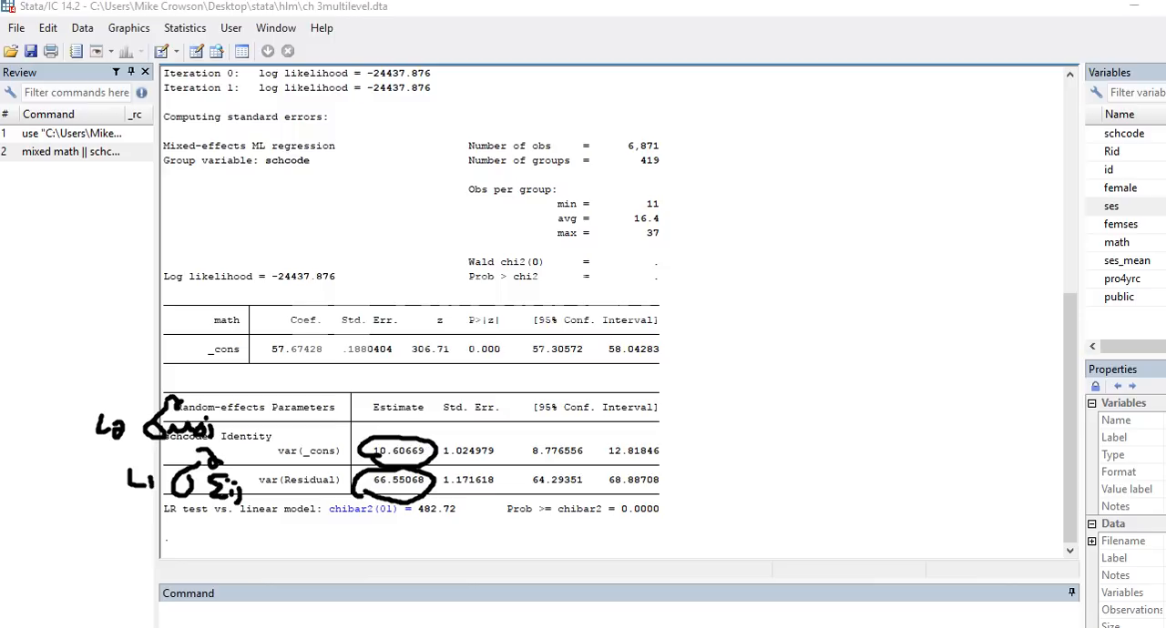
{"action": "left_click_drag", "start_coordinate": [440, 420], "coordinate": [503, 418]}
{"action": "key", "text": "Escape"}
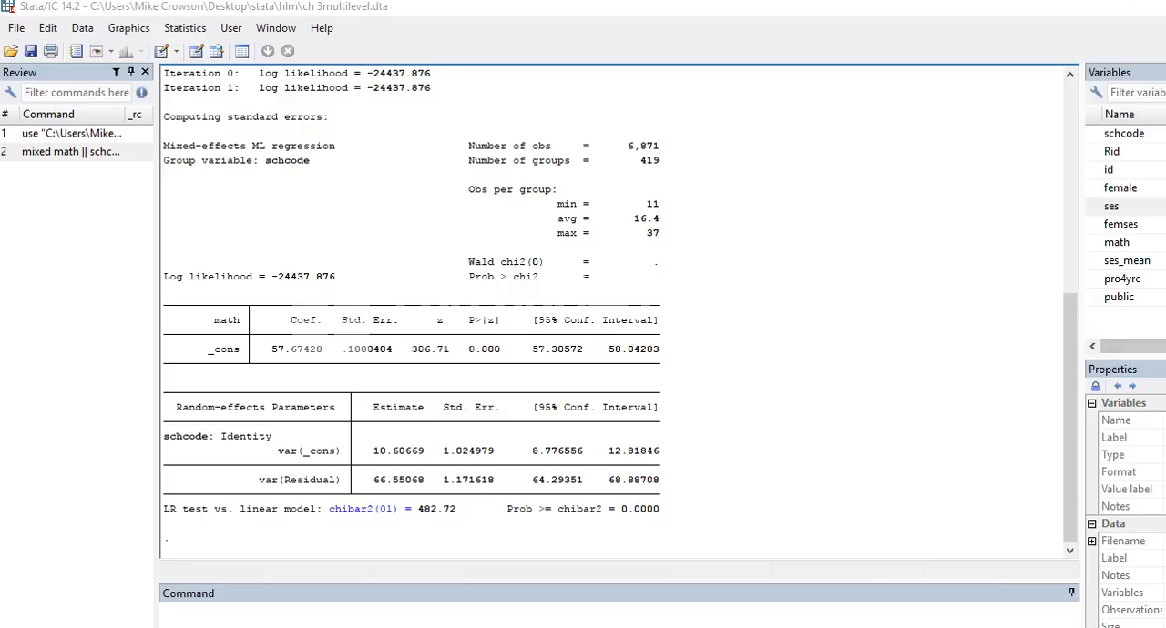
Step: Copy the residual variance estimate 66.55068 from Stata into cell G5 of the Excel variance components workbook
{"action": "key", "text": "alt+Tab"}
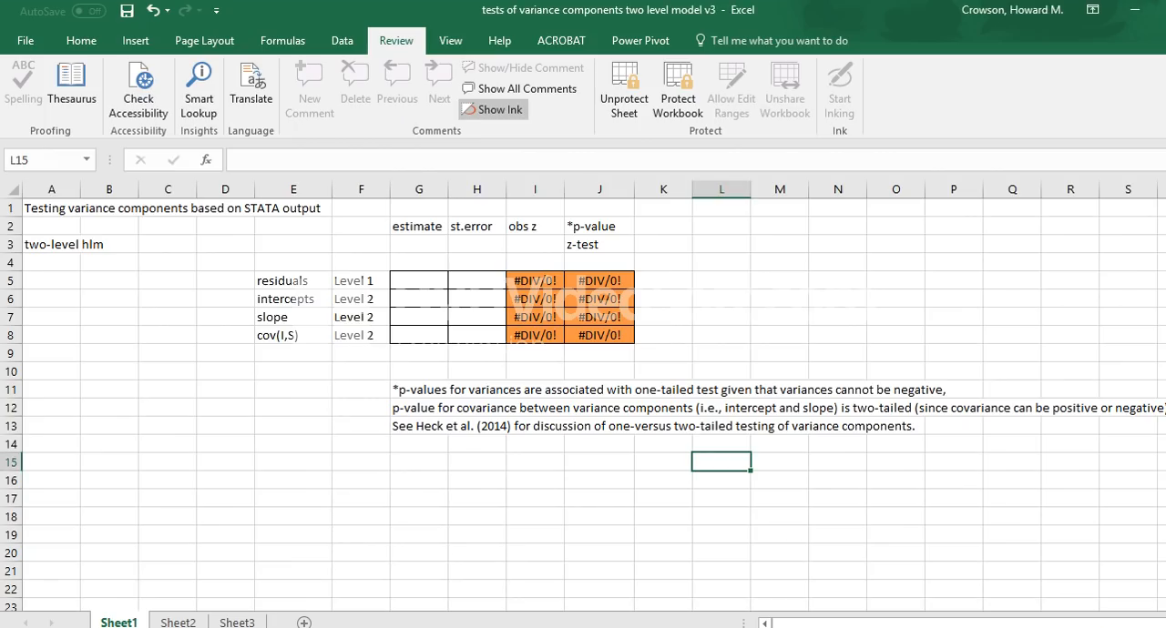
{"action": "left_click", "coordinate": [419, 281]}
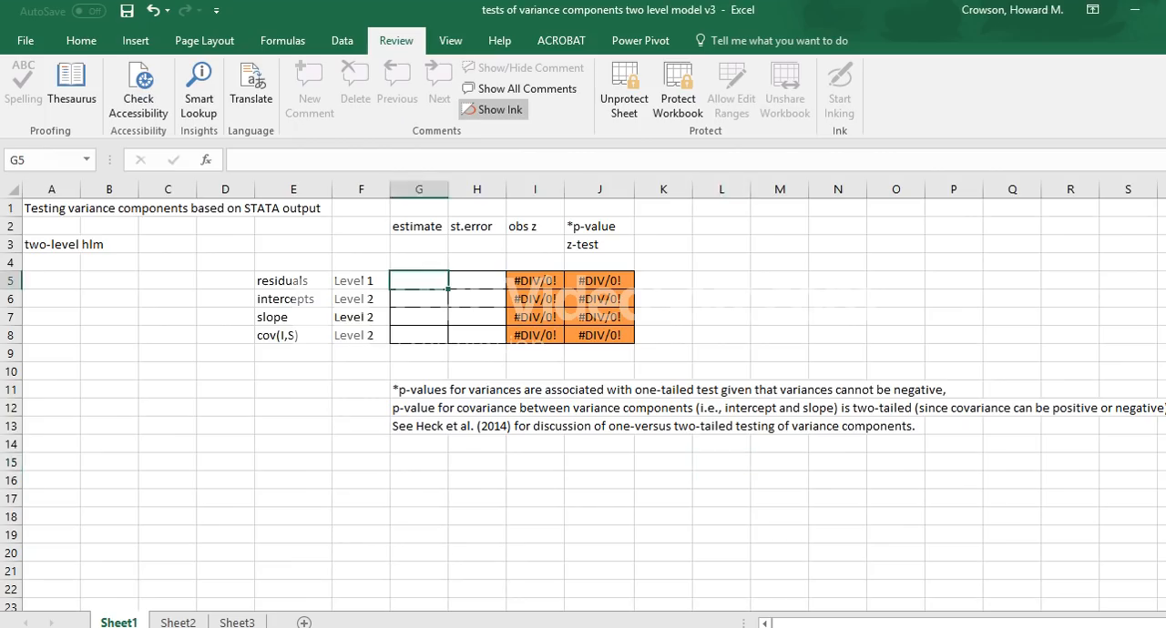
{"action": "left_click", "coordinate": [477, 280]}
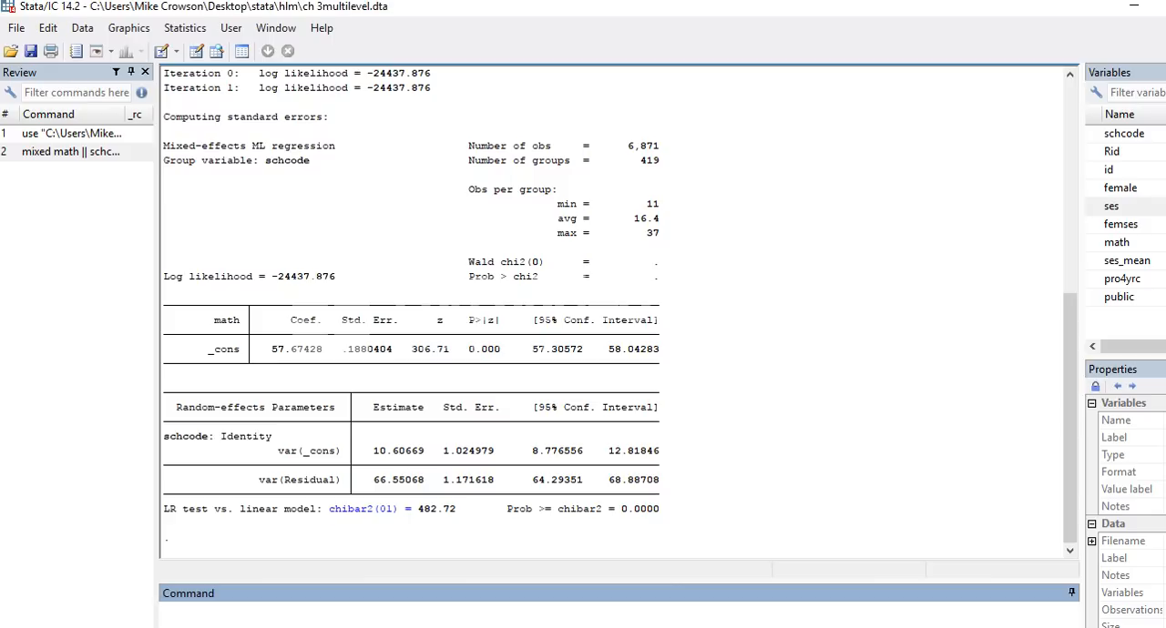
{"action": "left_click_drag", "start_coordinate": [425, 480], "coordinate": [367, 480]}
{"action": "key", "text": "ctrl+c"}
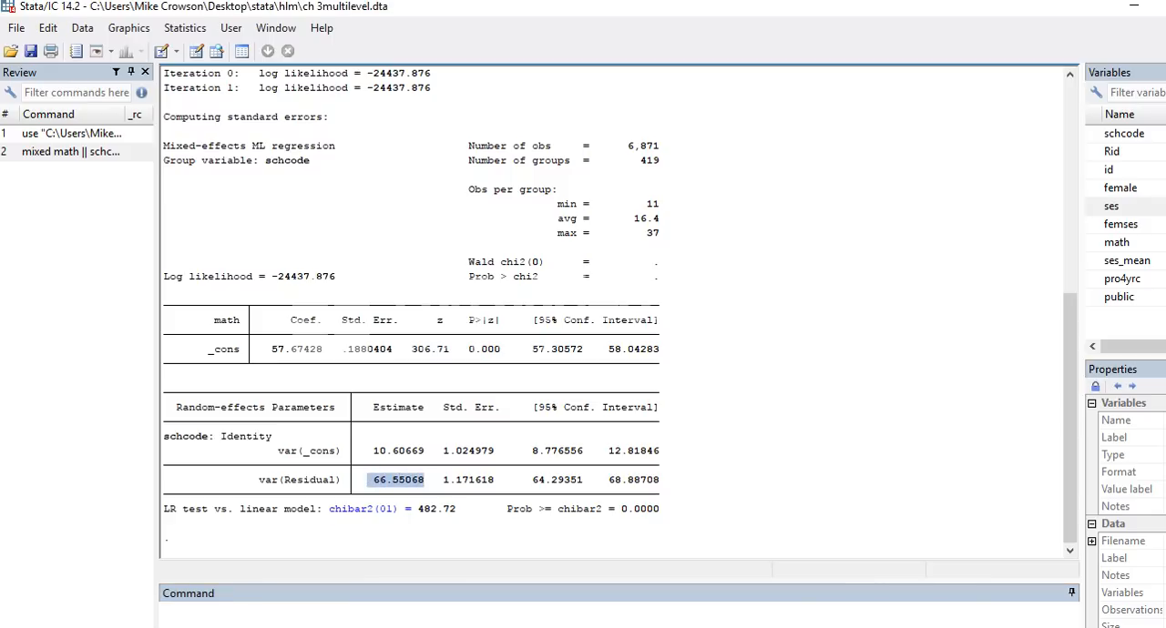
{"action": "key", "text": "alt+Tab"}
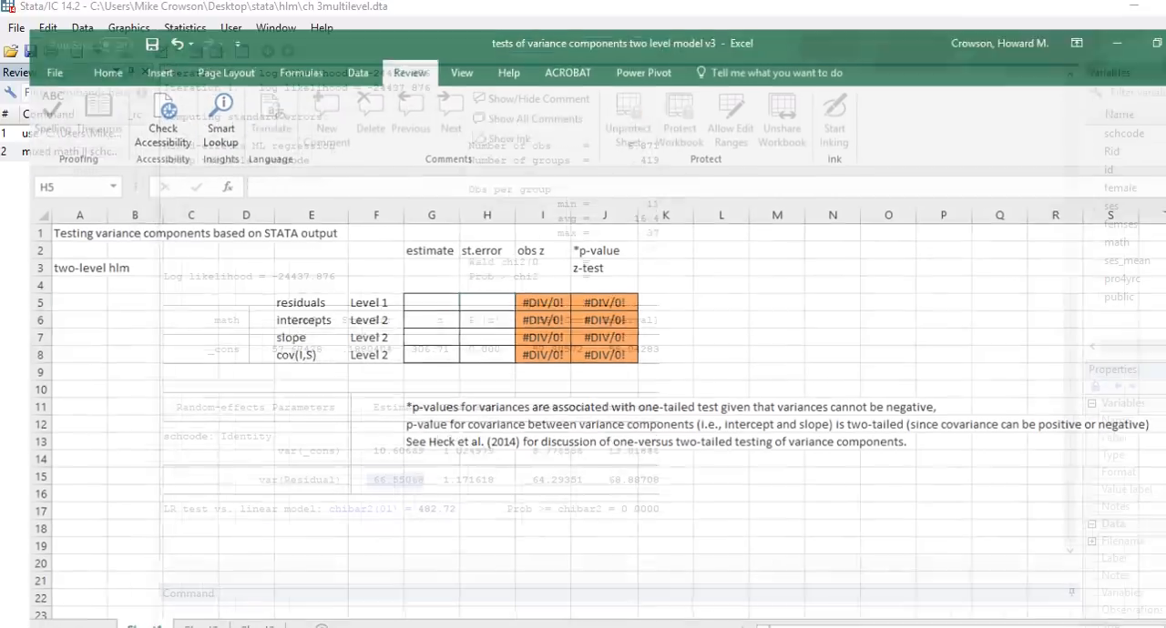
{"action": "left_click", "coordinate": [419, 281]}
{"action": "key", "text": "ctrl+v"}
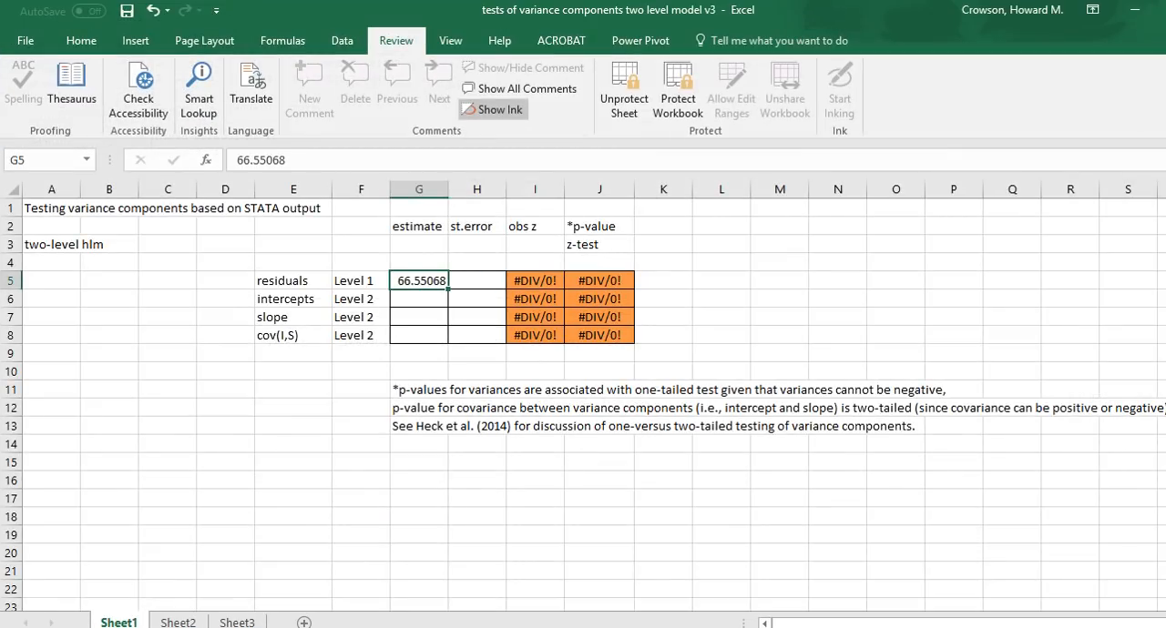
Step: Copy the residual variance's standard error 1.171618 from the Stata output into cell H5 of the Excel sheet
{"action": "left_click", "coordinate": [476, 280]}
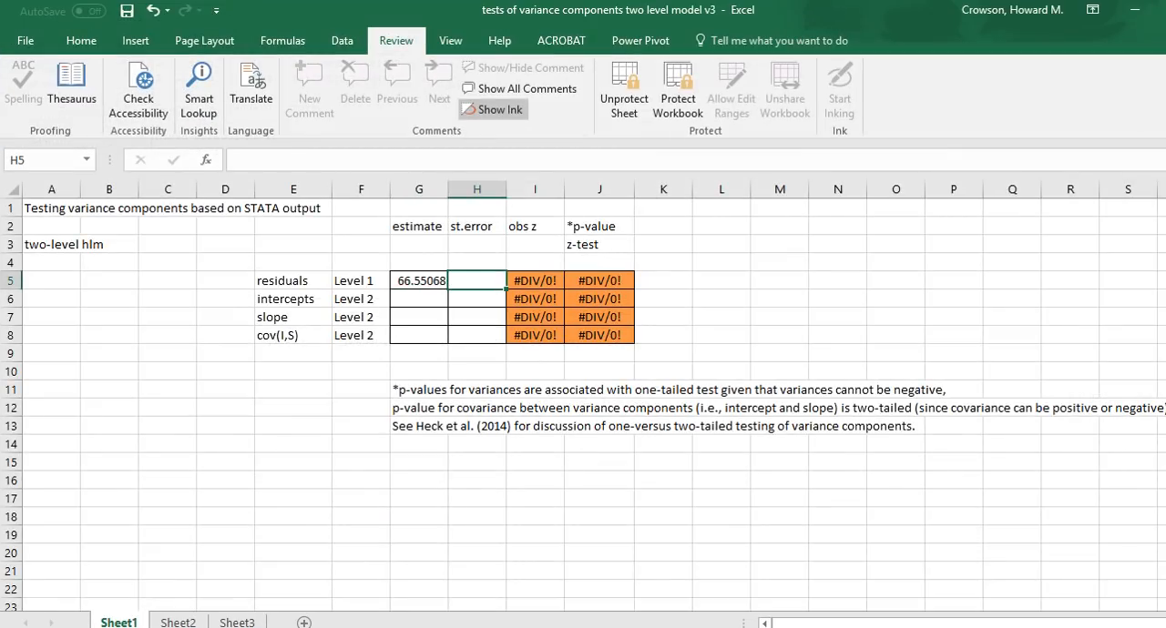
{"action": "key", "text": "alt+Tab"}
{"action": "left_click_drag", "start_coordinate": [493, 480], "coordinate": [443, 480]}
{"action": "key", "text": "ctrl+c"}
{"action": "key", "text": "alt+Tab"}
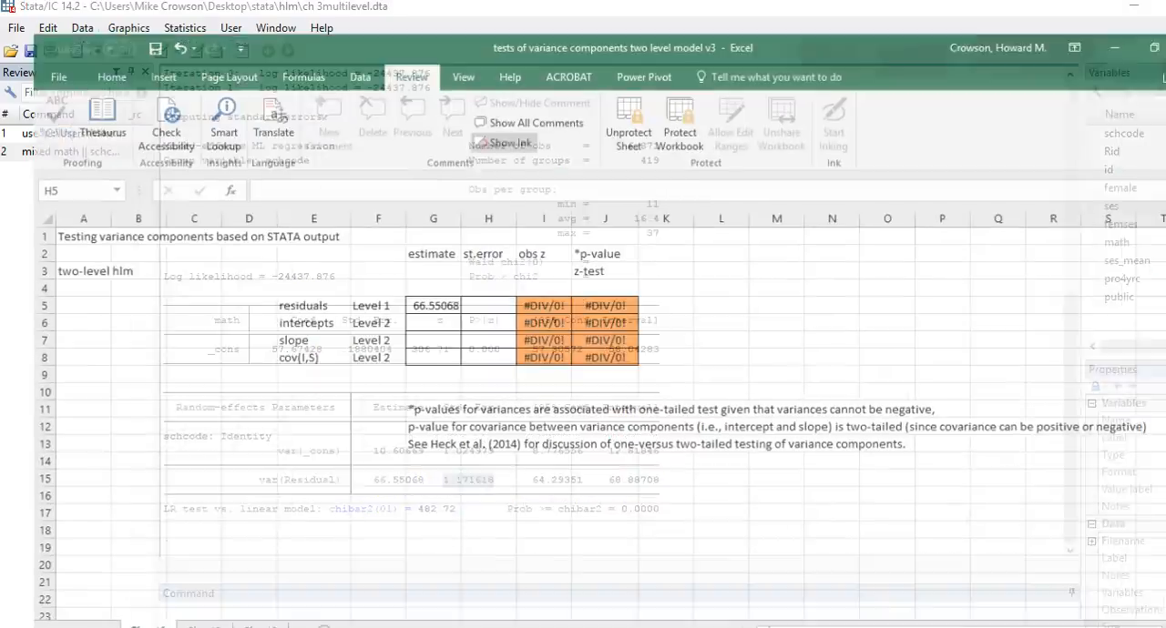
{"action": "key", "text": "ctrl+v"}
Step: Copy the intercept variance estimate 10.60669 from the Stata output into cell G6 of the Excel sheet
{"action": "left_click", "coordinate": [419, 299]}
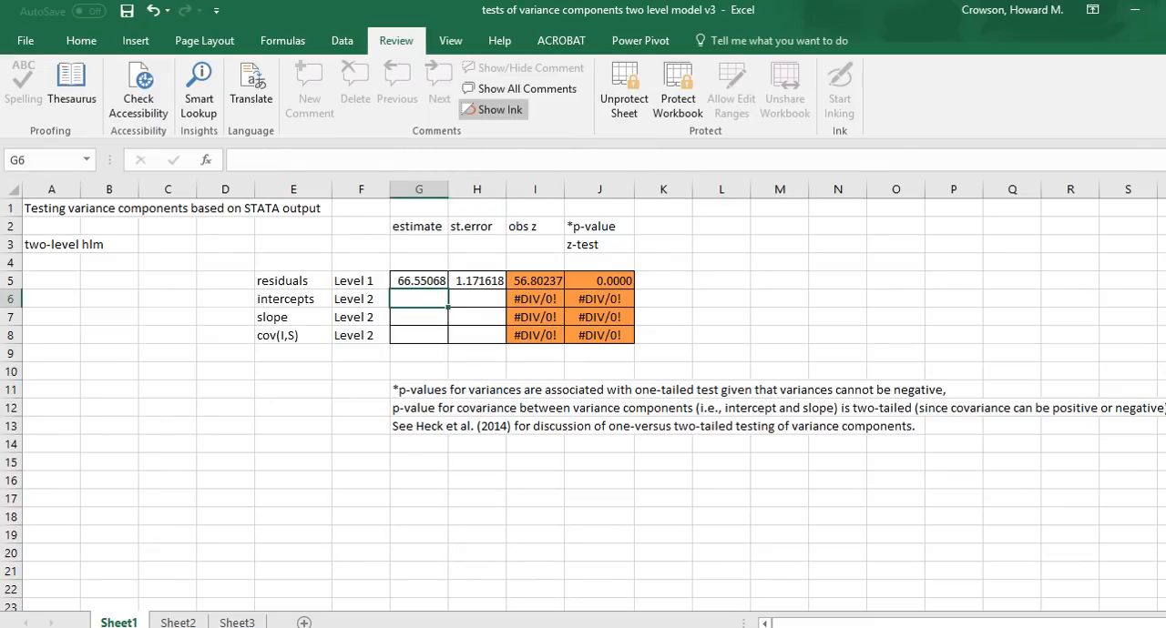
{"action": "key", "text": "alt+Tab"}
{"action": "left_click_drag", "start_coordinate": [430, 451], "coordinate": [373, 451]}
{"action": "key", "text": "ctrl+c"}
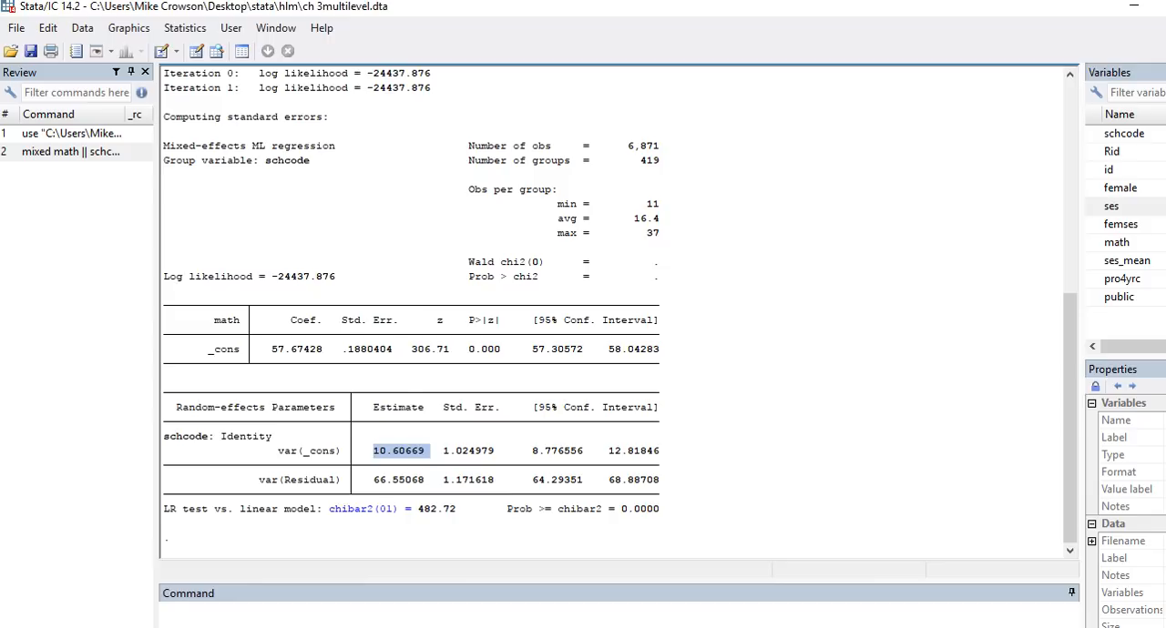
{"action": "key", "text": "alt+Tab"}
{"action": "key", "text": "ctrl+v"}
Step: Copy the intercept variance's standard error 1.024979 from the Stata output into cell H6 of the Excel sheet
{"action": "left_click", "coordinate": [476, 298]}
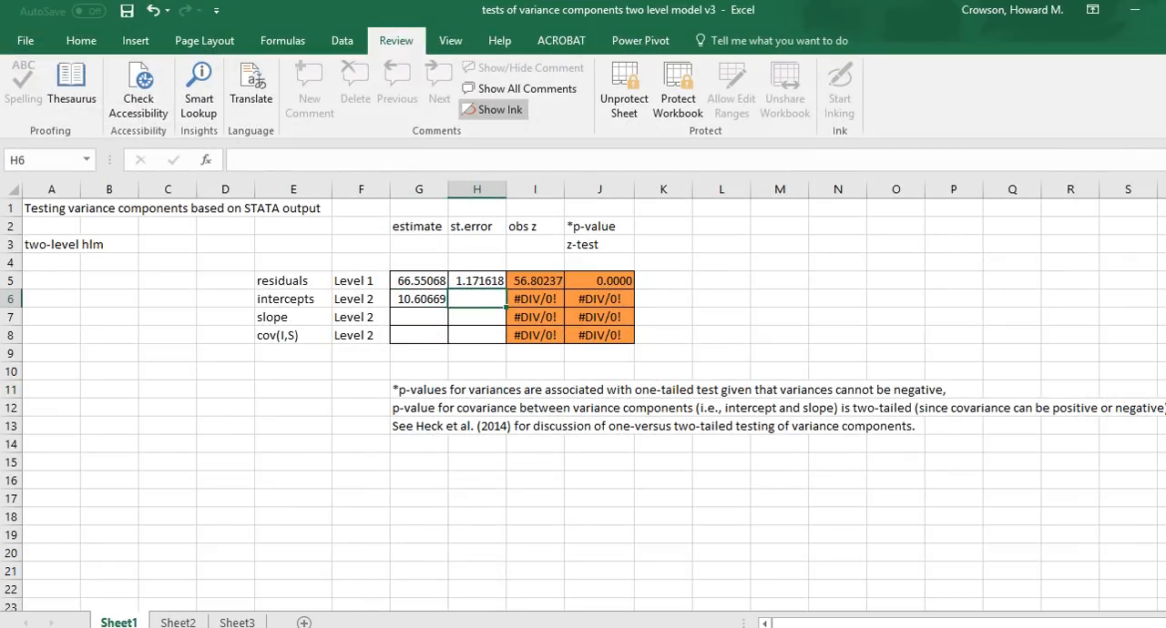
{"action": "key", "text": "alt+Tab"}
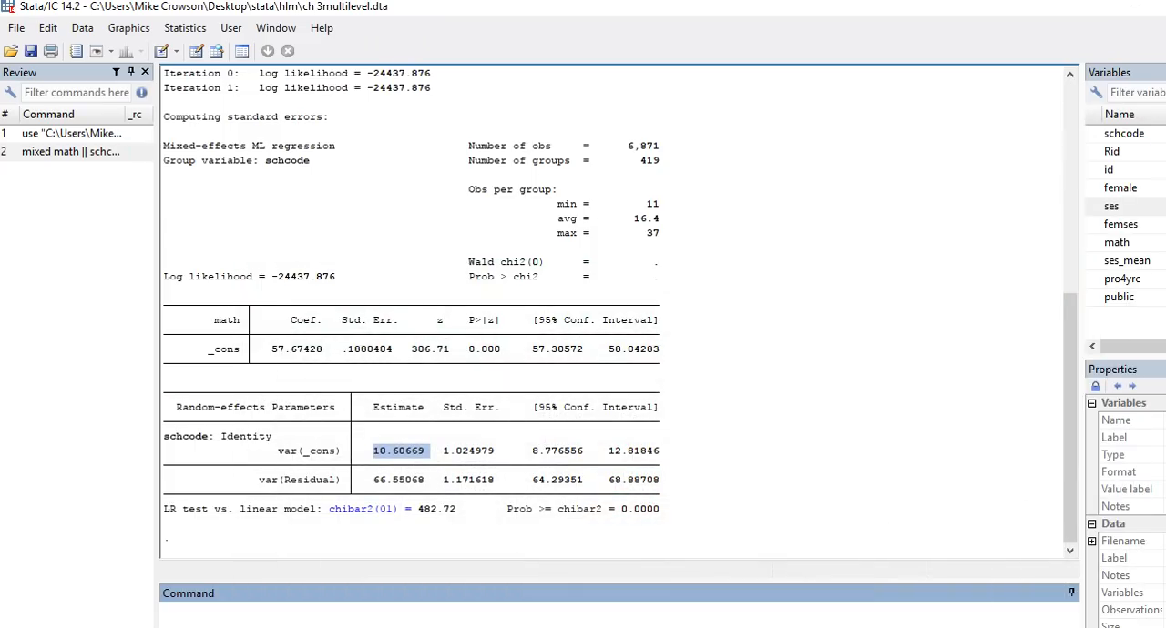
{"action": "left_click_drag", "start_coordinate": [493, 451], "coordinate": [436, 450]}
{"action": "key", "text": "ctrl+c"}
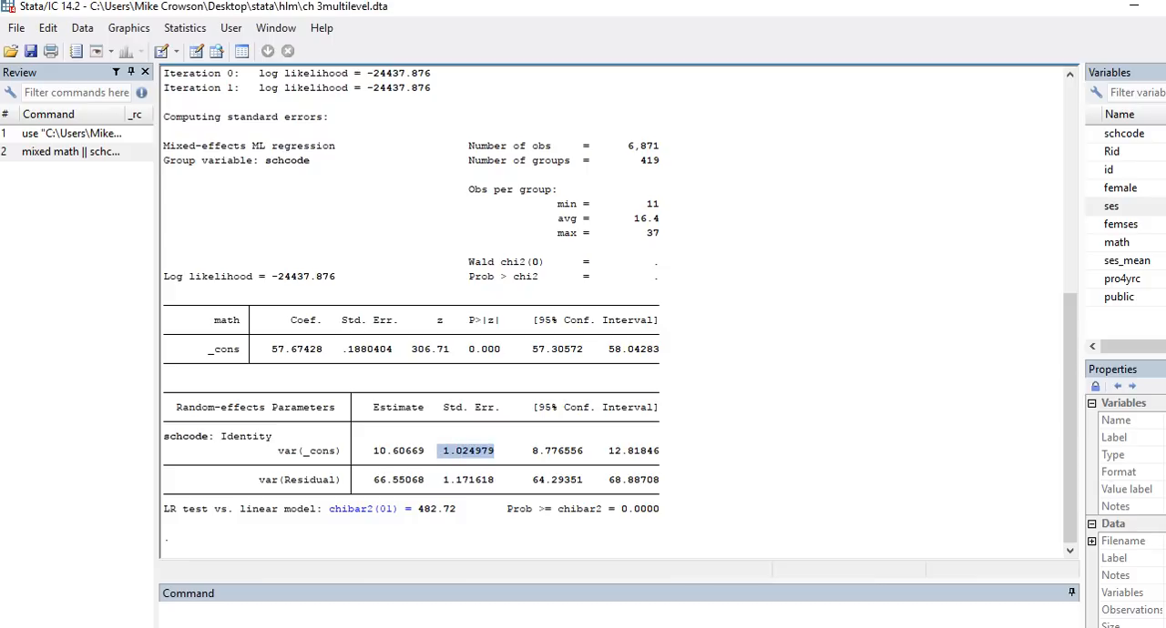
{"action": "key", "text": "alt+Tab"}
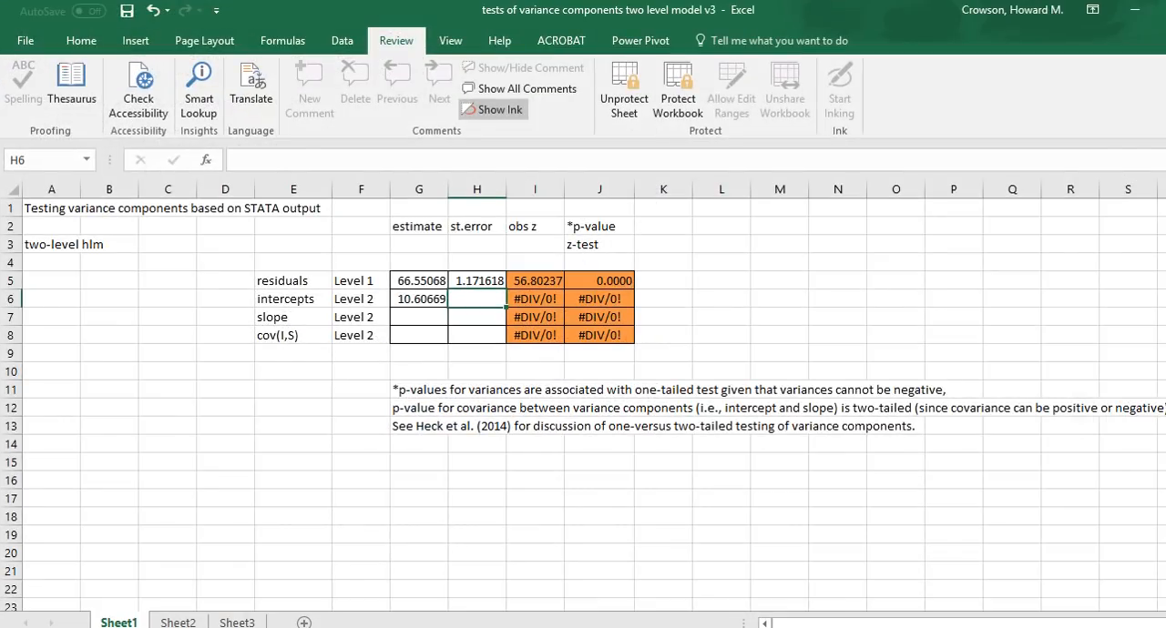
{"action": "key", "text": "ctrl+v"}
{"action": "left_click", "coordinate": [721, 335]}
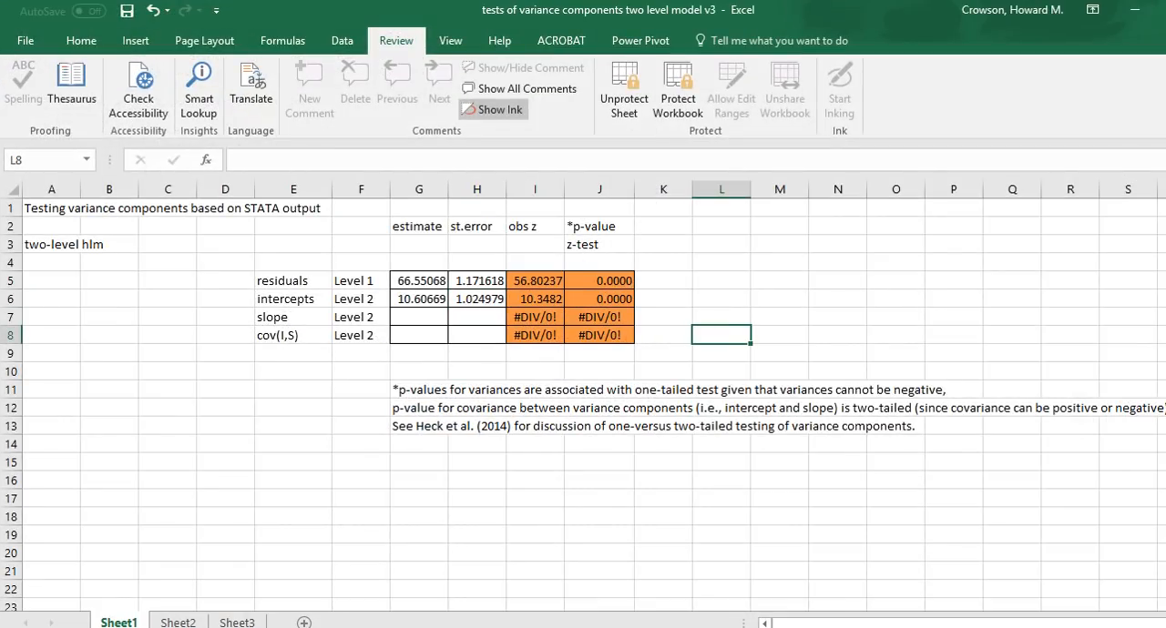
Step: Inspect the observed z formula for the residuals and the p-value cells for the residuals and intercepts
{"action": "left_click", "coordinate": [536, 281]}
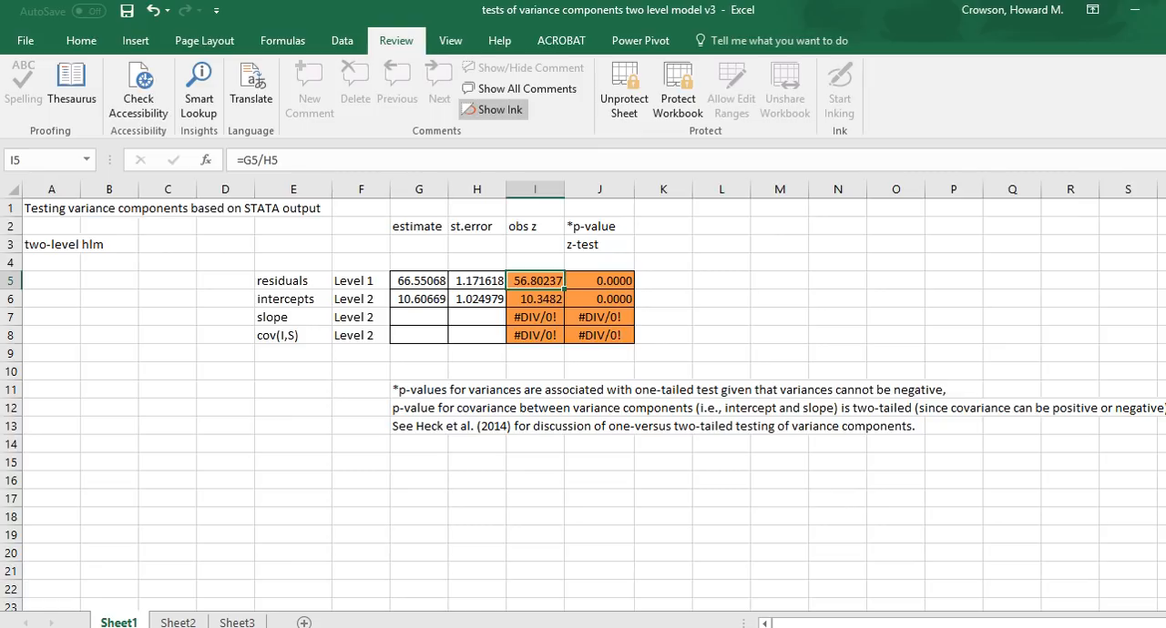
{"action": "left_click", "coordinate": [600, 281]}
{"action": "left_click", "coordinate": [599, 300]}
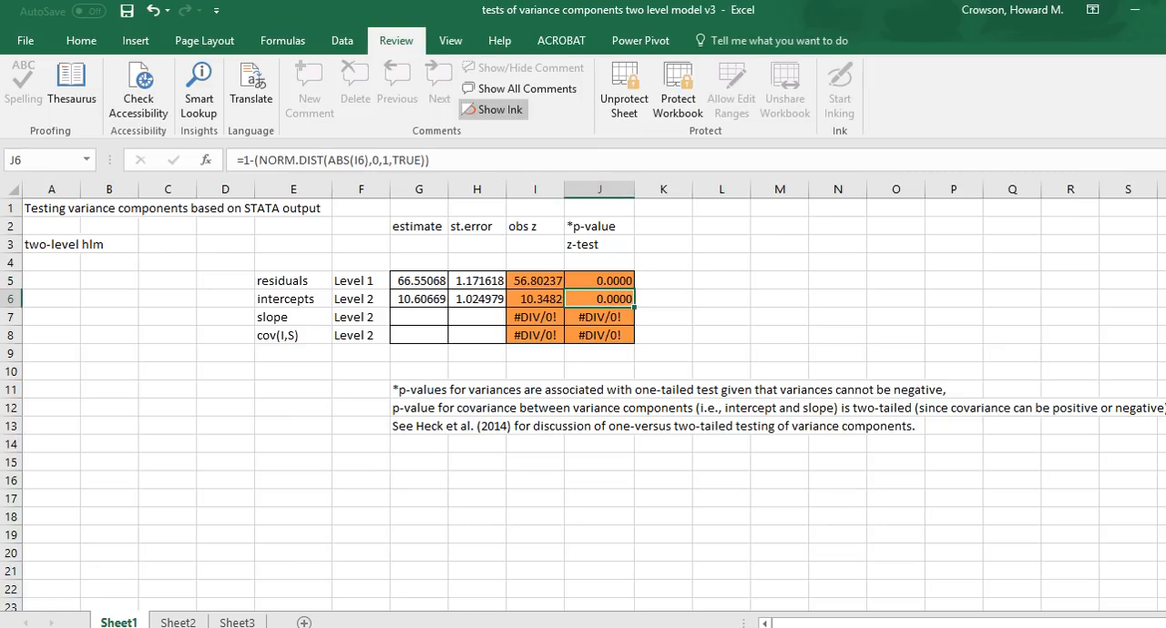
{"action": "left_click", "coordinate": [600, 281]}
{"action": "left_click", "coordinate": [599, 300]}
Step: Switch to SPSS and start a linear mixed model with schcode as the subject variable
{"action": "key", "text": "alt+Tab"}
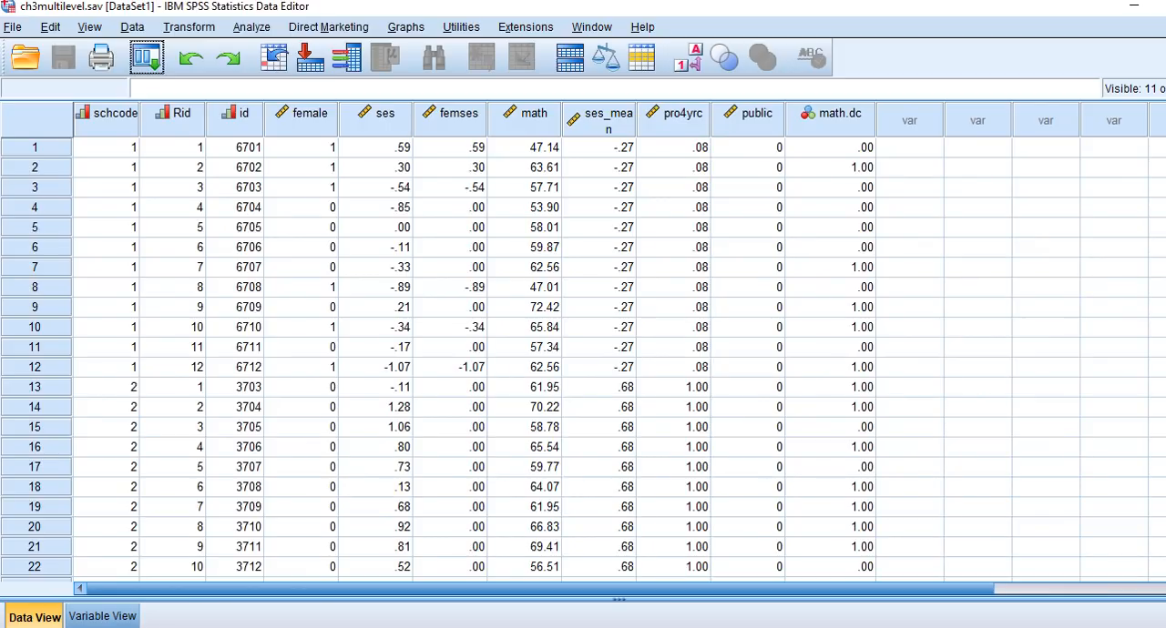
{"action": "left_click", "coordinate": [251, 26]}
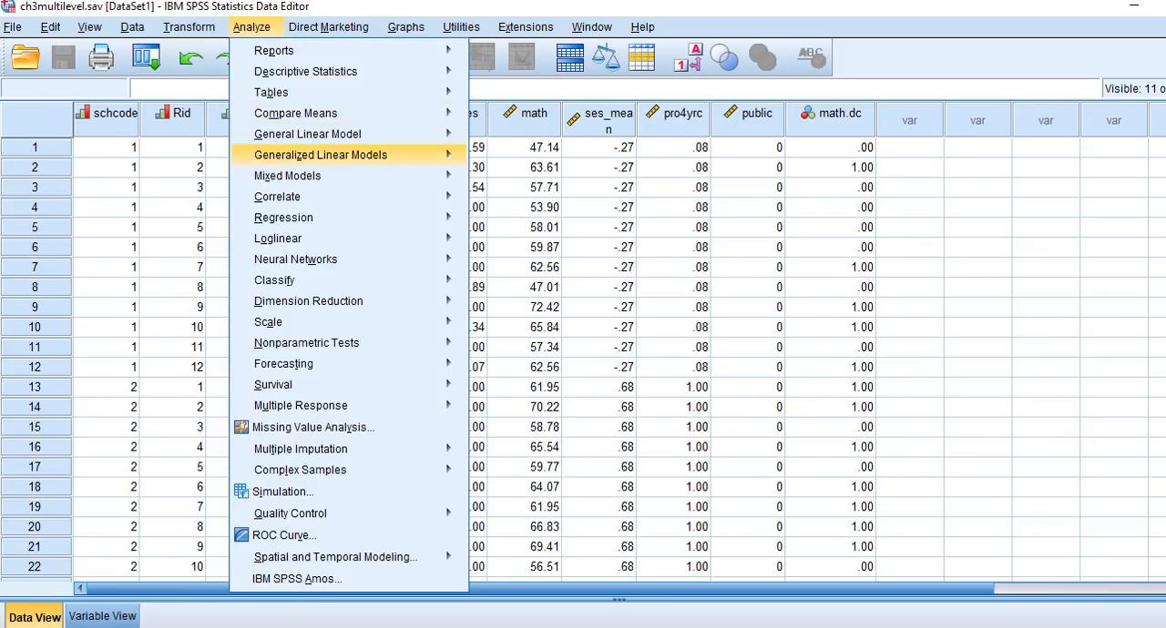
{"action": "mouse_move", "coordinate": [287, 176]}
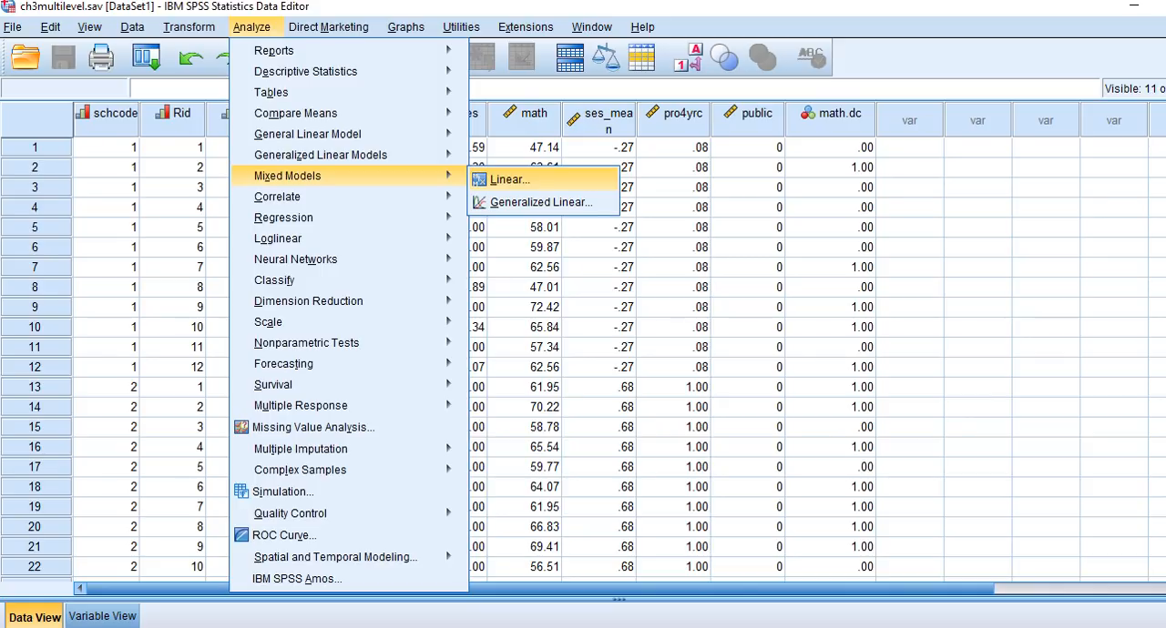
{"action": "left_click", "coordinate": [509, 180]}
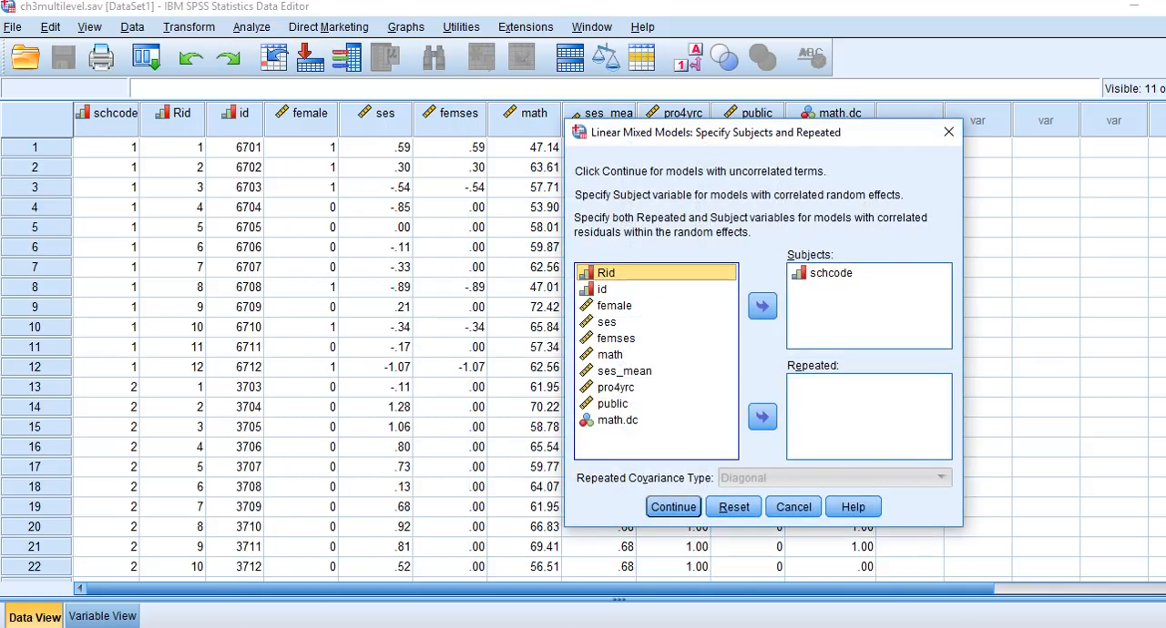
{"action": "left_click", "coordinate": [673, 507]}
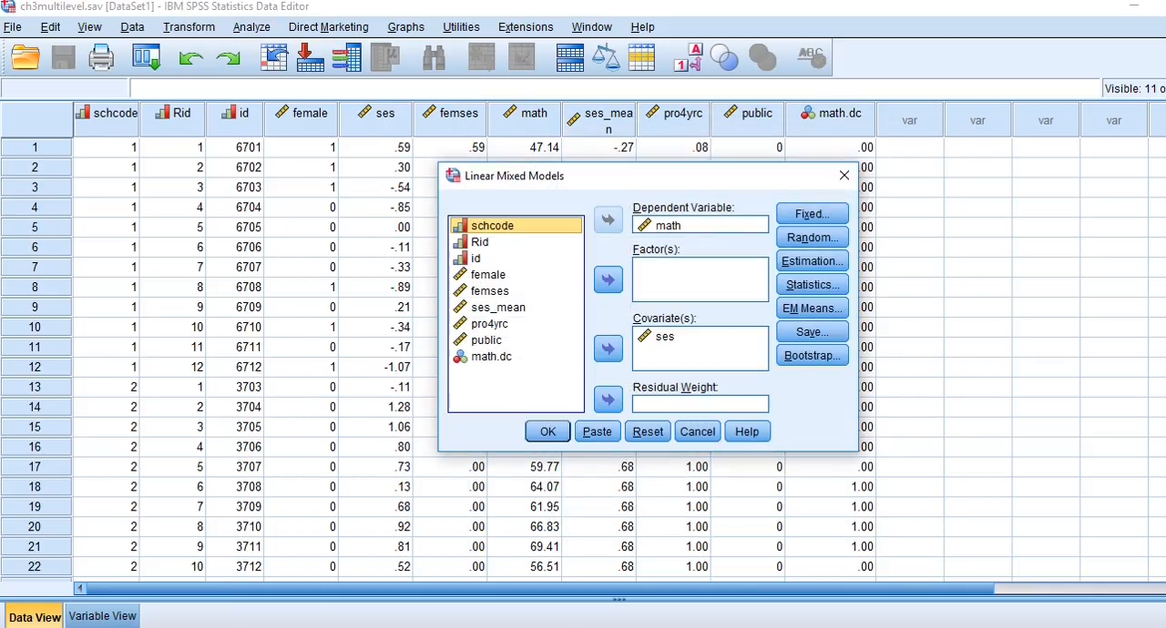
Step: Remove ses from the covariates, check the fixed effects, and keep the variance components random intercept grouped by schcode
{"action": "left_click", "coordinate": [664, 336]}
{"action": "left_click", "coordinate": [608, 349]}
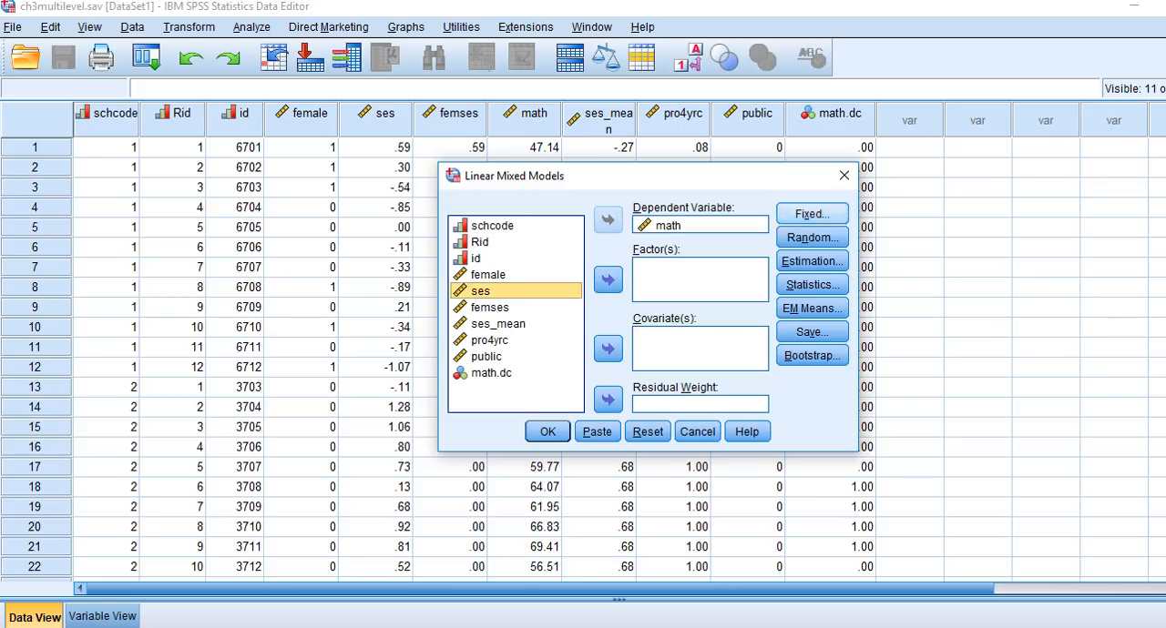
{"action": "left_click", "coordinate": [812, 214]}
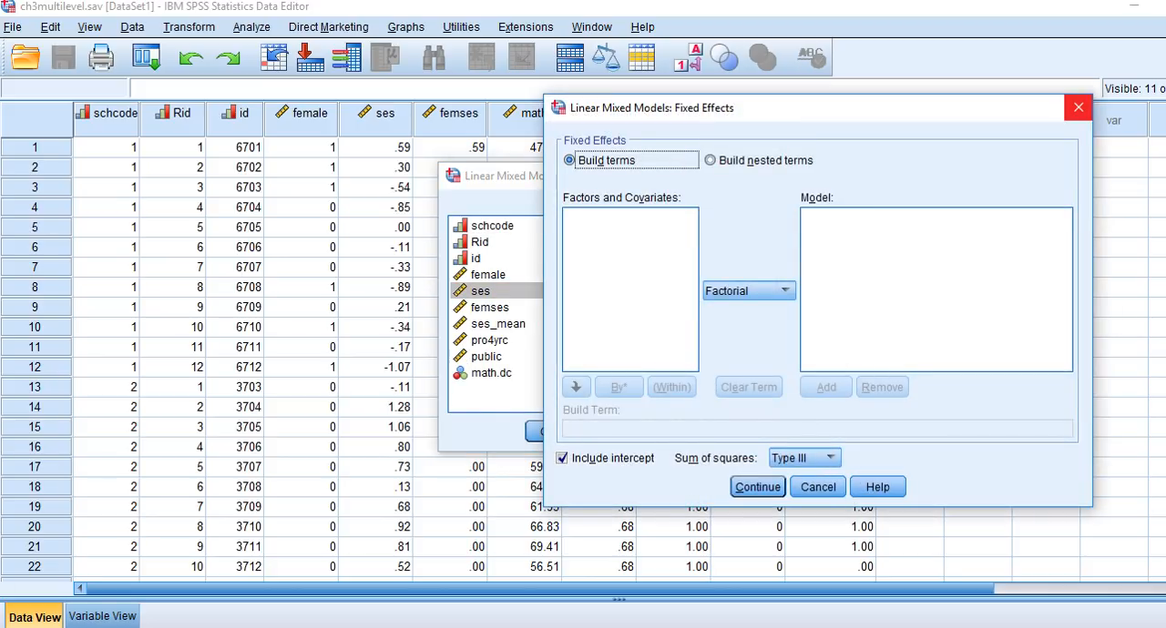
{"action": "left_click", "coordinate": [1079, 108]}
{"action": "left_click", "coordinate": [811, 238]}
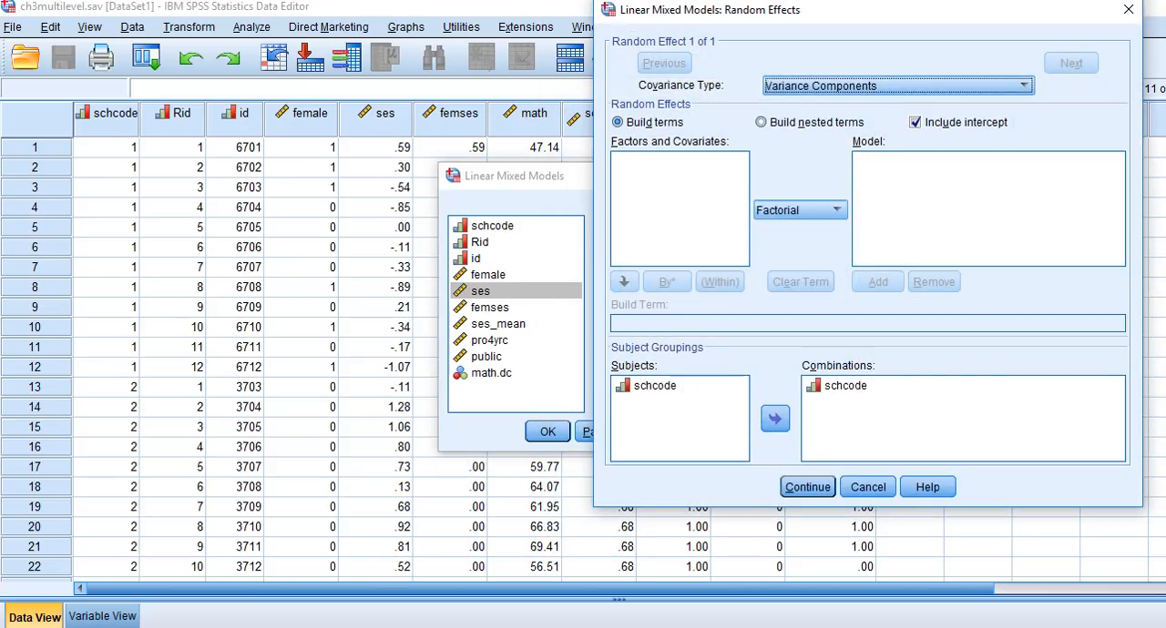
{"action": "left_click", "coordinate": [807, 487]}
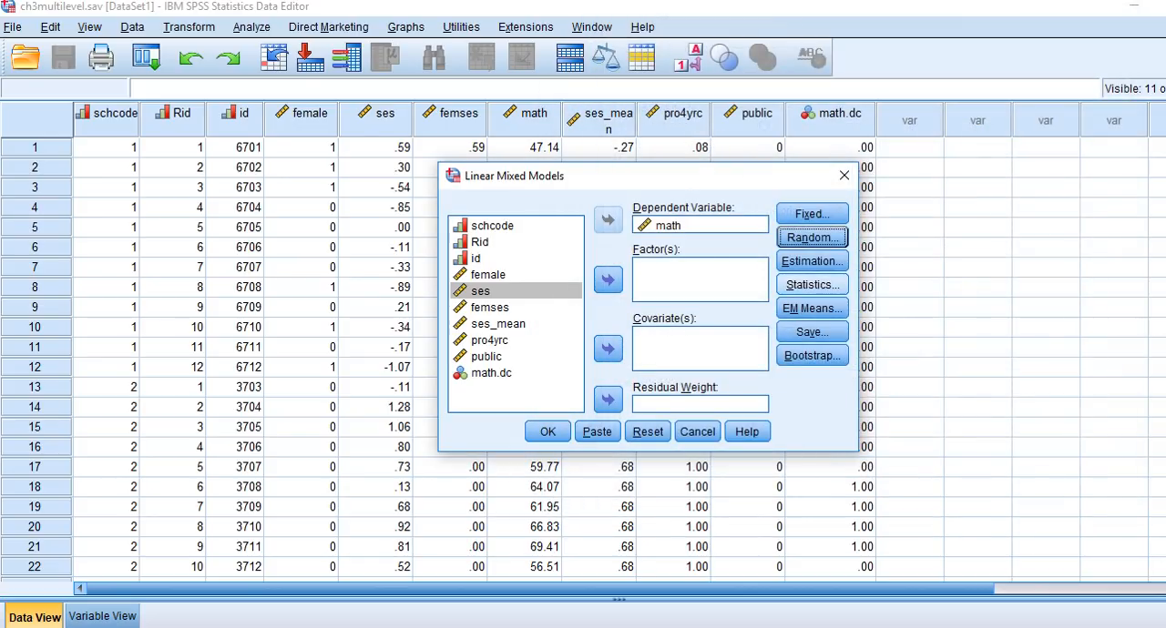
Step: Check the statistics options, keep maximum likelihood estimation, and run the linear mixed model
{"action": "left_click", "coordinate": [812, 285]}
{"action": "left_click", "coordinate": [805, 164]}
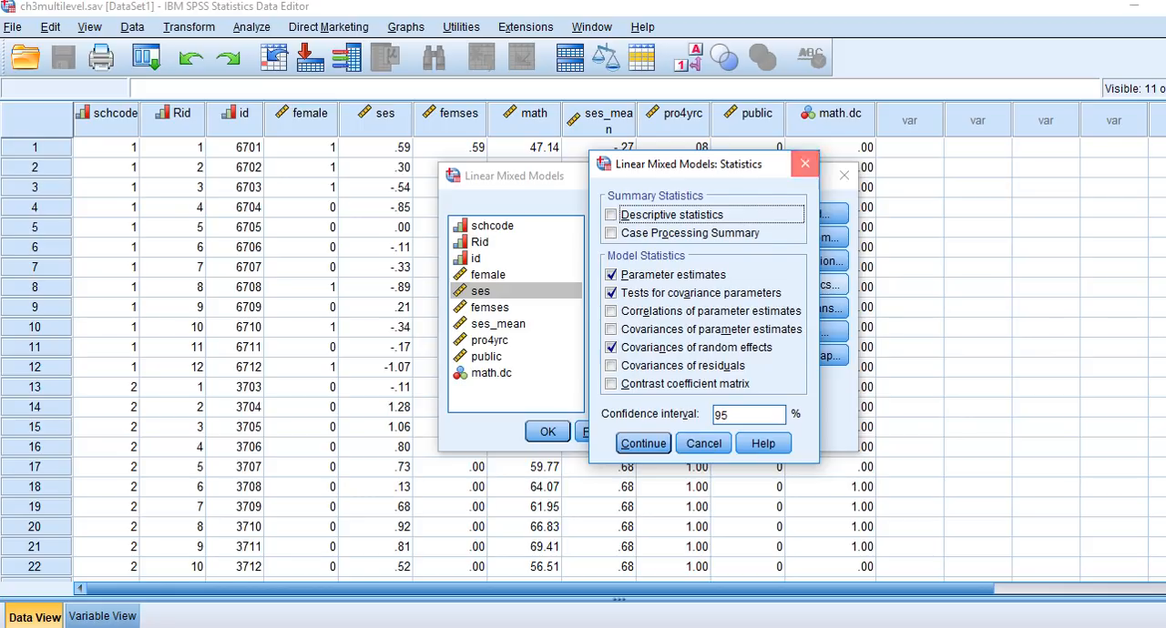
{"action": "left_click", "coordinate": [814, 261]}
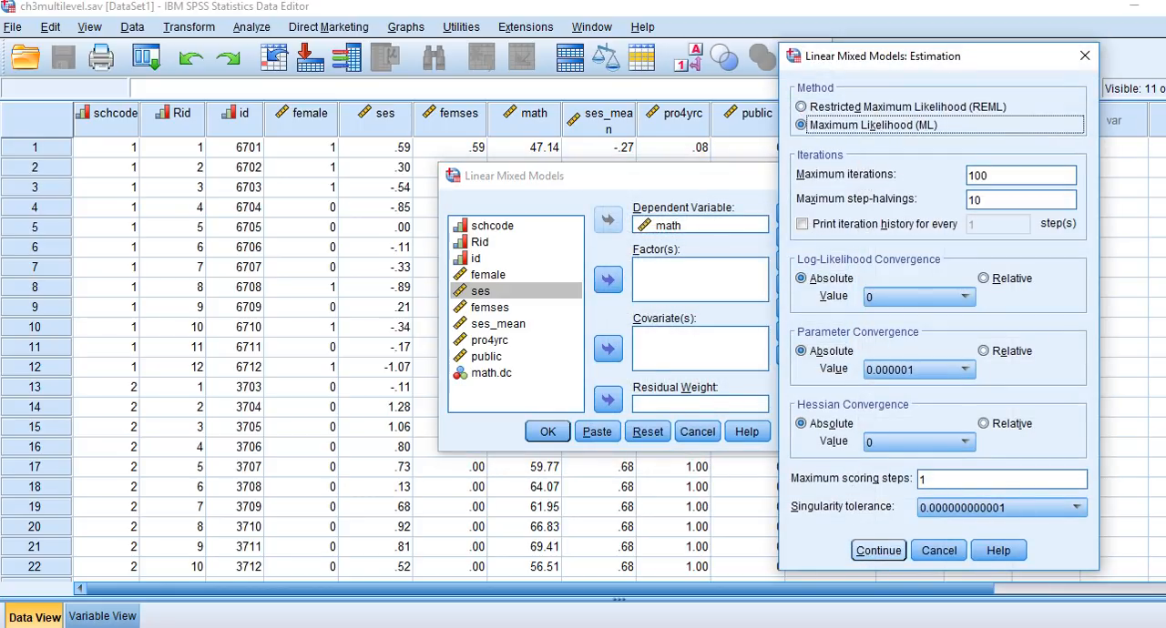
{"action": "left_click", "coordinate": [878, 550]}
{"action": "left_click", "coordinate": [547, 432]}
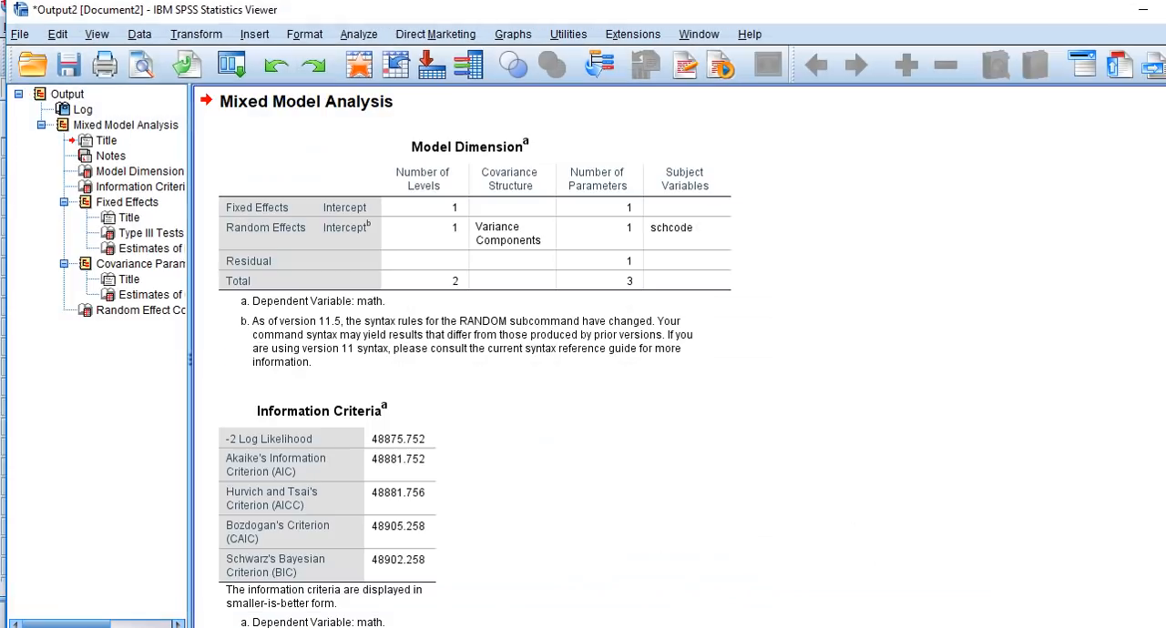
Step: Compare the covariance parameter estimates and Wald Z tests in the SPSS output with the Stata estimates and Excel z tests
{"action": "scroll", "coordinate": [547, 364], "scroll_direction": "down", "scroll_amount": 8}
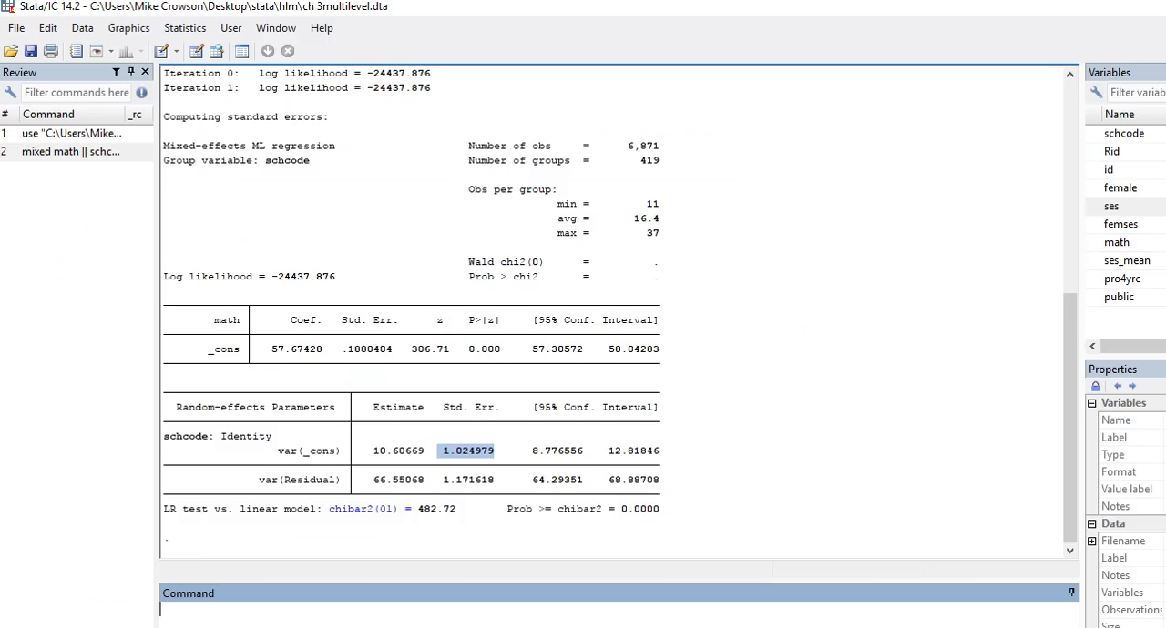
{"action": "left_click", "coordinate": [512, 452]}
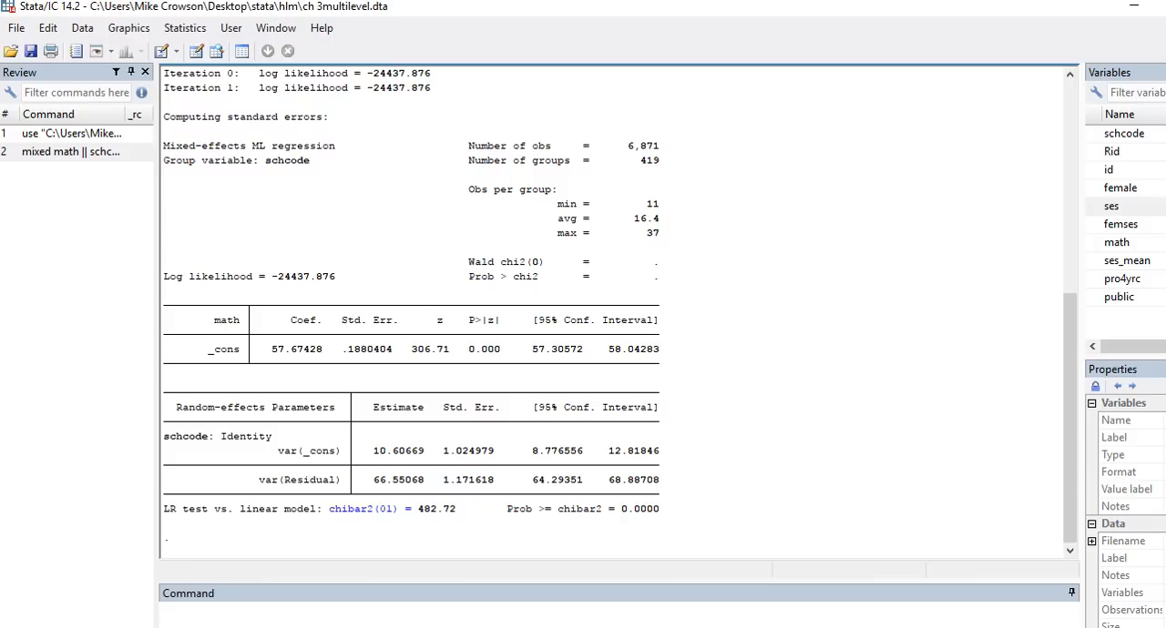
{"action": "key", "text": "alt+Tab"}
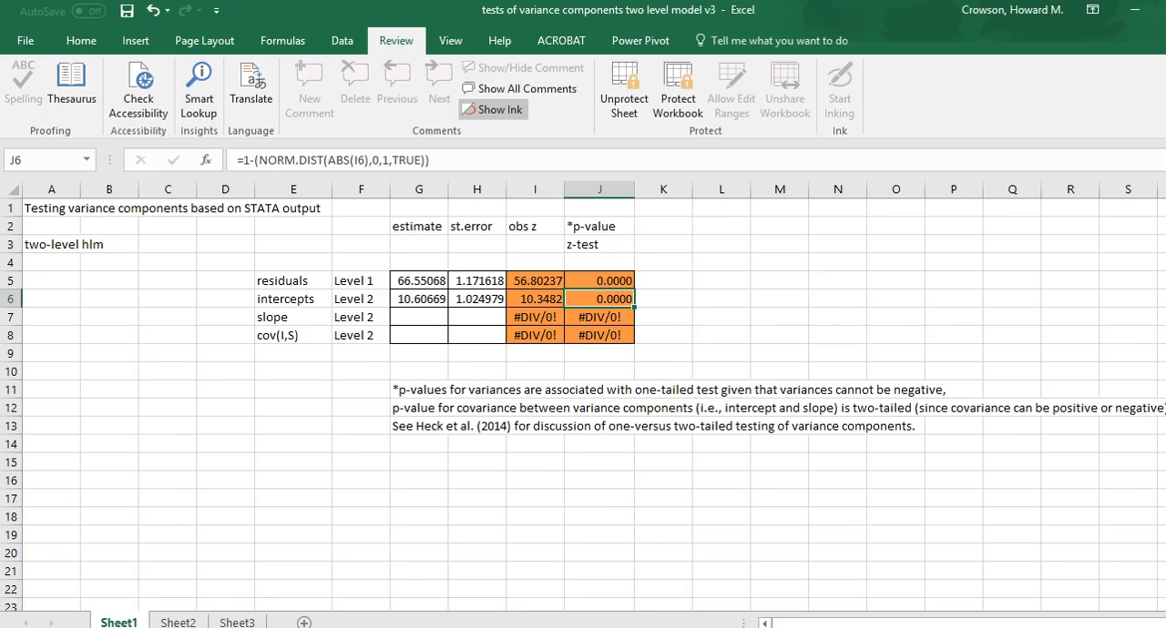
{"action": "left_click", "coordinate": [536, 281]}
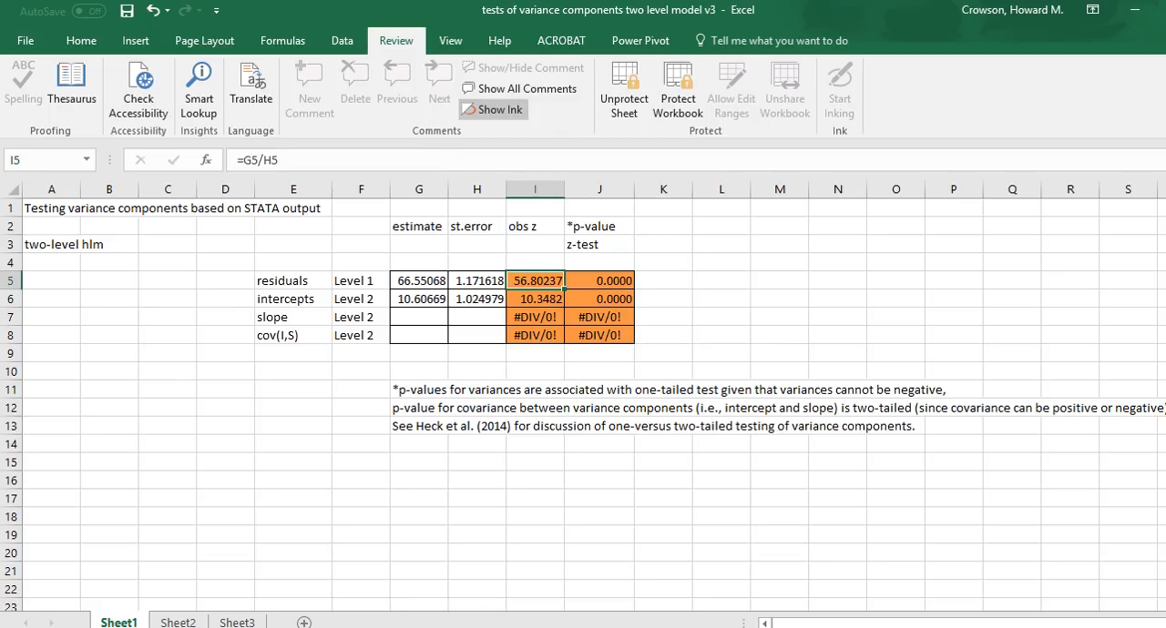
{"action": "left_click", "coordinate": [536, 299]}
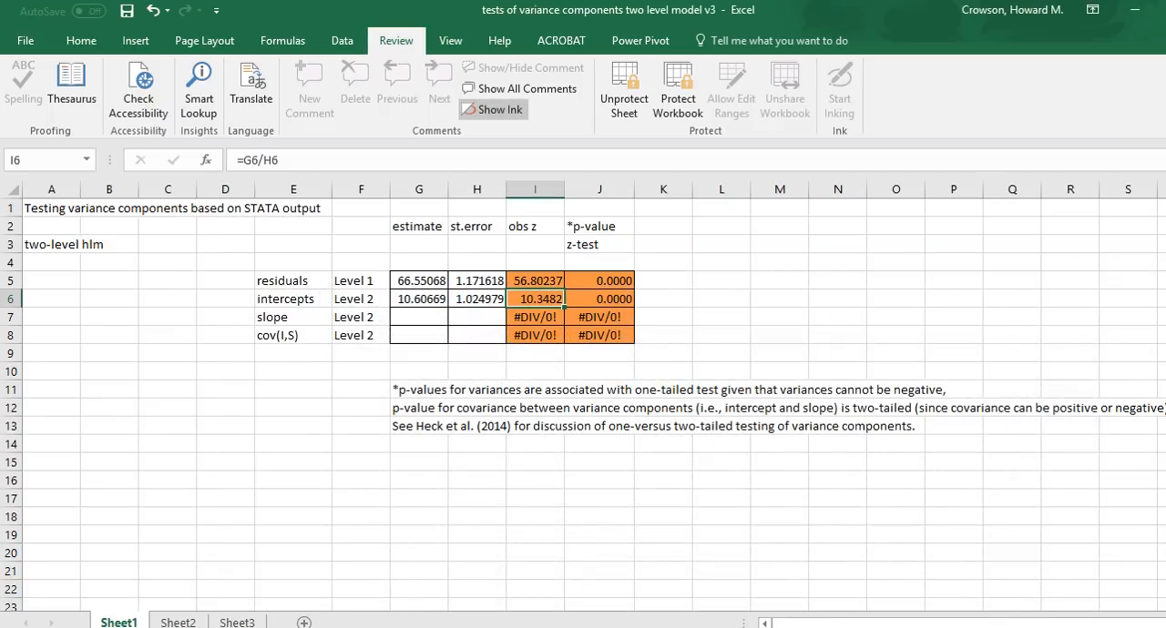
{"action": "left_click", "coordinate": [746, 592]}
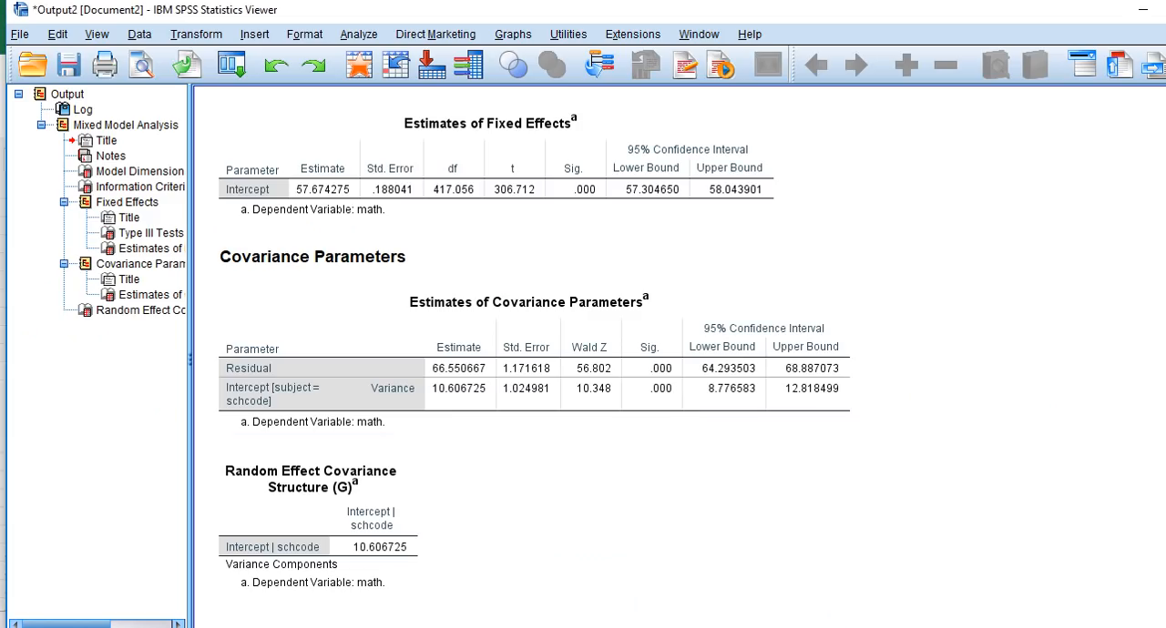
{"action": "key", "text": "alt+Tab"}
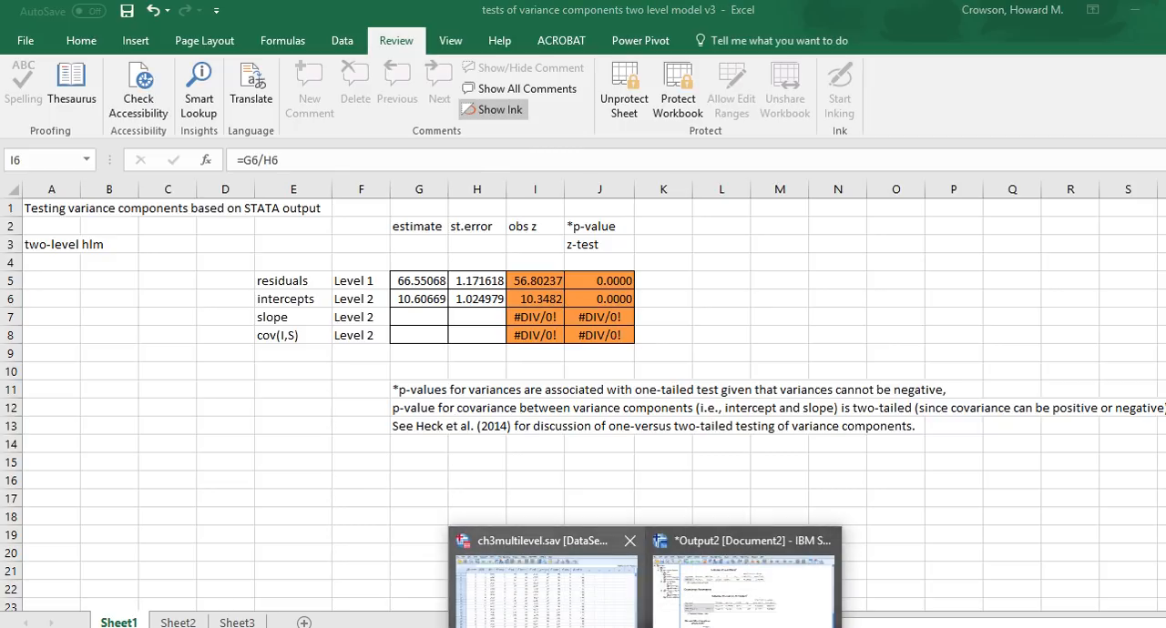
{"action": "left_click", "coordinate": [744, 577]}
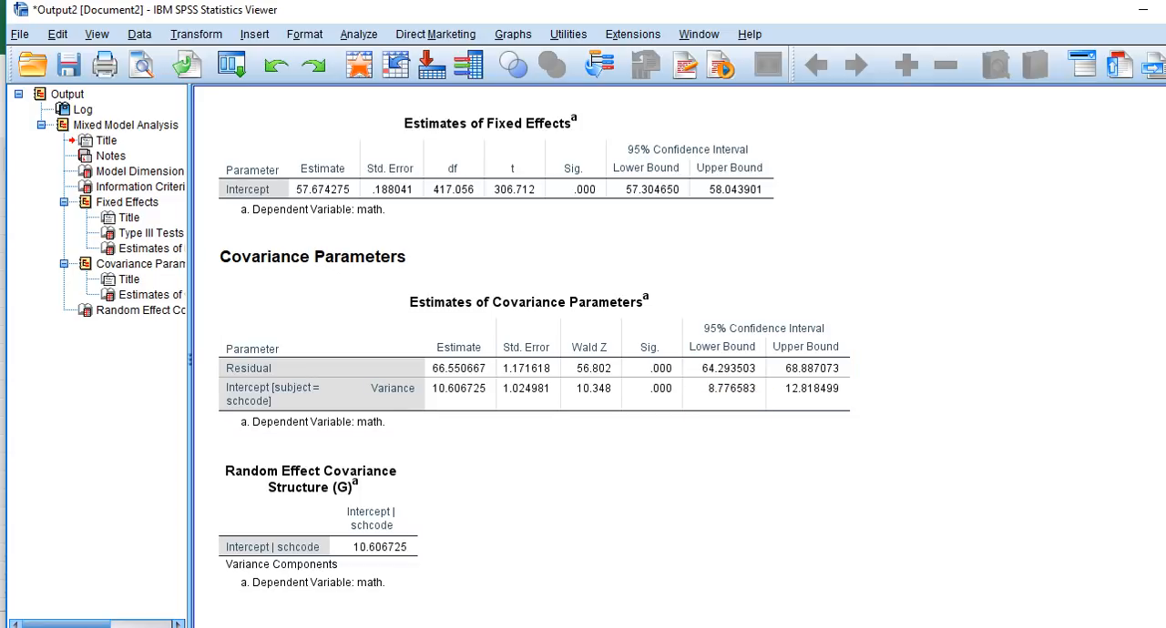
{"action": "key", "text": "alt+Tab"}
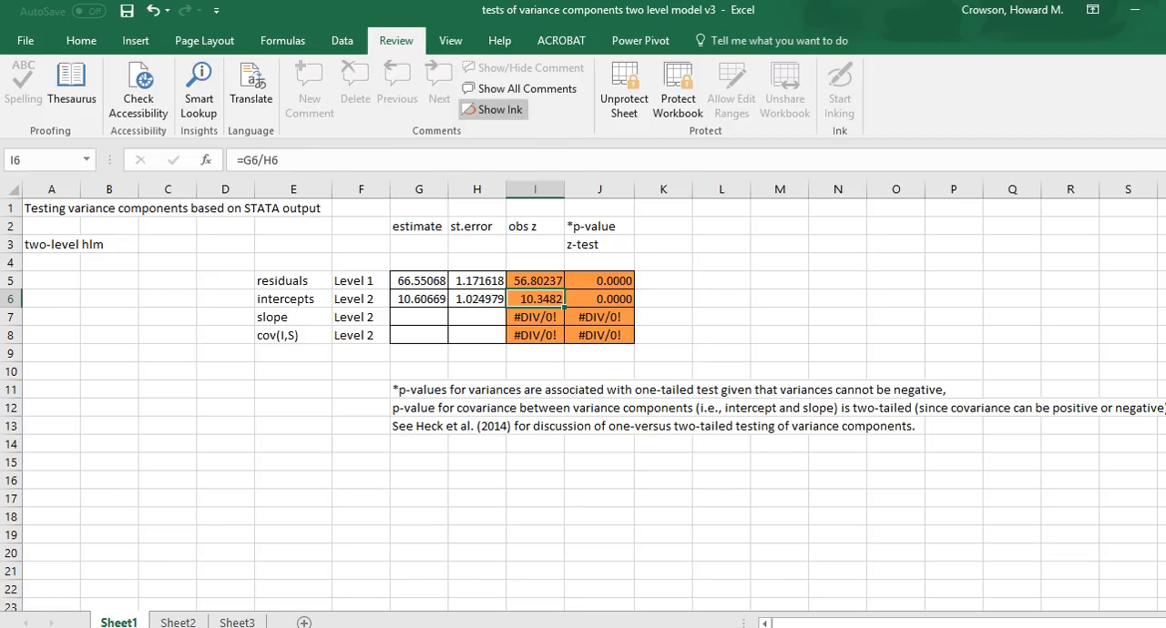
Step: Switch to Stata, run the random intercept model with "mixed math || schcode:", and review its output
{"action": "left_click", "coordinate": [602, 627]}
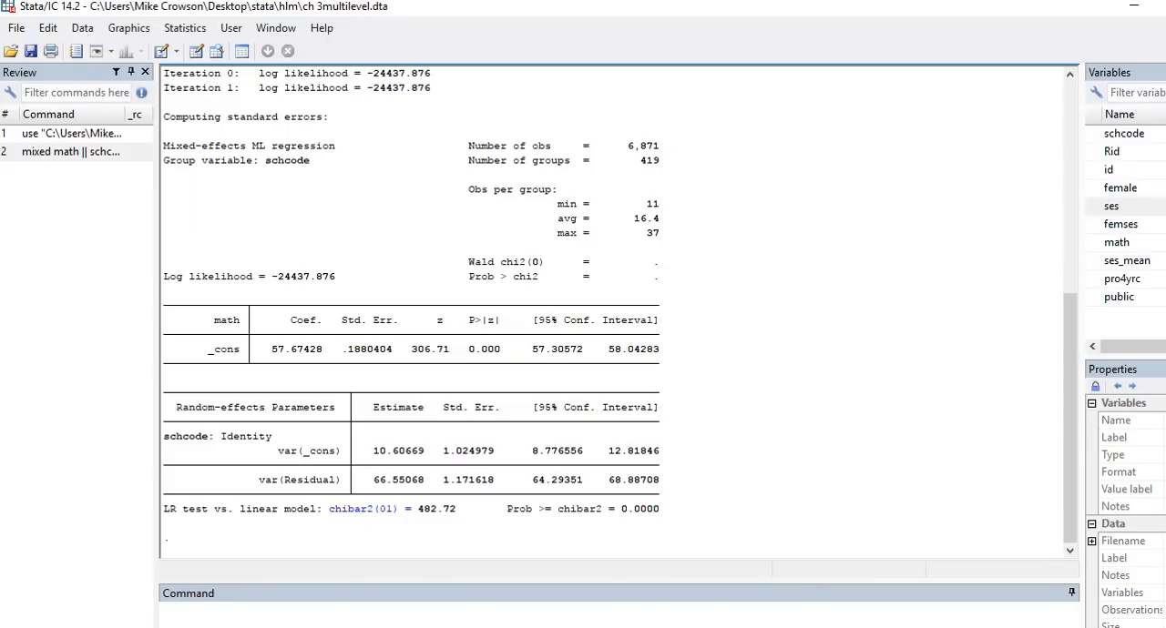
{"action": "left_click", "coordinate": [182, 611]}
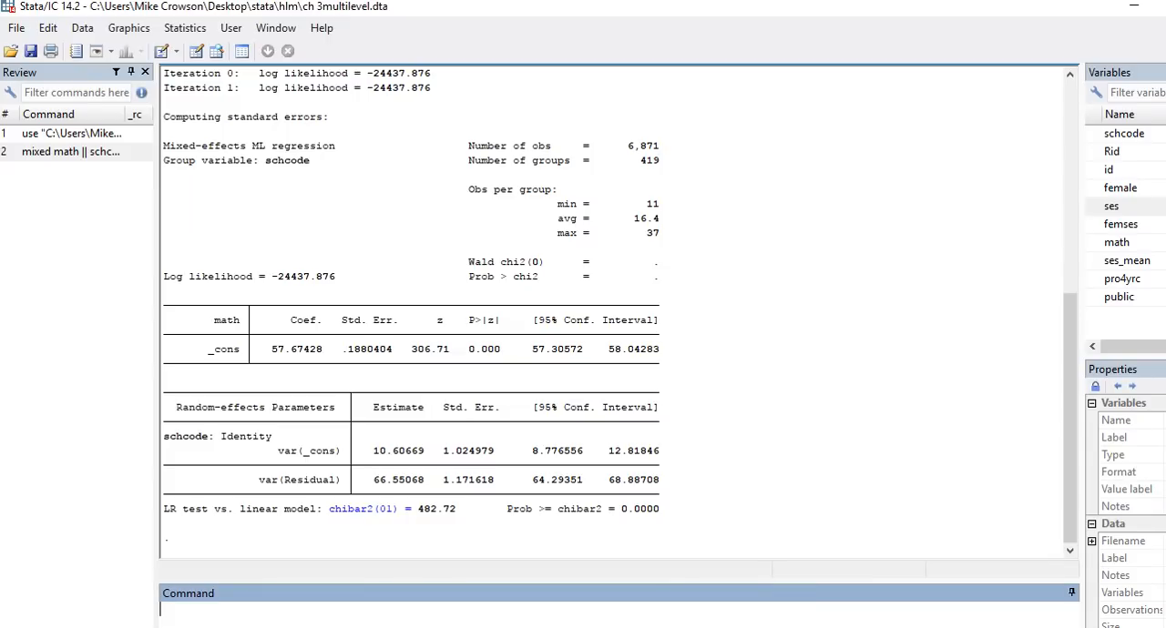
{"action": "type", "text": "mixed math || schcode"}
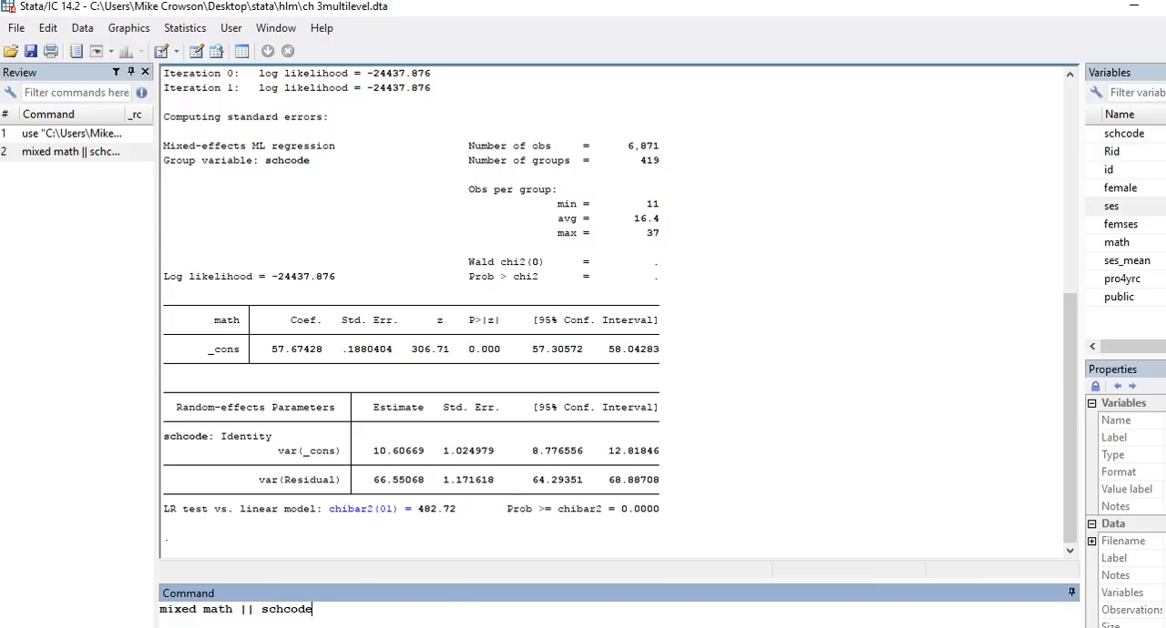
{"action": "type", "text": ":"}
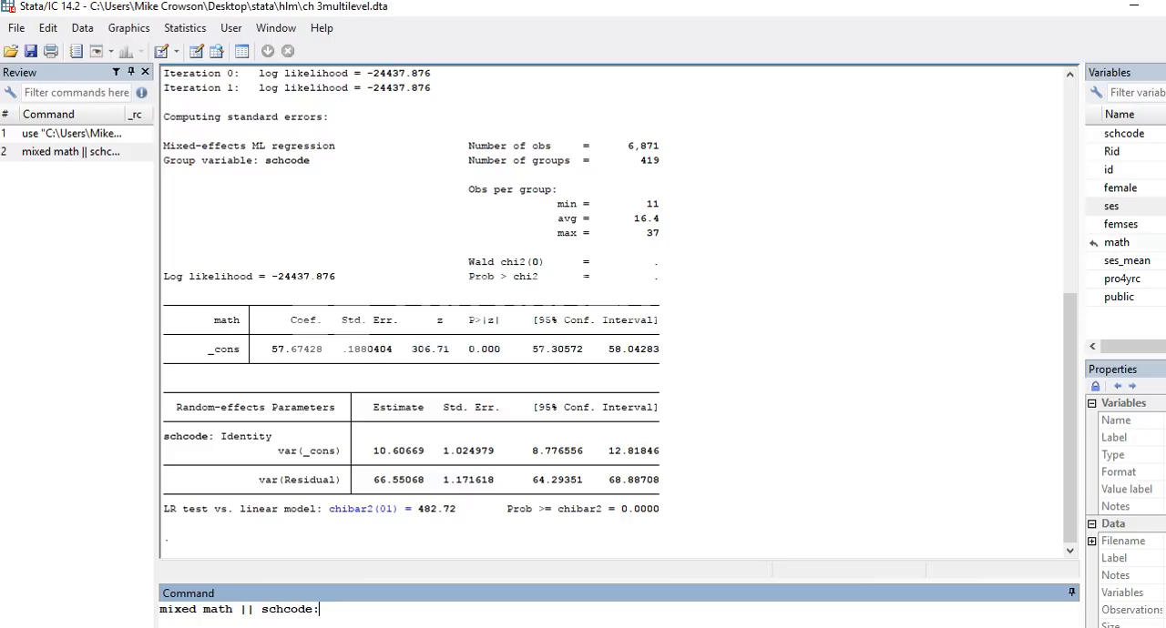
{"action": "key", "text": "Return"}
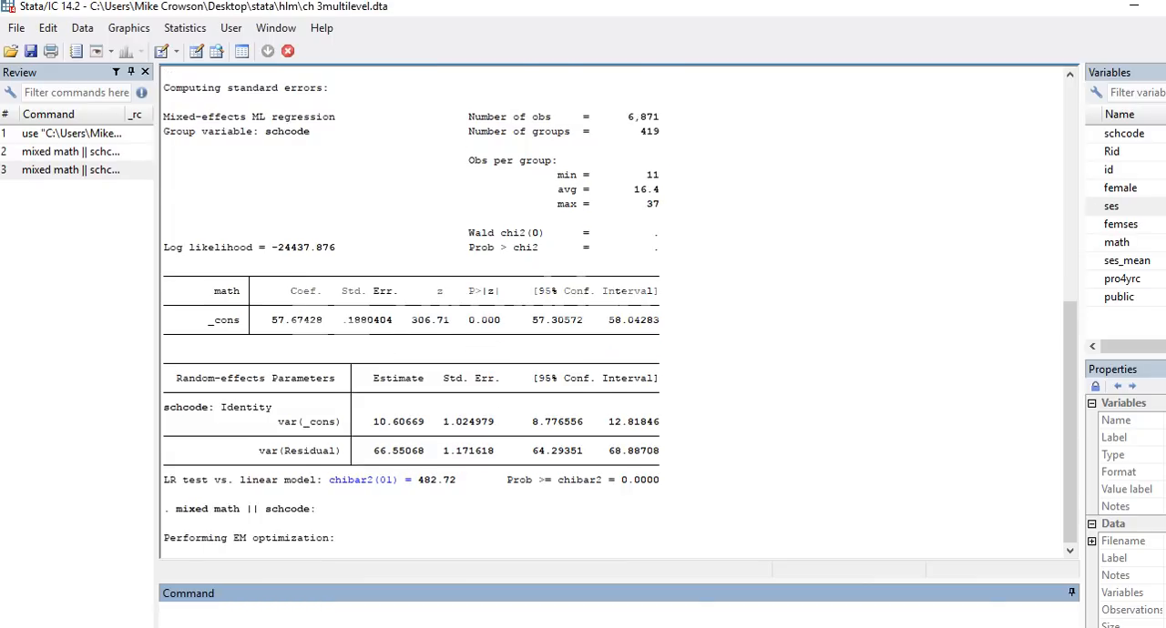
{"action": "key", "text": "space"}
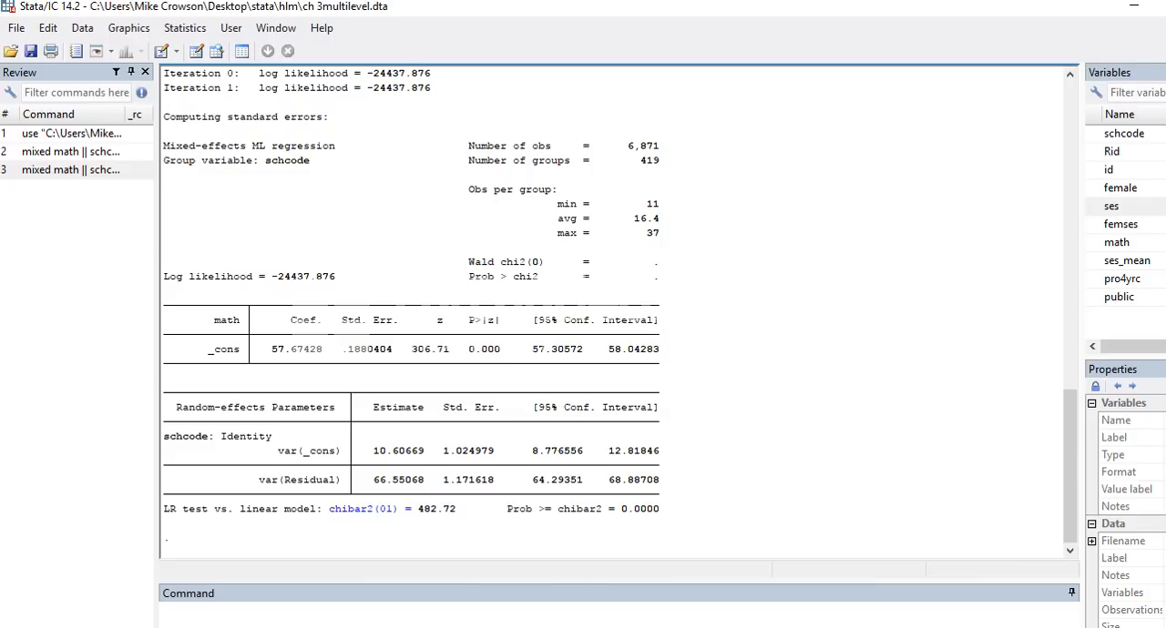
{"action": "scroll", "coordinate": [615, 310], "scroll_direction": "up", "scroll_amount": 5}
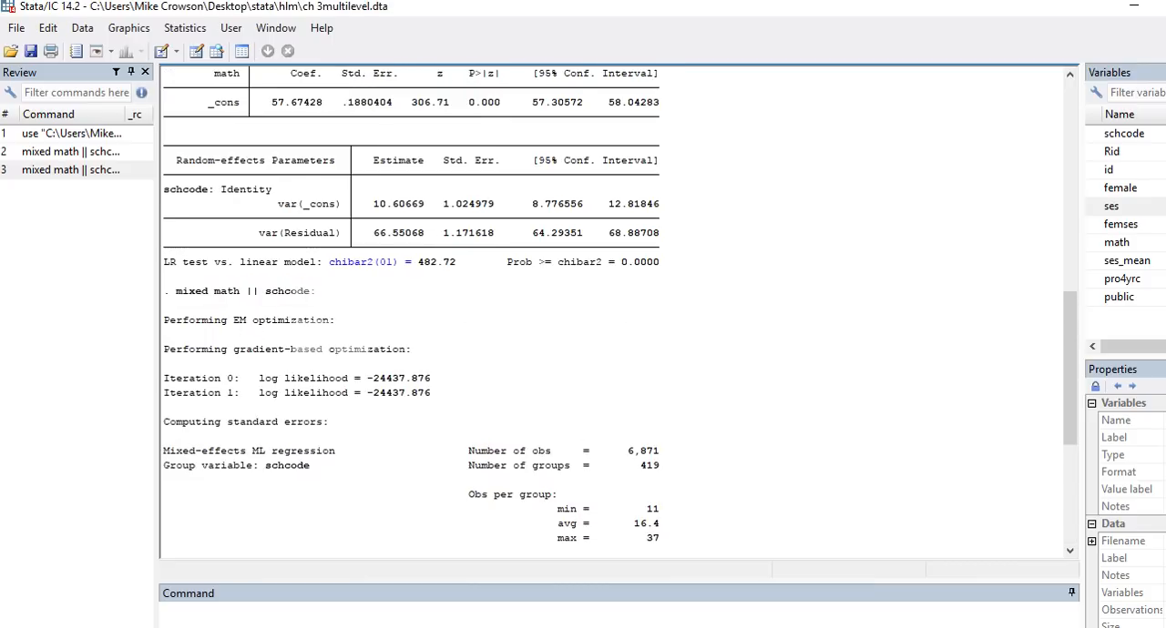
{"action": "scroll", "coordinate": [615, 309], "scroll_direction": "down", "scroll_amount": 5}
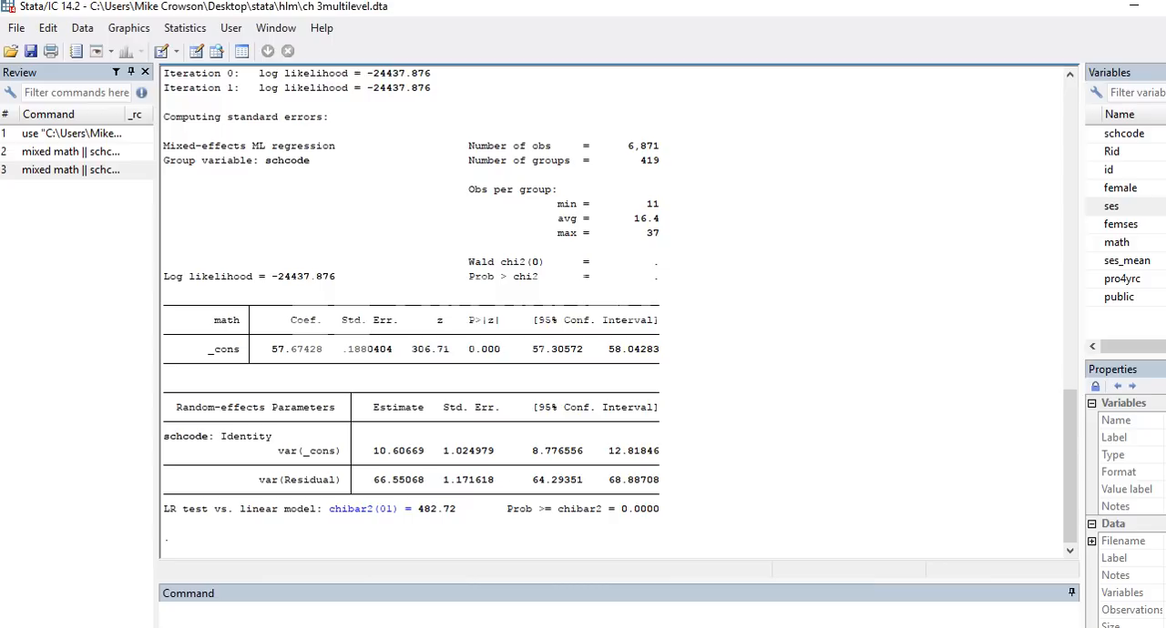
Step: Look up the two estat commands in the Word notes and run "estat icc" in Stata for the intraclass correlation
{"action": "key", "text": "alt+Tab"}
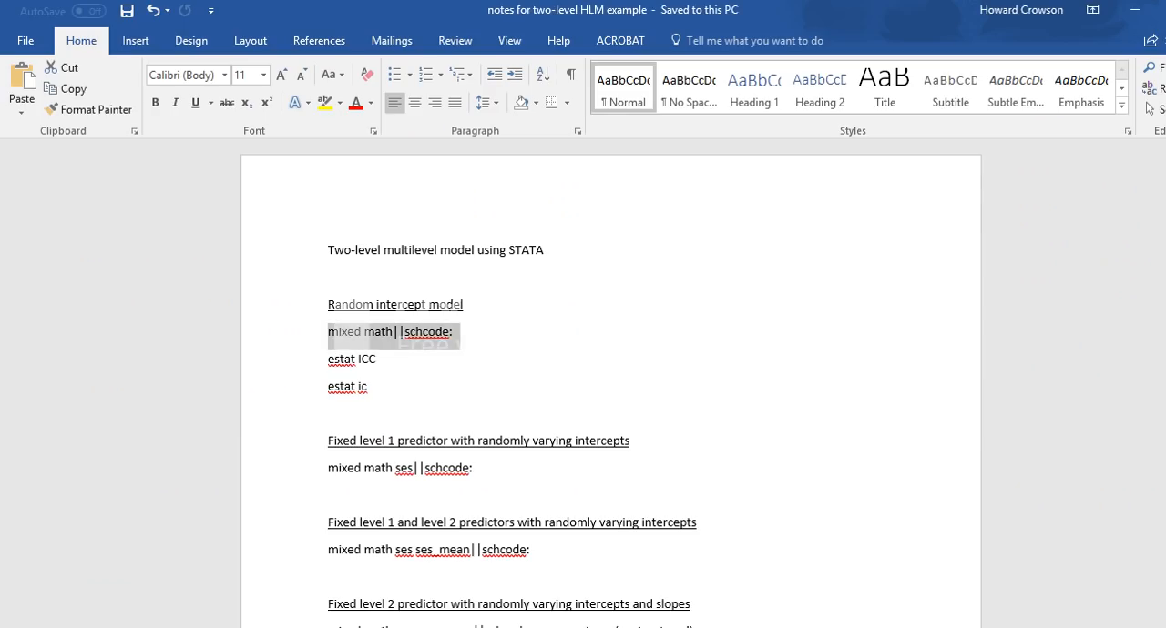
{"action": "left_click", "coordinate": [378, 359]}
{"action": "left_click_drag", "start_coordinate": [368, 386], "coordinate": [328, 359]}
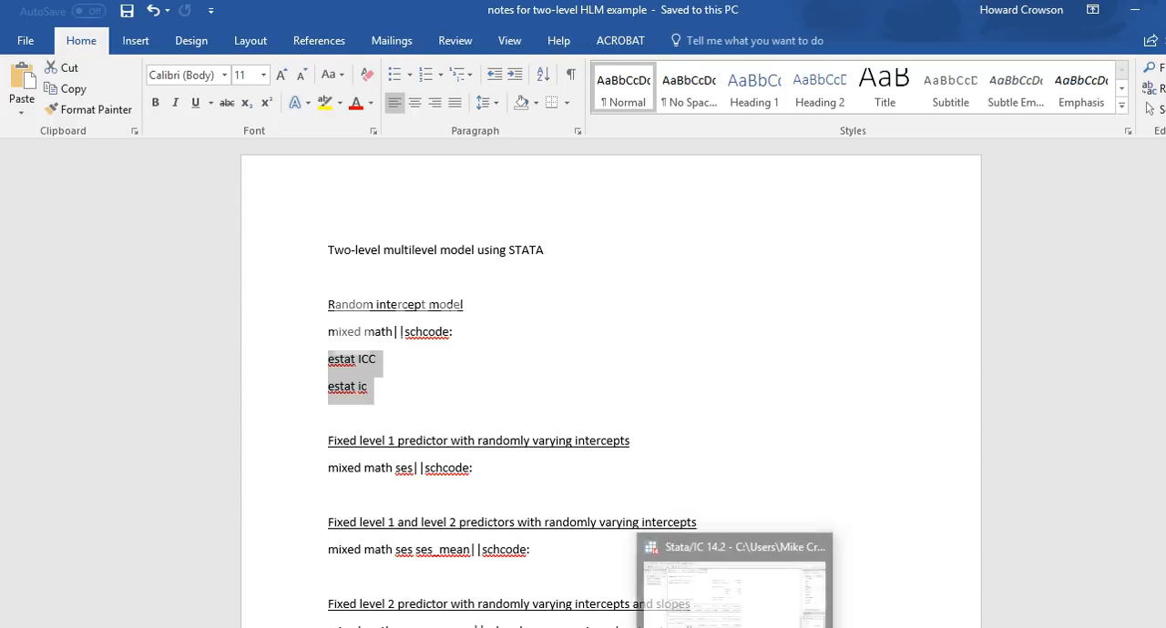
{"action": "left_click", "coordinate": [737, 621]}
{"action": "type", "text": "estat icc"}
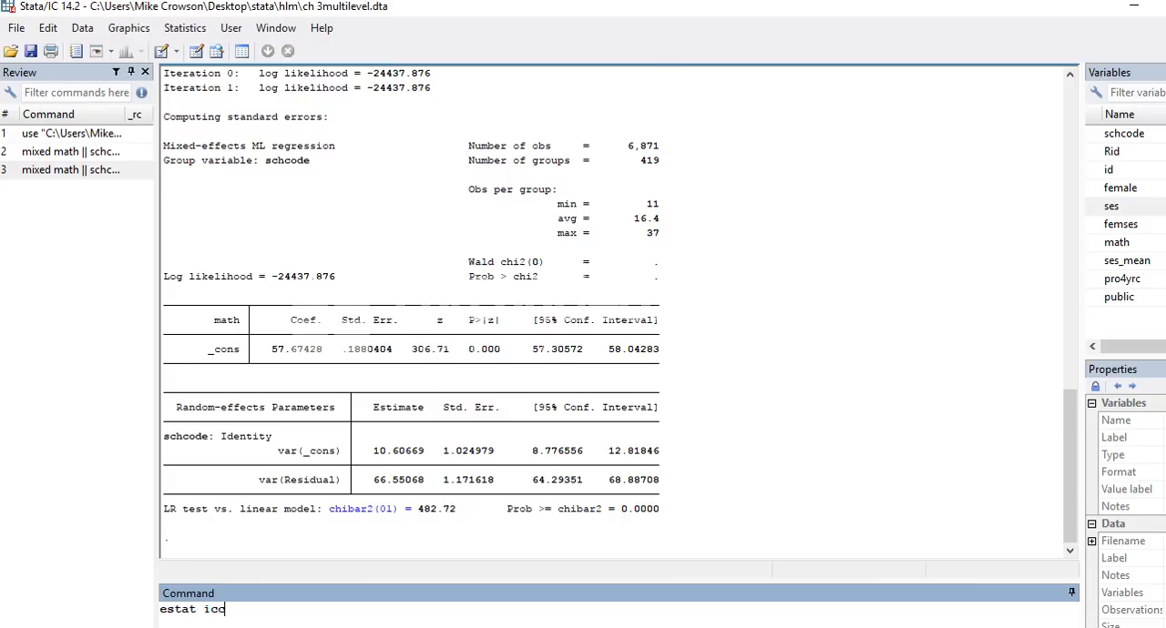
{"action": "key", "text": "Return"}
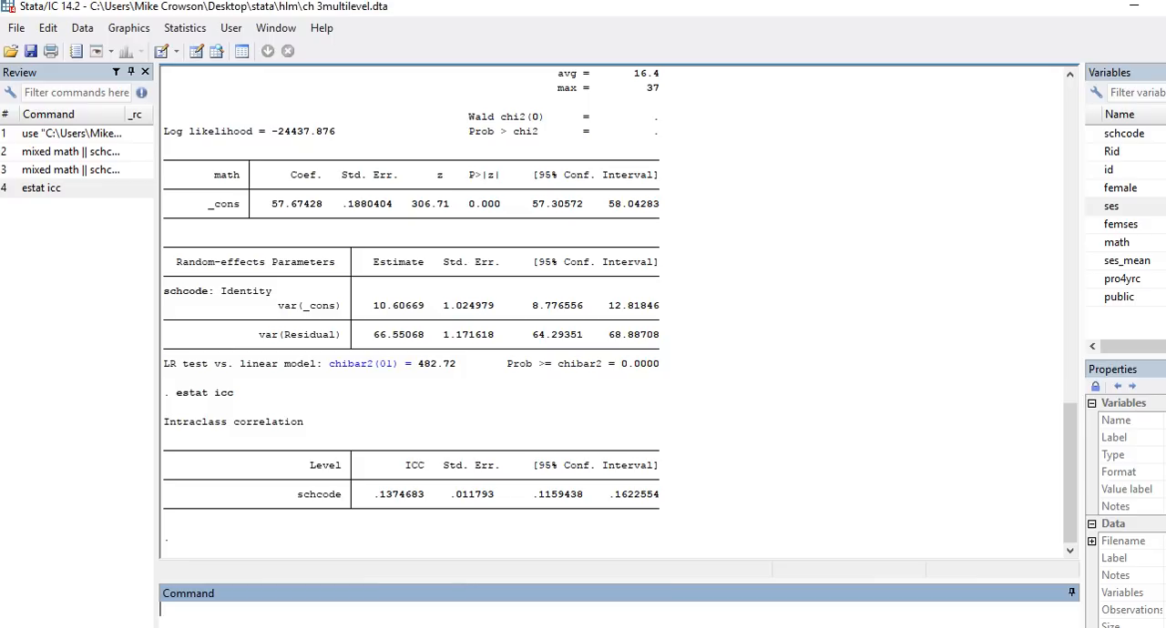
Step: Run "estat ic" to get the information criteria of the random intercept model
{"action": "type", "text": "estat ic"}
{"action": "key", "text": "Return"}
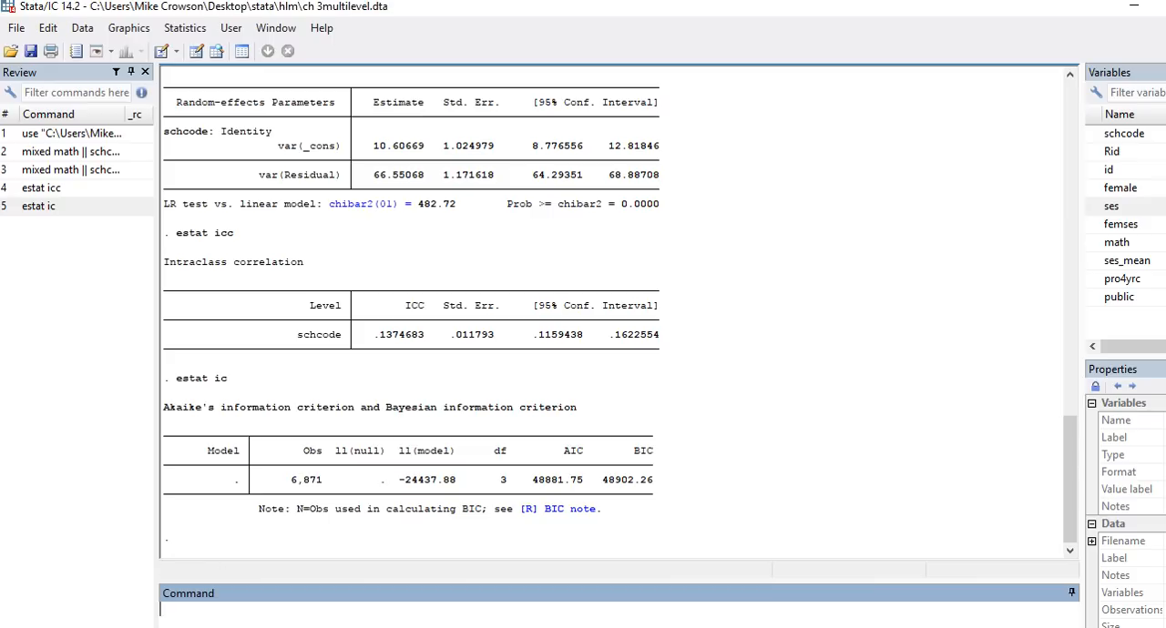
Step: Review the predictor model commands with randomly varying intercepts in the Word notes and return to Stata
{"action": "key", "text": "alt+Tab"}
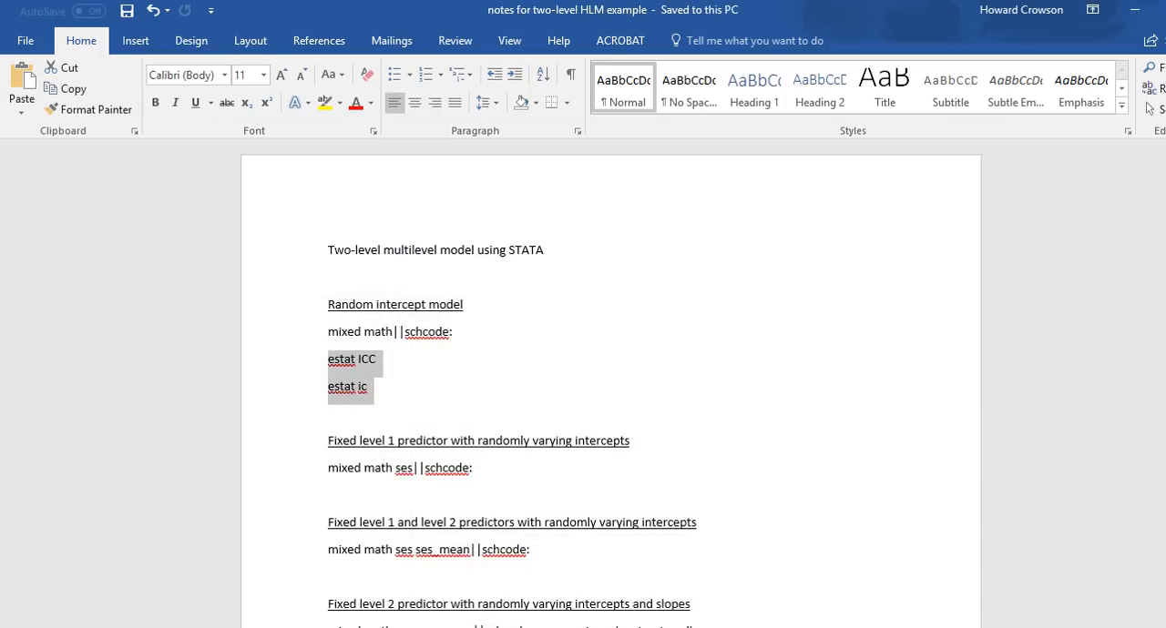
{"action": "scroll", "coordinate": [610, 382], "scroll_direction": "down", "scroll_amount": 3}
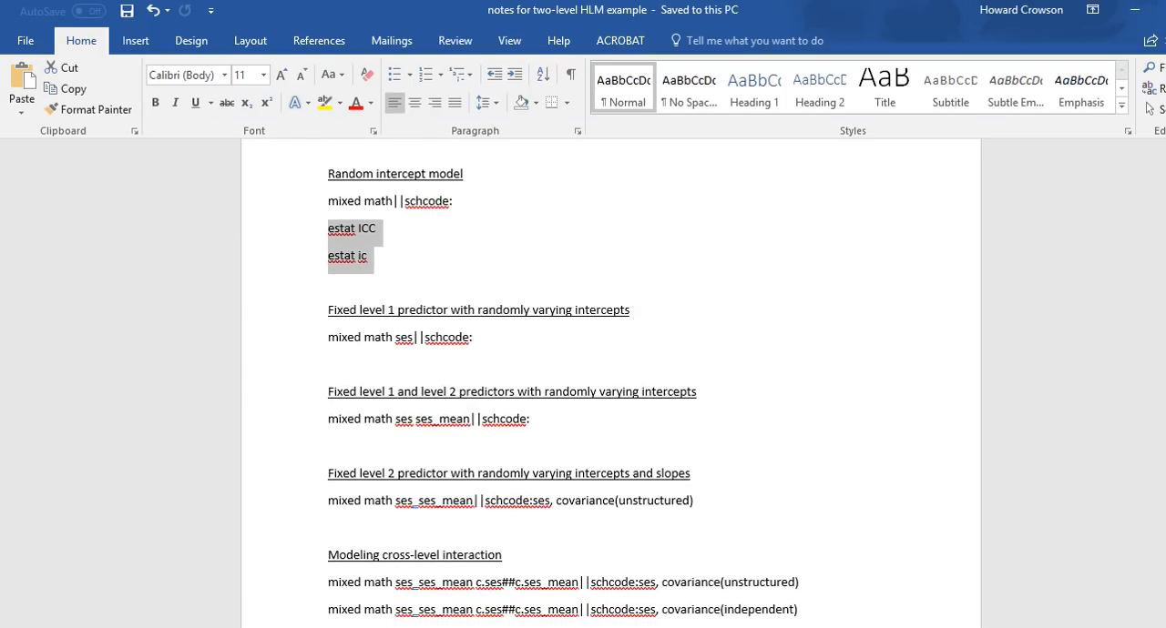
{"action": "left_click", "coordinate": [698, 392]}
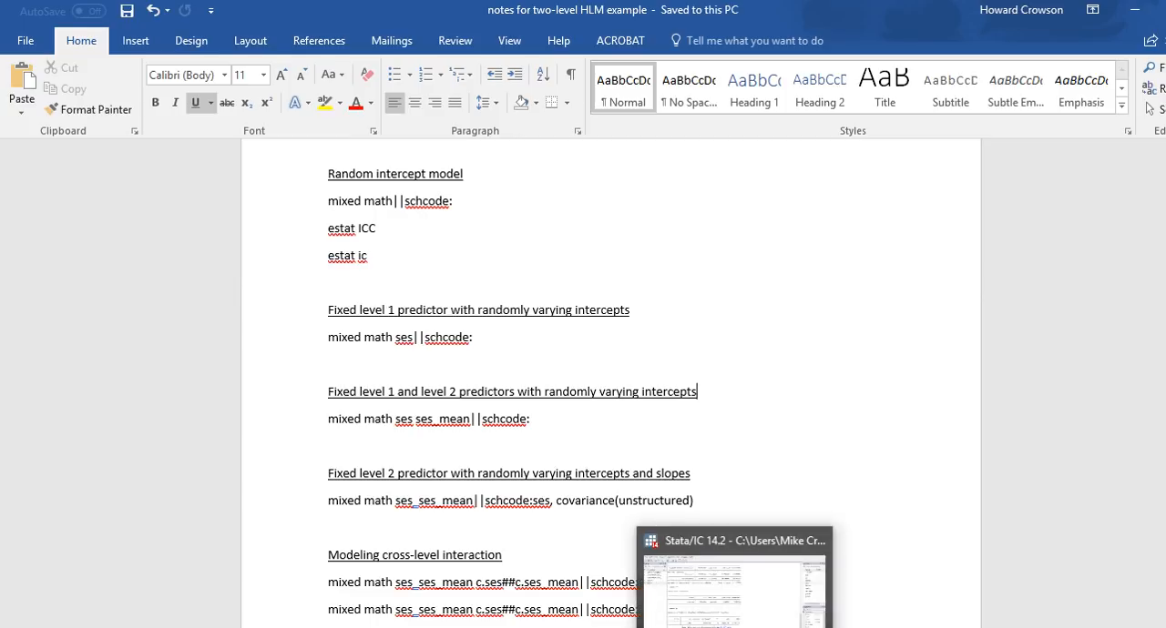
{"action": "left_click", "coordinate": [736, 627]}
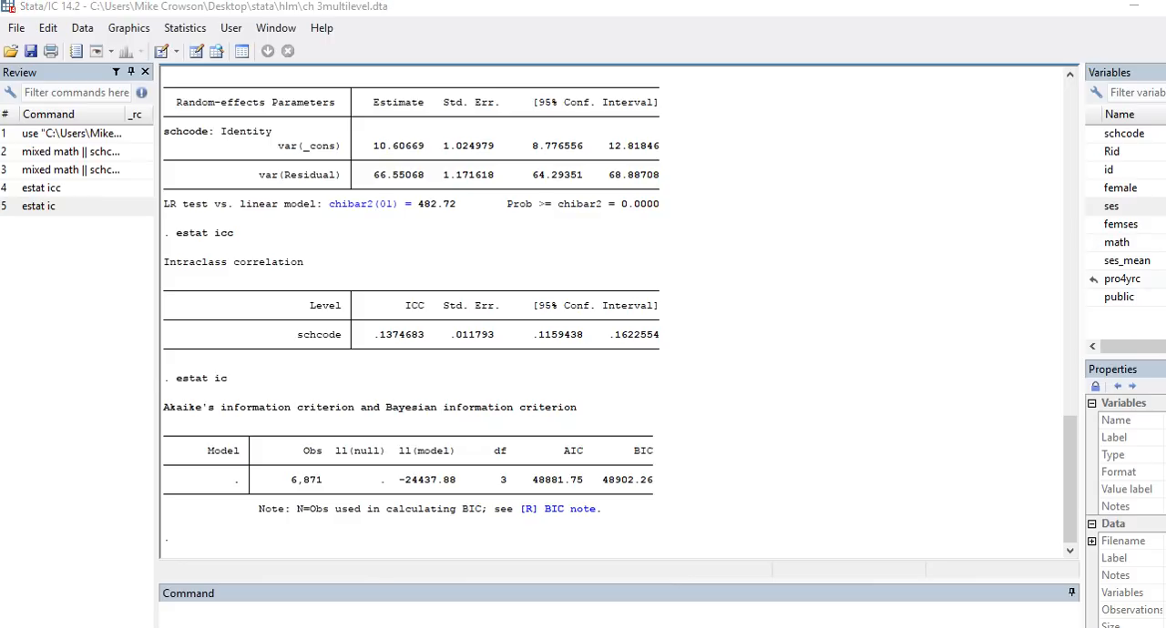
Step: Illustrate randomly varying intercepts with a freehand sketch of three rising lines over an ses axis, circle their starting points, and clear the drawing
{"action": "mouse_move", "coordinate": [792, 160]}
{"action": "left_mouse_down"}
{"action": "mouse_move", "coordinate": [807, 259]}
{"action": "mouse_move", "coordinate": [980, 262]}
{"action": "mouse_move", "coordinate": [966, 299]}
{"action": "mouse_move", "coordinate": [989, 278]}
{"action": "left_mouse_up"}
{"action": "left_click_drag", "start_coordinate": [996, 276], "coordinate": [993, 297]}
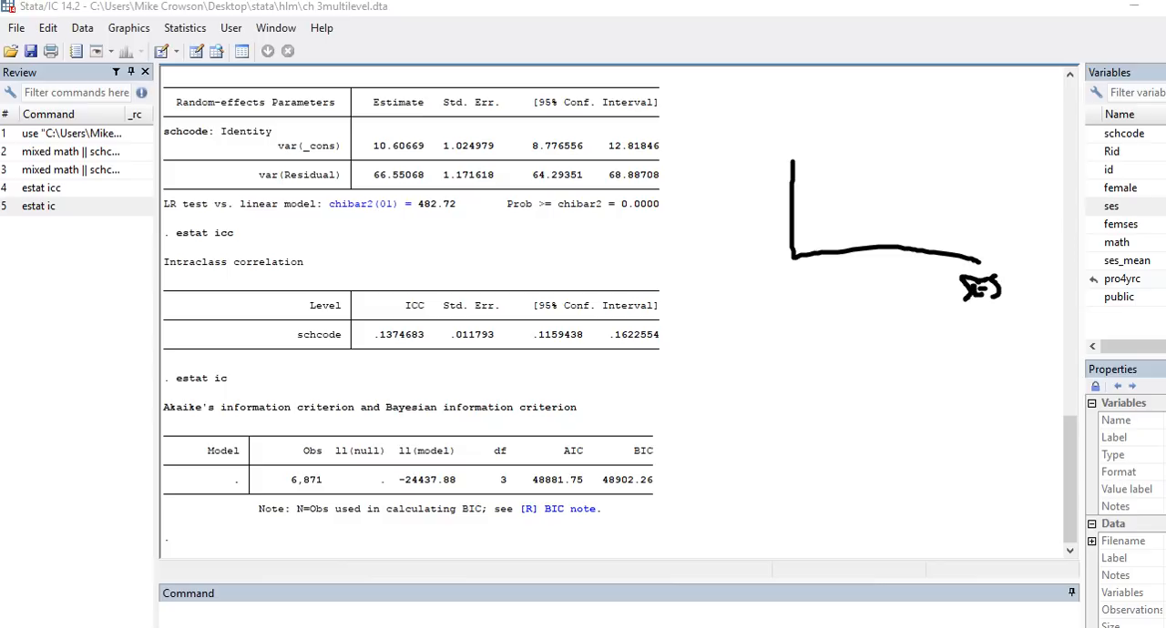
{"action": "left_click_drag", "start_coordinate": [790, 233], "coordinate": [933, 184]}
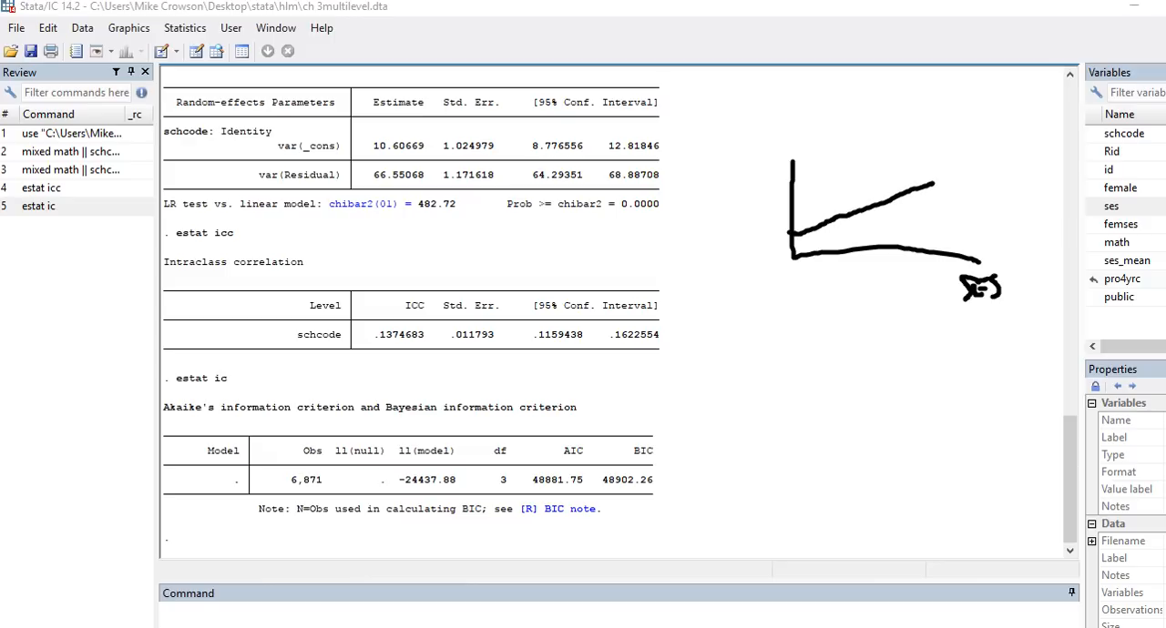
{"action": "left_click_drag", "start_coordinate": [792, 213], "coordinate": [901, 159]}
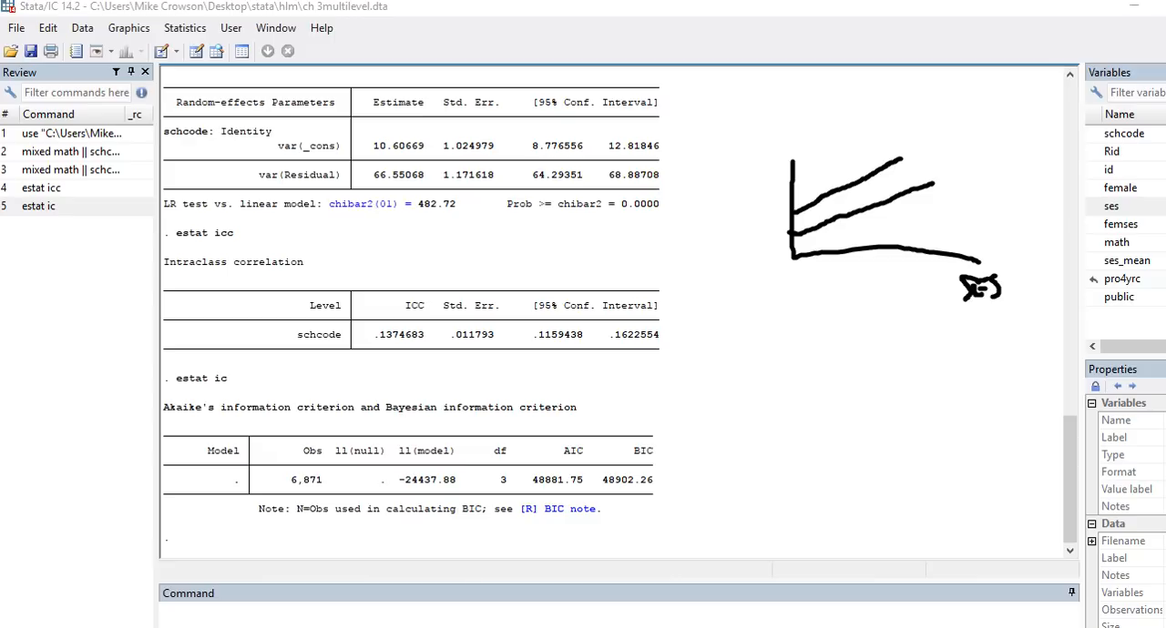
{"action": "left_click_drag", "start_coordinate": [792, 192], "coordinate": [900, 141]}
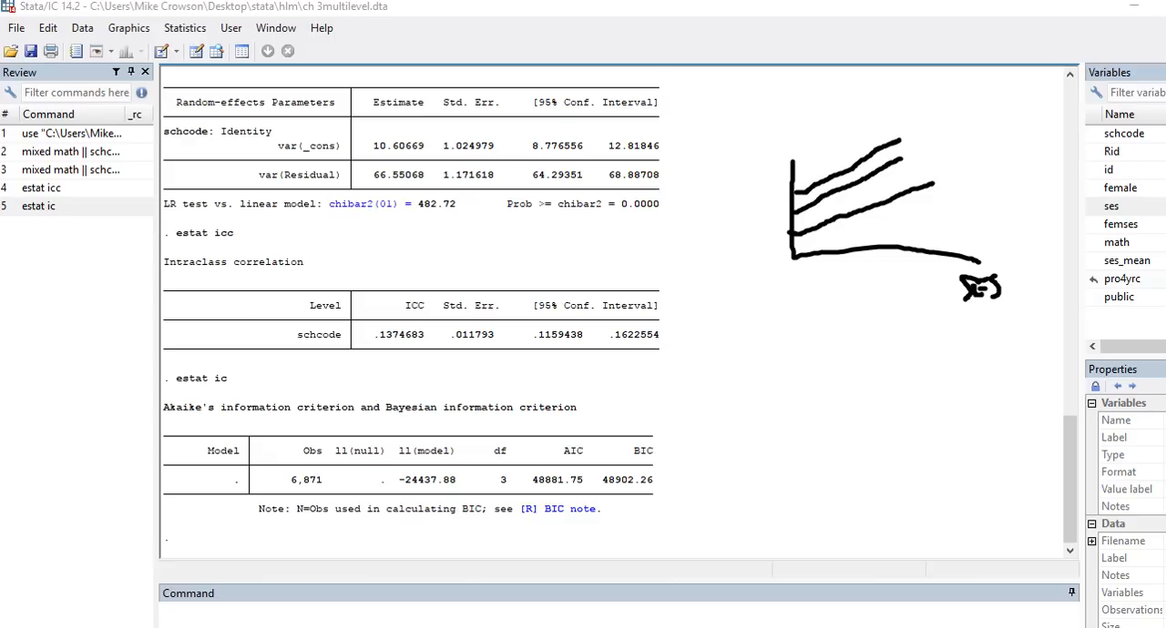
{"action": "mouse_move", "coordinate": [807, 206]}
{"action": "left_mouse_down"}
{"action": "mouse_move", "coordinate": [802, 190]}
{"action": "mouse_move", "coordinate": [774, 195]}
{"action": "mouse_move", "coordinate": [791, 256]}
{"action": "mouse_move", "coordinate": [811, 193]}
{"action": "left_mouse_up"}
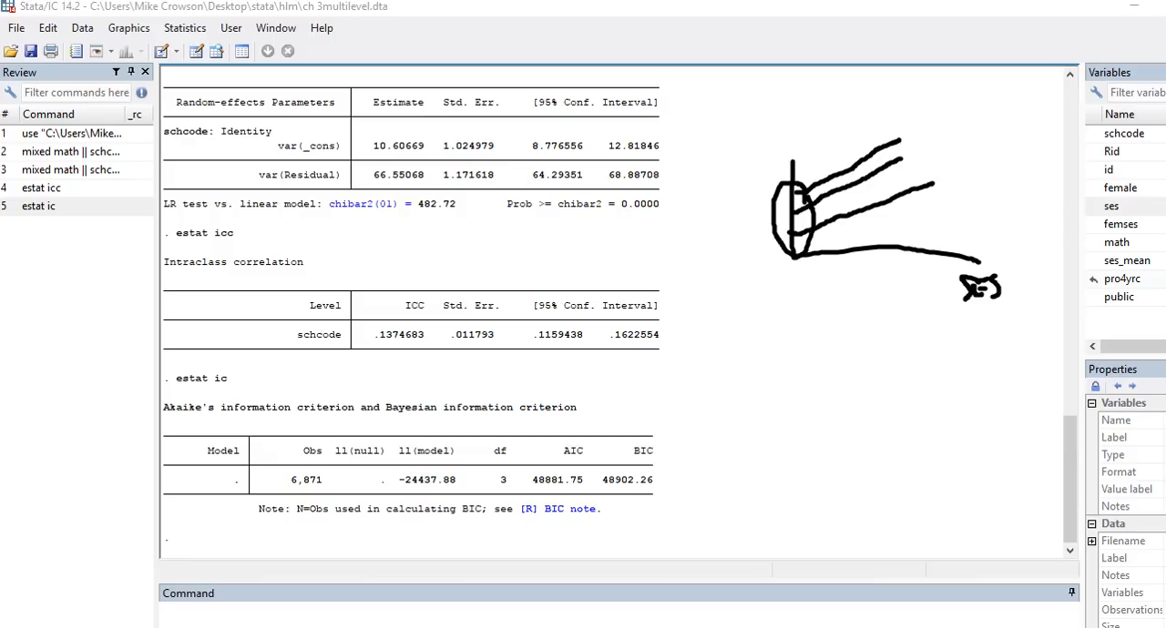
{"action": "key", "text": "Escape"}
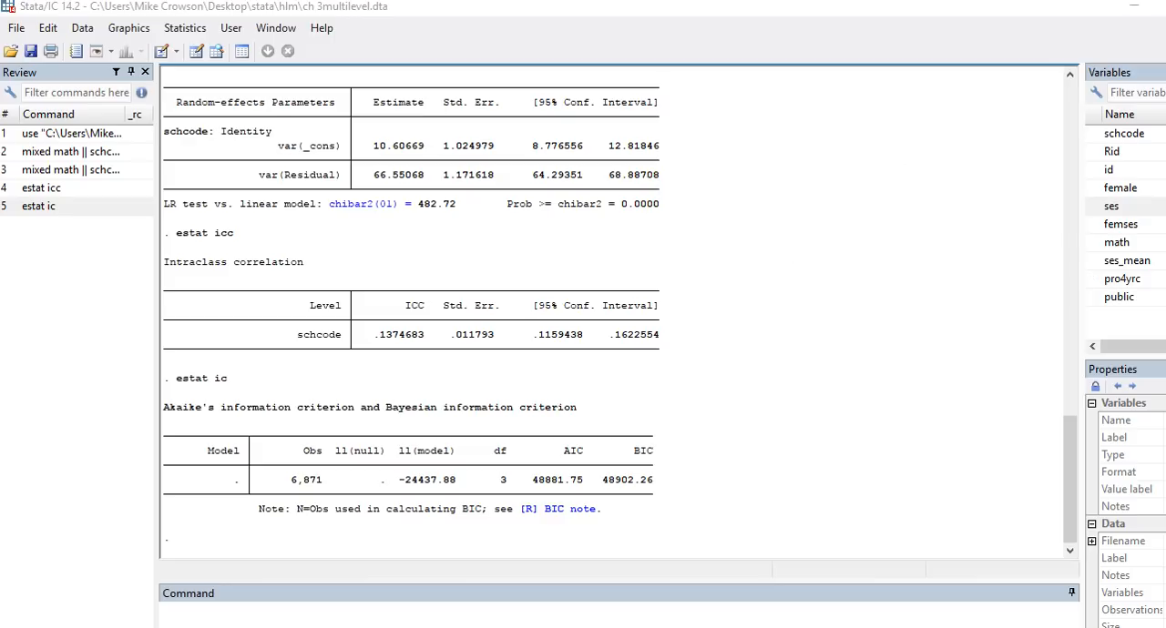
Step: Fit a multilevel mixed-effects linear regression of math on ses with random intercepts for schcode, using maximum likelihood, and display the full output
{"action": "left_click", "coordinate": [185, 28]}
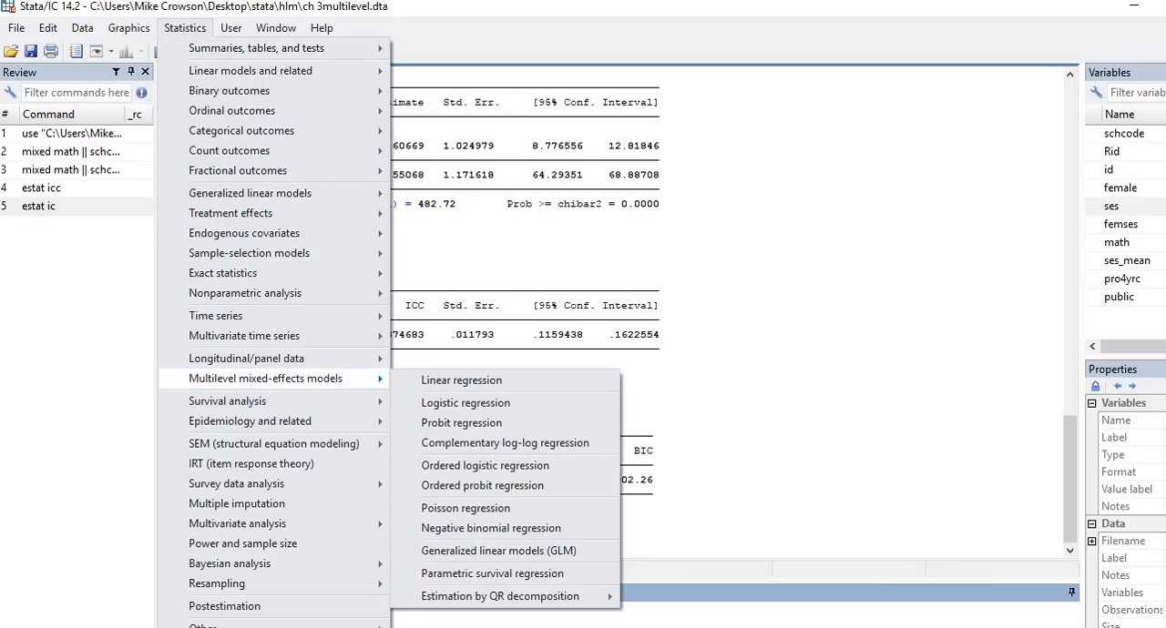
{"action": "mouse_move", "coordinate": [346, 378]}
{"action": "left_click", "coordinate": [451, 383]}
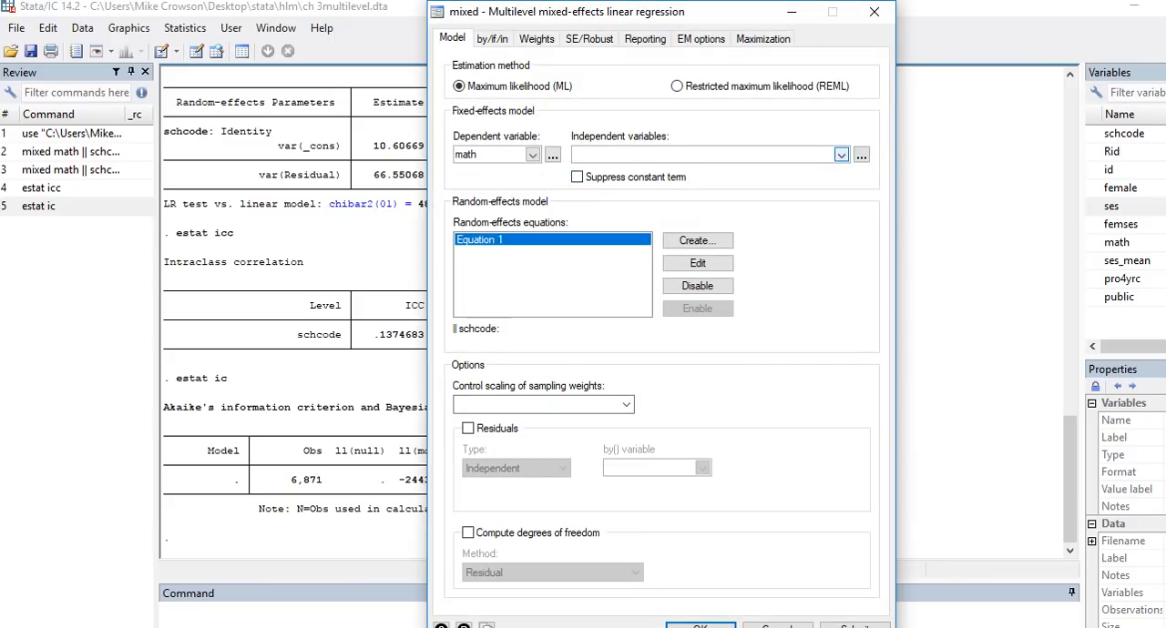
{"action": "left_click", "coordinate": [840, 155]}
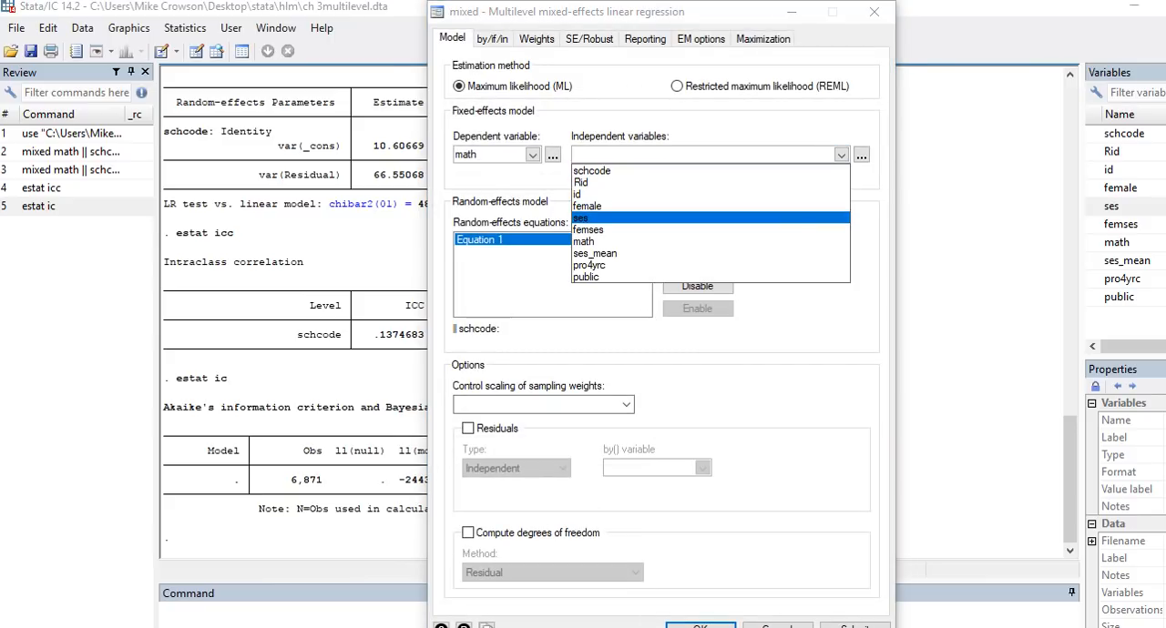
{"action": "left_click", "coordinate": [583, 219]}
{"action": "left_click", "coordinate": [592, 341]}
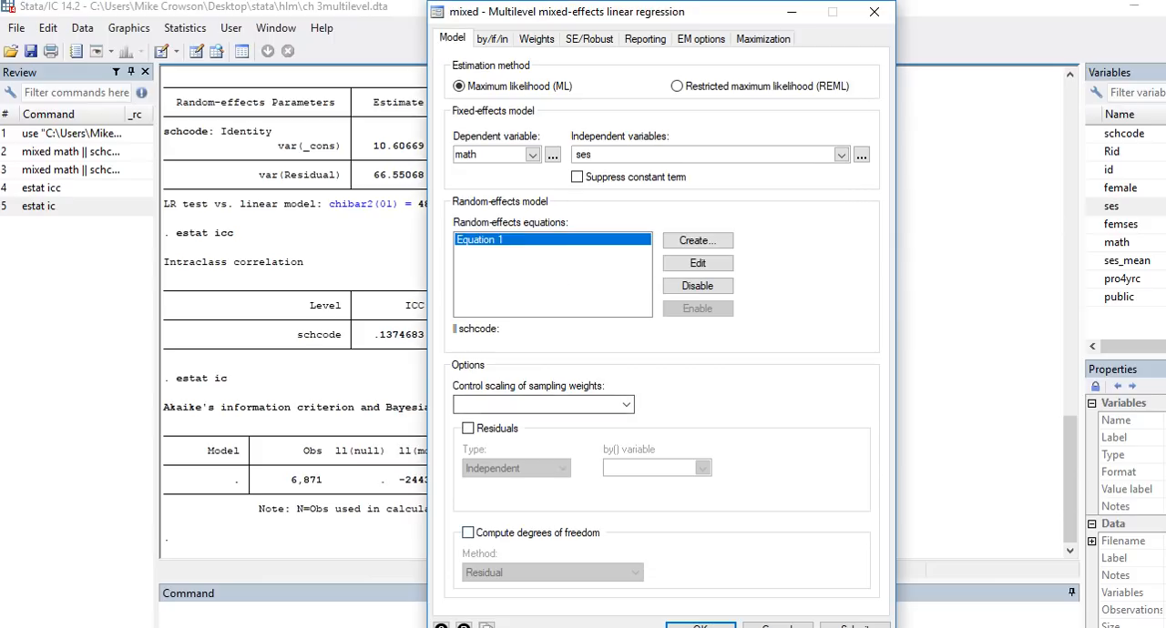
{"action": "left_click", "coordinate": [699, 626]}
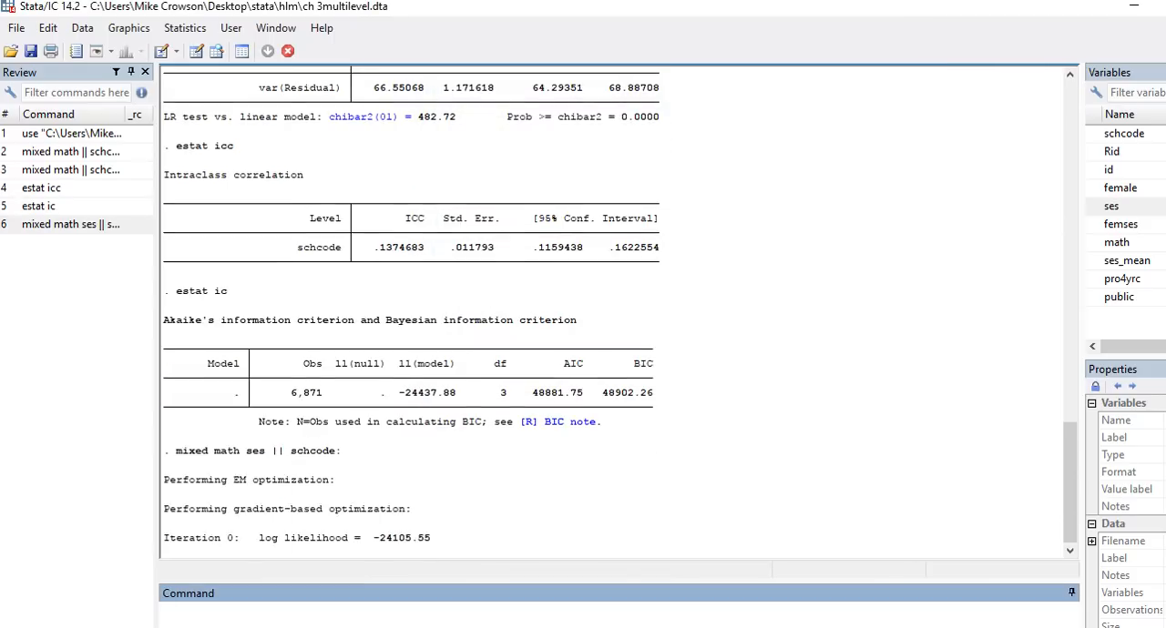
{"action": "left_click", "coordinate": [188, 539]}
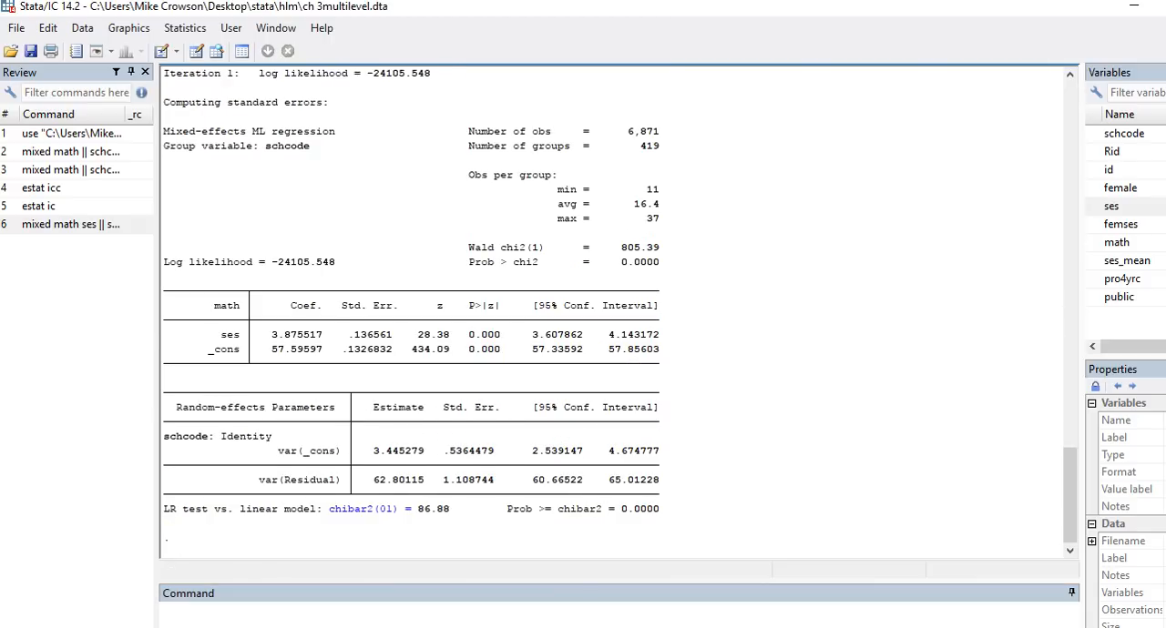
Step: Examine the ses coefficient and its significance, the intercept, and the Level 1 and Level 2 variances, marking them temporarily in the output
{"action": "left_click", "coordinate": [1150, 313]}
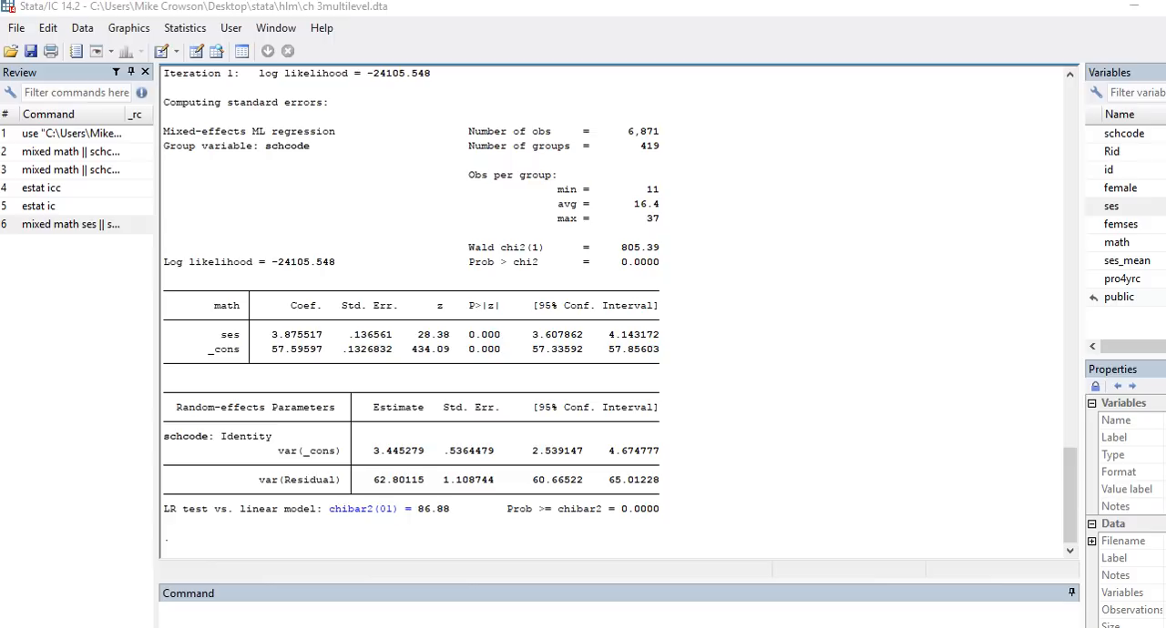
{"action": "mouse_move", "coordinate": [333, 331]}
{"action": "left_mouse_down"}
{"action": "mouse_move", "coordinate": [272, 320]}
{"action": "mouse_move", "coordinate": [257, 339]}
{"action": "mouse_move", "coordinate": [301, 340]}
{"action": "left_mouse_up"}
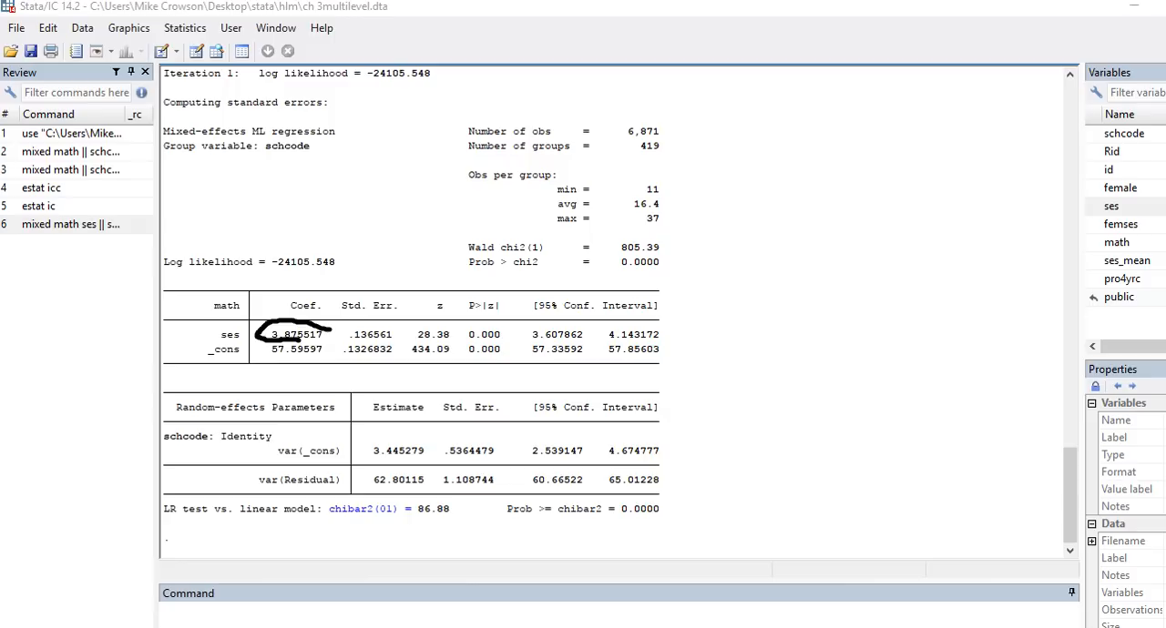
{"action": "left_click_drag", "start_coordinate": [437, 344], "coordinate": [501, 339]}
{"action": "left_click_drag", "start_coordinate": [271, 359], "coordinate": [317, 371]}
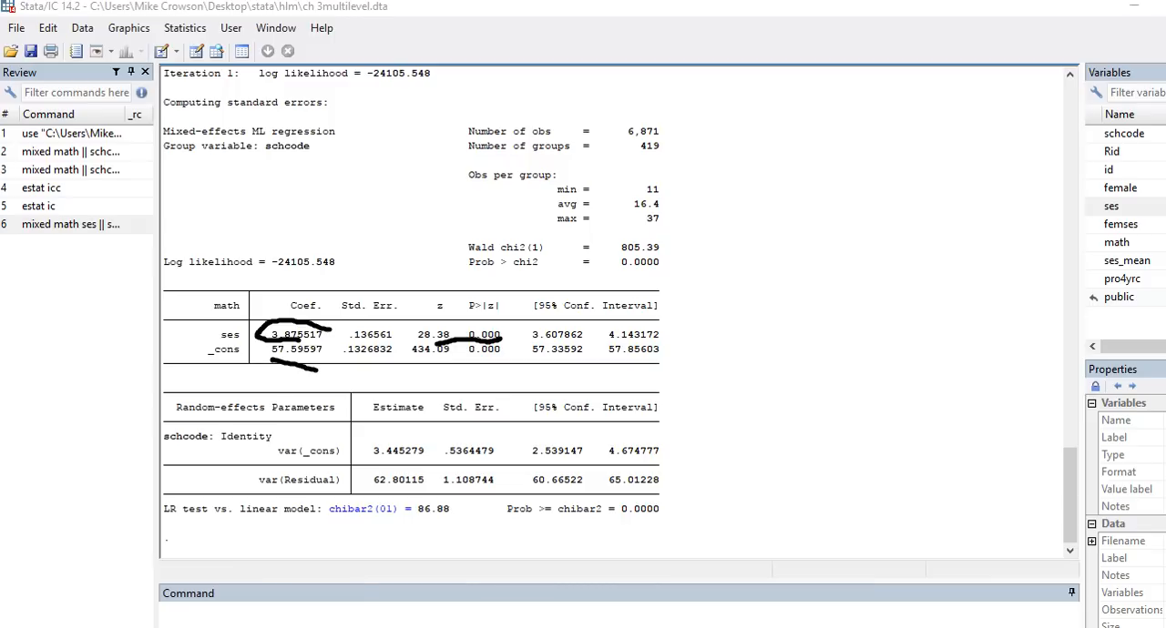
{"action": "mouse_move", "coordinate": [194, 468]}
{"action": "left_mouse_down"}
{"action": "mouse_move", "coordinate": [191, 488]}
{"action": "mouse_move", "coordinate": [222, 489]}
{"action": "left_mouse_up"}
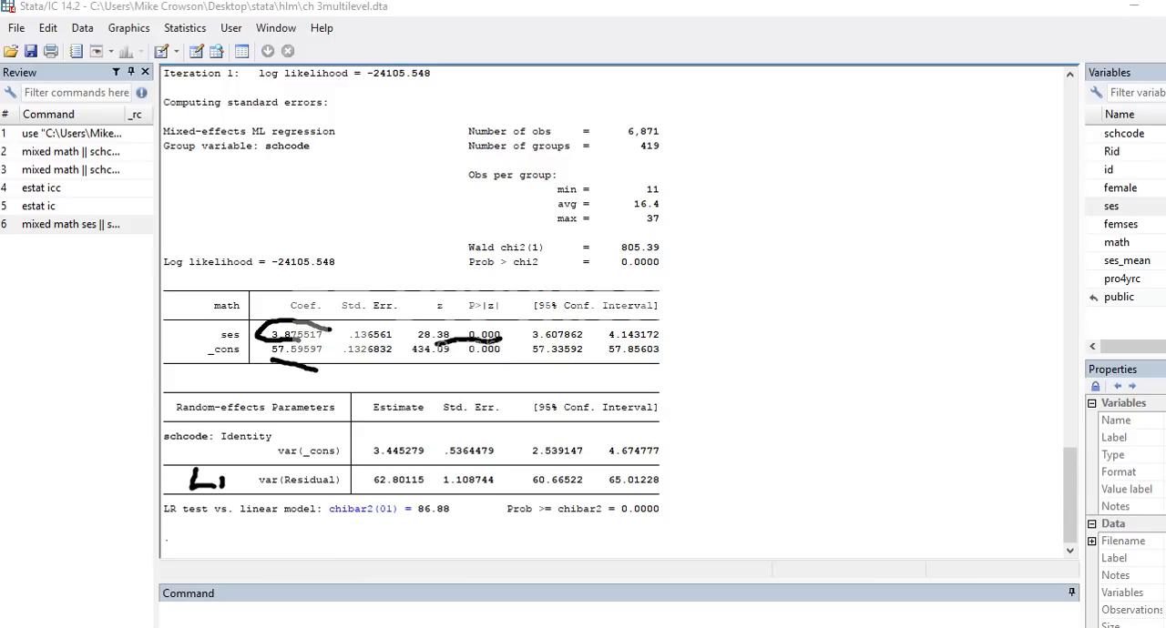
{"action": "mouse_move", "coordinate": [197, 433]}
{"action": "left_mouse_down"}
{"action": "mouse_move", "coordinate": [199, 457]}
{"action": "mouse_move", "coordinate": [217, 460]}
{"action": "mouse_move", "coordinate": [220, 446]}
{"action": "mouse_move", "coordinate": [228, 462]}
{"action": "mouse_move", "coordinate": [216, 462]}
{"action": "left_mouse_up"}
{"action": "key", "text": "Escape"}
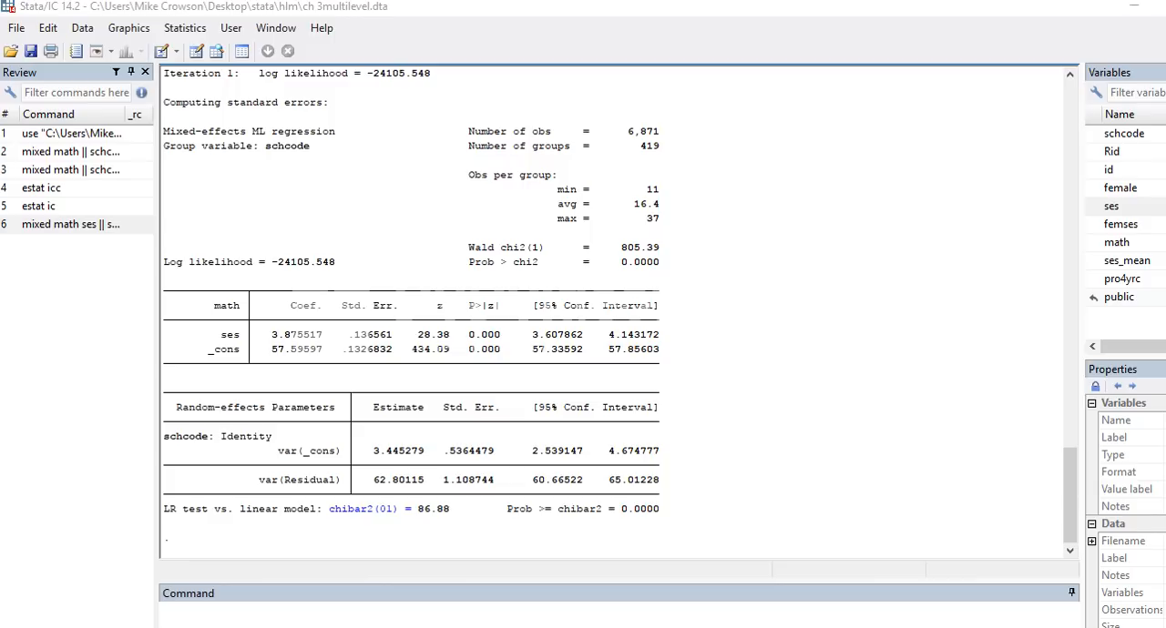
Step: Copy the residual variance 62.80115 and its standard error 1.108744 from Stata into cells G5 and H5 of the Excel variance components sheet
{"action": "left_click_drag", "start_coordinate": [431, 479], "coordinate": [373, 480]}
{"action": "key", "text": "ctrl+c"}
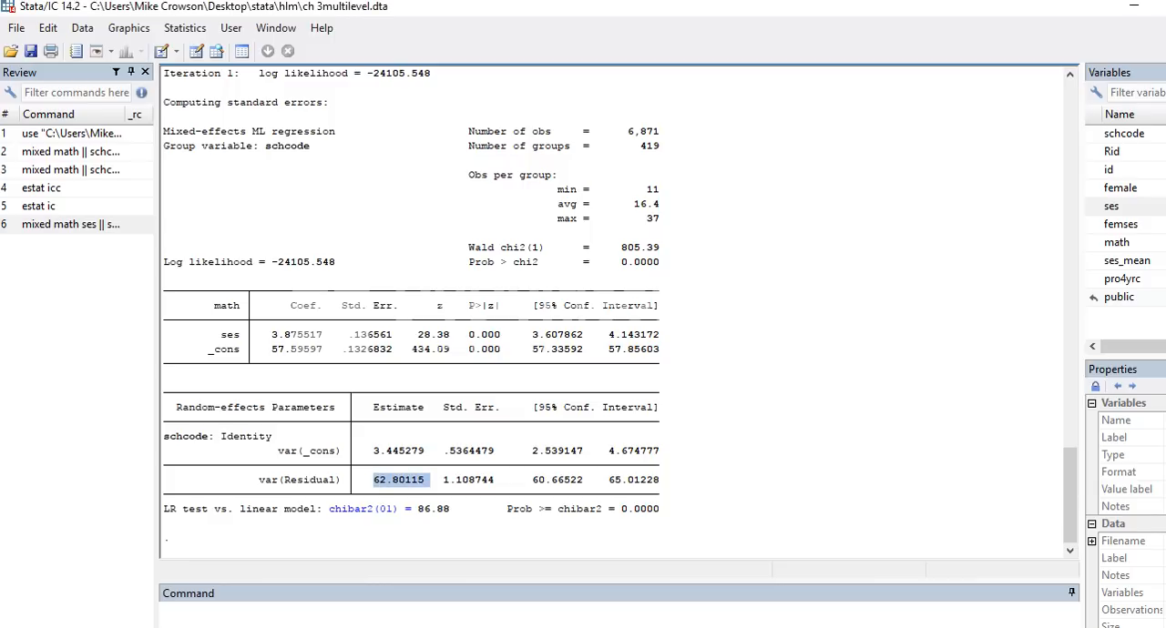
{"action": "key", "text": "alt+Tab"}
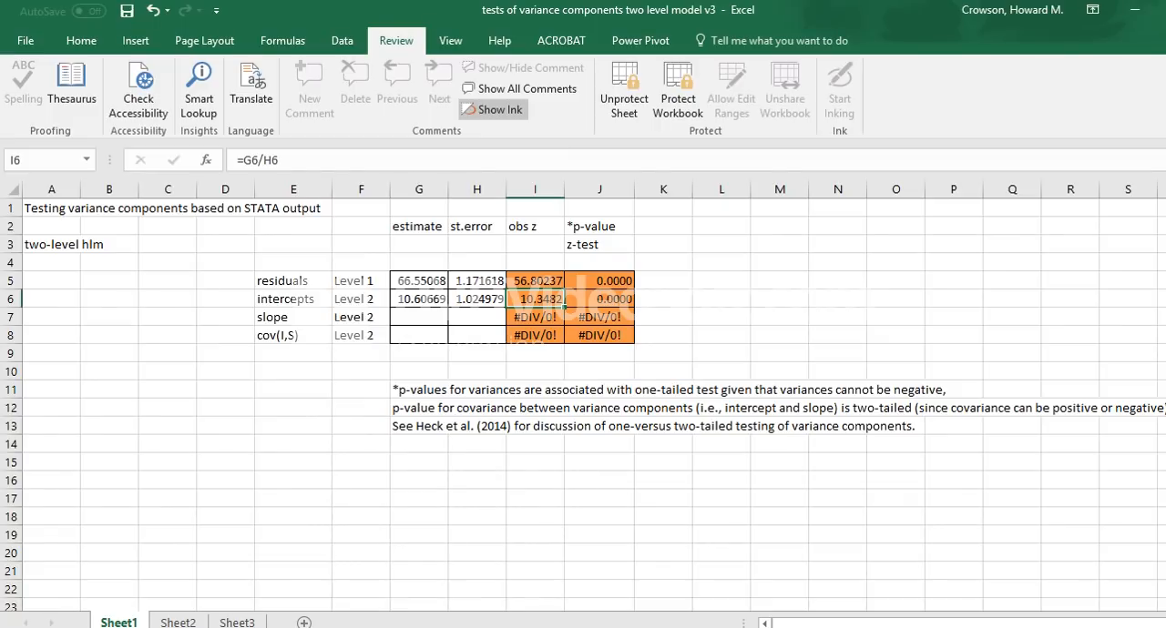
{"action": "left_click", "coordinate": [419, 281]}
{"action": "key", "text": "ctrl+v"}
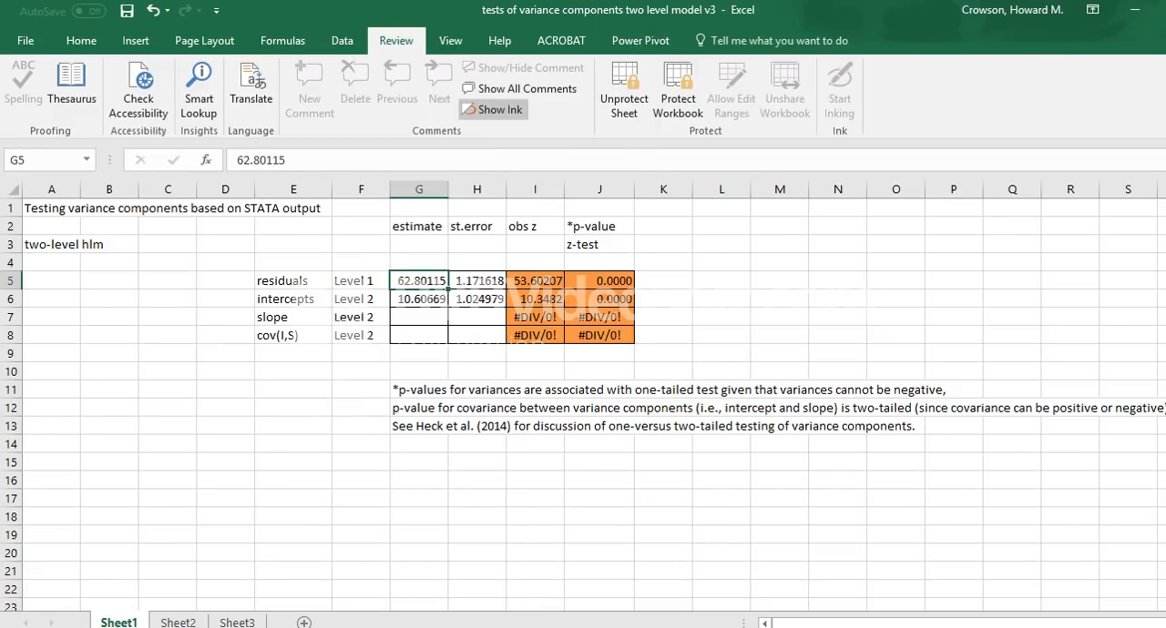
{"action": "key", "text": "alt+Tab"}
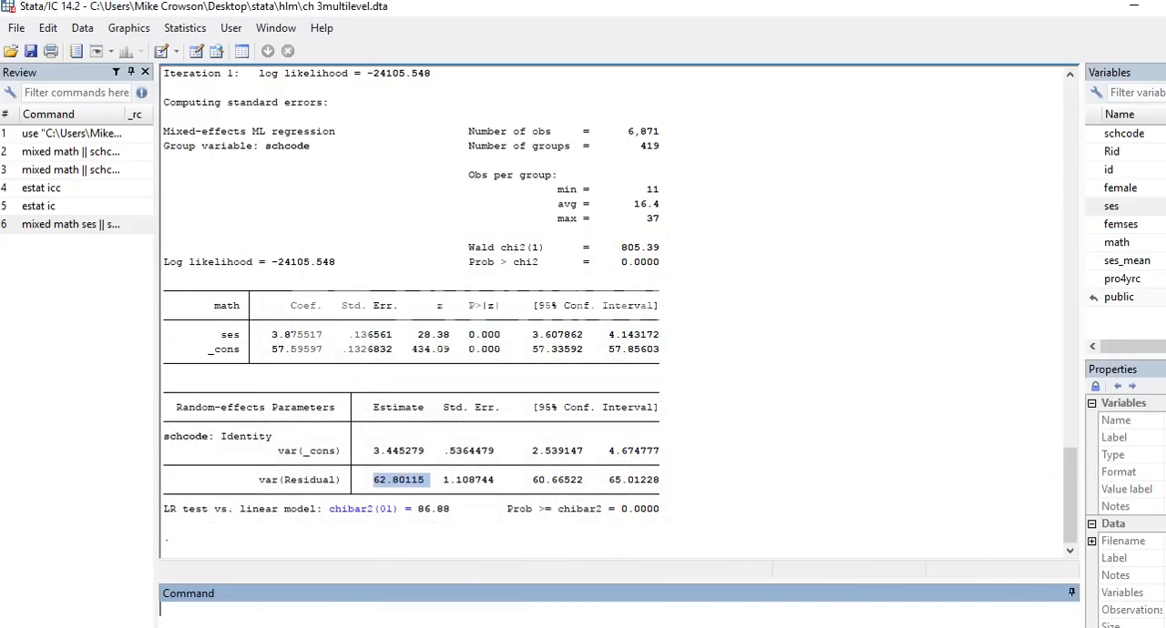
{"action": "left_click_drag", "start_coordinate": [500, 480], "coordinate": [443, 480]}
{"action": "key", "text": "ctrl+c"}
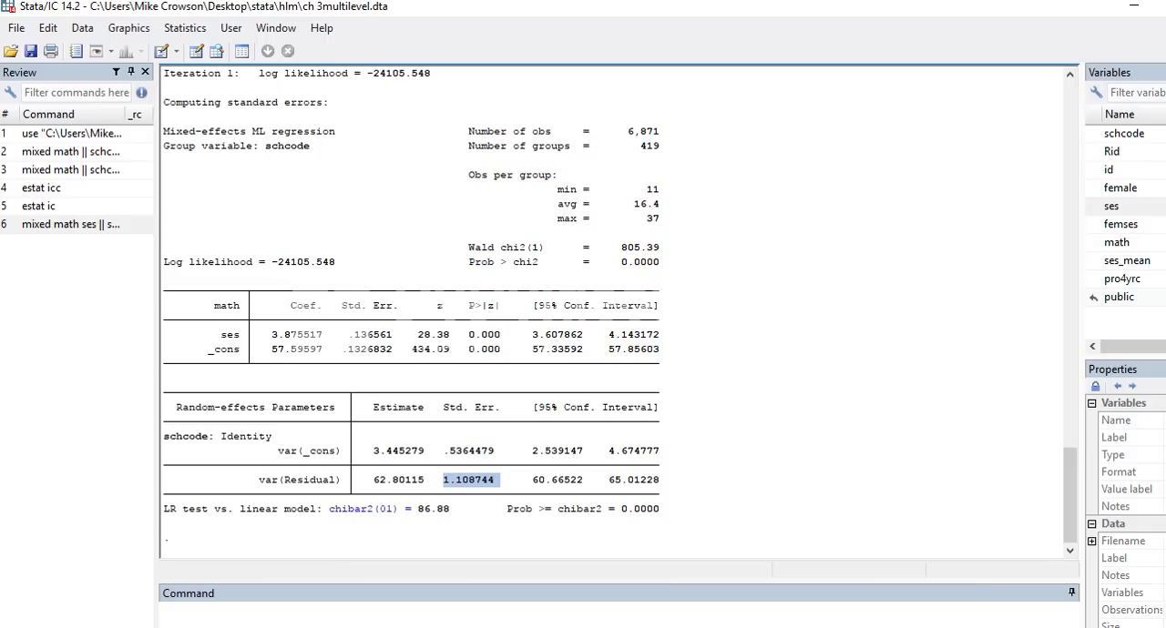
{"action": "key", "text": "alt+Tab"}
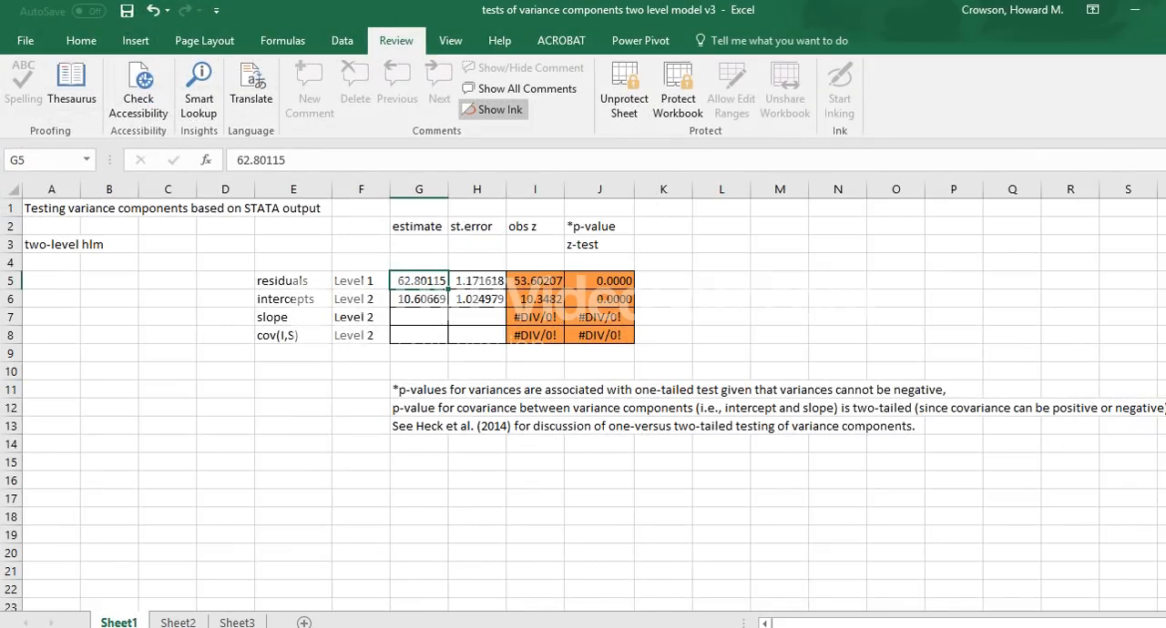
{"action": "left_click", "coordinate": [478, 280]}
{"action": "key", "text": "ctrl+v"}
Step: Copy the intercept variance 3.445279 and its standard error .5364479 from Stata into cells G6 and H6 of the Excel sheet
{"action": "left_click", "coordinate": [419, 299]}
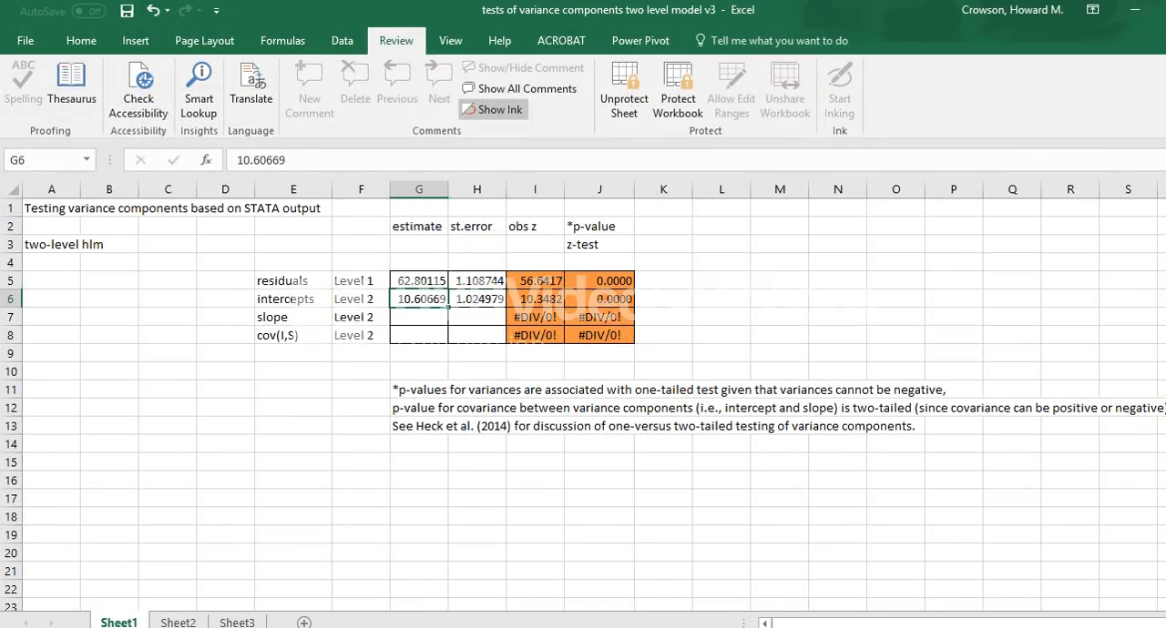
{"action": "key", "text": "alt+Tab"}
{"action": "left_click_drag", "start_coordinate": [425, 452], "coordinate": [373, 451]}
{"action": "key", "text": "ctrl+c"}
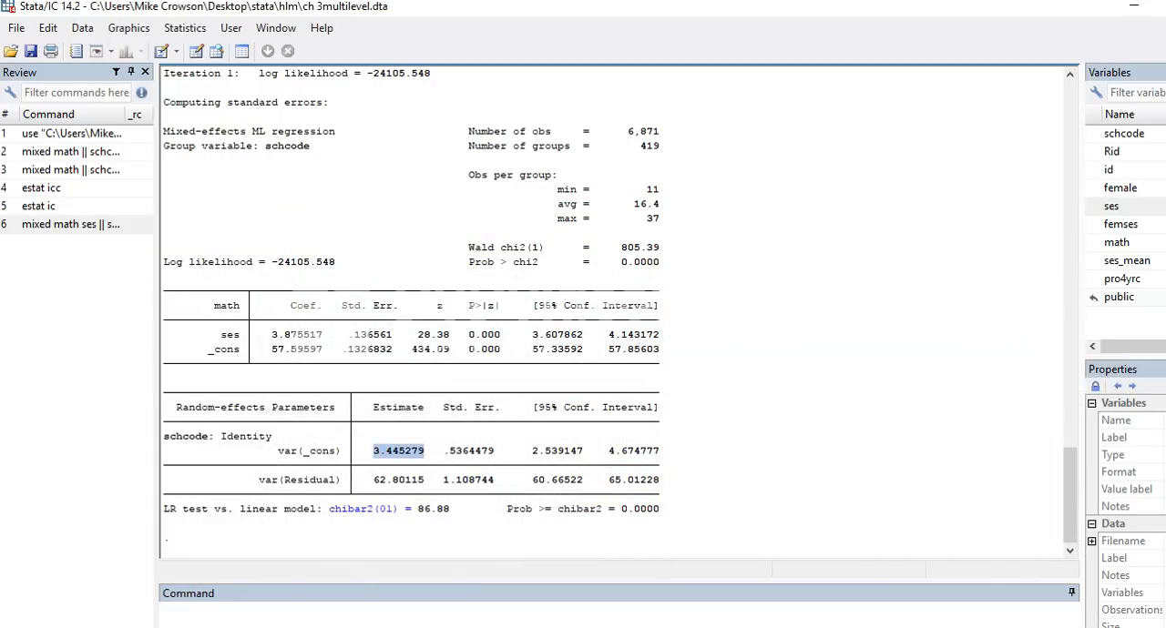
{"action": "key", "text": "alt+Tab"}
{"action": "key", "text": "ctrl+v"}
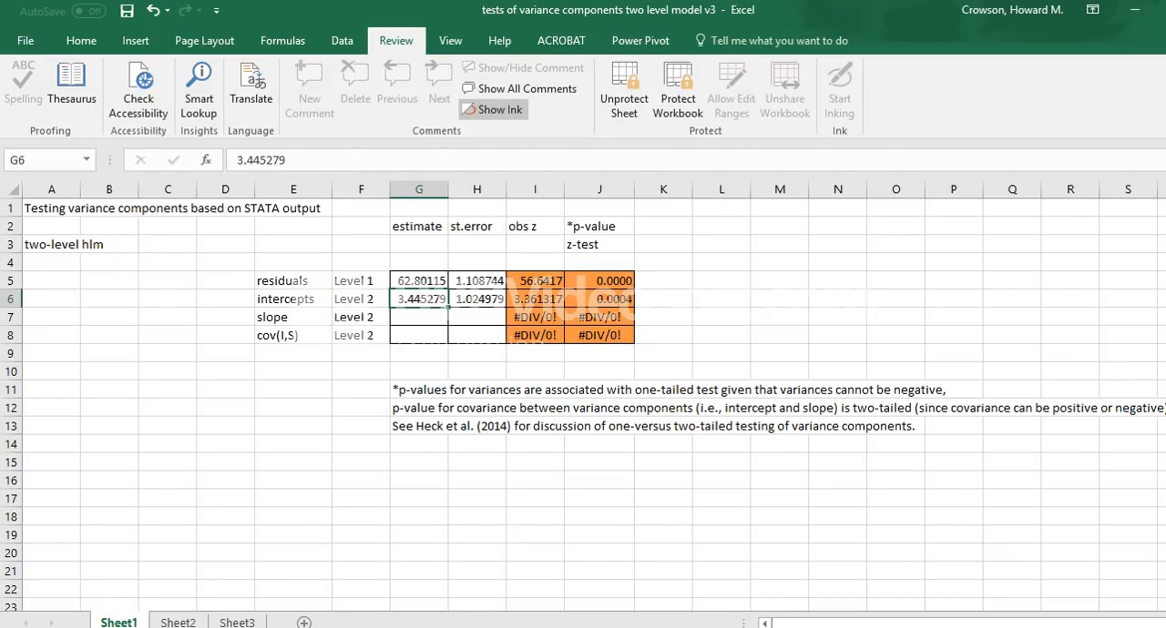
{"action": "left_click", "coordinate": [478, 299]}
{"action": "key", "text": "alt+Tab"}
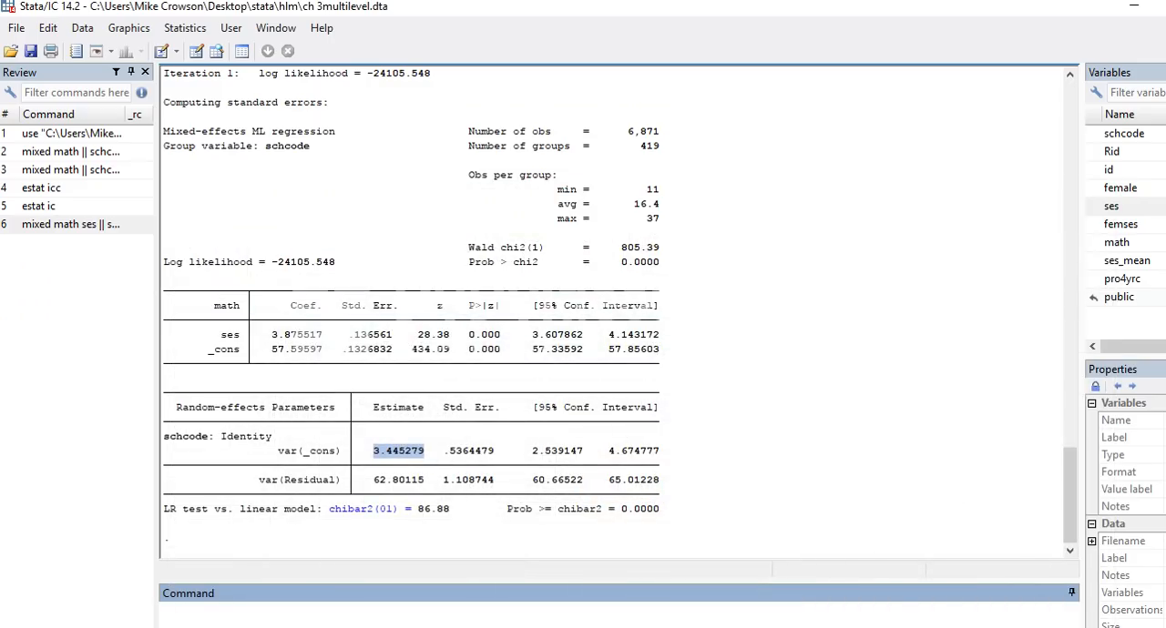
{"action": "left_click_drag", "start_coordinate": [498, 452], "coordinate": [443, 451]}
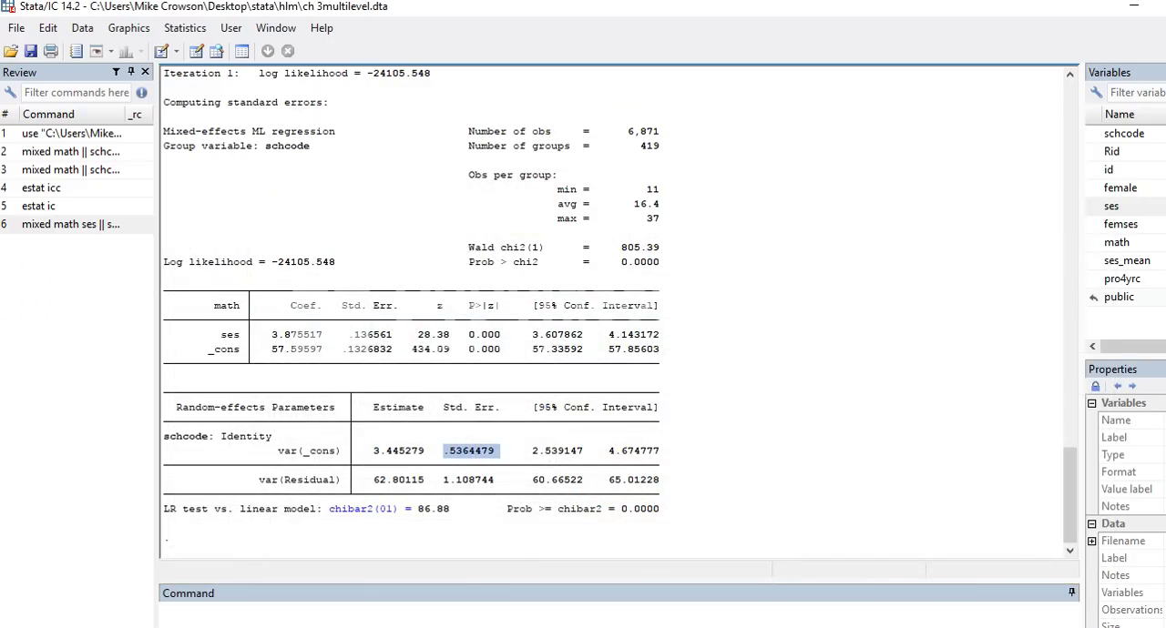
{"action": "key", "text": "ctrl+c"}
{"action": "key", "text": "alt+Tab"}
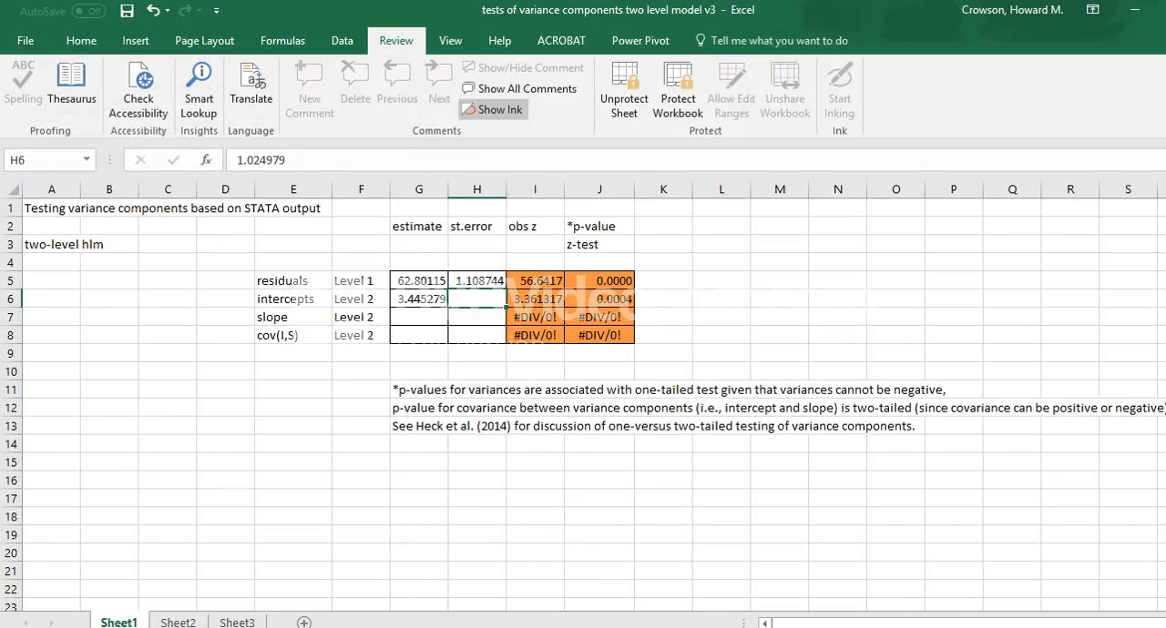
{"action": "key", "text": "ctrl+v"}
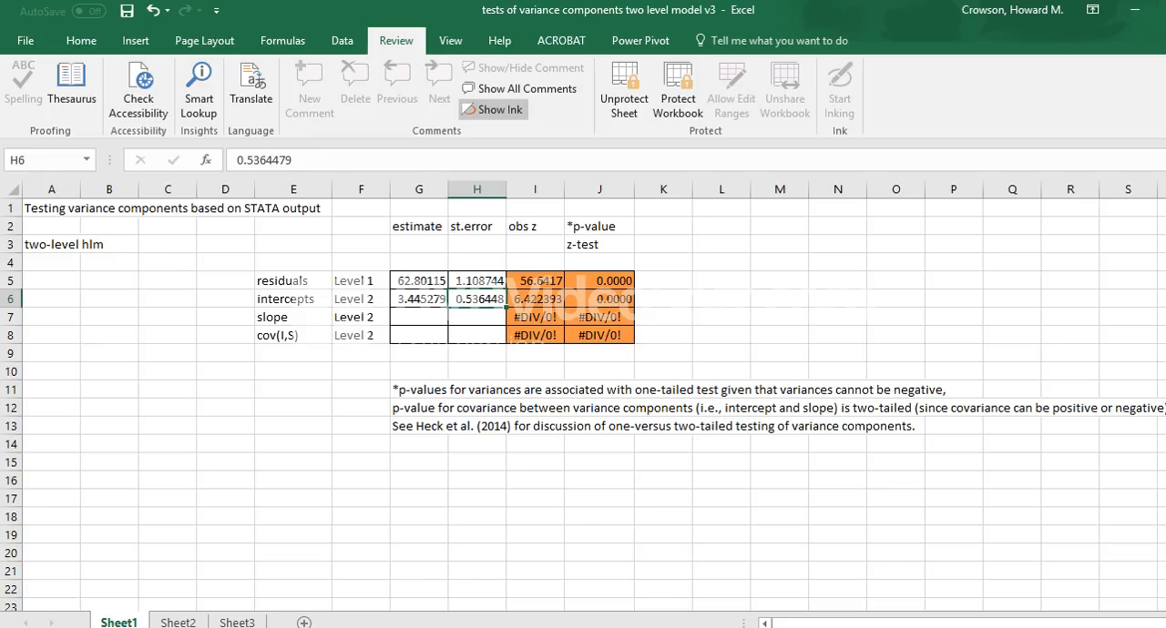
Step: Switch to the ch3multilevel.sav data in SPSS, open Linear Mixed Models with schcode as subject, and add ses as a covariate for math
{"action": "mouse_move", "coordinate": [643, 626]}
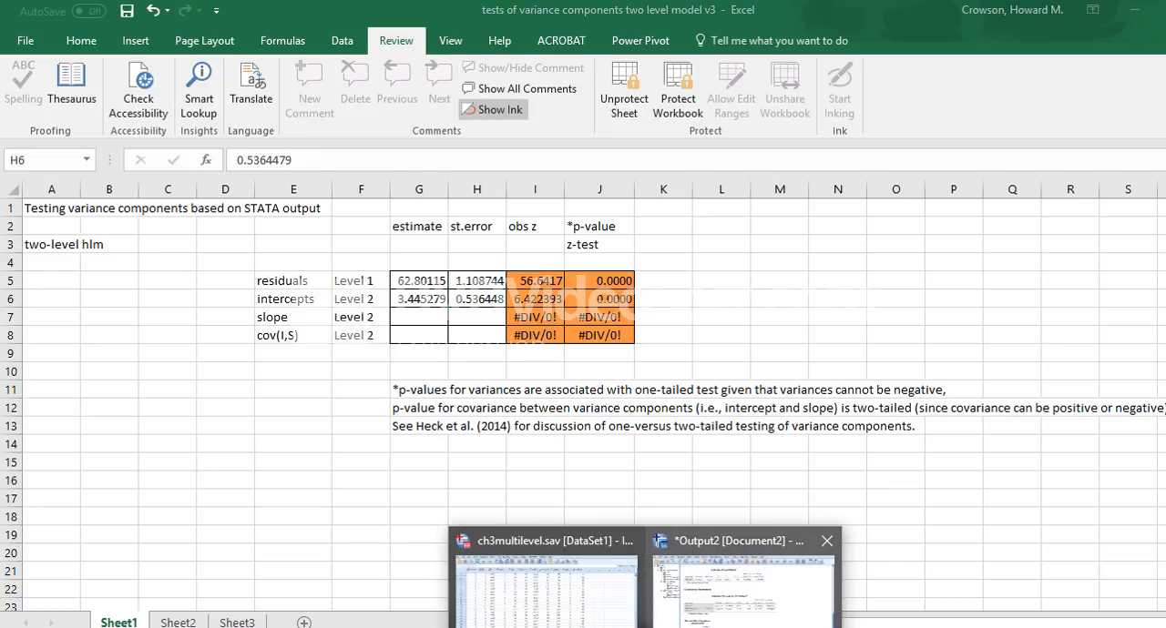
{"action": "left_click", "coordinate": [548, 585]}
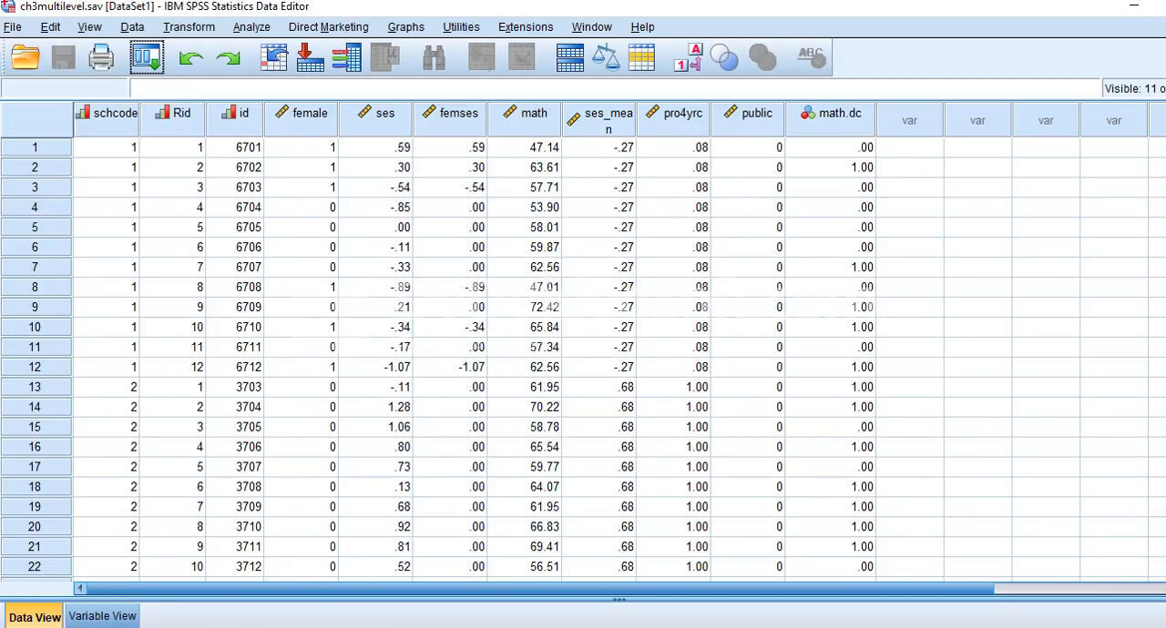
{"action": "left_click", "coordinate": [252, 28]}
{"action": "mouse_move", "coordinate": [288, 176]}
{"action": "left_click", "coordinate": [509, 180]}
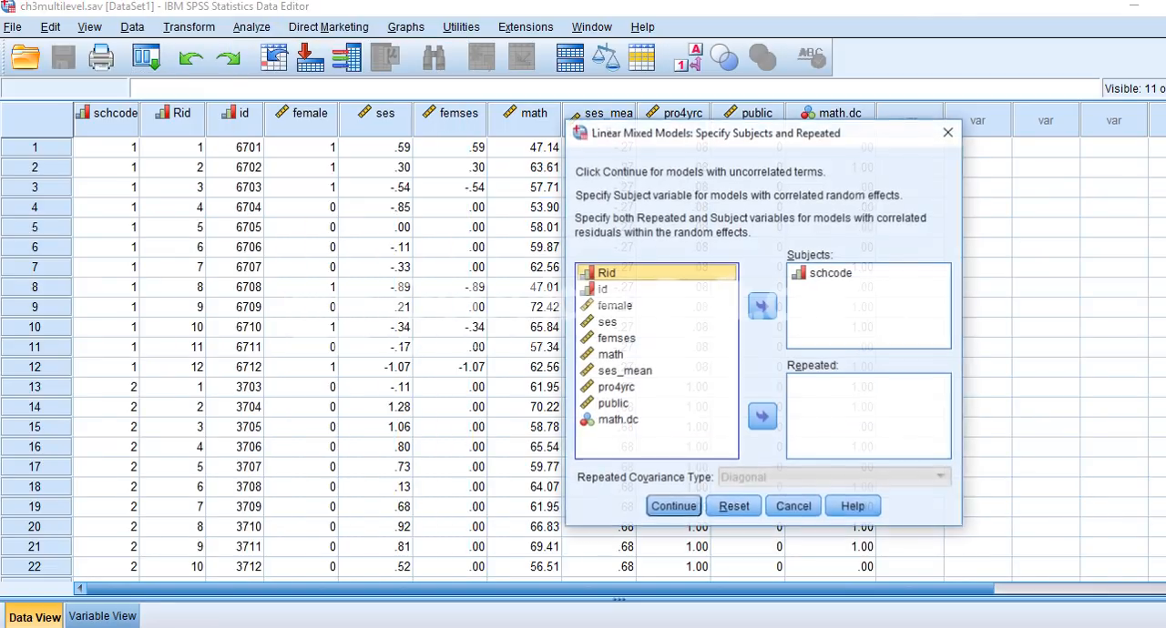
{"action": "left_click", "coordinate": [780, 577]}
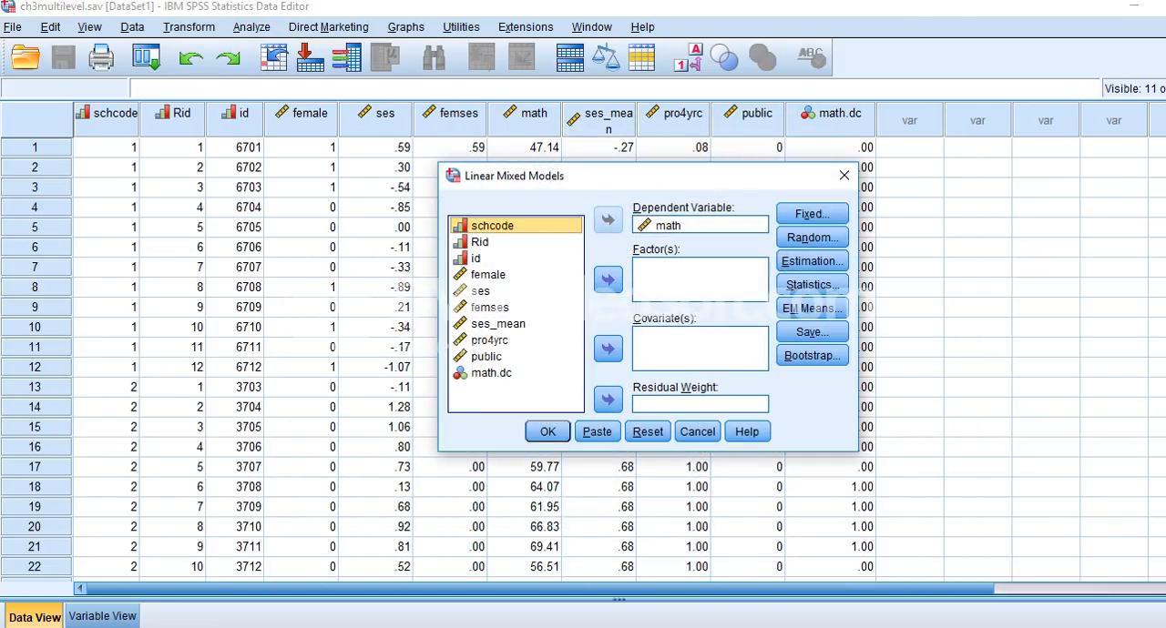
{"action": "left_click", "coordinate": [480, 291]}
{"action": "left_click", "coordinate": [608, 348]}
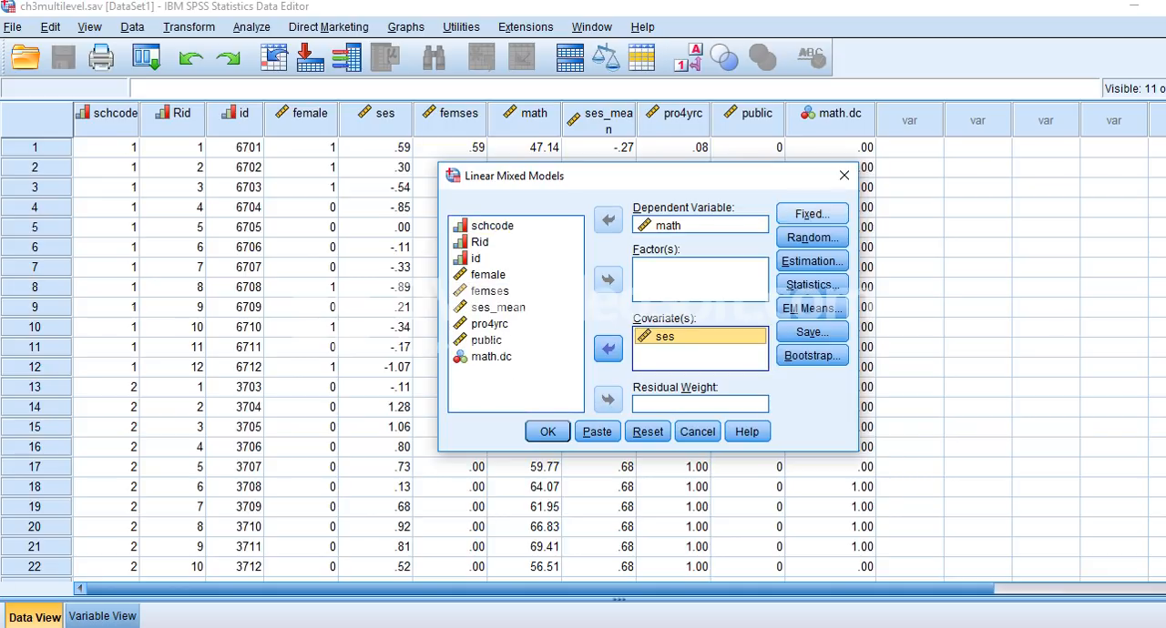
Step: Add ses to the fixed effects of the Linear Mixed Models setup with the intercept included, and run the analysis
{"action": "left_click", "coordinate": [811, 214]}
{"action": "left_click", "coordinate": [594, 218]}
{"action": "left_click", "coordinate": [826, 387]}
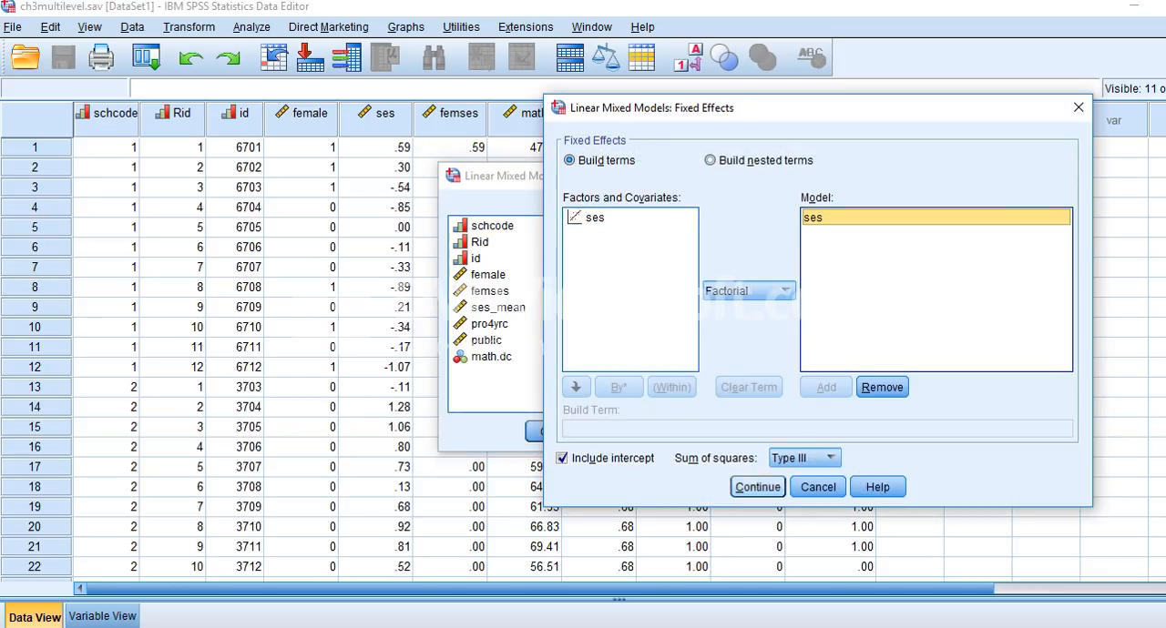
{"action": "left_click", "coordinate": [758, 487]}
{"action": "left_click", "coordinate": [549, 432]}
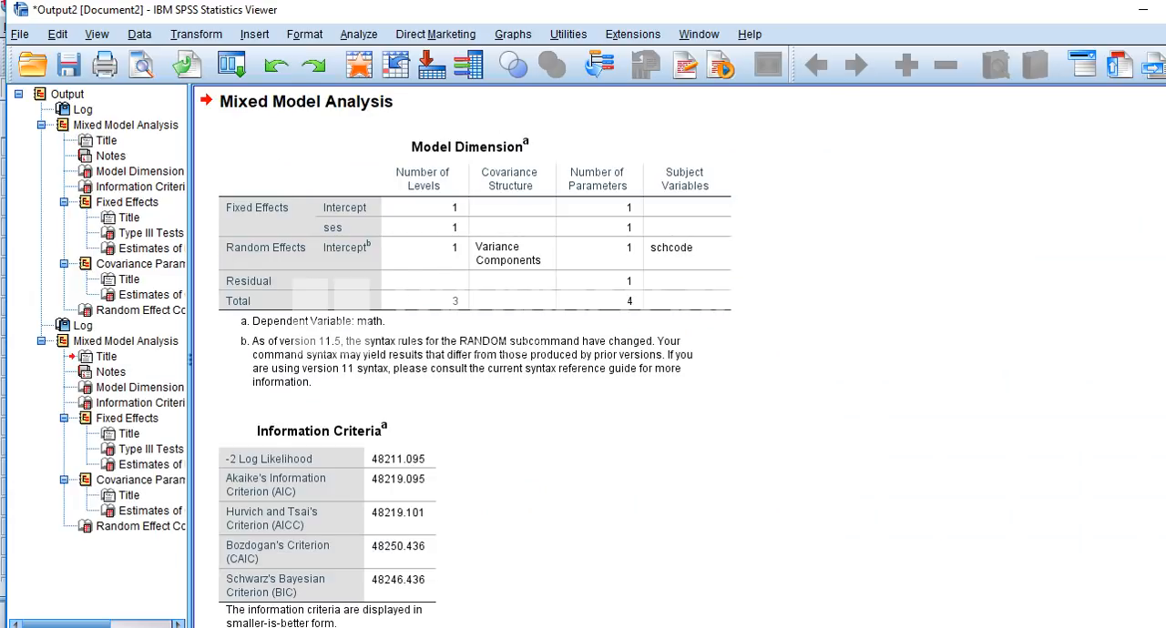
Step: Compare the Wald Z values of the SPSS covariance parameter estimates with the obs z values in Excel cells I5 and I6
{"action": "scroll", "coordinate": [674, 355], "scroll_direction": "down", "scroll_amount": 5}
{"action": "scroll", "coordinate": [674, 437], "scroll_direction": "down", "scroll_amount": 3}
{"action": "scroll", "coordinate": [674, 437], "scroll_direction": "up", "scroll_amount": 1}
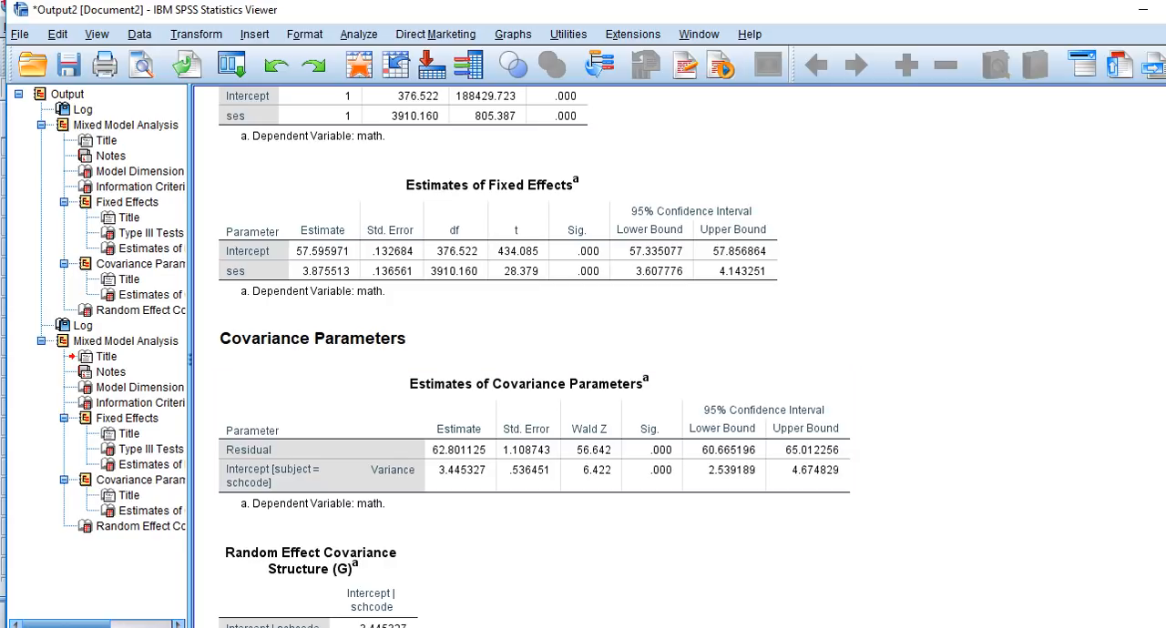
{"action": "key", "text": "alt+Tab"}
{"action": "left_click", "coordinate": [535, 281]}
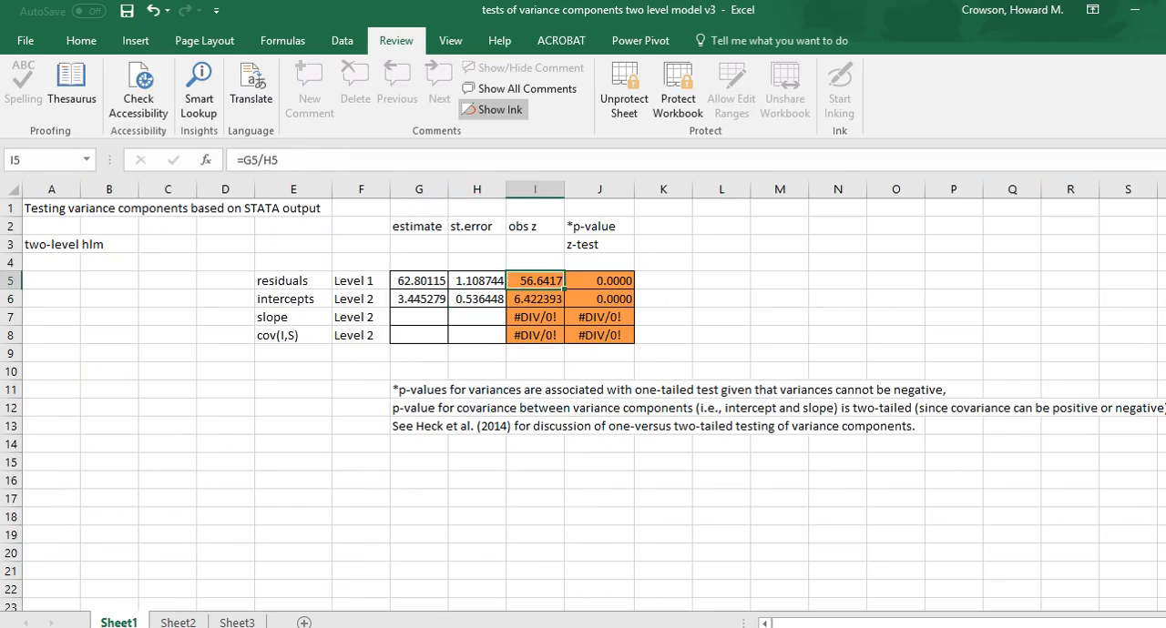
{"action": "left_click", "coordinate": [536, 299]}
{"action": "key", "text": "alt+Tab"}
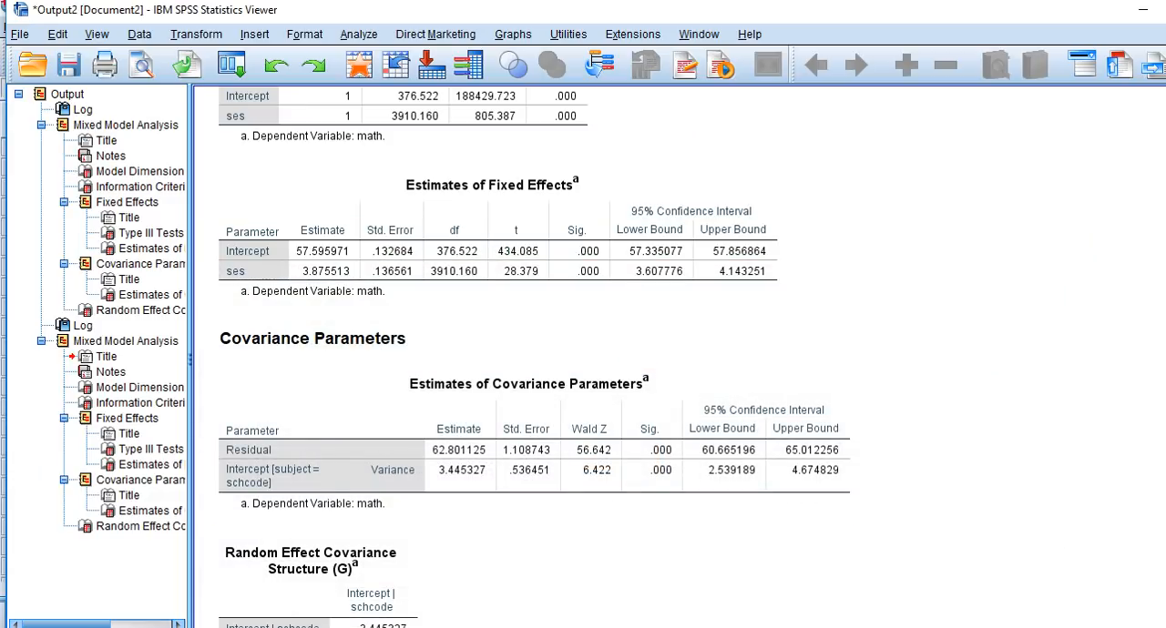
{"action": "key", "text": "alt+Tab"}
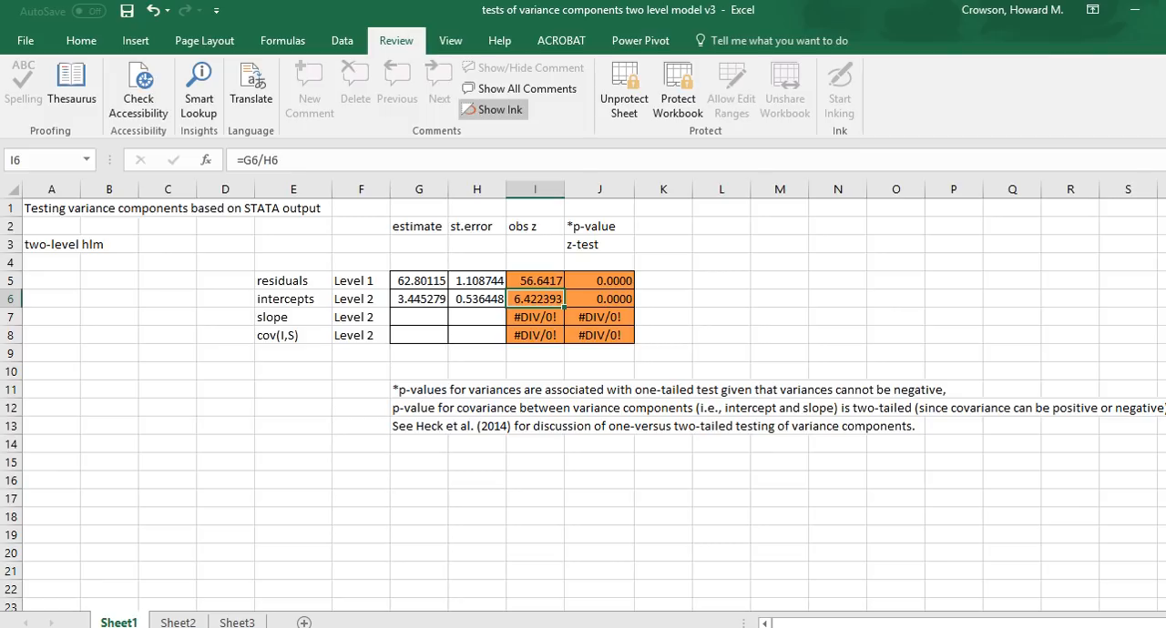
{"action": "key", "text": "alt+Tab"}
{"action": "key", "text": "alt+Tab"}
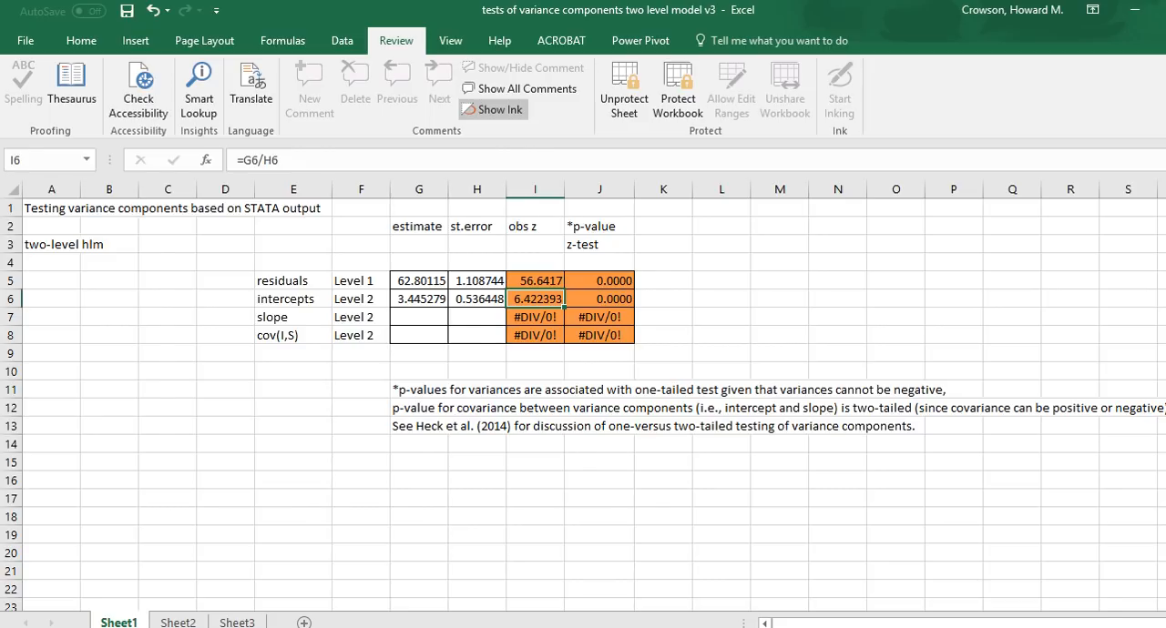
Step: Switch to Stata and compute the residual intraclass correlation for the ses model with estat icc
{"action": "key", "text": "alt+Tab"}
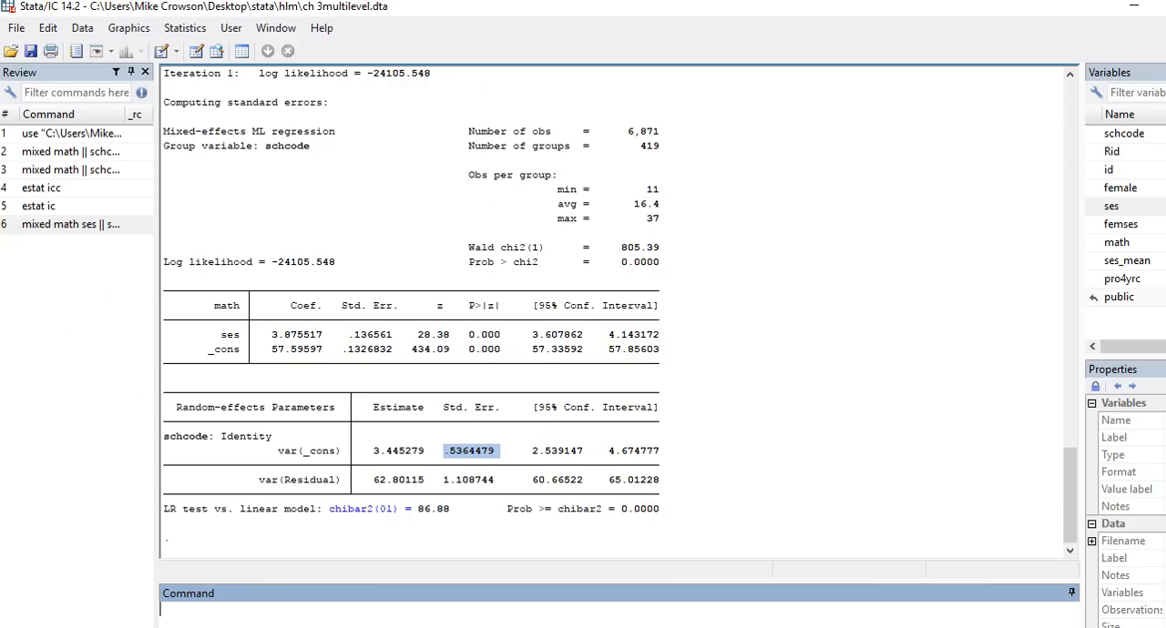
{"action": "type", "text": "estat icc"}
{"action": "key", "text": "Return"}
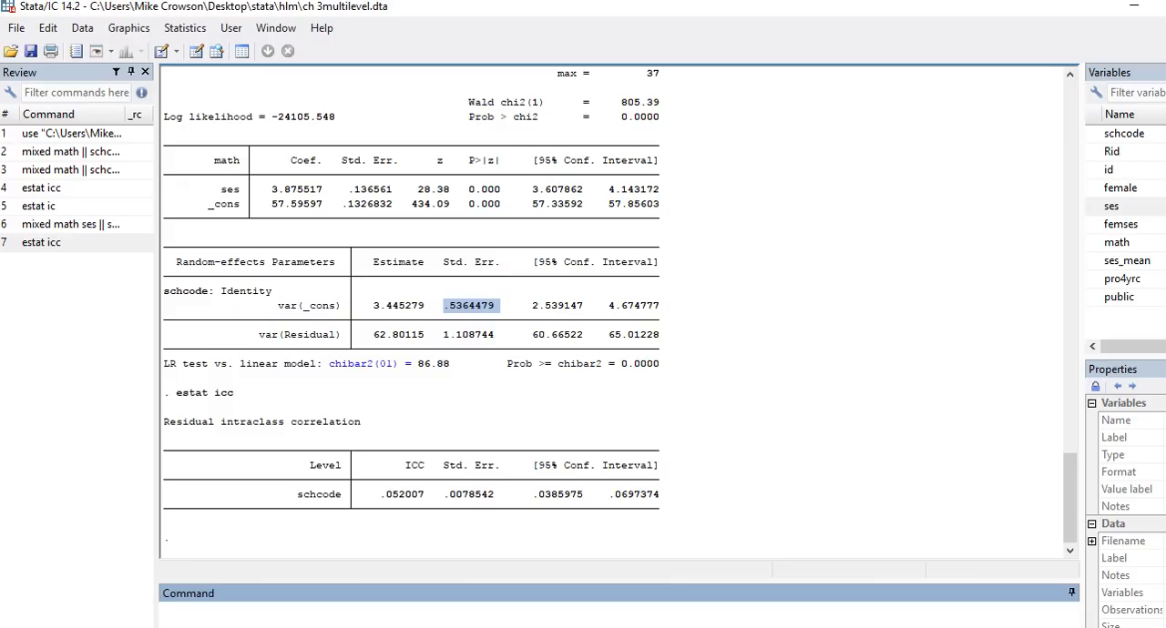
{"action": "key", "text": "alt+Tab"}
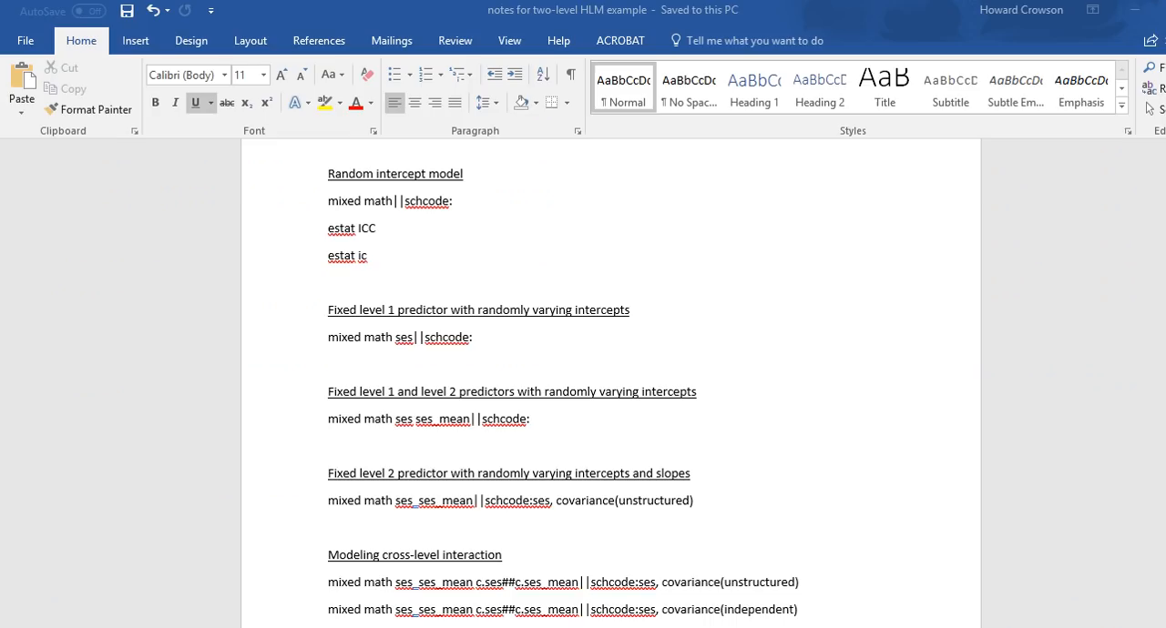
{"action": "key", "text": "alt+Tab"}
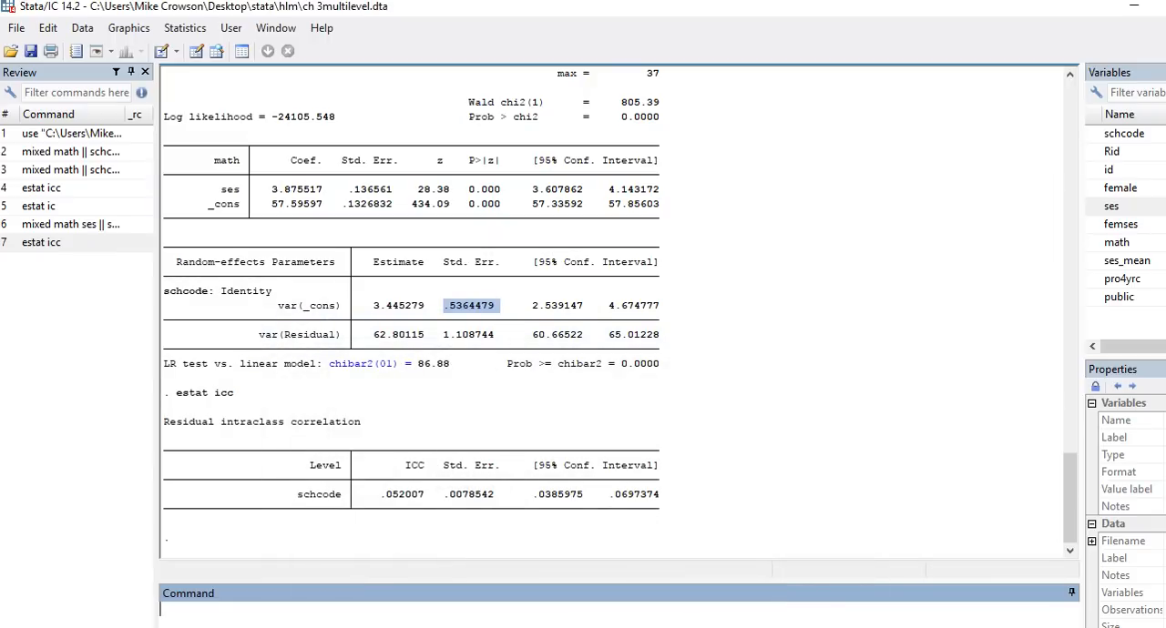
{"action": "scroll", "coordinate": [410, 310], "scroll_direction": "up", "scroll_amount": 4}
{"action": "scroll", "coordinate": [410, 310], "scroll_direction": "down", "scroll_amount": 2}
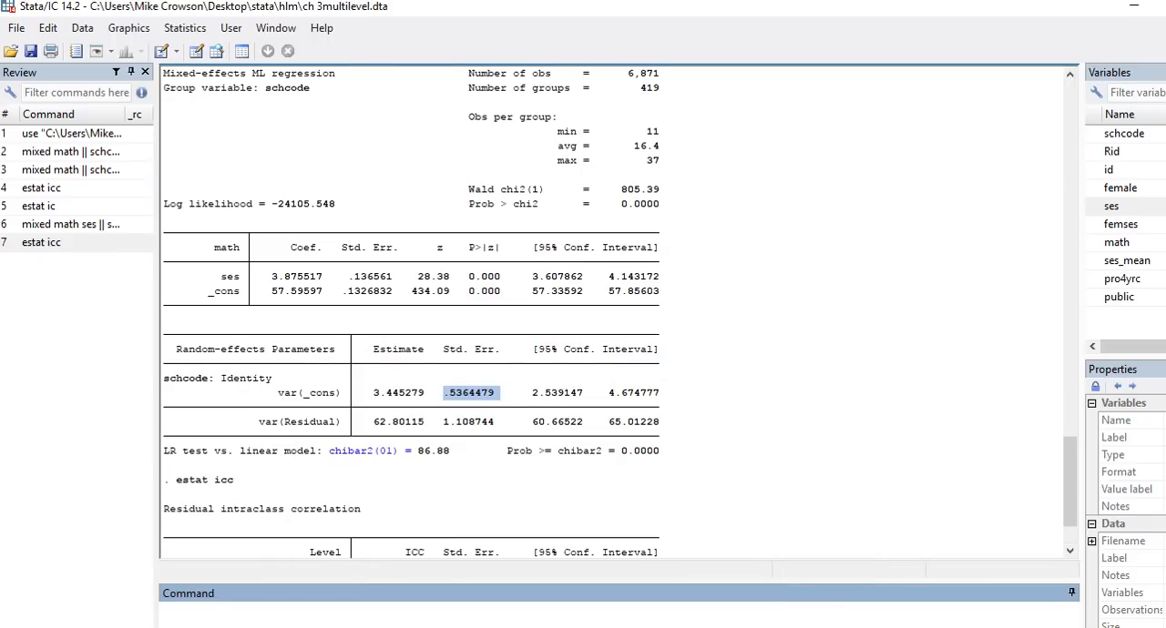
{"action": "scroll", "coordinate": [409, 310], "scroll_direction": "down", "scroll_amount": 3}
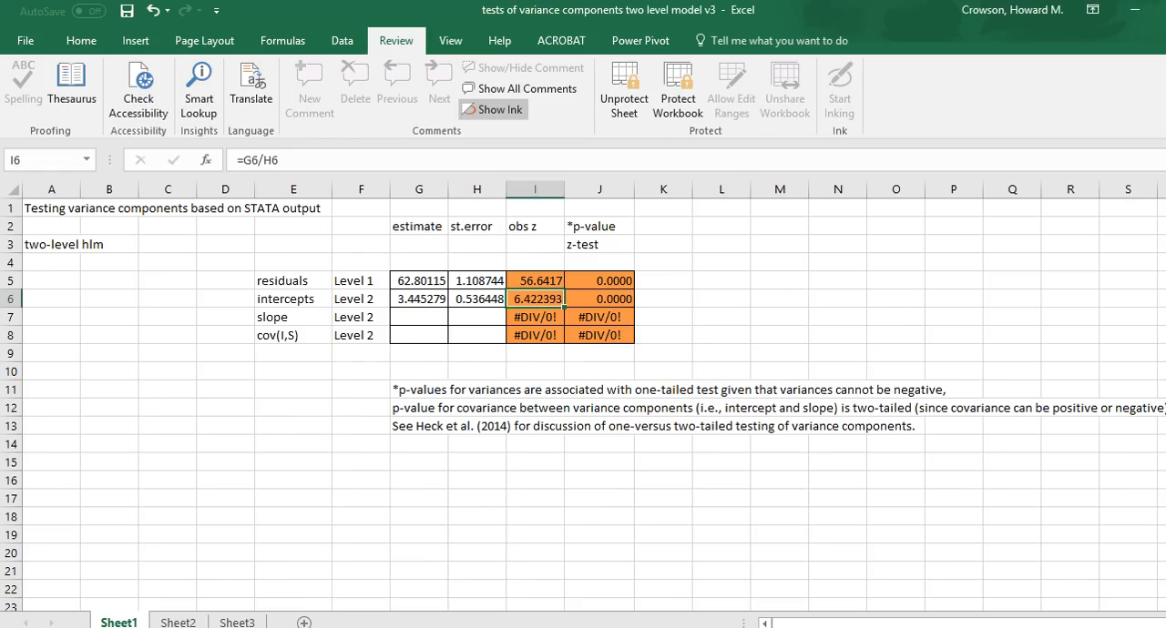
Step: Switch to the Word notes and copy the command mixed math ses||schcode: from the fixed level 1 predictor section
{"action": "key", "text": "alt+Tab"}
{"action": "key", "text": "alt+Tab"}
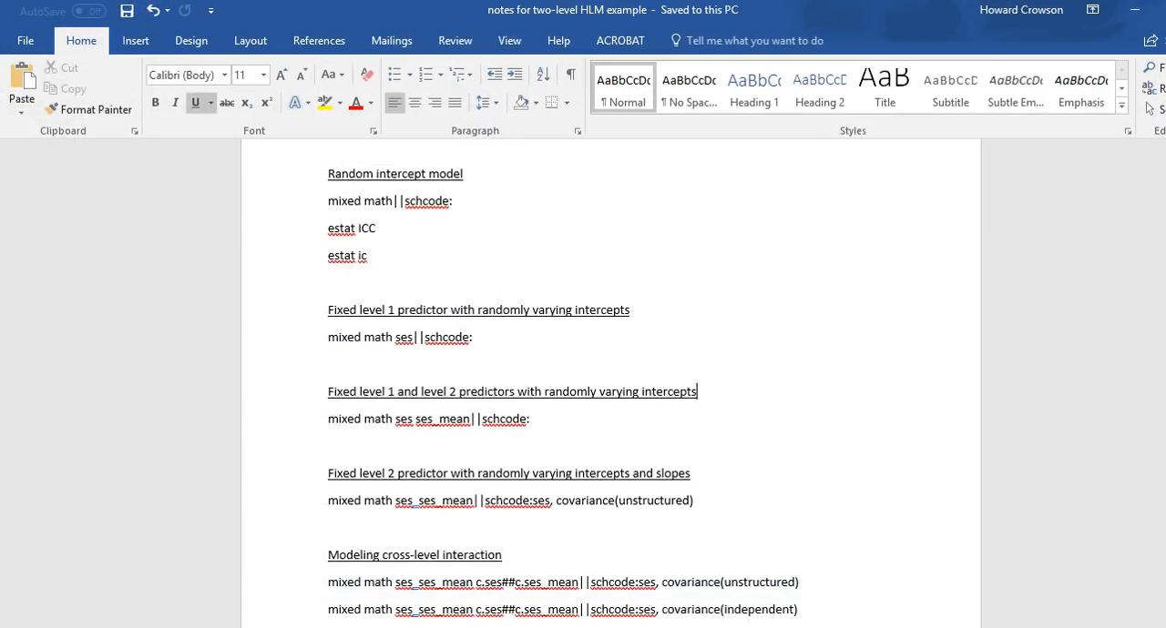
{"action": "left_click_drag", "start_coordinate": [474, 338], "coordinate": [330, 338]}
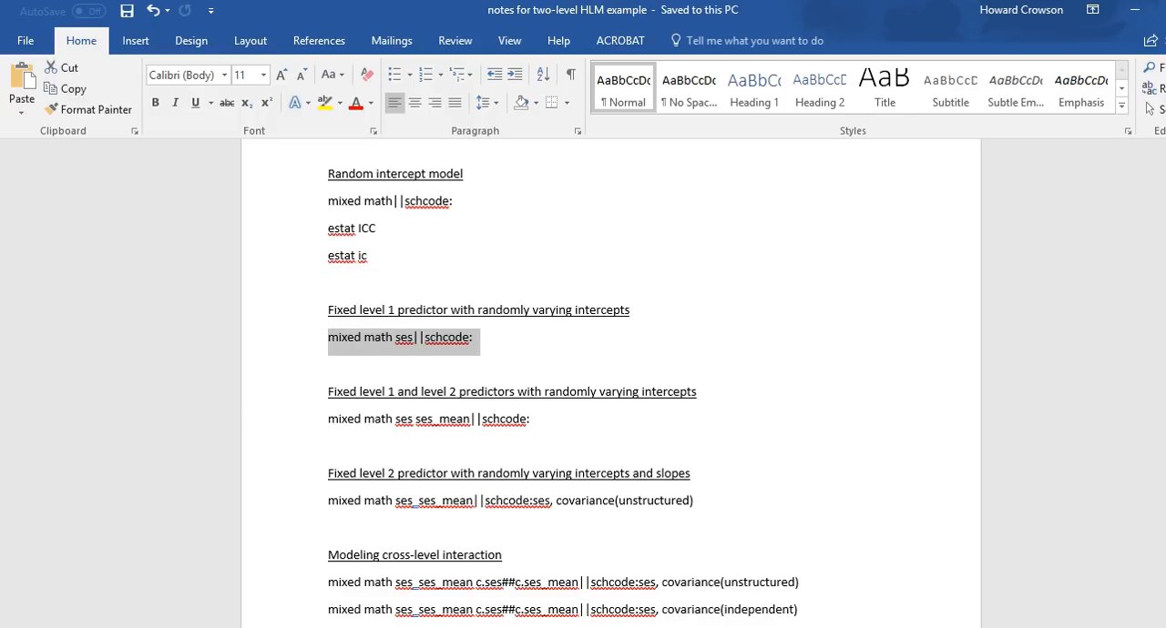
{"action": "left_click", "coordinate": [408, 338]}
{"action": "double_click", "coordinate": [404, 338]}
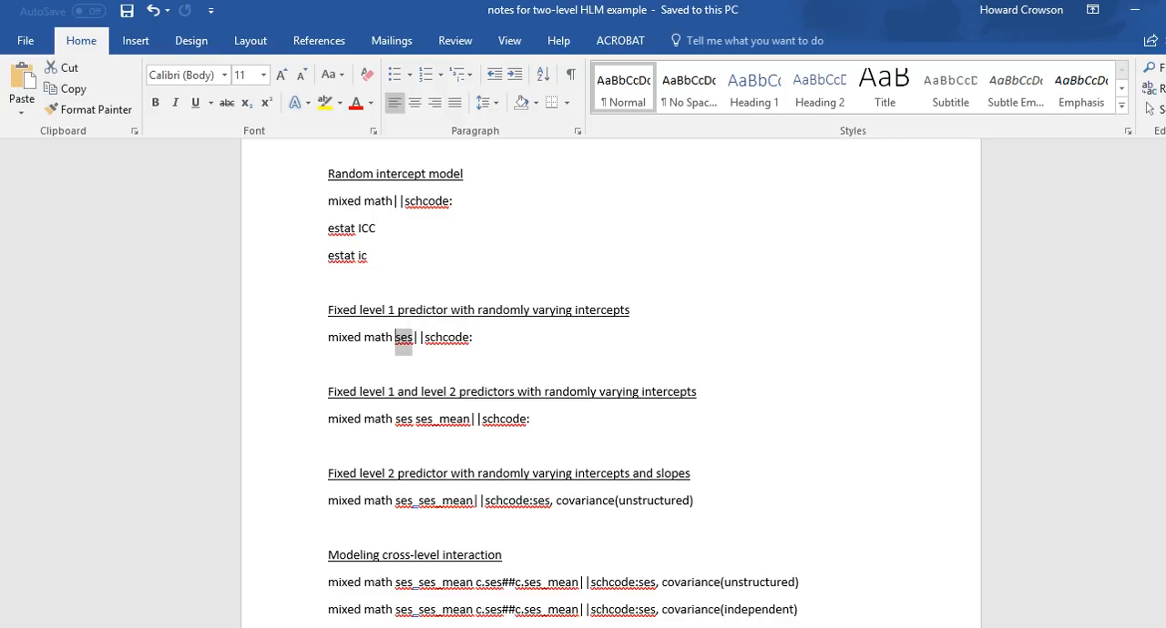
{"action": "left_click_drag", "start_coordinate": [473, 339], "coordinate": [307, 340]}
{"action": "key", "text": "ctrl+c"}
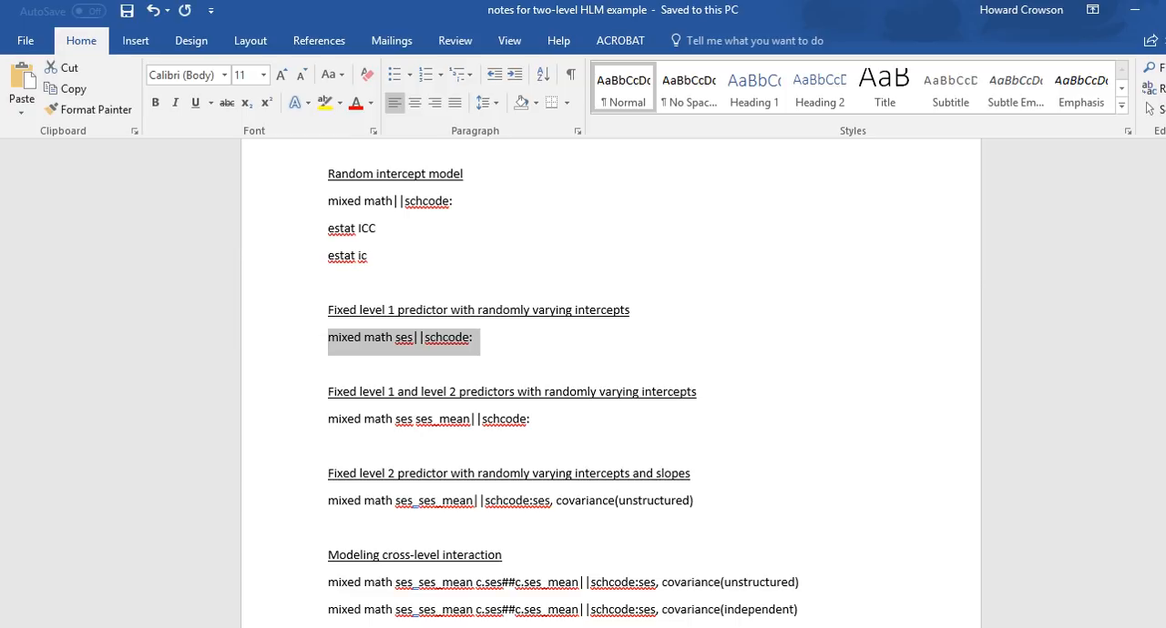
Step: Run the copied command mixed math ses||schcode: in Stata and display its full output
{"action": "key", "text": "alt+Tab"}
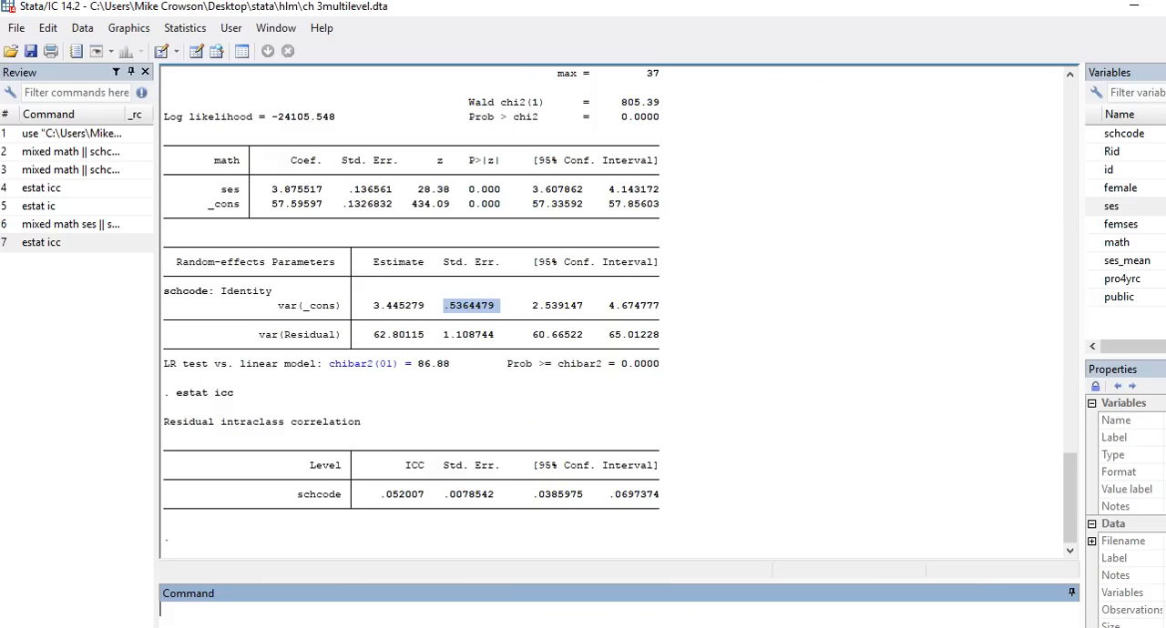
{"action": "key", "text": "ctrl+v"}
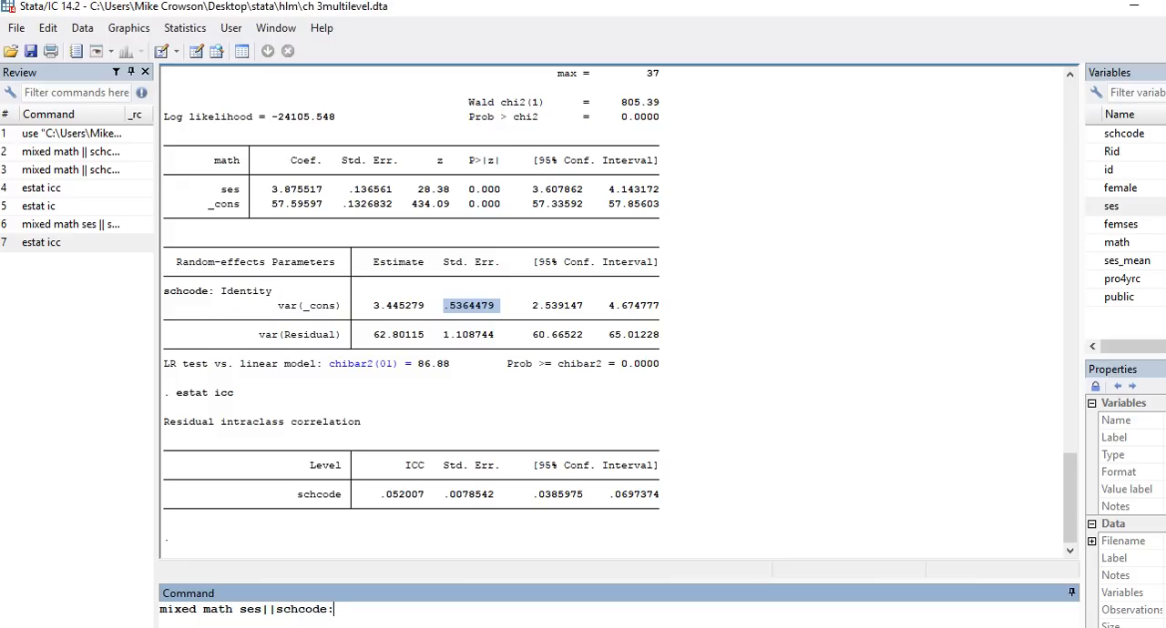
{"action": "key", "text": "Return"}
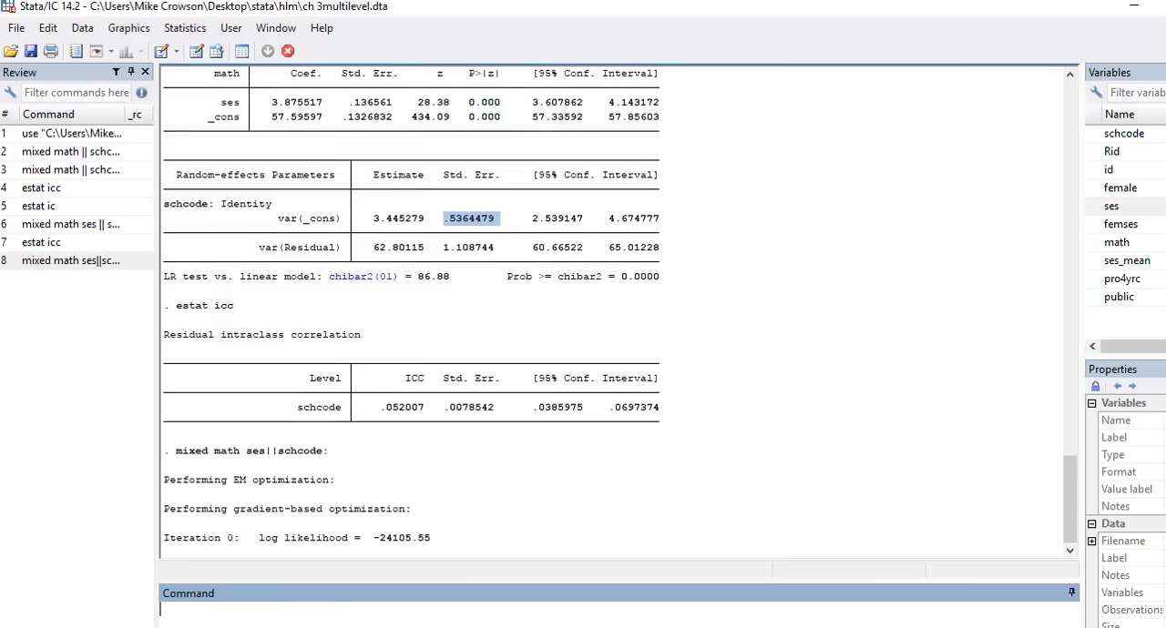
{"action": "left_click", "coordinate": [189, 538]}
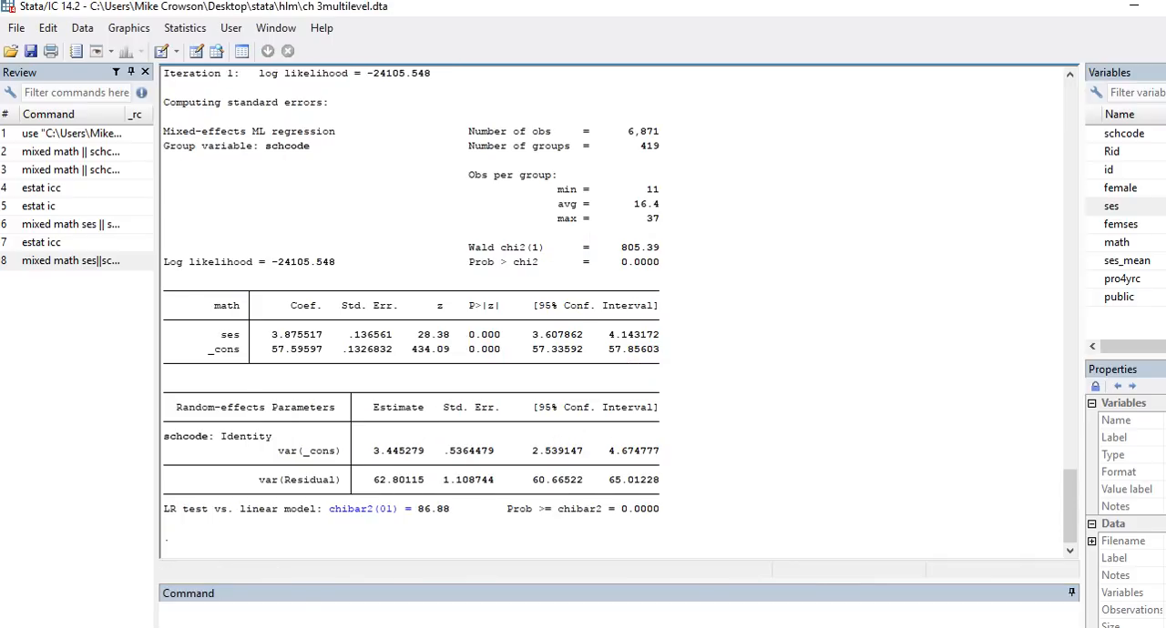
Step: Switch to the Word notes and highlight ses_mean in the command for fixed level 1 and level 2 predictors
{"action": "key", "text": "alt+Tab"}
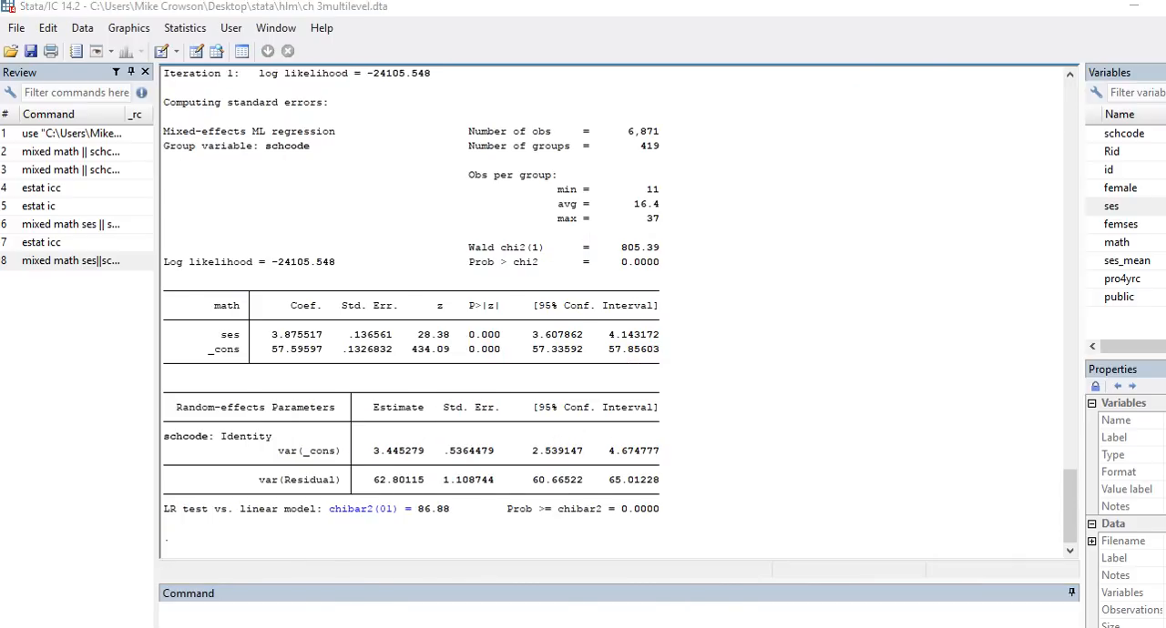
{"action": "scroll", "coordinate": [563, 382], "scroll_direction": "down", "scroll_amount": 2}
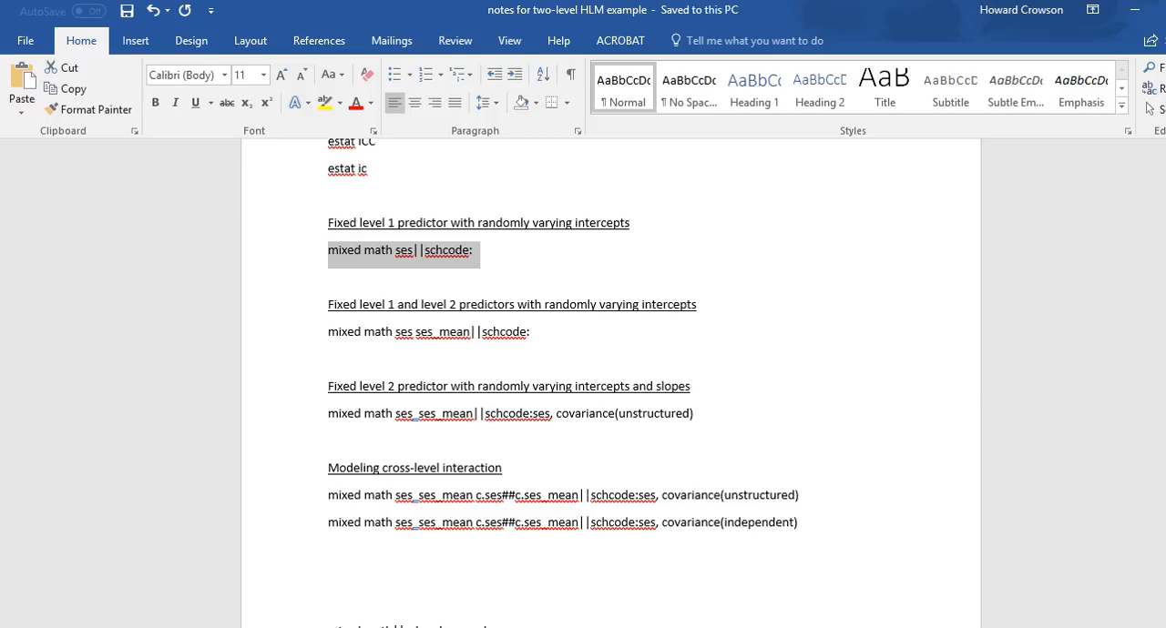
{"action": "left_click_drag", "start_coordinate": [416, 333], "coordinate": [469, 334]}
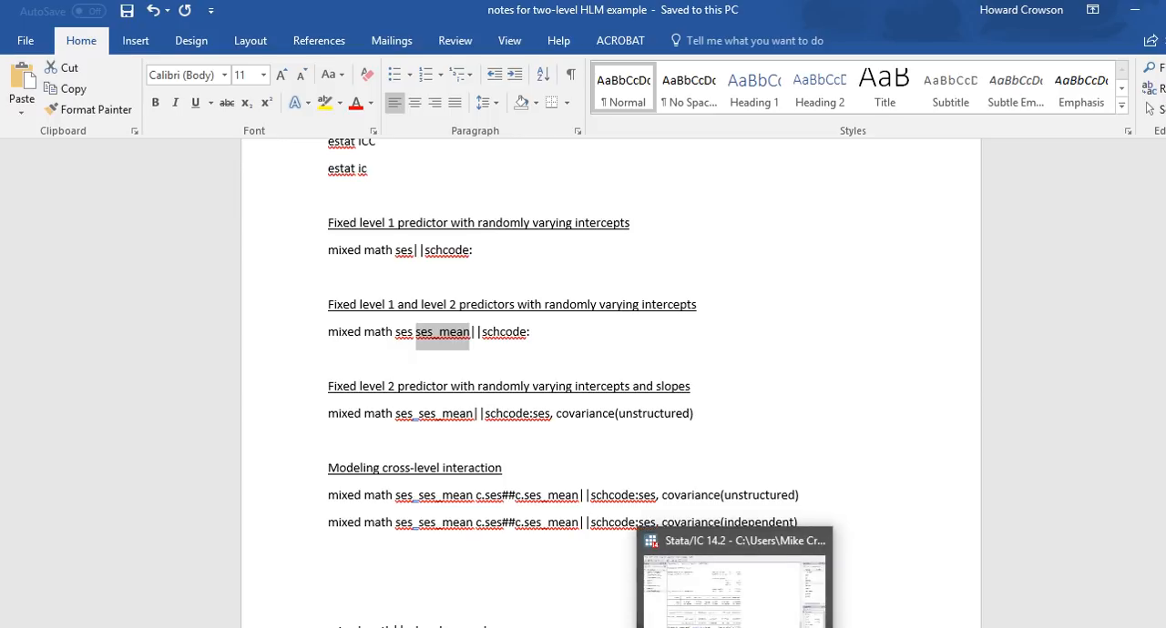
Step: In Stata, set up a multilevel mixed-effects linear regression with ses_mean added to ses as independent variables, run it, and show the full output
{"action": "left_click", "coordinate": [736, 621]}
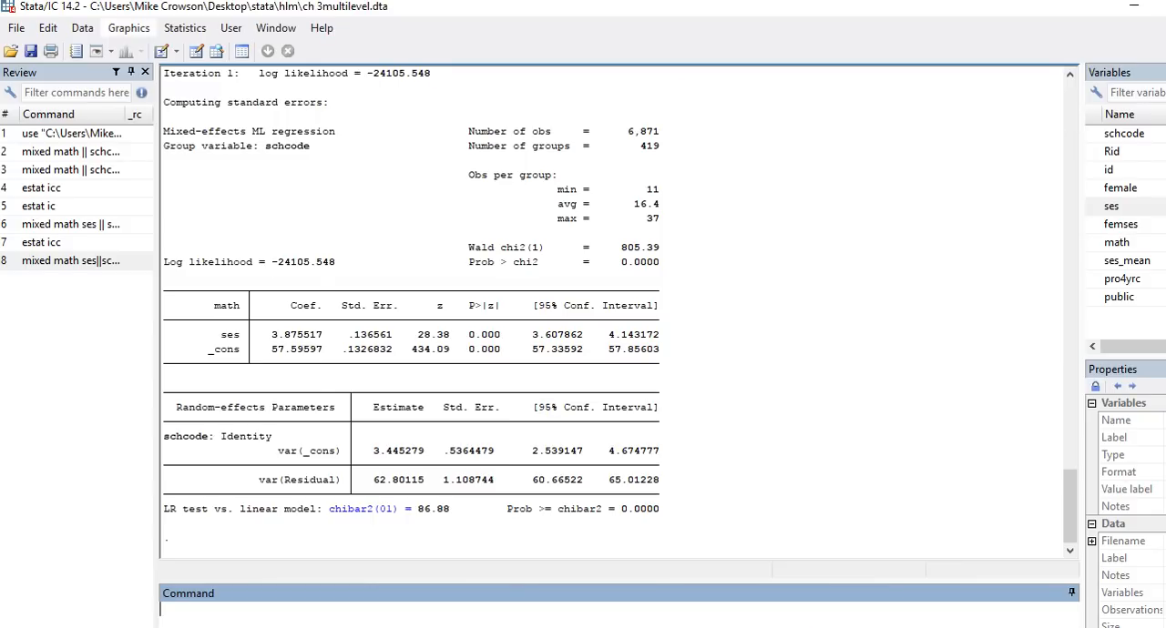
{"action": "left_click", "coordinate": [128, 27]}
{"action": "mouse_move", "coordinate": [185, 28]}
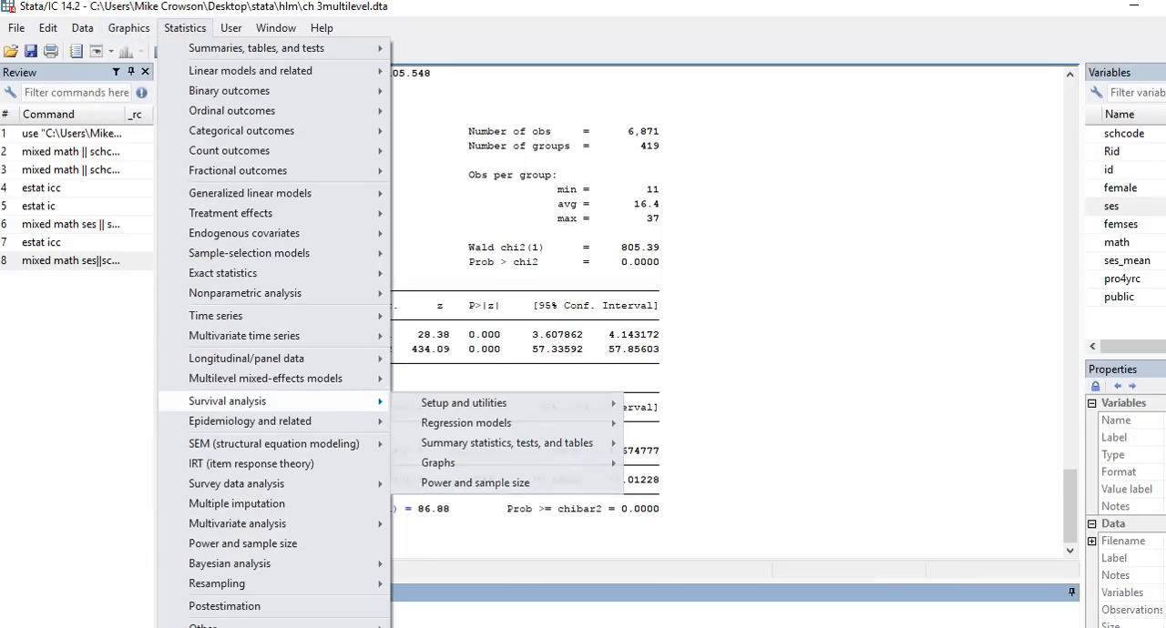
{"action": "mouse_move", "coordinate": [264, 378]}
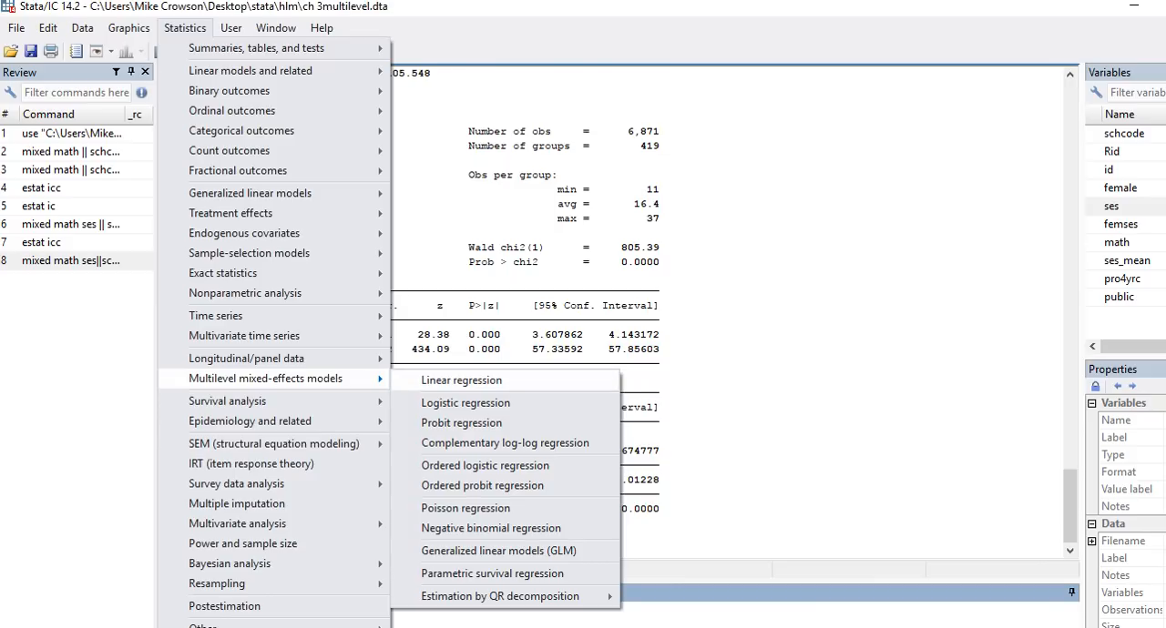
{"action": "left_click", "coordinate": [461, 380]}
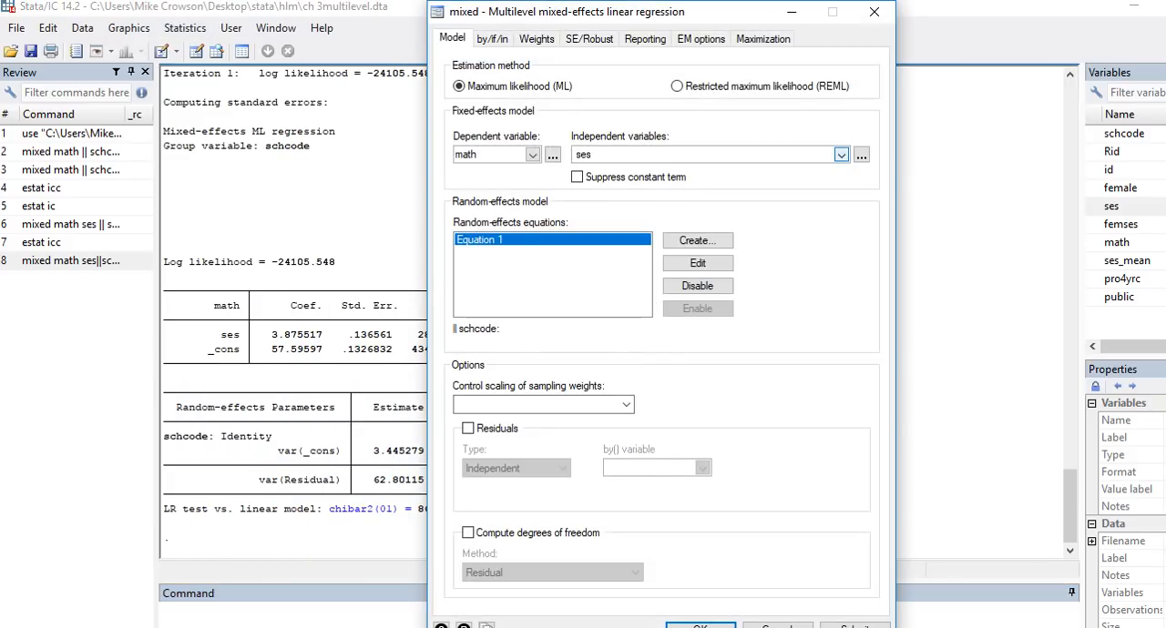
{"action": "left_click", "coordinate": [841, 154]}
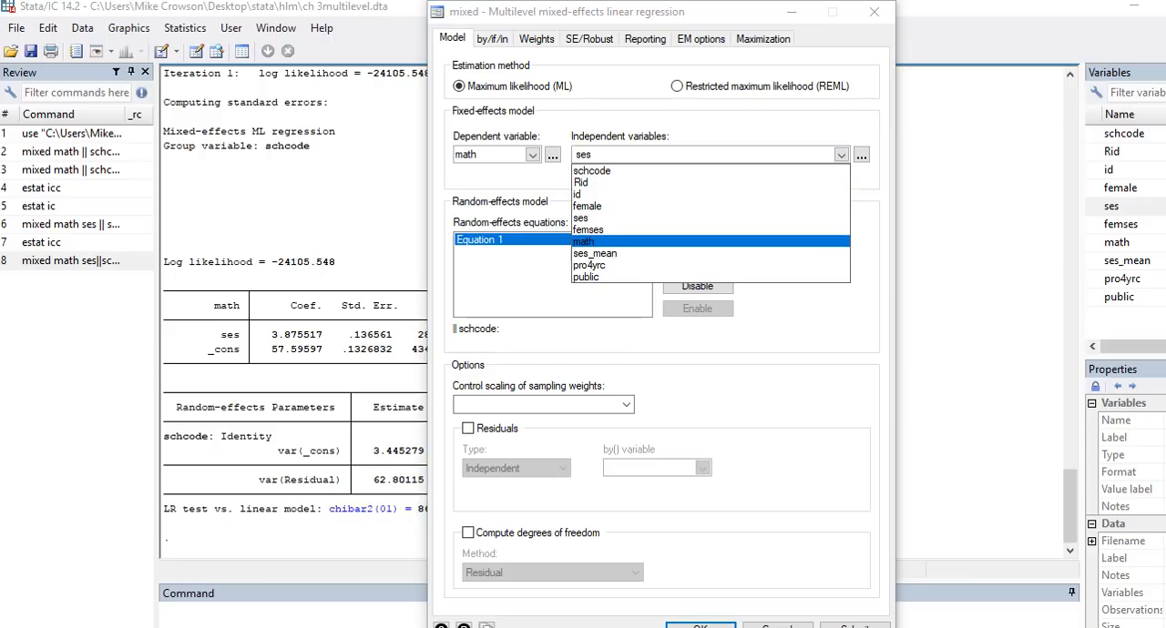
{"action": "left_click", "coordinate": [595, 253]}
{"action": "left_click", "coordinate": [621, 155]}
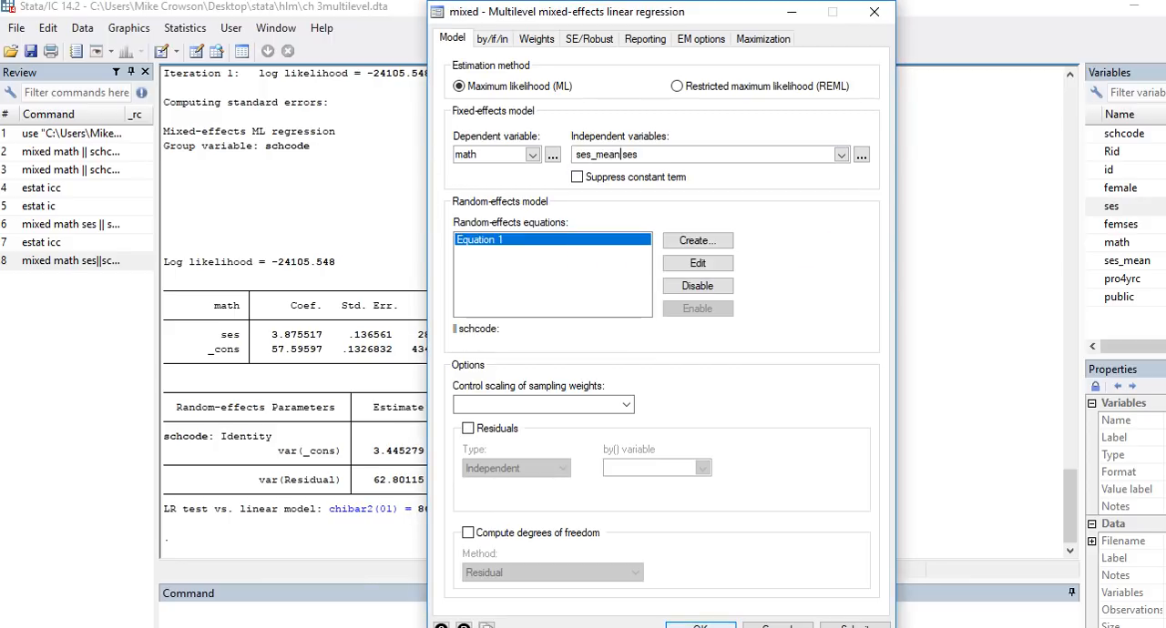
{"action": "left_click", "coordinate": [700, 626]}
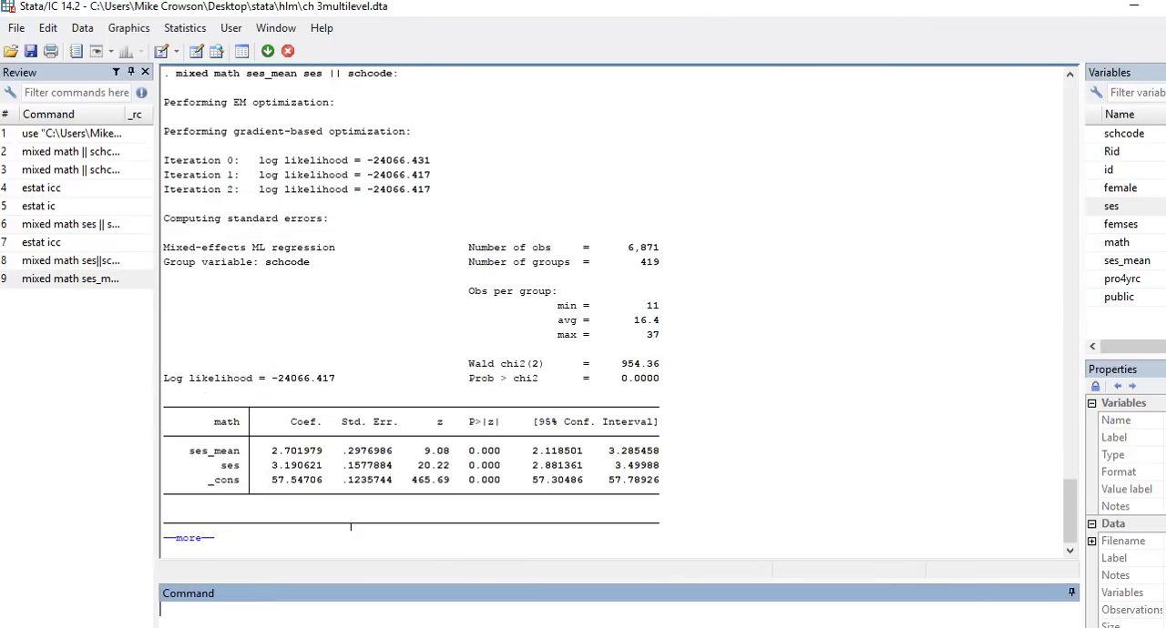
{"action": "key", "text": "space"}
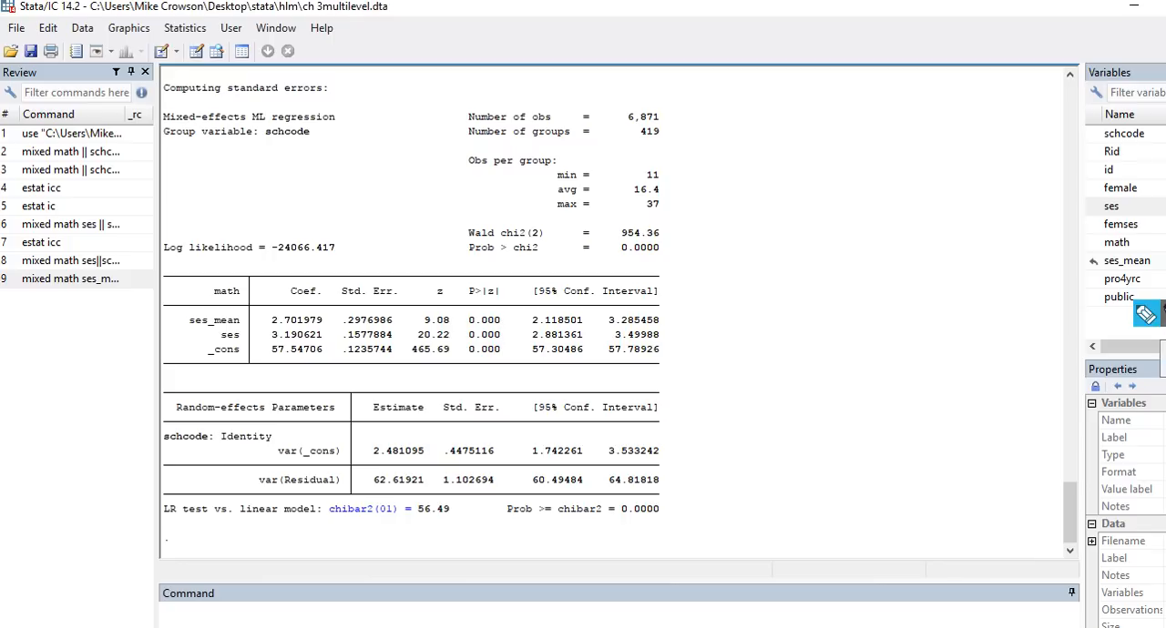
Step: Annotate the output with L2 beside ses_mean and var(_cons), and L1 beside ses and var(Residual)
{"action": "left_click", "coordinate": [1148, 315]}
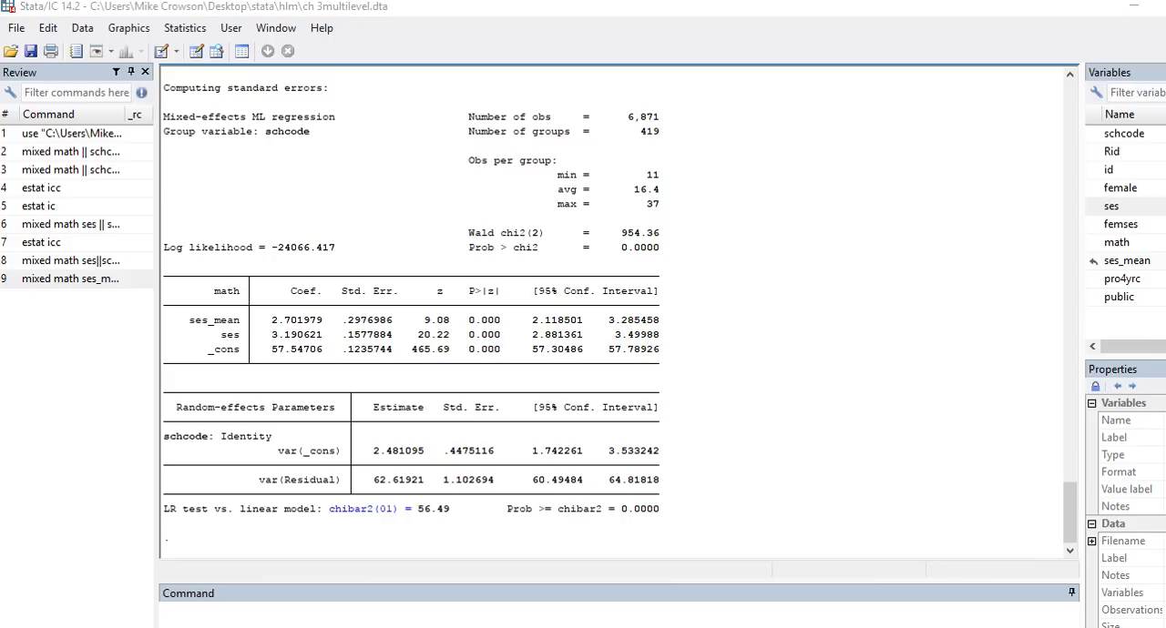
{"action": "mouse_move", "coordinate": [160, 302]}
{"action": "left_mouse_down"}
{"action": "mouse_move", "coordinate": [161, 324]}
{"action": "mouse_move", "coordinate": [182, 323]}
{"action": "mouse_move", "coordinate": [167, 338]}
{"action": "mouse_move", "coordinate": [191, 342]}
{"action": "left_mouse_up"}
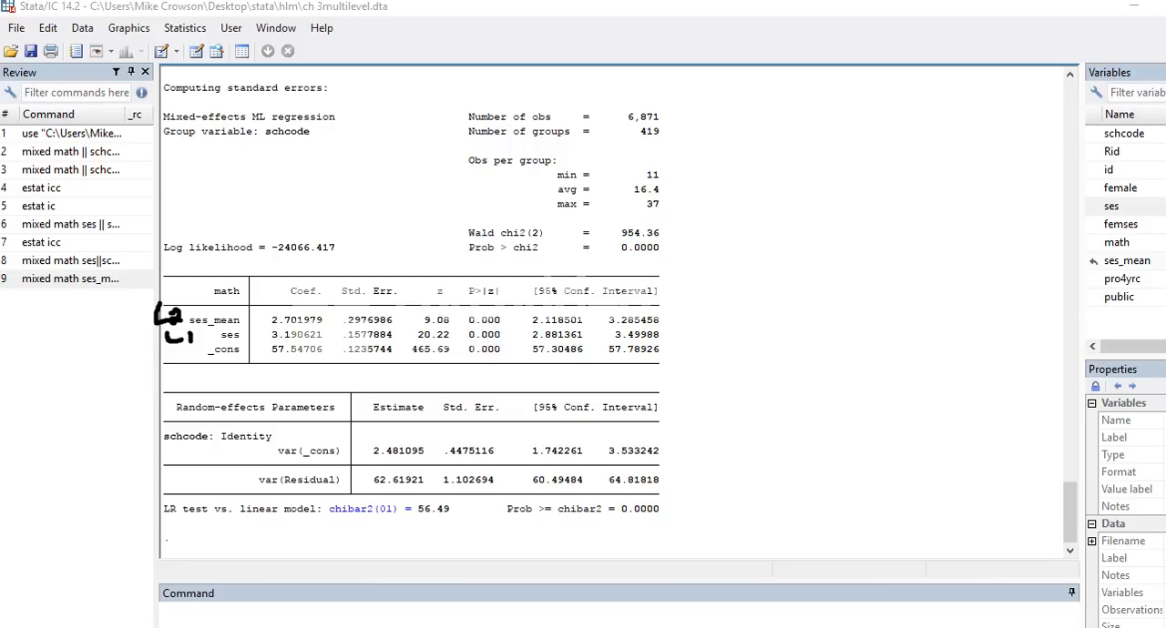
{"action": "mouse_move", "coordinate": [213, 470]}
{"action": "left_mouse_down"}
{"action": "mouse_move", "coordinate": [209, 484]}
{"action": "mouse_move", "coordinate": [231, 492]}
{"action": "left_mouse_up"}
{"action": "mouse_move", "coordinate": [222, 446]}
{"action": "left_mouse_down"}
{"action": "mouse_move", "coordinate": [233, 466]}
{"action": "mouse_move", "coordinate": [247, 452]}
{"action": "mouse_move", "coordinate": [239, 466]}
{"action": "mouse_move", "coordinate": [253, 464]}
{"action": "left_mouse_up"}
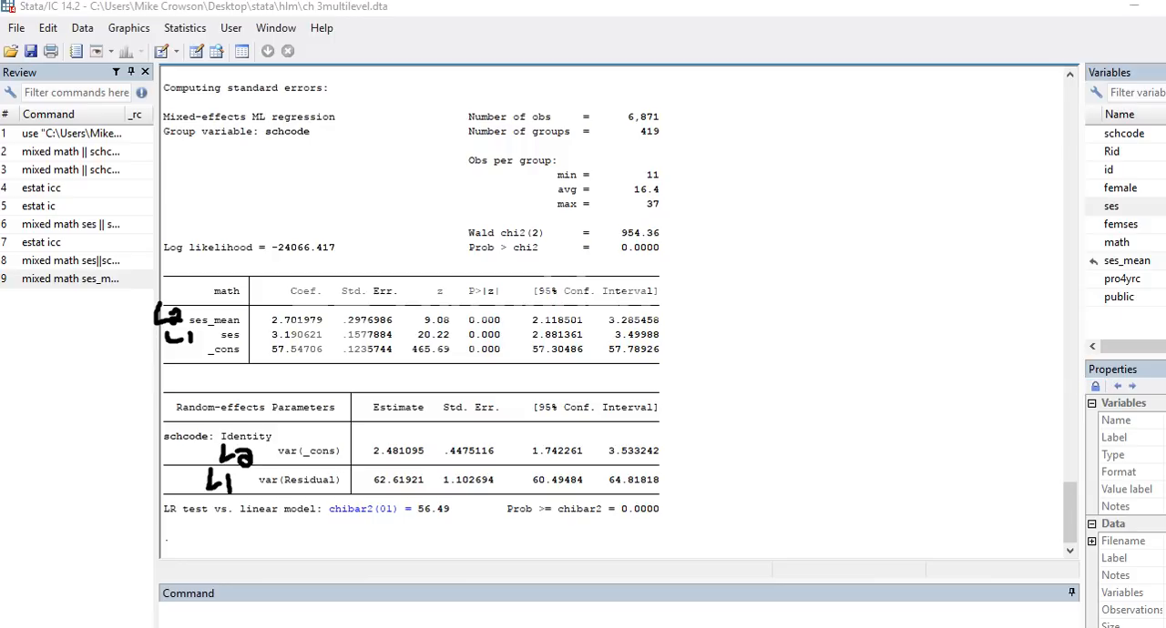
Step: Clear the ink annotations and copy the var(Residual) estimate 62.61921 and standard error 1.102694 into the residuals row of the Excel workbook
{"action": "left_click", "coordinate": [1165, 464]}
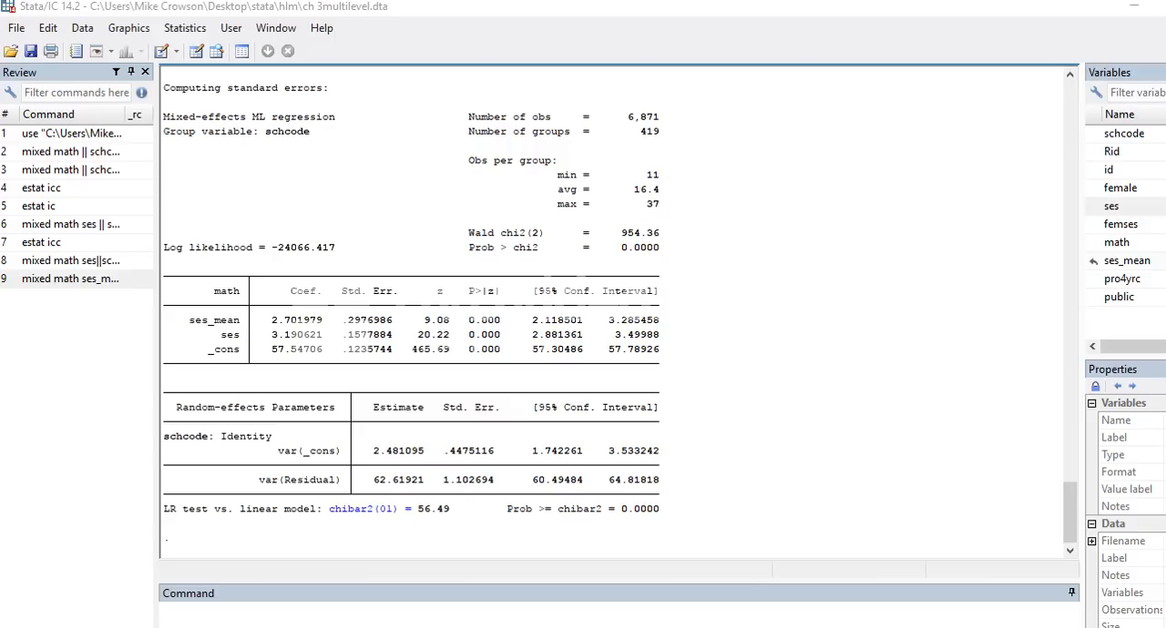
{"action": "left_click_drag", "start_coordinate": [429, 480], "coordinate": [374, 480]}
{"action": "key", "text": "ctrl+c"}
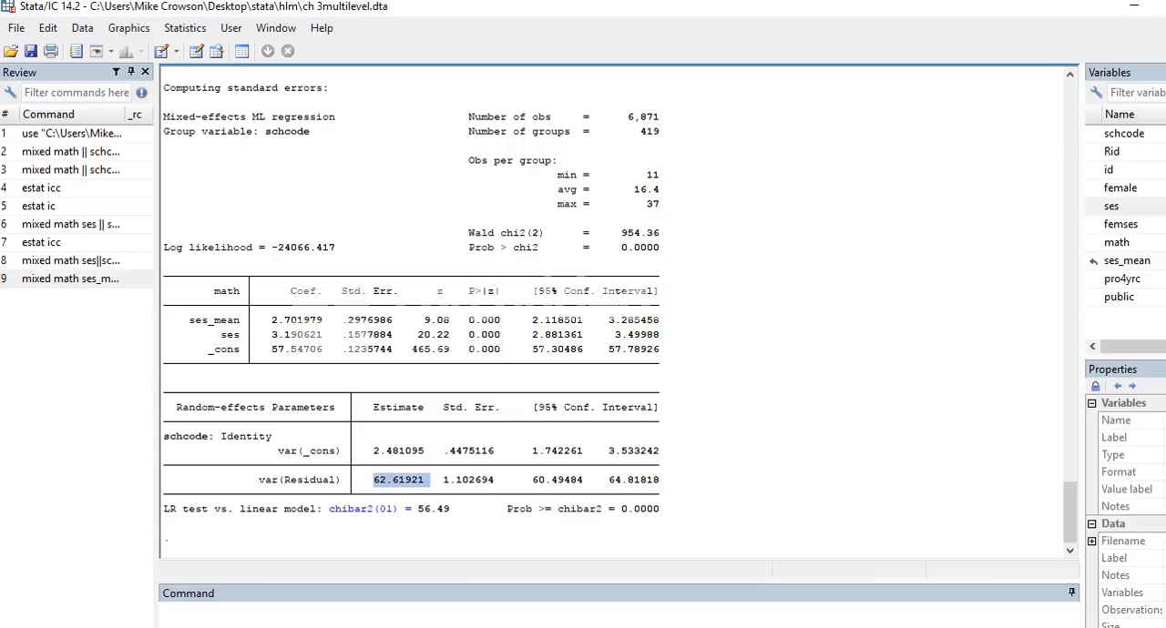
{"action": "key", "text": "alt+Tab"}
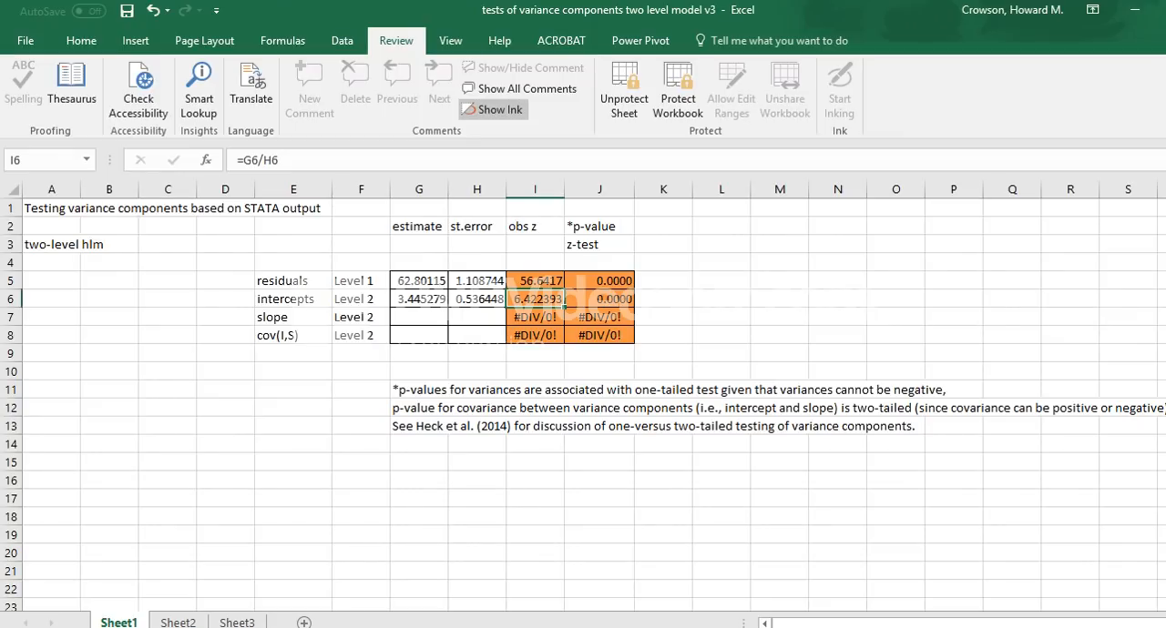
{"action": "left_click", "coordinate": [419, 280]}
{"action": "key", "text": "ctrl+v"}
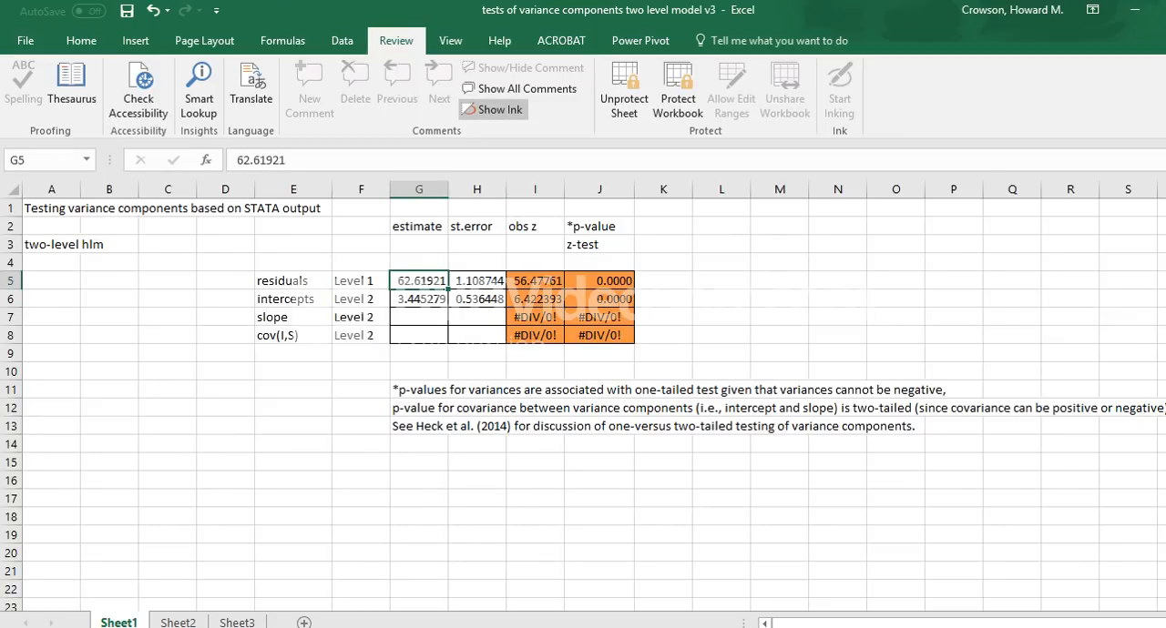
{"action": "key", "text": "alt+Tab"}
{"action": "left_click_drag", "start_coordinate": [497, 480], "coordinate": [443, 480]}
{"action": "key", "text": "ctrl+c"}
{"action": "key", "text": "alt+Tab"}
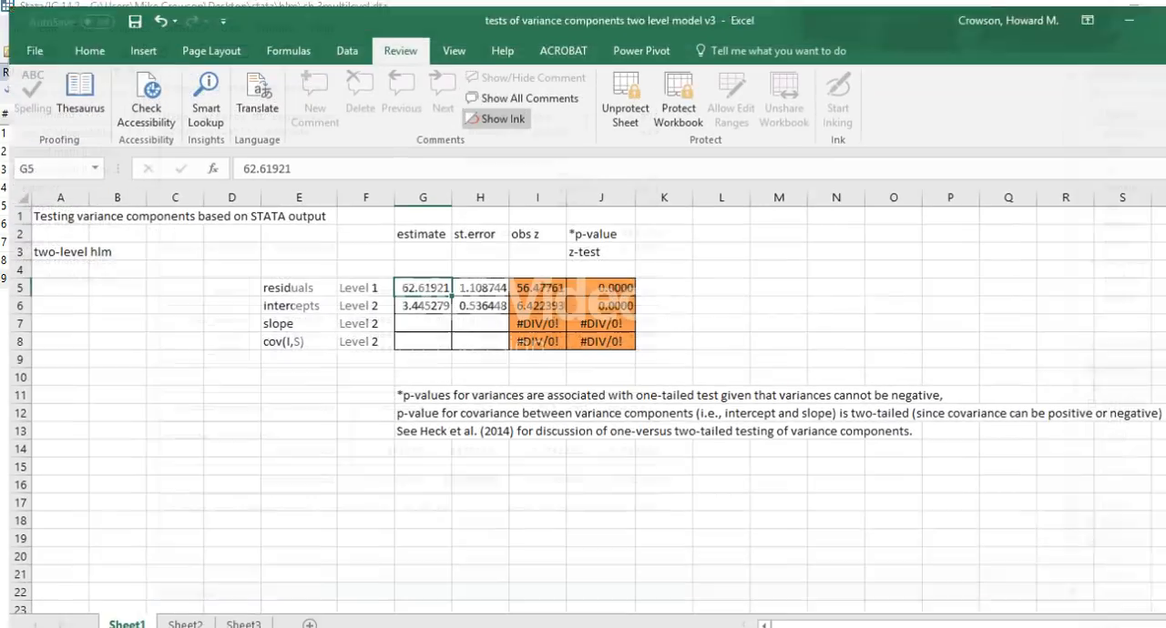
{"action": "left_click", "coordinate": [476, 281]}
{"action": "key", "text": "ctrl+v"}
Step: Copy the var(_cons) estimate 2.481095 and standard error .4475116 from Stata into the intercepts row of the Excel workbook
{"action": "left_click", "coordinate": [419, 298]}
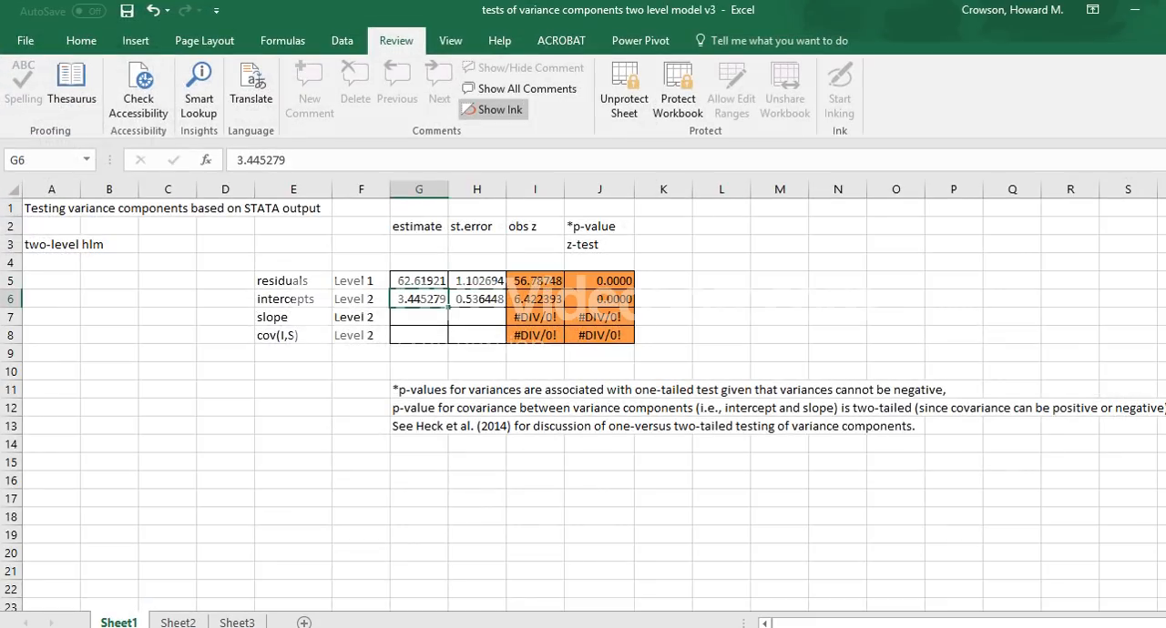
{"action": "key", "text": "alt+Tab"}
{"action": "left_click_drag", "start_coordinate": [424, 451], "coordinate": [368, 451]}
{"action": "key", "text": "ctrl+c"}
{"action": "key", "text": "alt+Tab"}
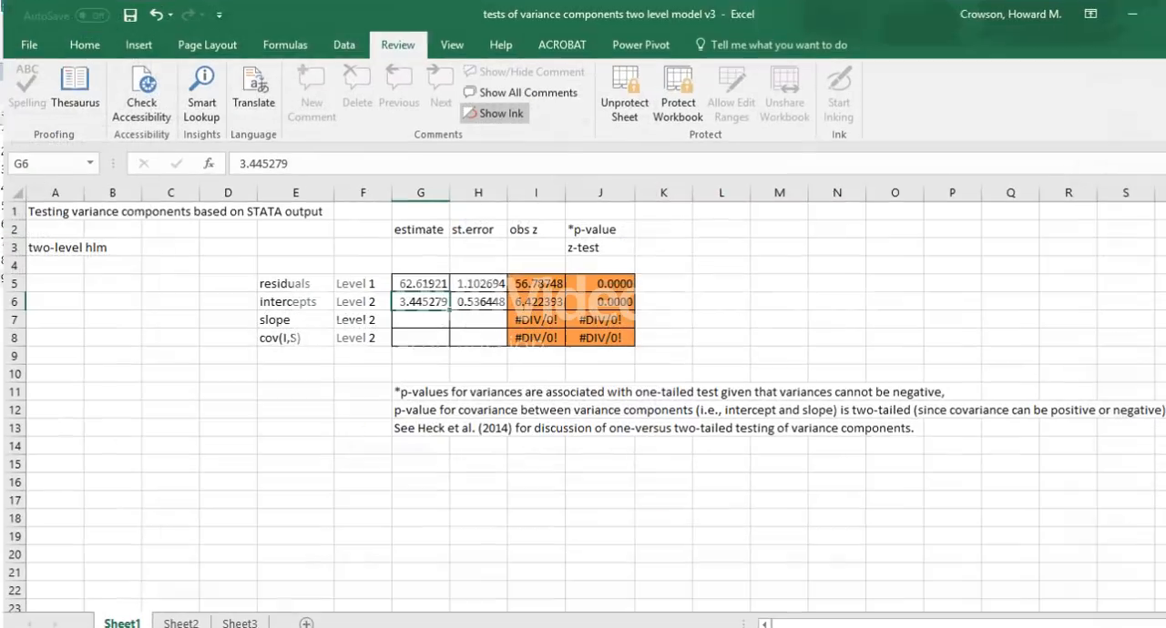
{"action": "key", "text": "ctrl+v"}
{"action": "left_click", "coordinate": [477, 298]}
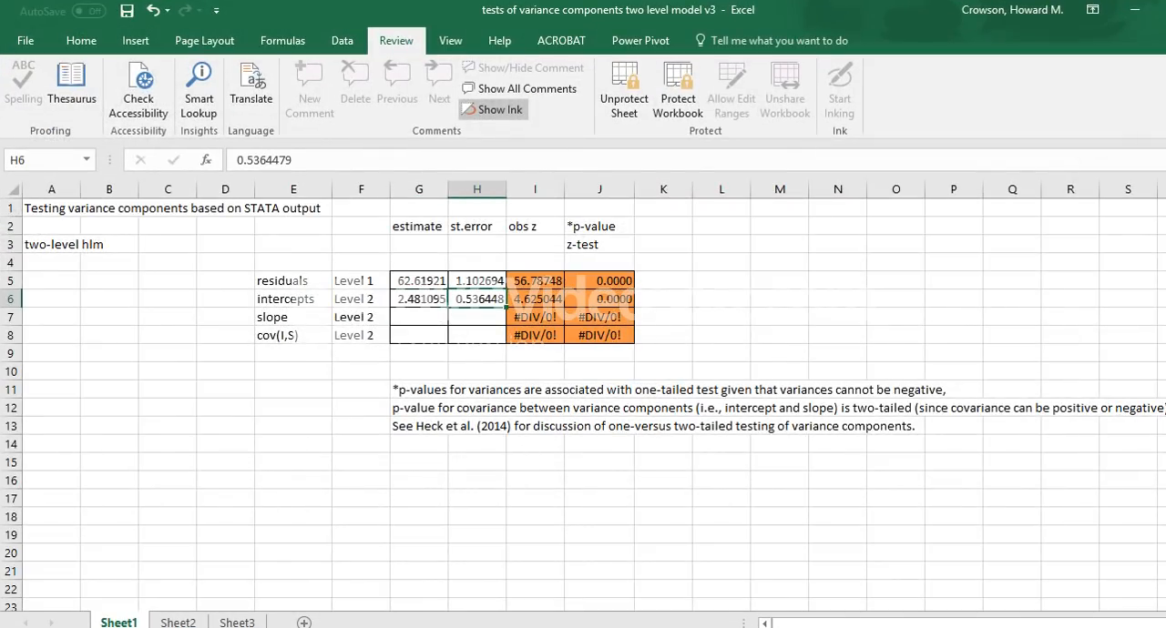
{"action": "key", "text": "alt+Tab"}
{"action": "left_click_drag", "start_coordinate": [504, 451], "coordinate": [445, 451]}
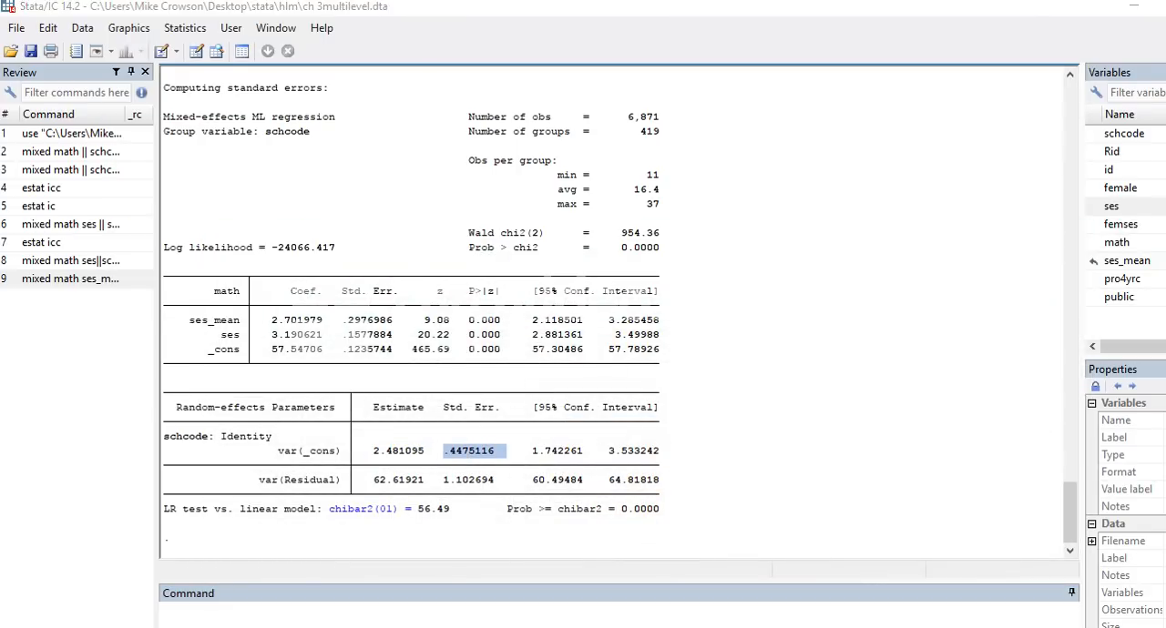
{"action": "key", "text": "alt+Tab"}
{"action": "type", "text": "0.4475116"}
{"action": "left_click", "coordinate": [718, 353]}
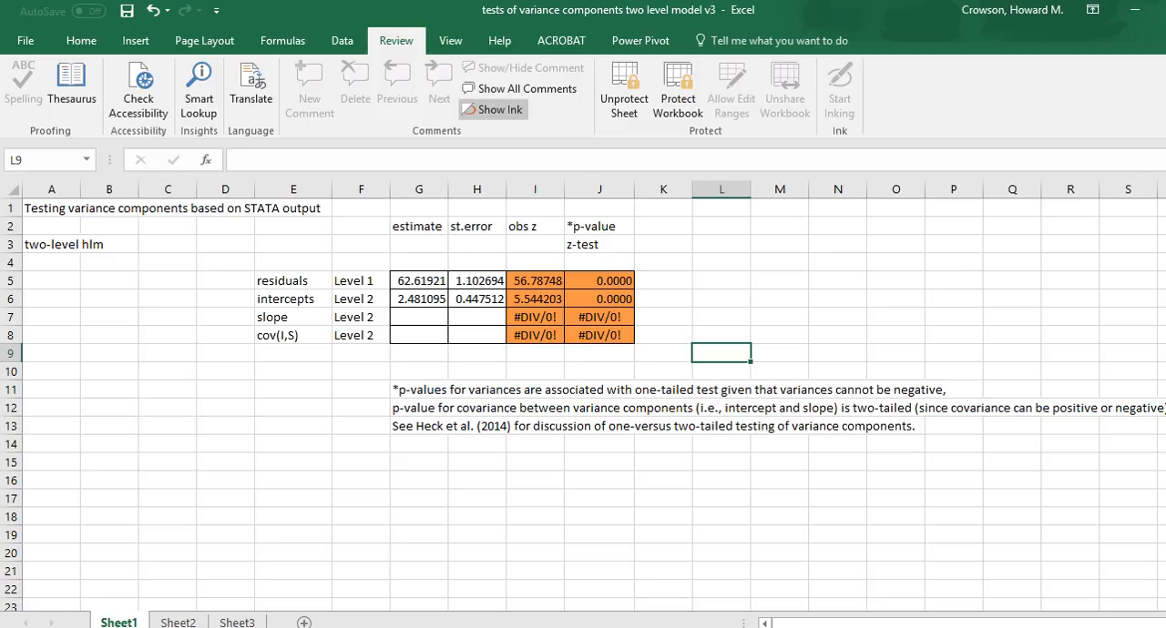
Step: Return to Stata and run estat icc for the model with ses_mean and ses
{"action": "key", "text": "alt+Tab"}
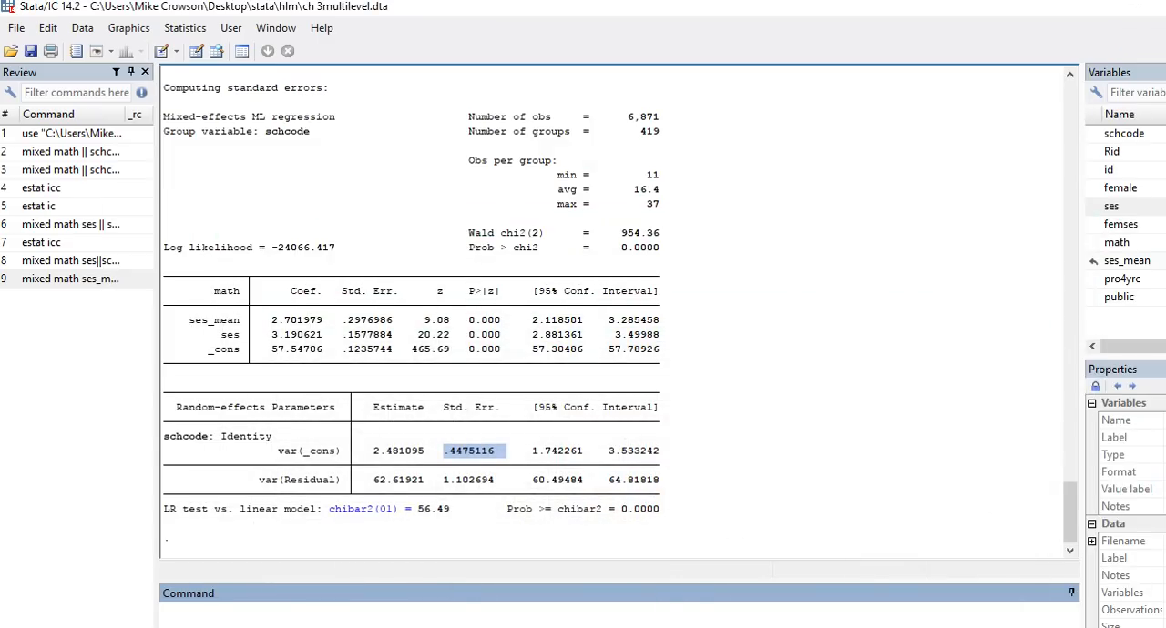
{"action": "type", "text": "estat icc"}
{"action": "key", "text": "Return"}
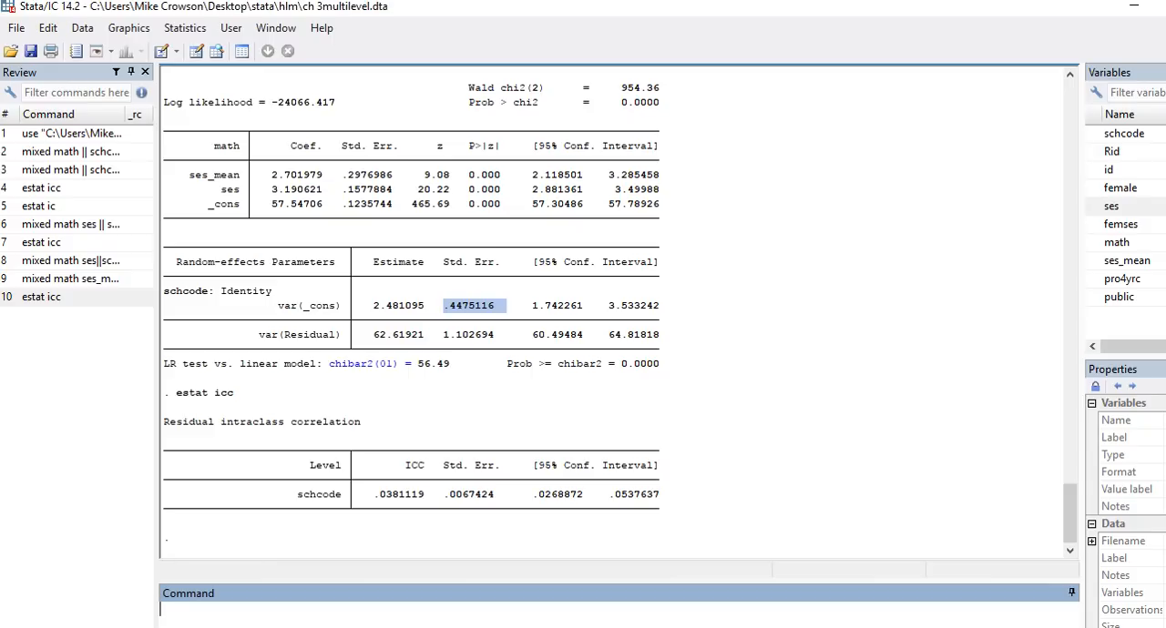
Step: In the Word notes, change the random-slopes heading to "Fixed level 1 and 2 predictors with randomly varying intercepts and slopes"
{"action": "key", "text": "alt+Tab"}
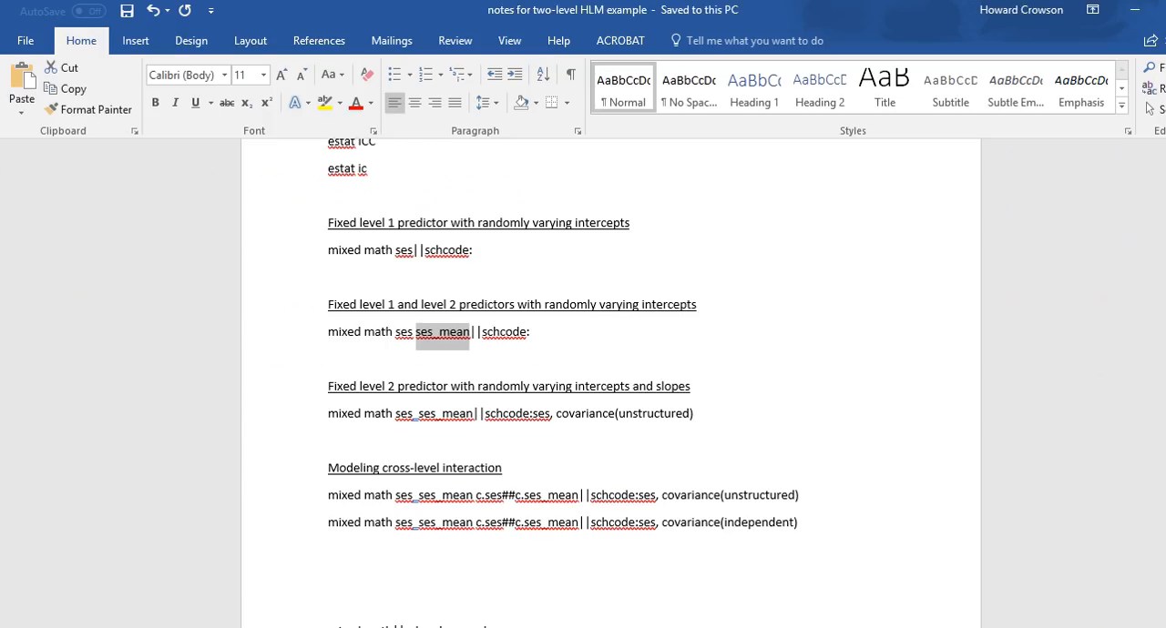
{"action": "scroll", "coordinate": [563, 367], "scroll_direction": "down", "scroll_amount": 2}
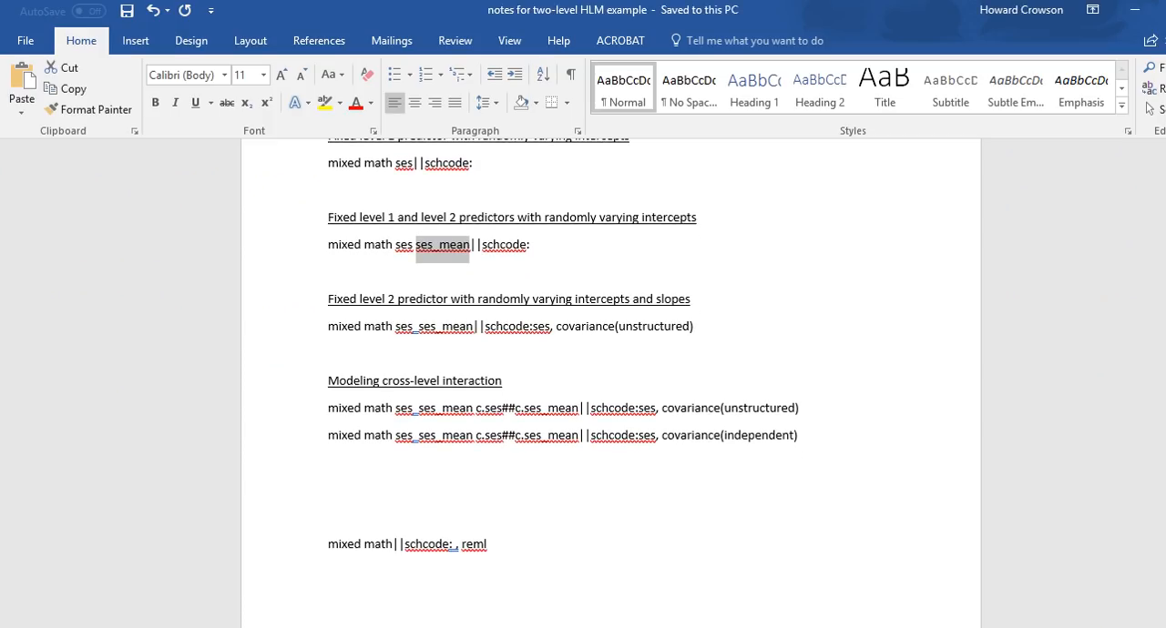
{"action": "left_click", "coordinate": [382, 299]}
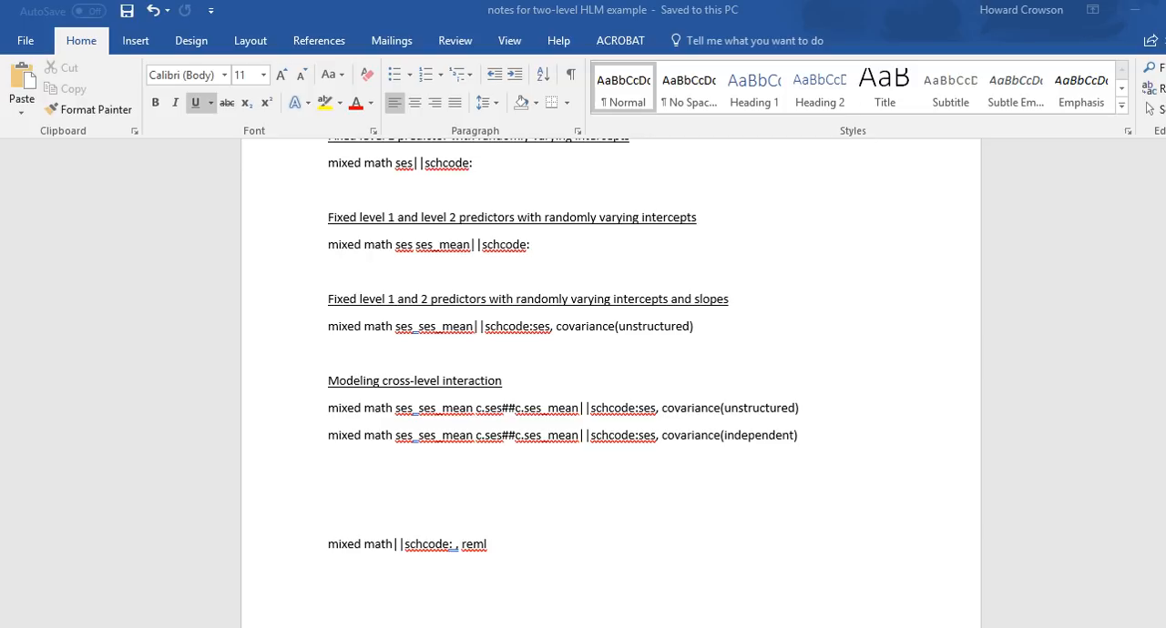
Step: In Stata's multilevel mixed-effects linear regression setup, create a second random-effects equation with schcode as level variable and ses as independent variable
{"action": "key", "text": "alt+Tab"}
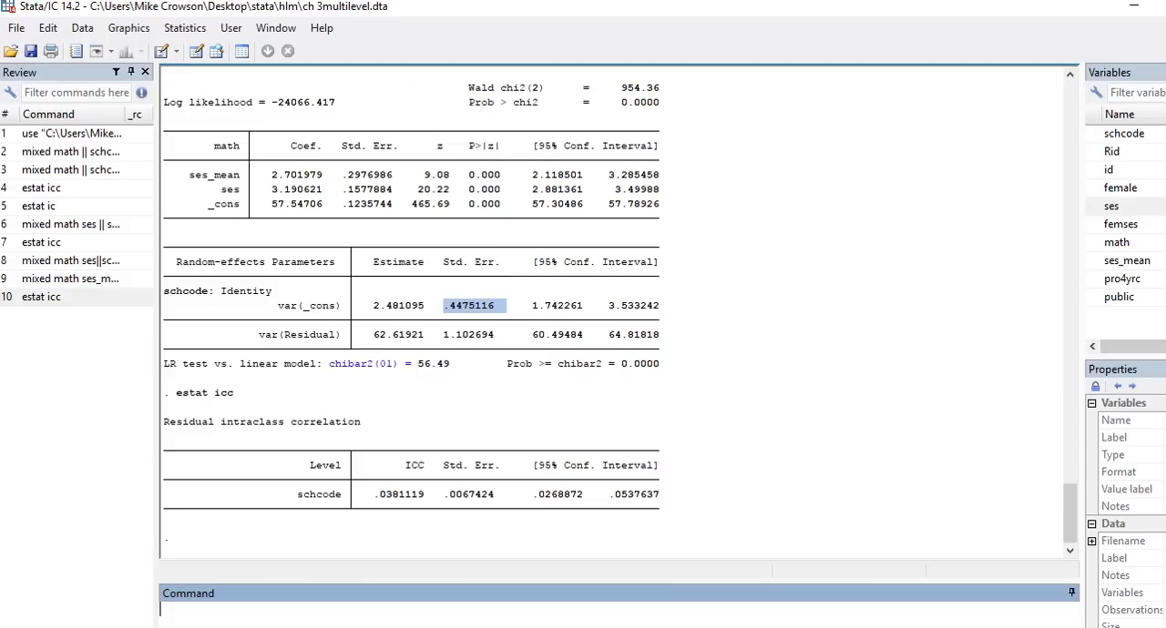
{"action": "left_click", "coordinate": [547, 309]}
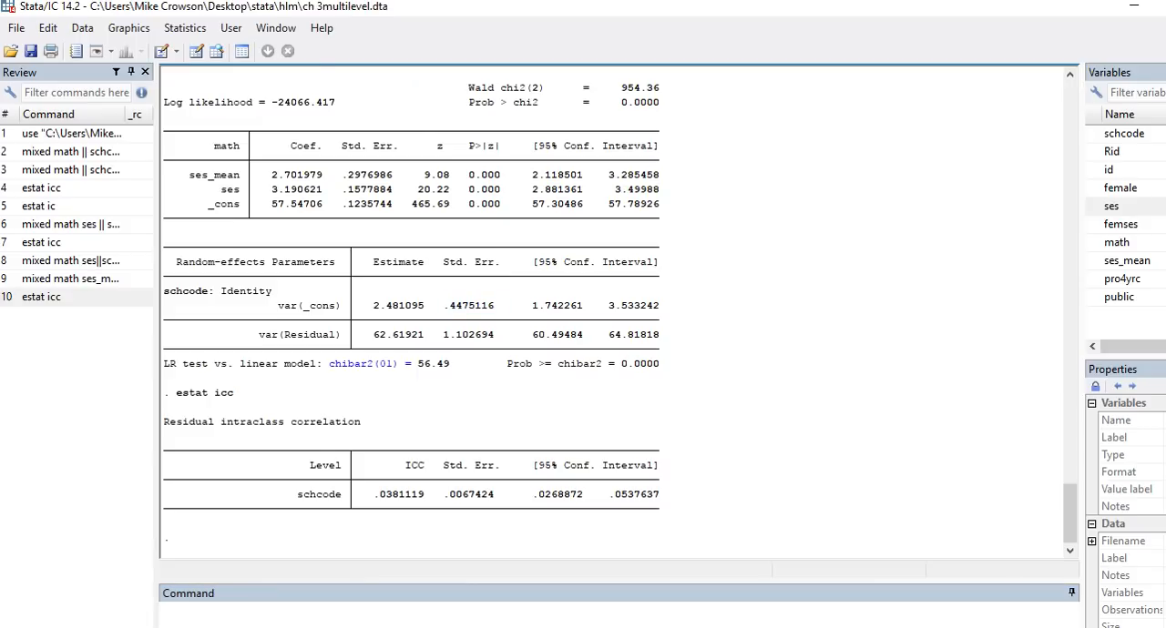
{"action": "left_click", "coordinate": [128, 28]}
{"action": "mouse_move", "coordinate": [185, 28]}
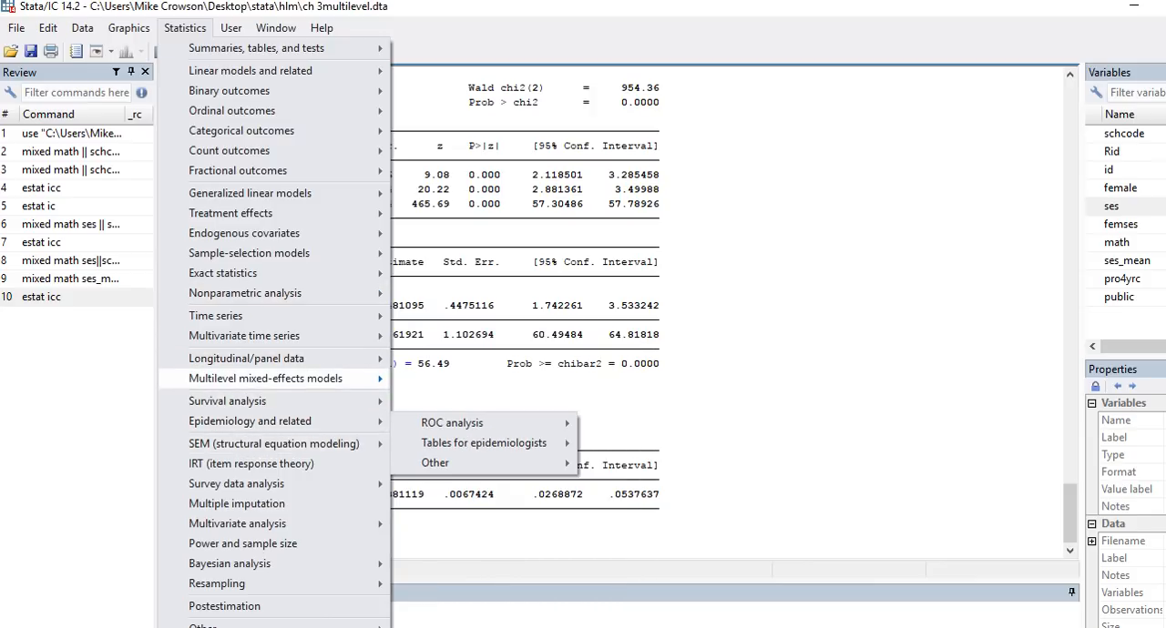
{"action": "mouse_move", "coordinate": [274, 378]}
{"action": "left_click", "coordinate": [461, 380]}
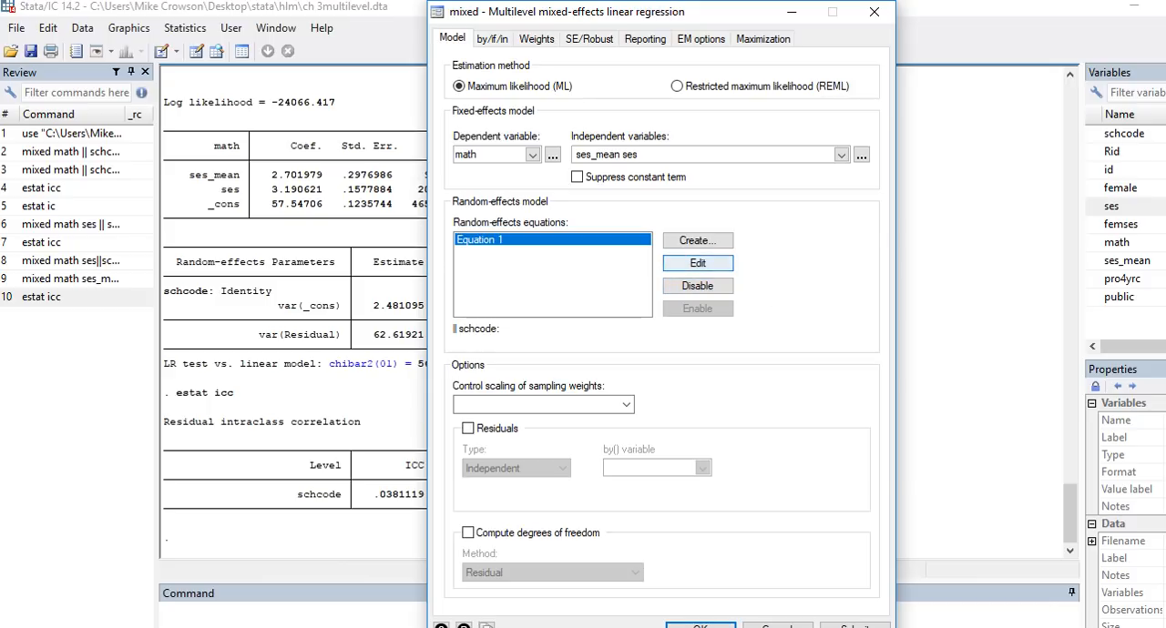
{"action": "left_click", "coordinate": [702, 242]}
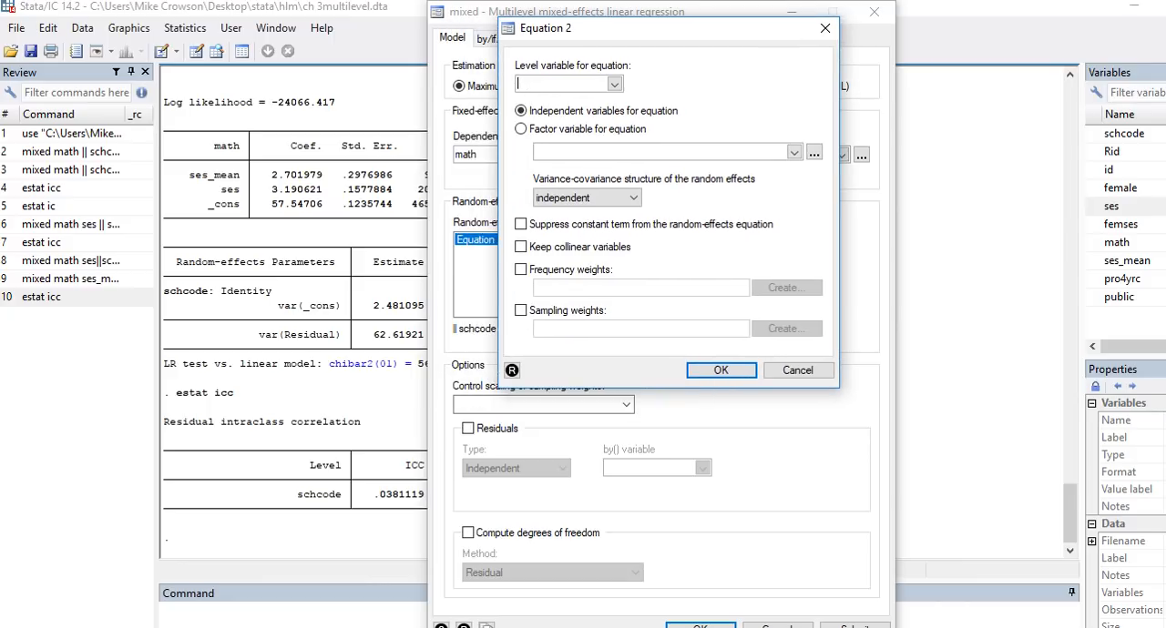
{"action": "left_click", "coordinate": [614, 83]}
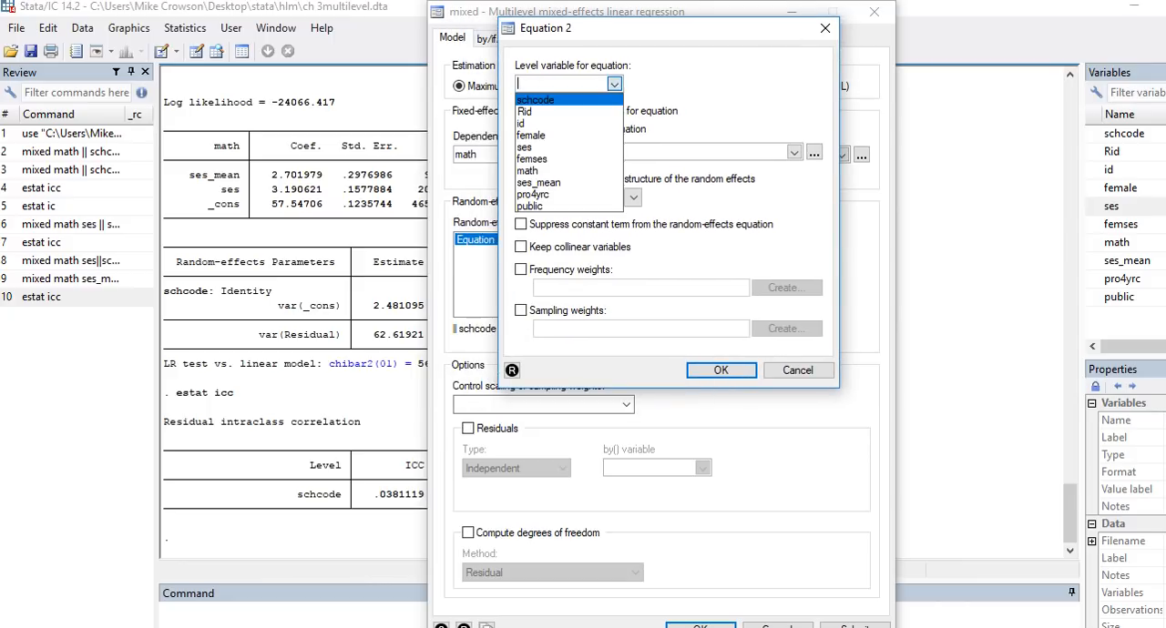
{"action": "left_click", "coordinate": [536, 99]}
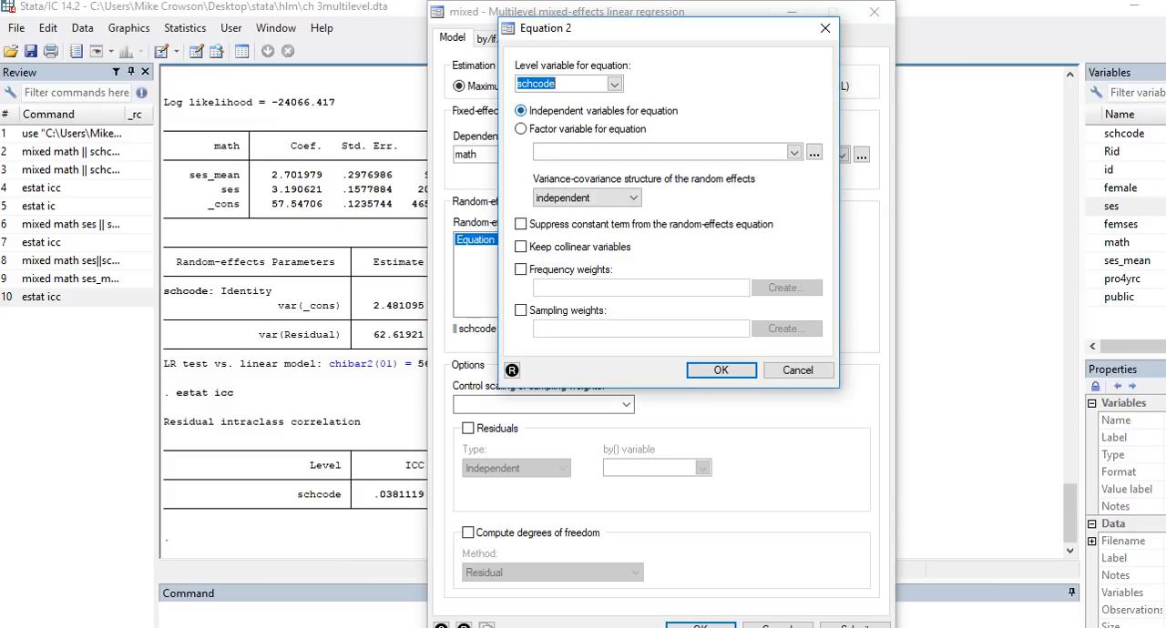
{"action": "left_click", "coordinate": [795, 152]}
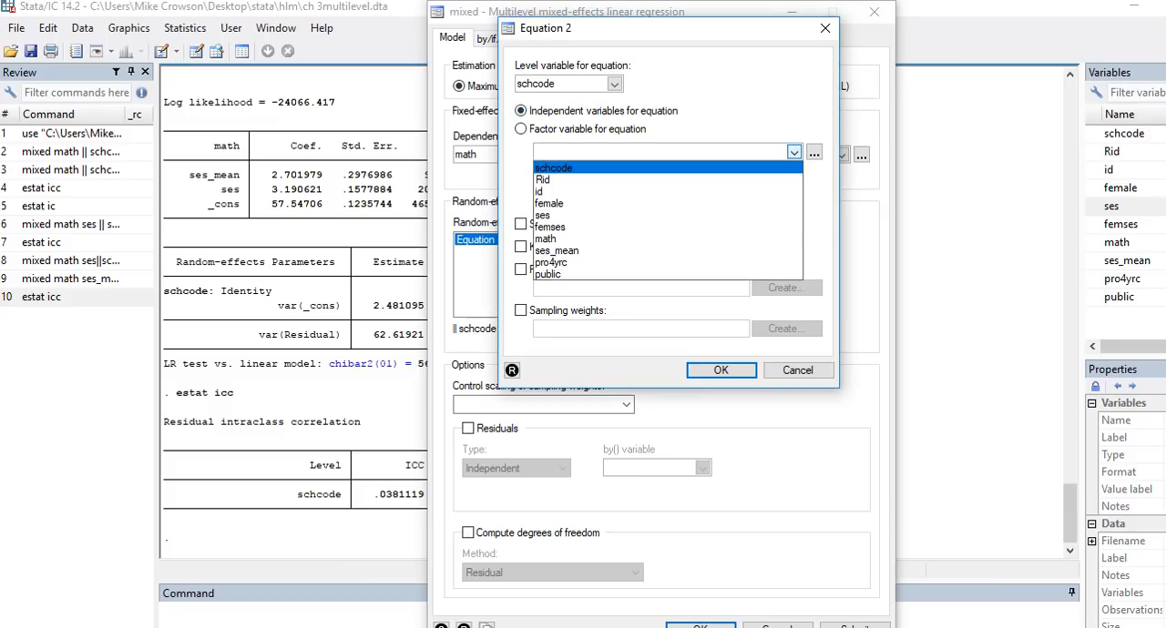
{"action": "type", "text": "ses"}
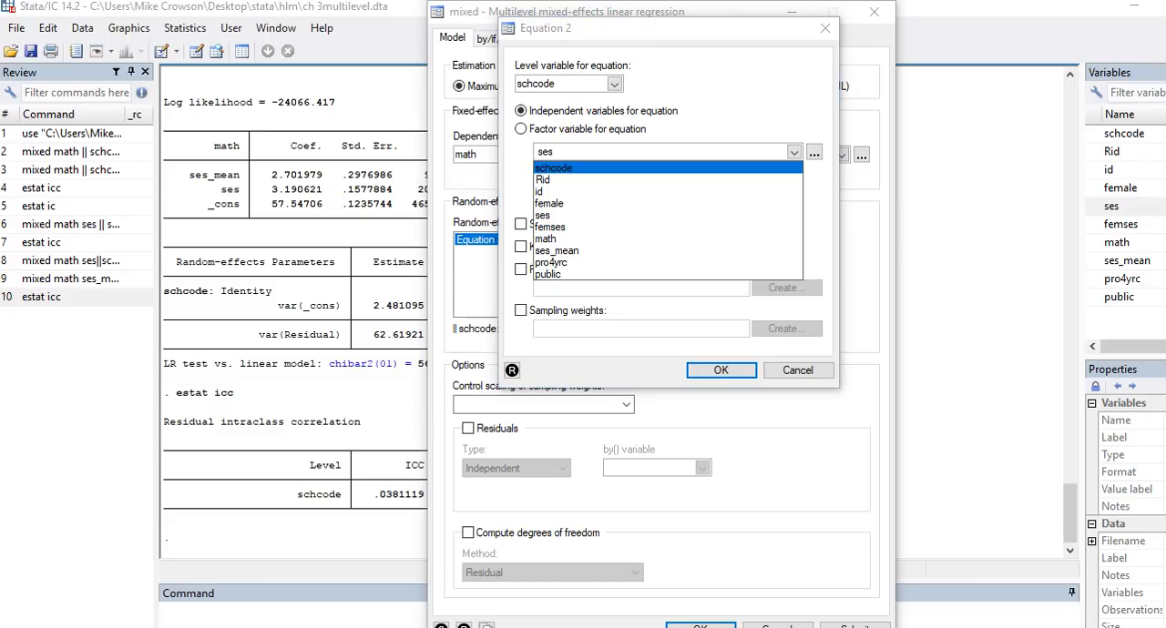
{"action": "key", "text": "Return"}
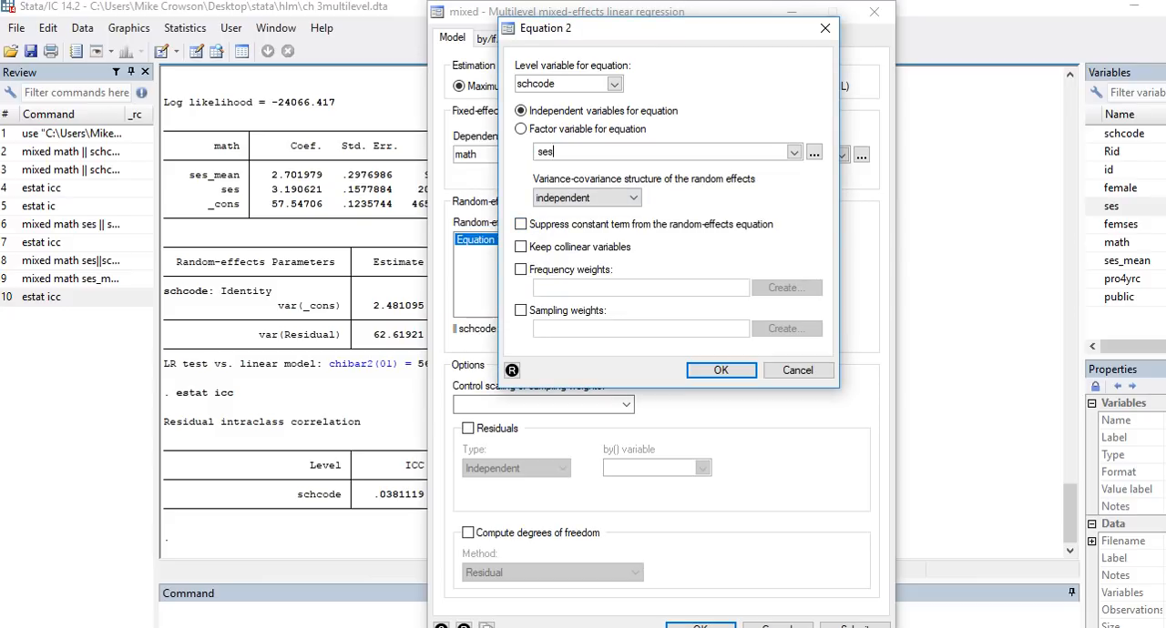
{"action": "key", "text": "Tab"}
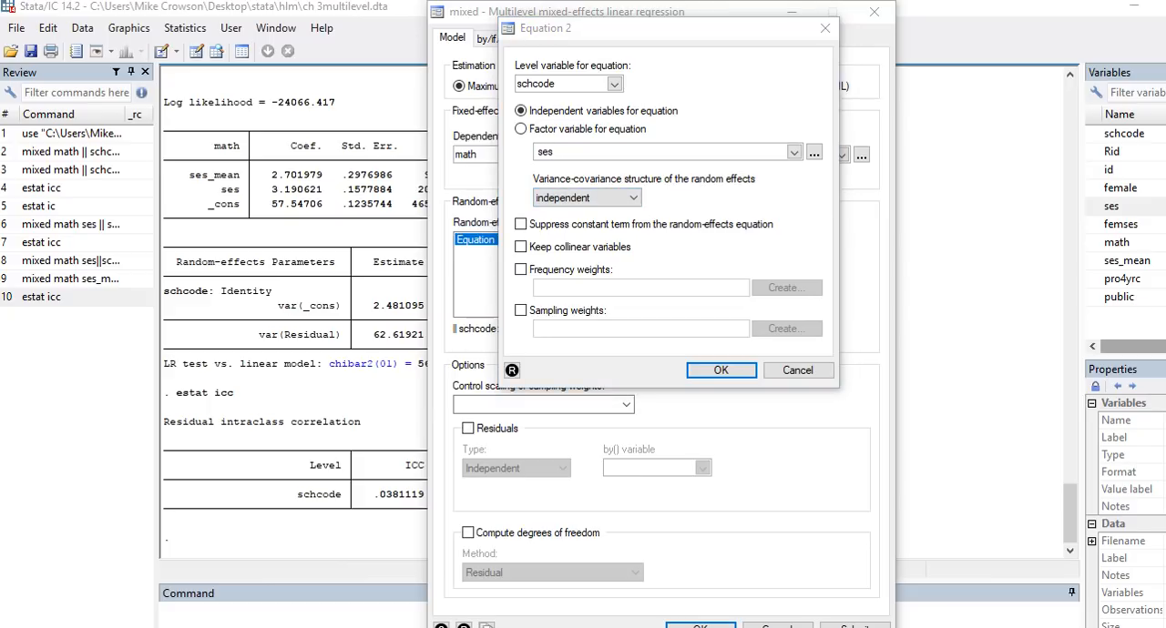
Step: Sketch the independent covariance matrix beside the equation dialog, with σ²μ0j and σ²μ1j on the diagonal and zeros off the diagonal
{"action": "mouse_move", "coordinate": [934, 219]}
{"action": "left_mouse_down"}
{"action": "mouse_move", "coordinate": [901, 259]}
{"action": "mouse_move", "coordinate": [898, 233]}
{"action": "mouse_move", "coordinate": [925, 260]}
{"action": "mouse_move", "coordinate": [959, 258]}
{"action": "mouse_move", "coordinate": [952, 270]}
{"action": "left_mouse_up"}
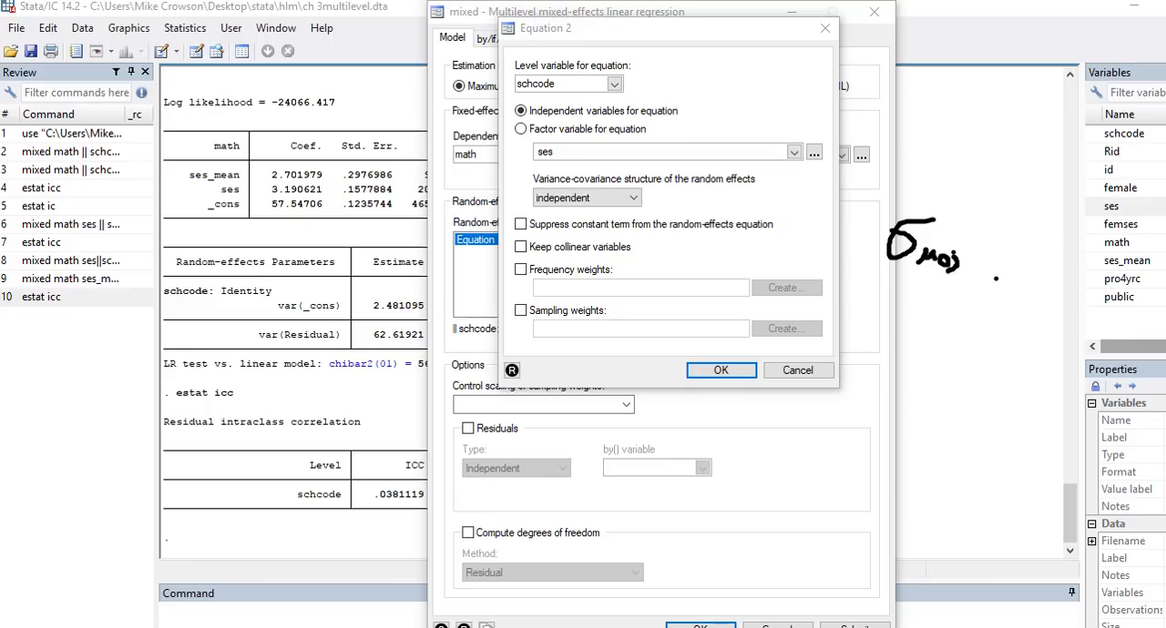
{"action": "mouse_move", "coordinate": [932, 211]}
{"action": "left_mouse_down"}
{"action": "mouse_move", "coordinate": [952, 213]}
{"action": "mouse_move", "coordinate": [936, 224]}
{"action": "left_mouse_up"}
{"action": "mouse_move", "coordinate": [996, 279]}
{"action": "left_mouse_down"}
{"action": "mouse_move", "coordinate": [962, 294]}
{"action": "mouse_move", "coordinate": [964, 312]}
{"action": "mouse_move", "coordinate": [977, 288]}
{"action": "mouse_move", "coordinate": [1022, 323]}
{"action": "mouse_move", "coordinate": [1009, 332]}
{"action": "left_mouse_up"}
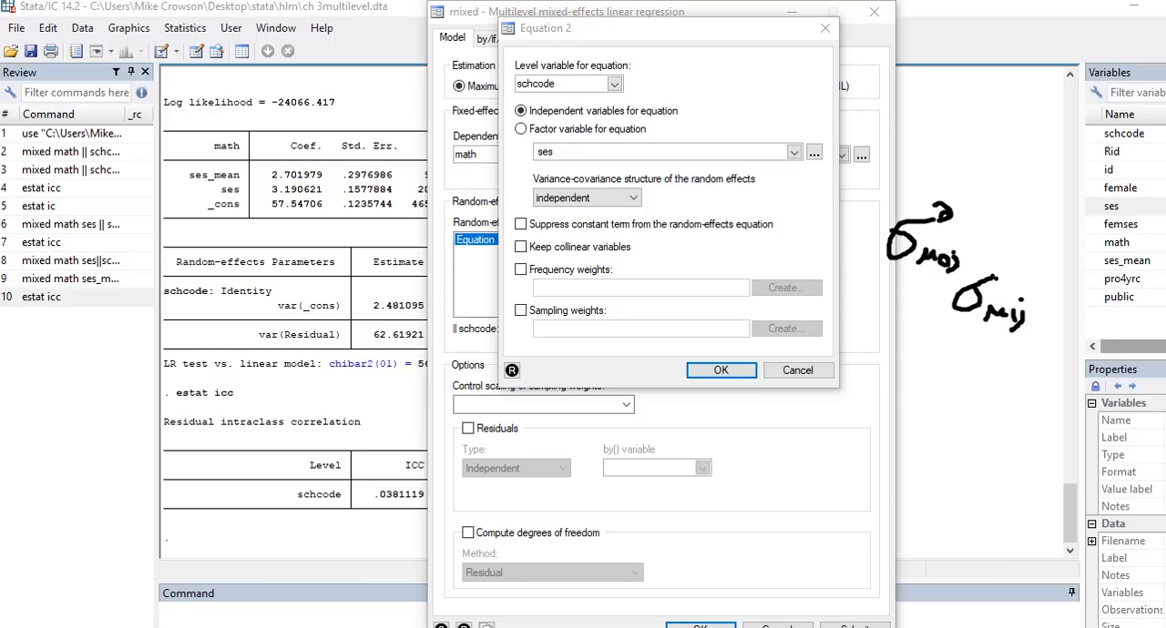
{"action": "left_click_drag", "start_coordinate": [999, 266], "coordinate": [1018, 278]}
{"action": "mouse_move", "coordinate": [914, 292]}
{"action": "left_mouse_down"}
{"action": "mouse_move", "coordinate": [900, 319]}
{"action": "mouse_move", "coordinate": [915, 294]}
{"action": "left_mouse_up"}
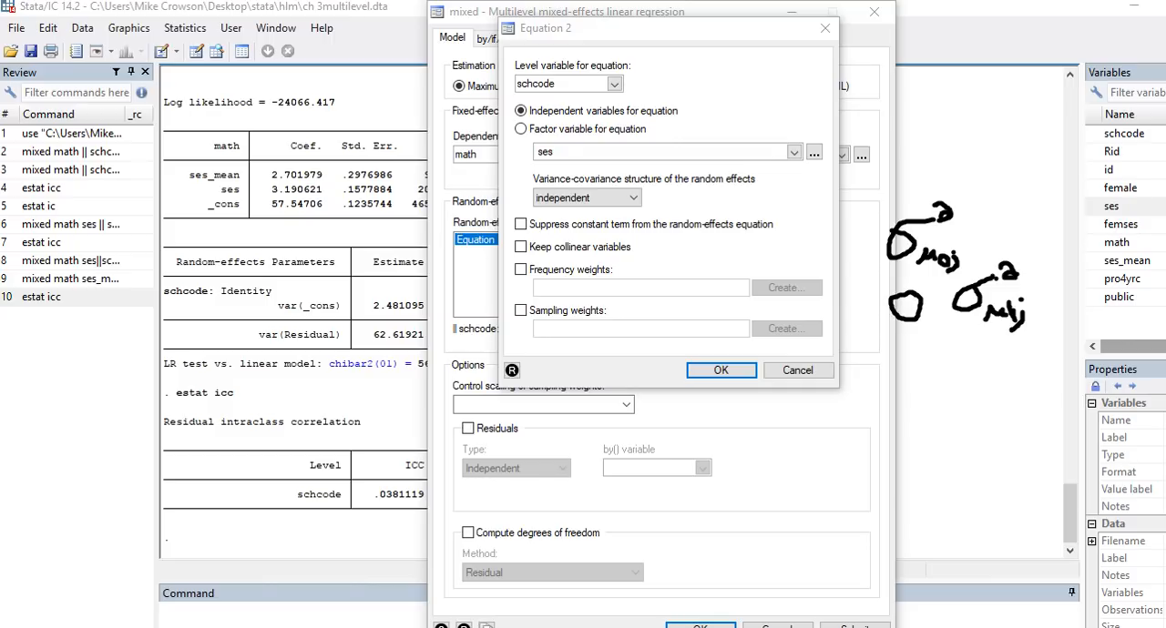
{"action": "mouse_move", "coordinate": [1000, 208]}
{"action": "left_mouse_down"}
{"action": "mouse_move", "coordinate": [986, 223]}
{"action": "mouse_move", "coordinate": [1031, 216]}
{"action": "mouse_move", "coordinate": [1004, 207]}
{"action": "left_mouse_up"}
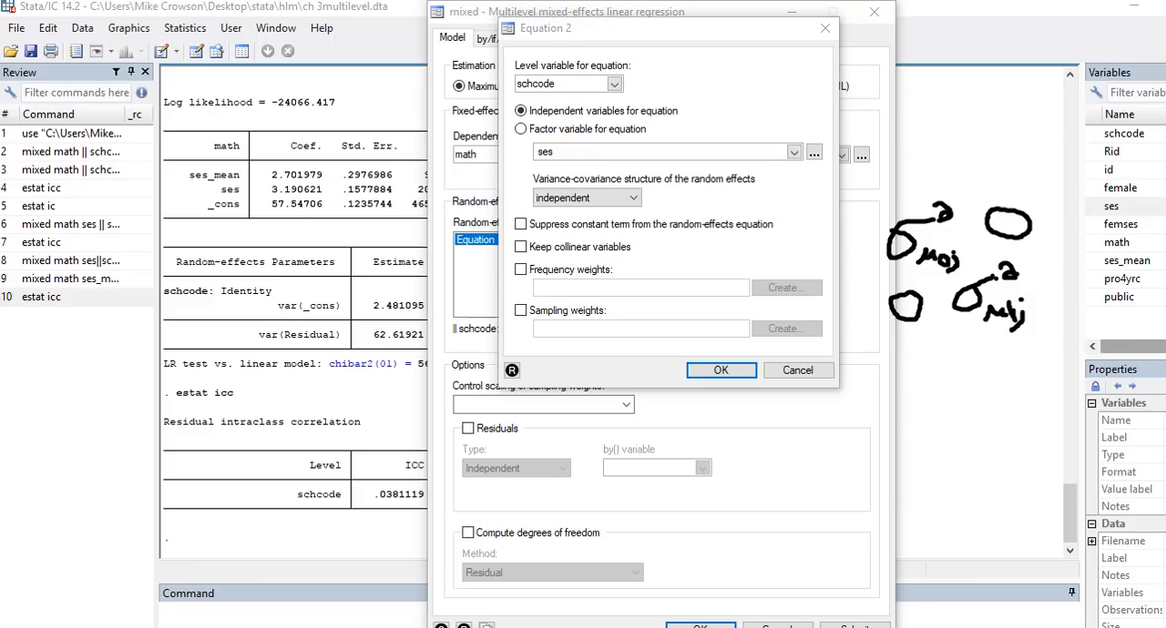
Step: Sketch a second matrix below the first with the intercept and slope variances and their covariance, and clear all drawings
{"action": "mouse_move", "coordinate": [969, 388]}
{"action": "left_mouse_down"}
{"action": "mouse_move", "coordinate": [932, 412]}
{"action": "mouse_move", "coordinate": [975, 383]}
{"action": "mouse_move", "coordinate": [990, 393]}
{"action": "mouse_move", "coordinate": [967, 427]}
{"action": "mouse_move", "coordinate": [984, 427]}
{"action": "left_mouse_up"}
{"action": "mouse_move", "coordinate": [997, 419]}
{"action": "left_mouse_down"}
{"action": "mouse_move", "coordinate": [1014, 450]}
{"action": "mouse_move", "coordinate": [1047, 422]}
{"action": "mouse_move", "coordinate": [1042, 461]}
{"action": "mouse_move", "coordinate": [1060, 468]}
{"action": "left_mouse_up"}
{"action": "left_click", "coordinate": [998, 412]}
{"action": "left_click", "coordinate": [1066, 446]}
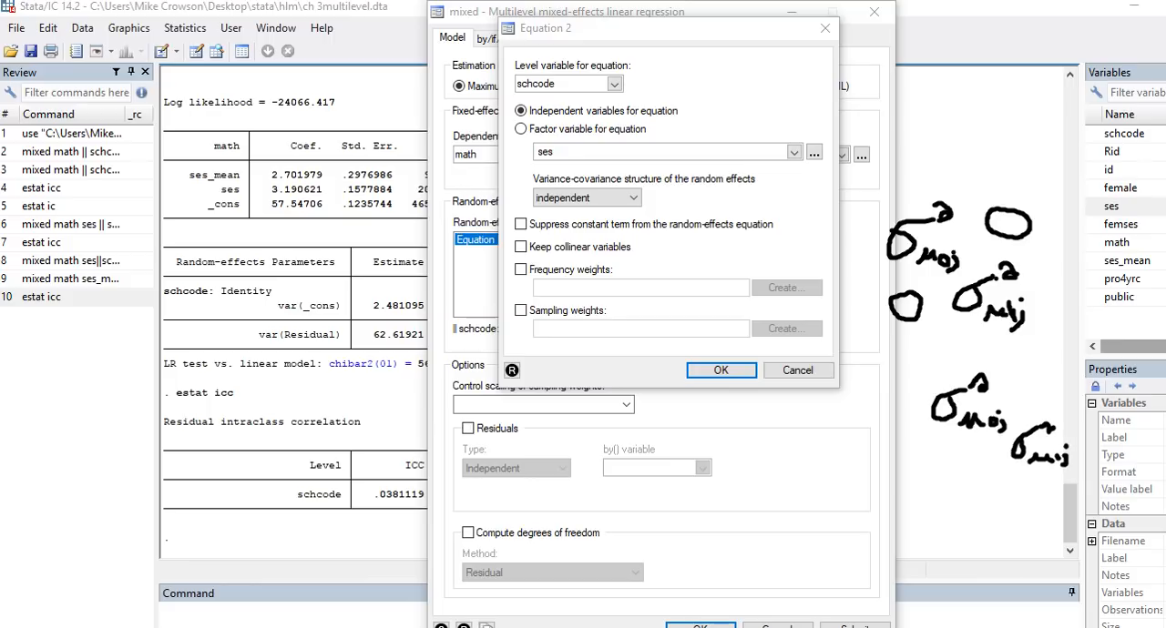
{"action": "mouse_move", "coordinate": [945, 444]}
{"action": "left_mouse_down"}
{"action": "mouse_move", "coordinate": [936, 467]}
{"action": "mouse_move", "coordinate": [929, 448]}
{"action": "mouse_move", "coordinate": [946, 472]}
{"action": "mouse_move", "coordinate": [954, 463]}
{"action": "mouse_move", "coordinate": [967, 477]}
{"action": "mouse_move", "coordinate": [986, 462]}
{"action": "mouse_move", "coordinate": [998, 480]}
{"action": "mouse_move", "coordinate": [1008, 413]}
{"action": "left_mouse_up"}
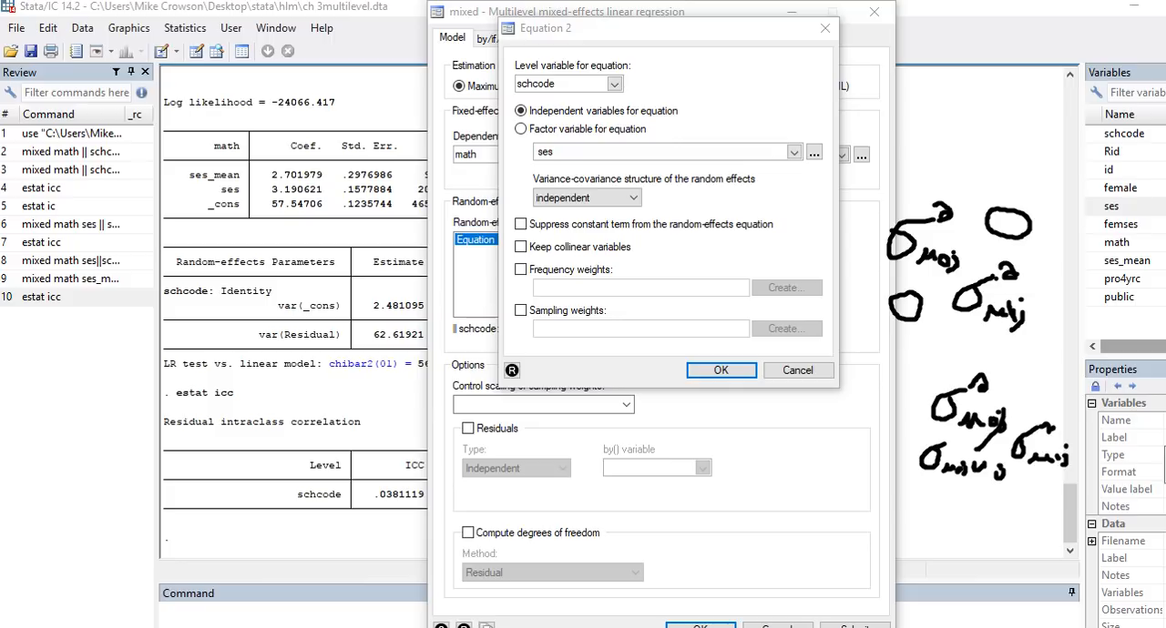
{"action": "key", "text": "Escape"}
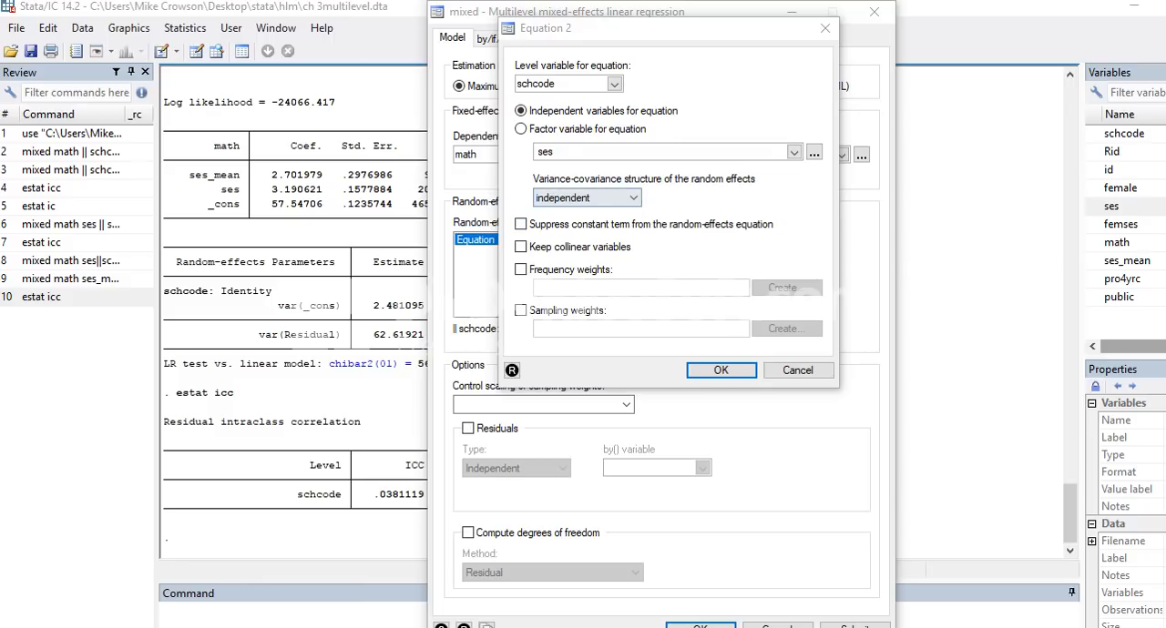
Step: Accept the schcode: ses equation with independent covariance and run the mixed-effects regression
{"action": "left_click", "coordinate": [721, 369]}
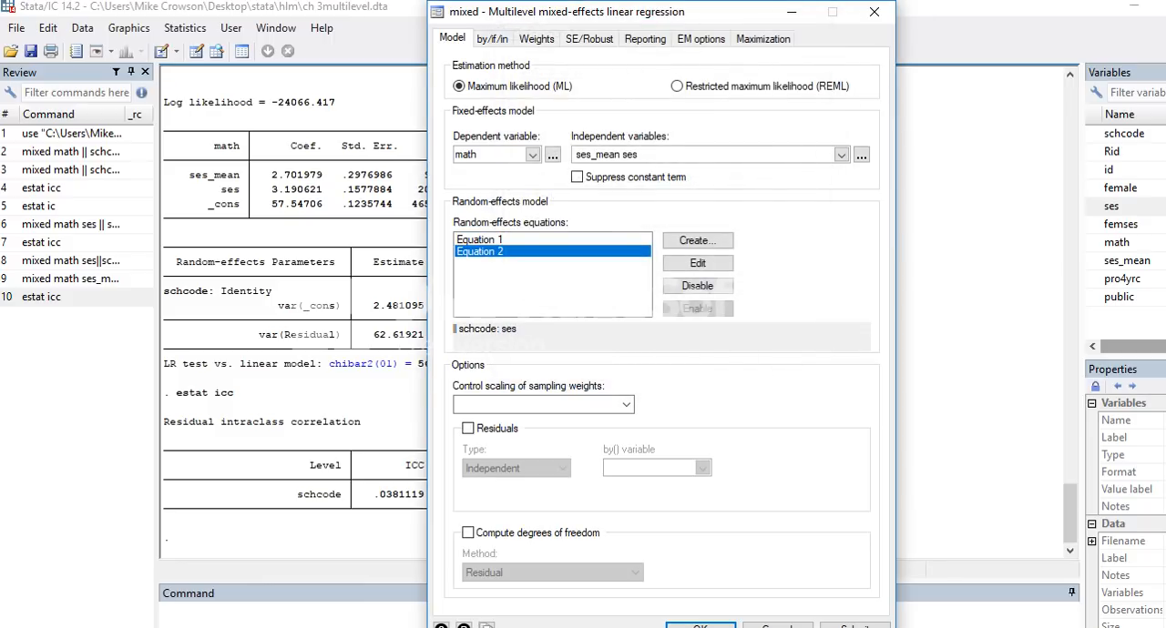
{"action": "left_click", "coordinate": [700, 627]}
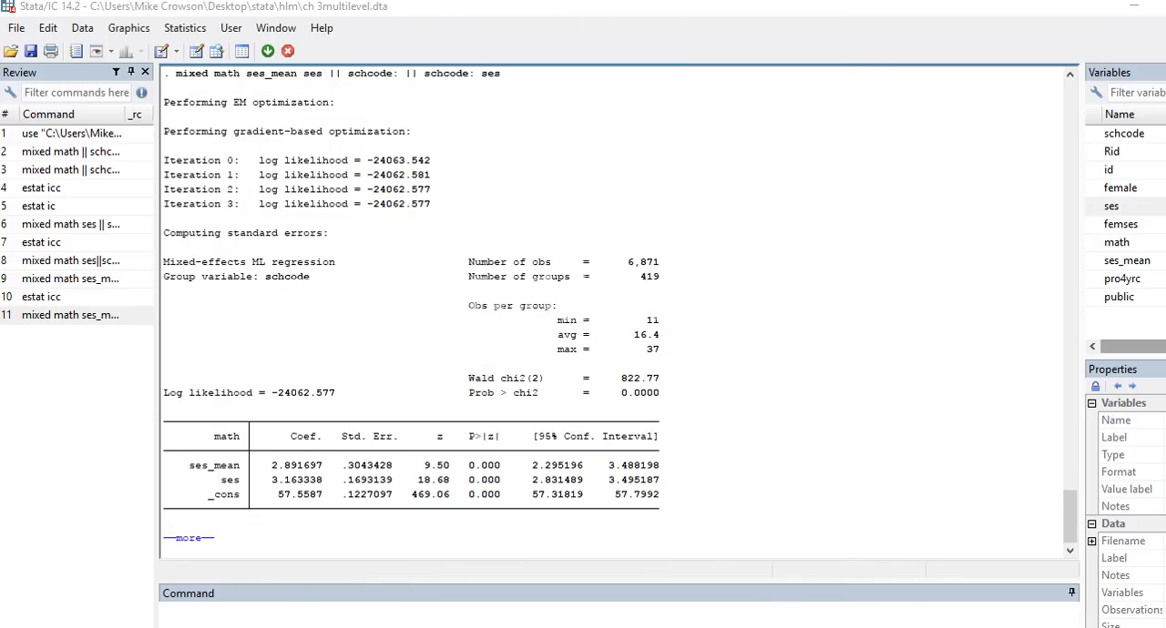
Step: Show the remaining regression output, handwrite σ² labels beside the residual, intercept and slope variances, and clear the drawings
{"action": "left_click", "coordinate": [268, 51]}
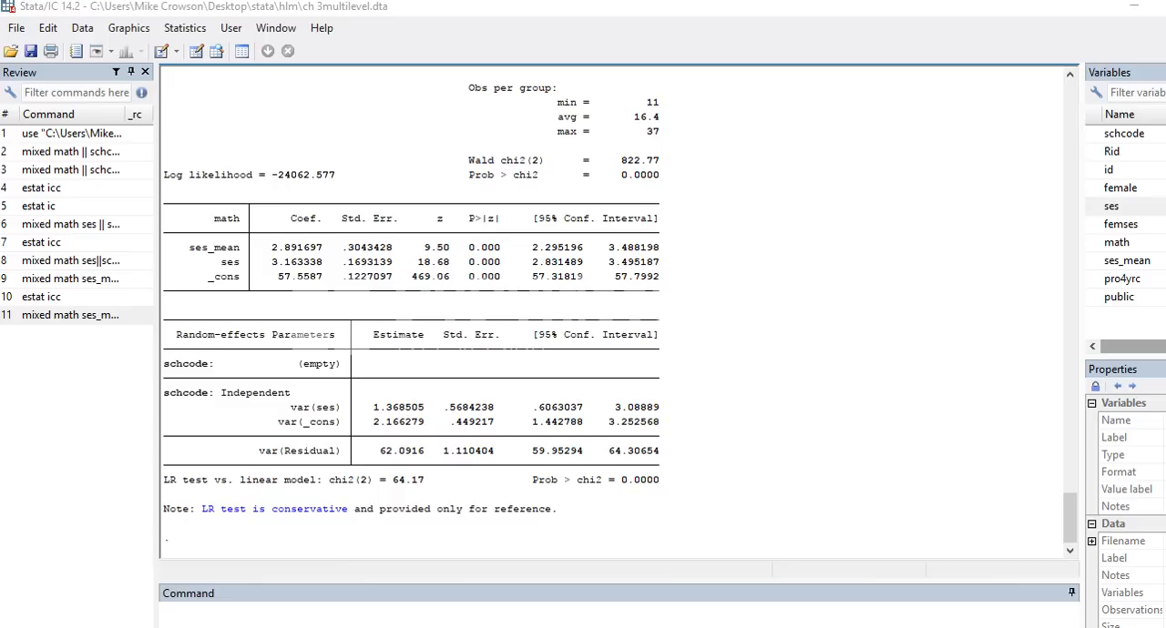
{"action": "mouse_move", "coordinate": [218, 449]}
{"action": "left_mouse_down"}
{"action": "mouse_move", "coordinate": [209, 486]}
{"action": "mouse_move", "coordinate": [200, 464]}
{"action": "mouse_move", "coordinate": [229, 458]}
{"action": "mouse_move", "coordinate": [217, 485]}
{"action": "mouse_move", "coordinate": [244, 490]}
{"action": "left_mouse_up"}
{"action": "left_click", "coordinate": [237, 468]}
{"action": "mouse_move", "coordinate": [217, 415]}
{"action": "left_mouse_down"}
{"action": "mouse_move", "coordinate": [237, 413]}
{"action": "mouse_move", "coordinate": [208, 436]}
{"action": "mouse_move", "coordinate": [233, 431]}
{"action": "mouse_move", "coordinate": [248, 410]}
{"action": "mouse_move", "coordinate": [252, 432]}
{"action": "left_mouse_up"}
{"action": "mouse_move", "coordinate": [272, 375]}
{"action": "left_mouse_down"}
{"action": "mouse_move", "coordinate": [259, 386]}
{"action": "mouse_move", "coordinate": [277, 378]}
{"action": "mouse_move", "coordinate": [269, 402]}
{"action": "mouse_move", "coordinate": [280, 406]}
{"action": "left_mouse_up"}
{"action": "left_click", "coordinate": [280, 390]}
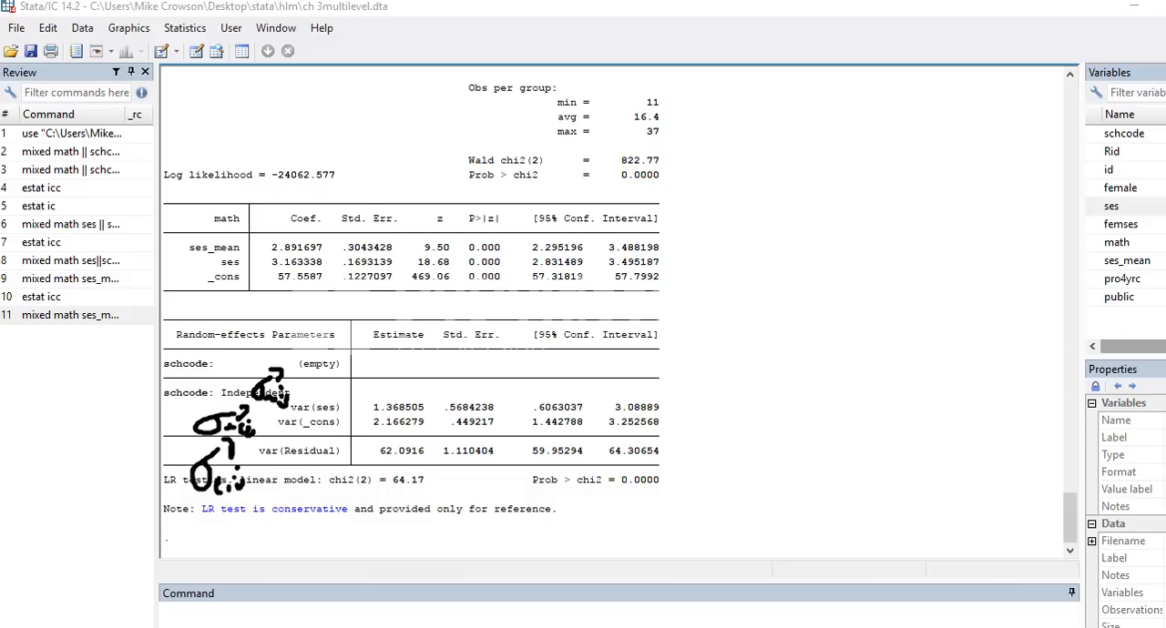
{"action": "left_click", "coordinate": [1165, 465]}
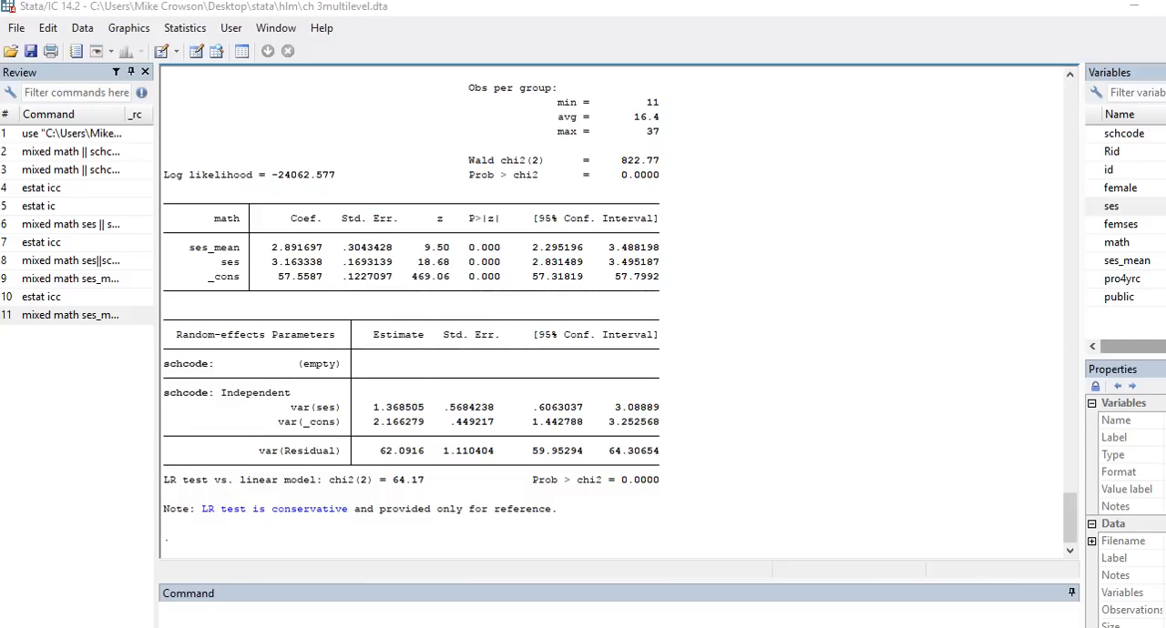
Step: Copy the residual variance estimate 62.0916 and standard error 1.110404 from the Stata output into the residuals row of the Excel sheet
{"action": "left_click_drag", "start_coordinate": [430, 452], "coordinate": [374, 451]}
{"action": "key", "text": "ctrl+c"}
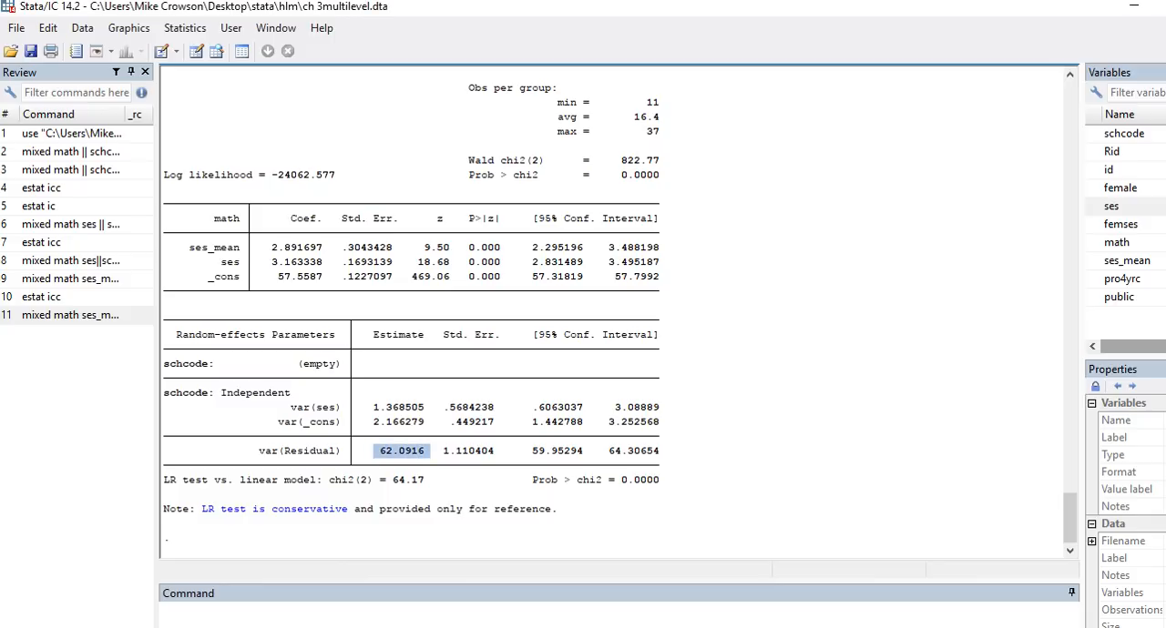
{"action": "key", "text": "alt+Tab"}
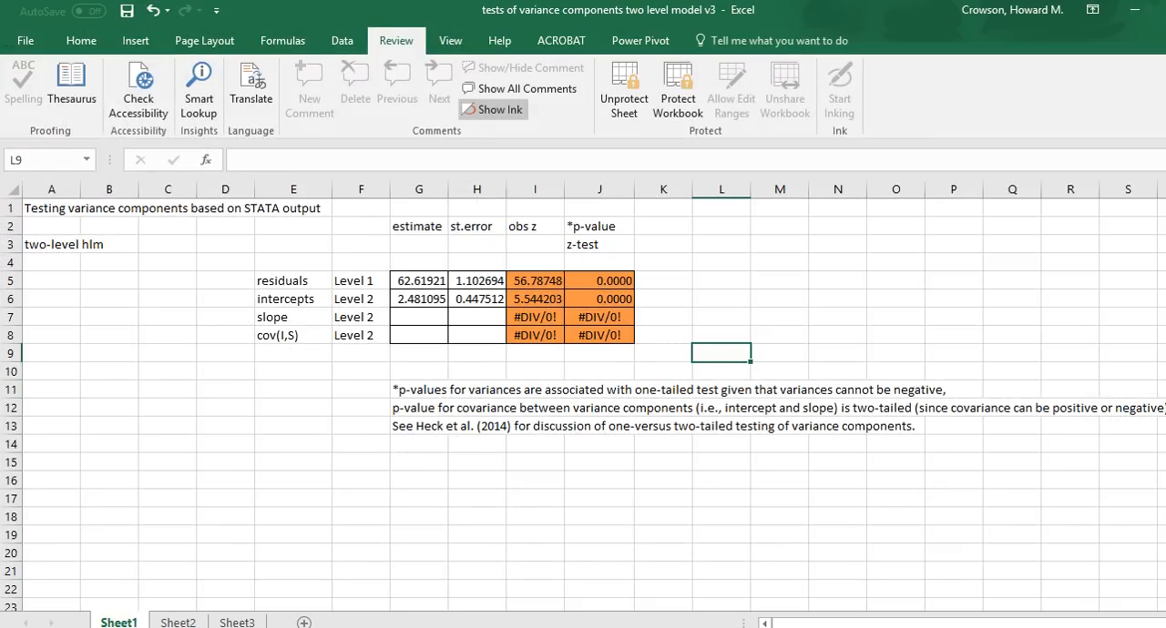
{"action": "left_click", "coordinate": [419, 280]}
{"action": "key", "text": "ctrl+v"}
{"action": "left_click", "coordinate": [476, 280]}
{"action": "key", "text": "alt+Tab"}
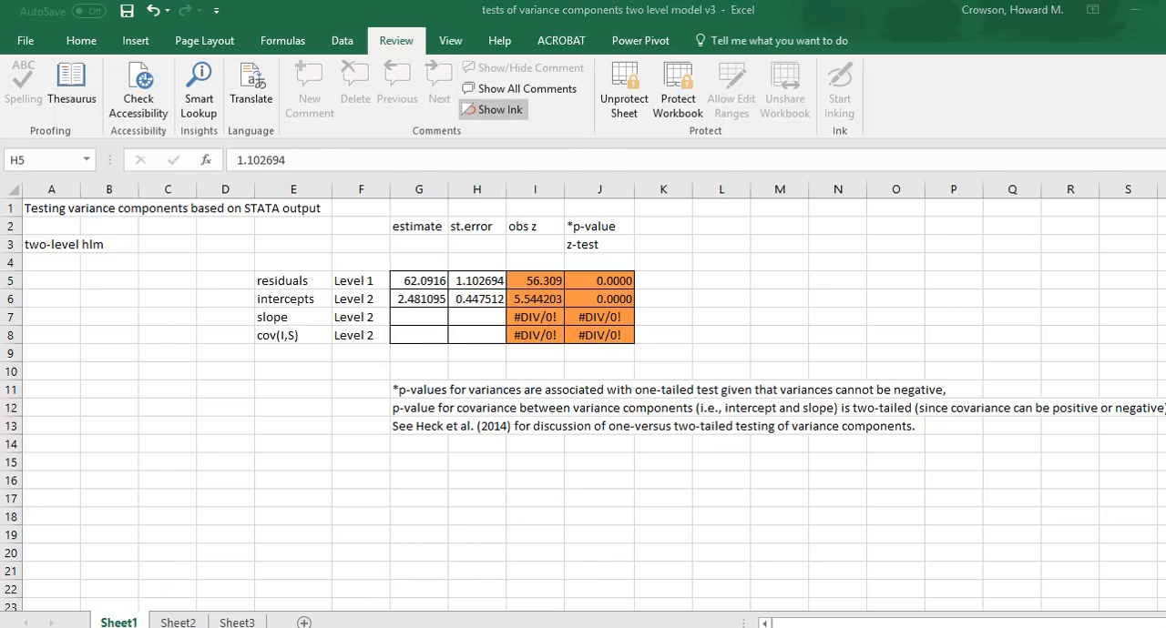
{"action": "left_click_drag", "start_coordinate": [497, 451], "coordinate": [443, 451]}
{"action": "key", "text": "ctrl+c"}
{"action": "key", "text": "alt+Tab"}
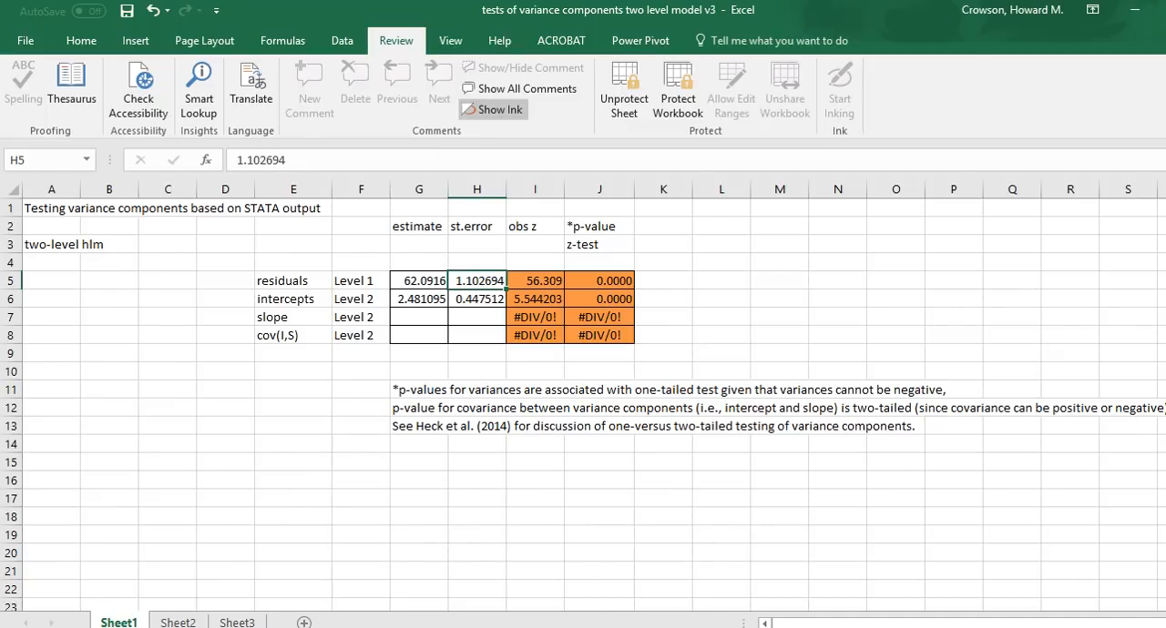
{"action": "key", "text": "ctrl+v"}
Step: Replace the intercepts row in Excel with Stata's var(_cons) estimate 2.166279 and standard error .449217
{"action": "left_click", "coordinate": [419, 299]}
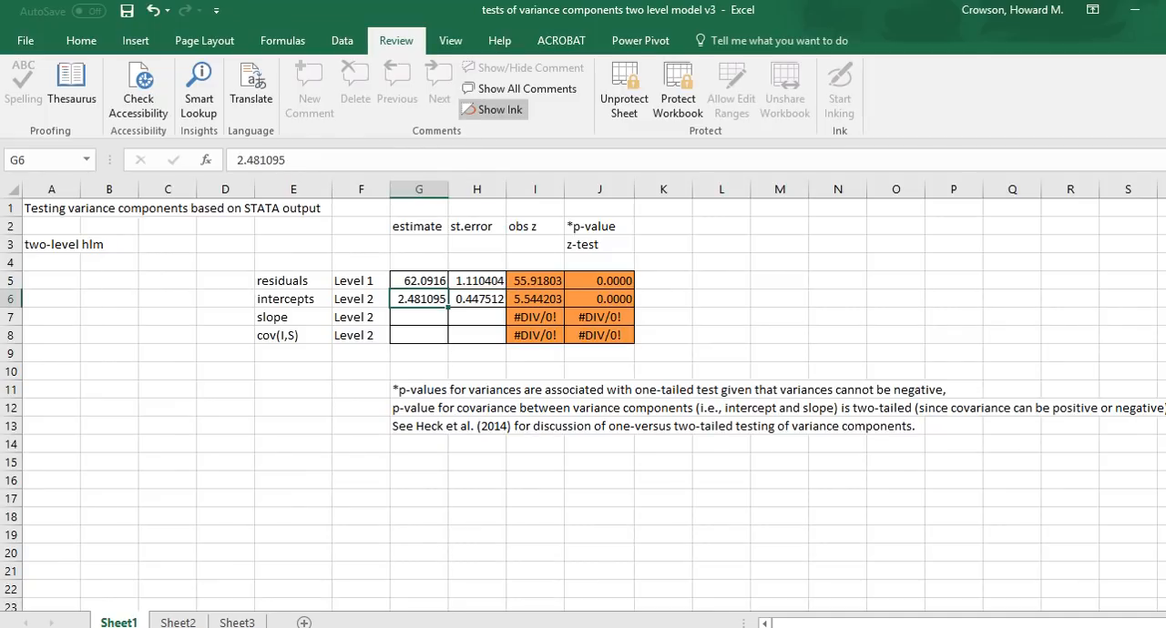
{"action": "key", "text": "alt+Tab"}
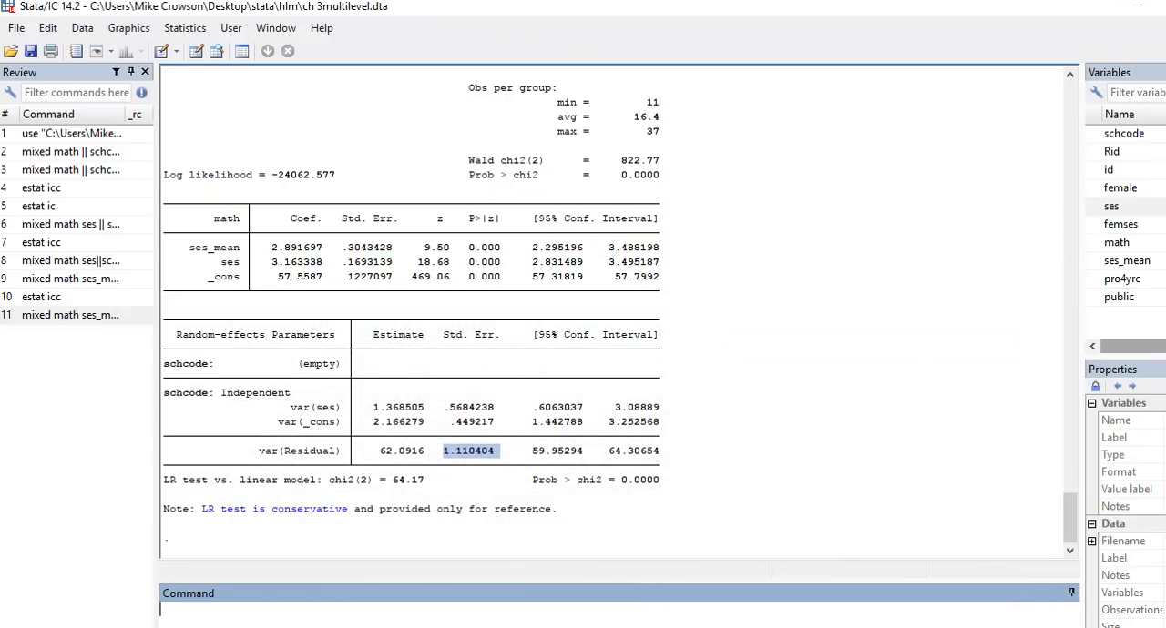
{"action": "left_click_drag", "start_coordinate": [426, 422], "coordinate": [372, 421]}
{"action": "key", "text": "ctrl+c"}
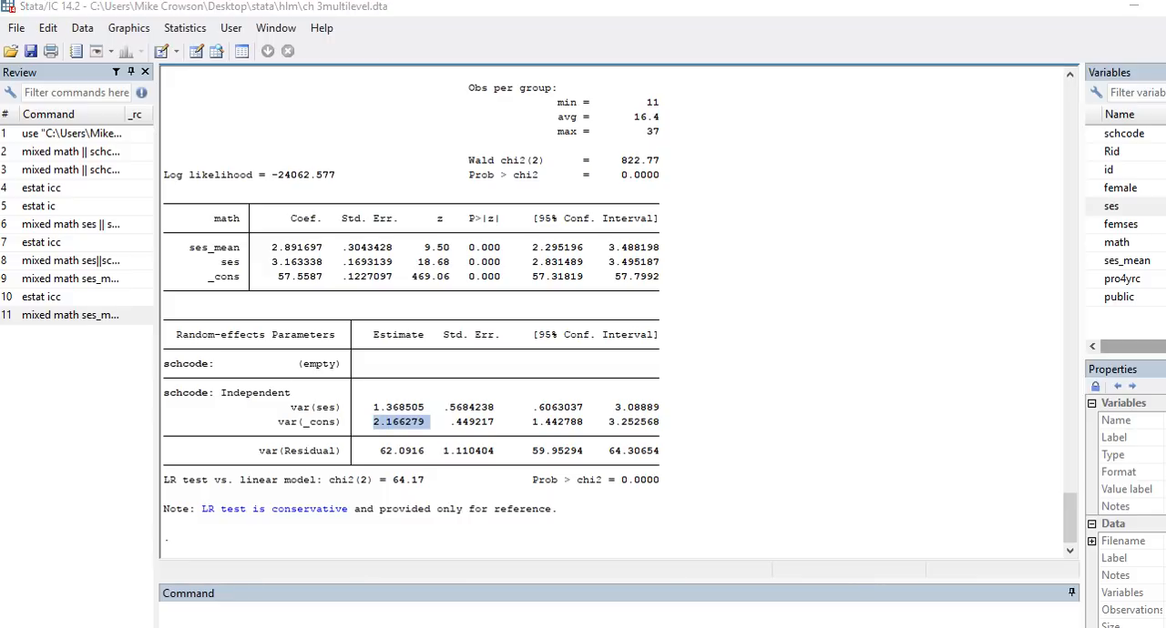
{"action": "key", "text": "alt+Tab"}
{"action": "key", "text": "ctrl+v"}
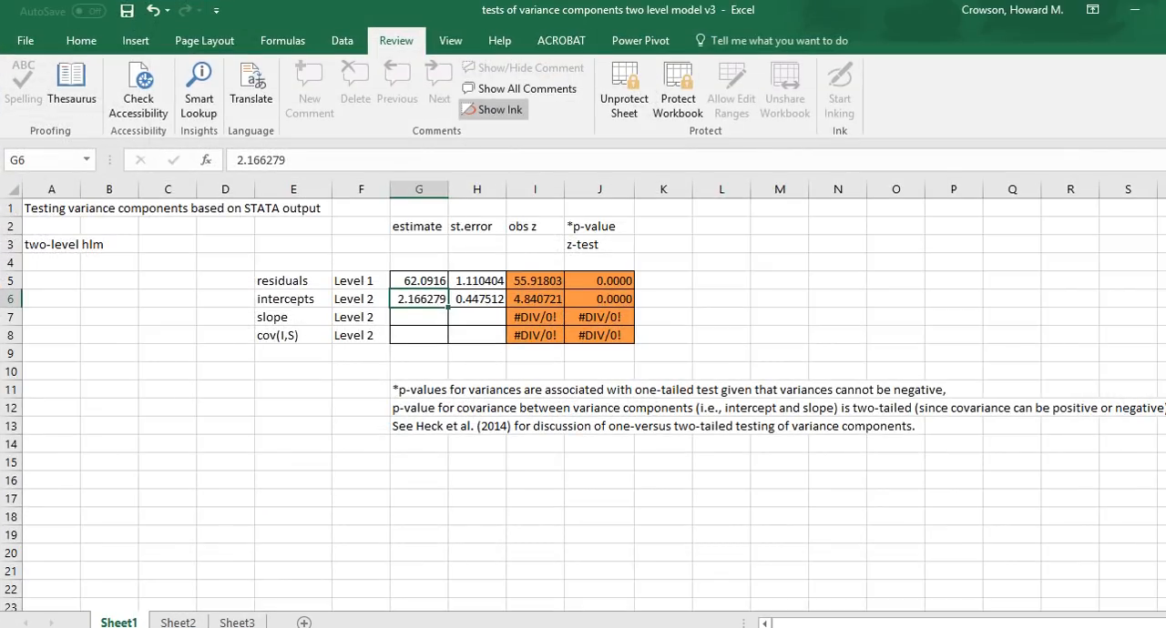
{"action": "left_click", "coordinate": [476, 298]}
{"action": "key", "text": "alt+Tab"}
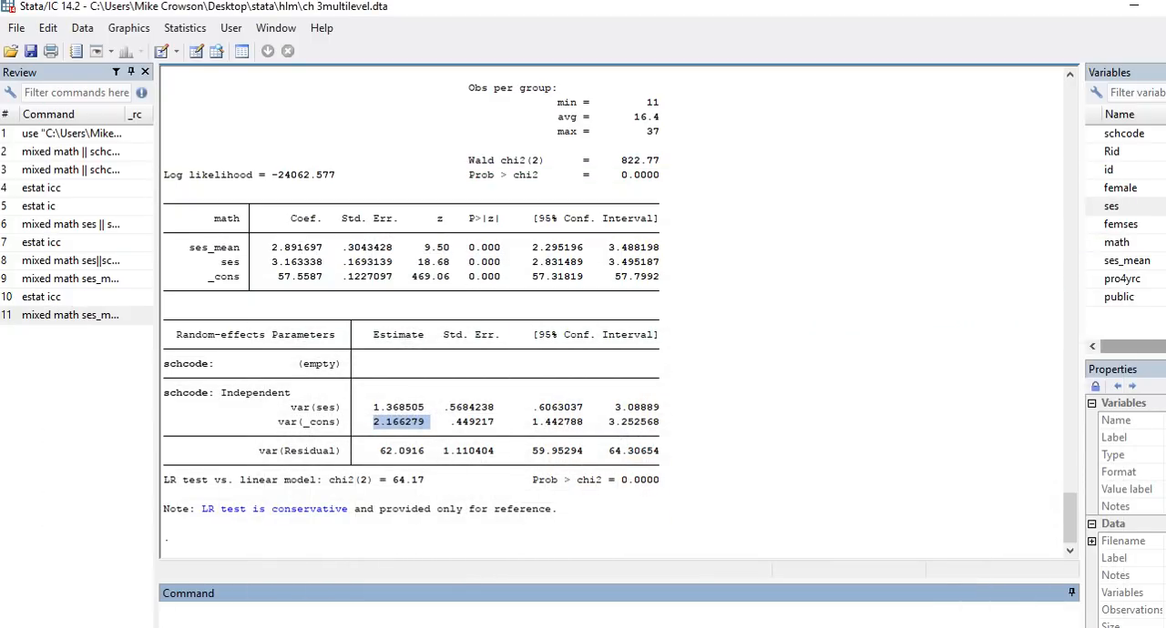
{"action": "left_click_drag", "start_coordinate": [495, 422], "coordinate": [449, 421]}
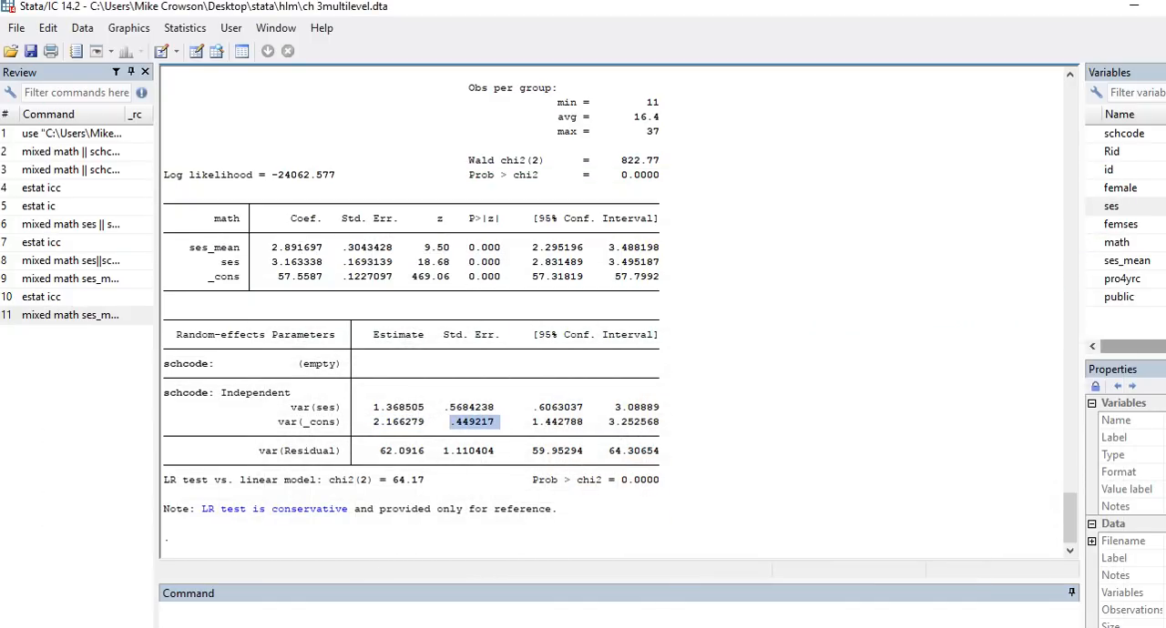
{"action": "key", "text": "alt+Tab"}
{"action": "type", "text": "0.449217"}
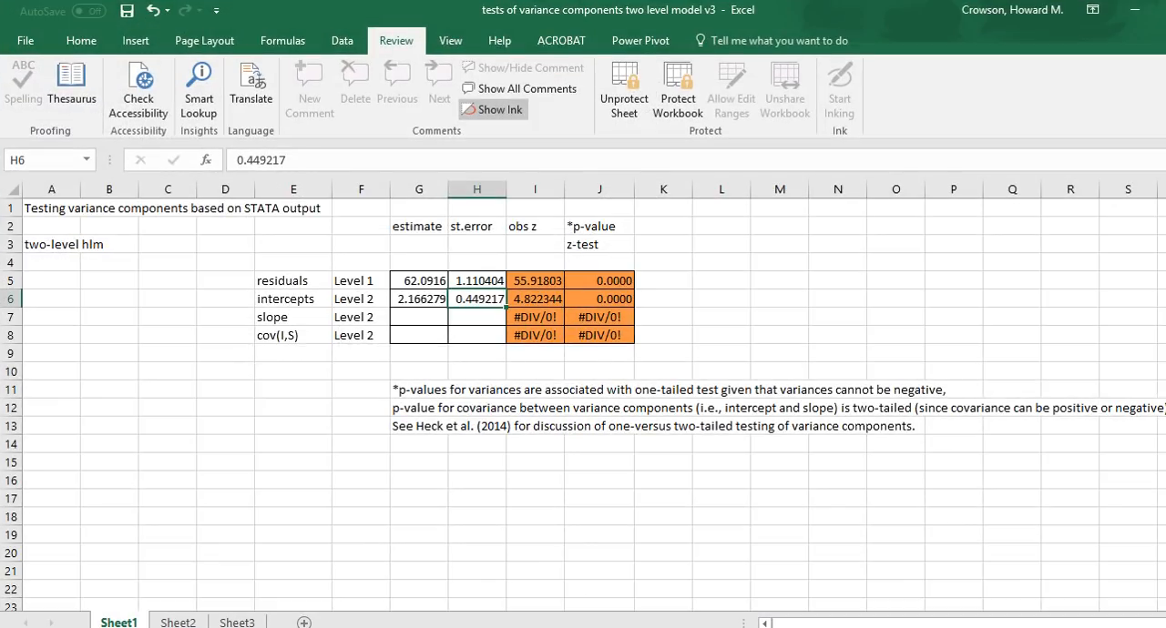
Step: Fill the slope row in Excel with Stata's var(ses) estimate 1.368505 and standard error .5684238
{"action": "left_click", "coordinate": [419, 317]}
{"action": "key", "text": "alt+Tab"}
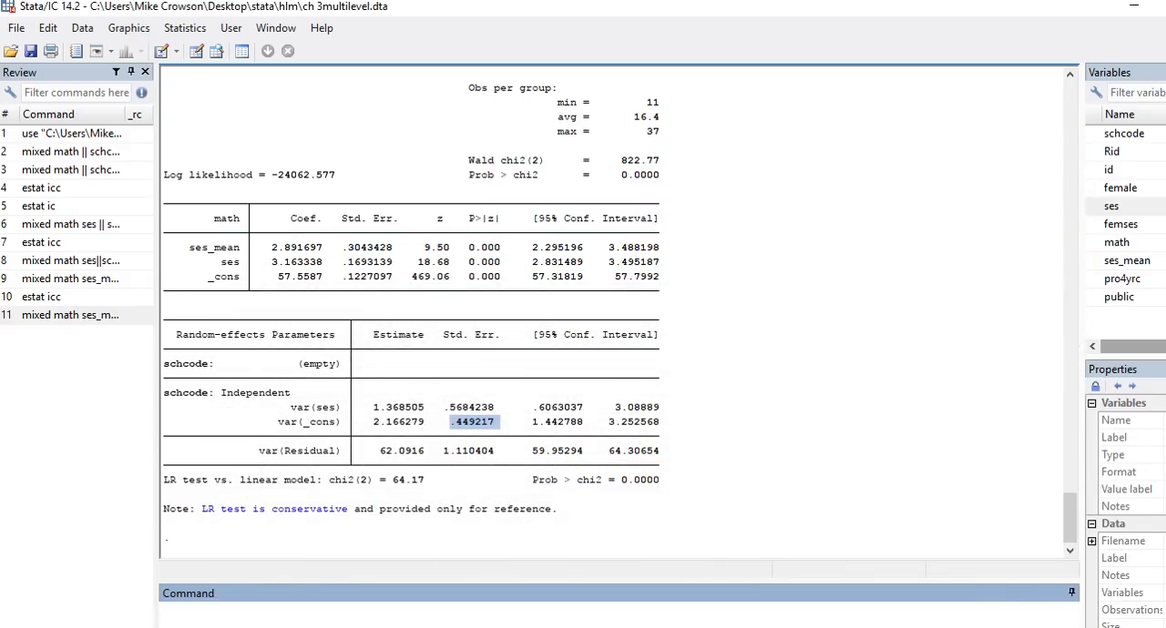
{"action": "left_click_drag", "start_coordinate": [424, 407], "coordinate": [373, 407]}
{"action": "key", "text": "ctrl+c"}
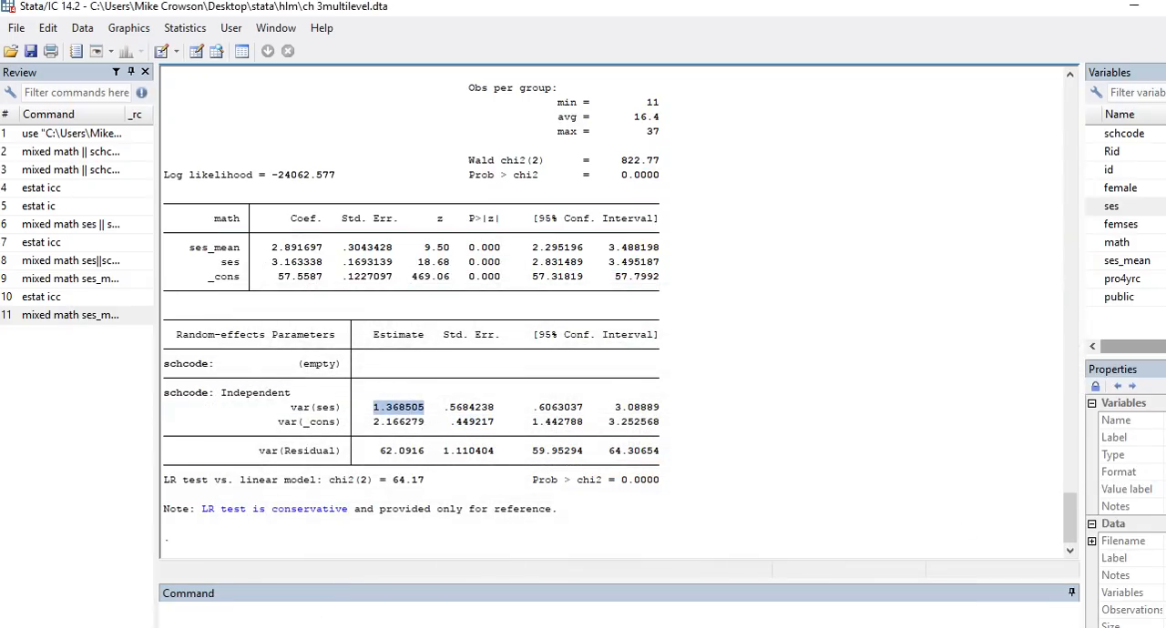
{"action": "key", "text": "alt+Tab"}
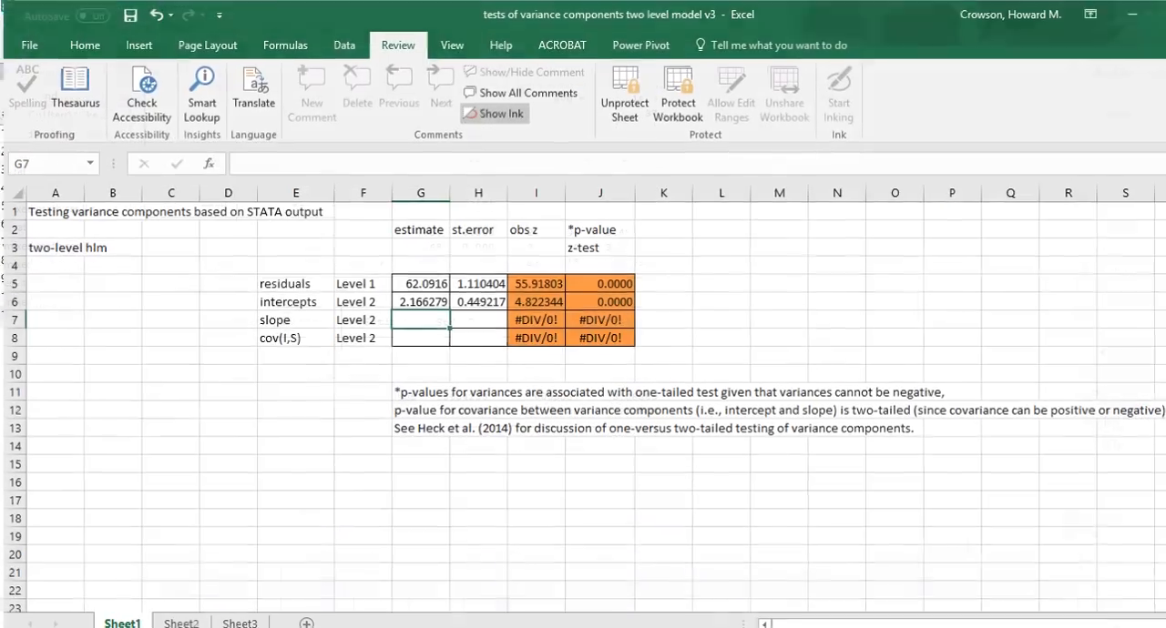
{"action": "key", "text": "ctrl+v"}
{"action": "left_click", "coordinate": [477, 317]}
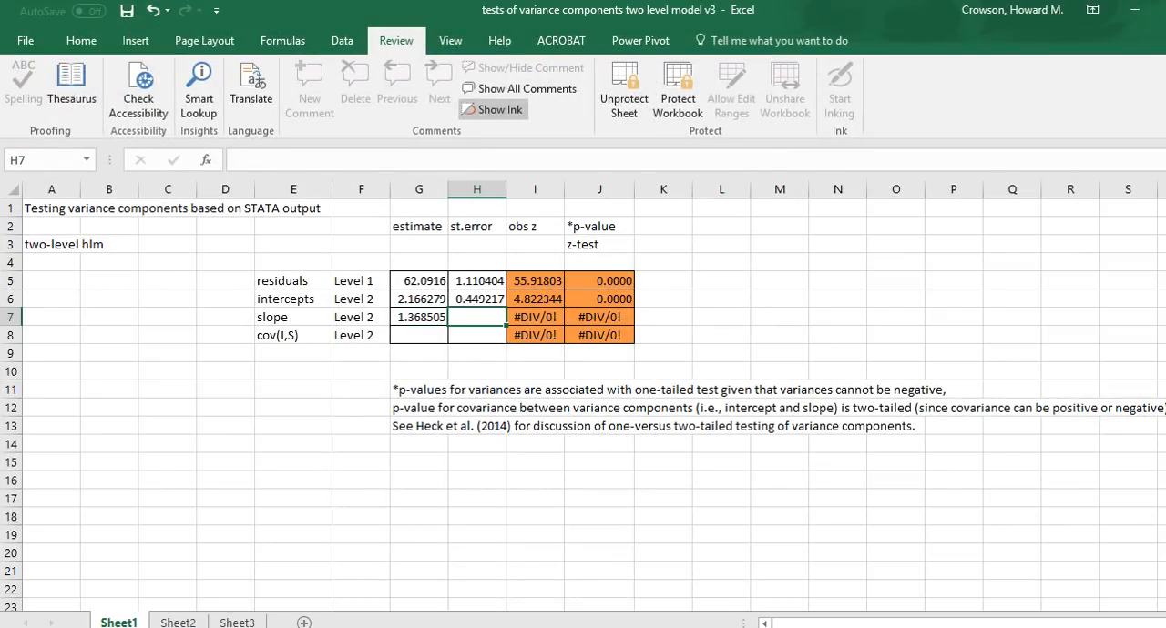
{"action": "key", "text": "alt+Tab"}
{"action": "left_click_drag", "start_coordinate": [493, 407], "coordinate": [444, 407]}
{"action": "key", "text": "ctrl+c"}
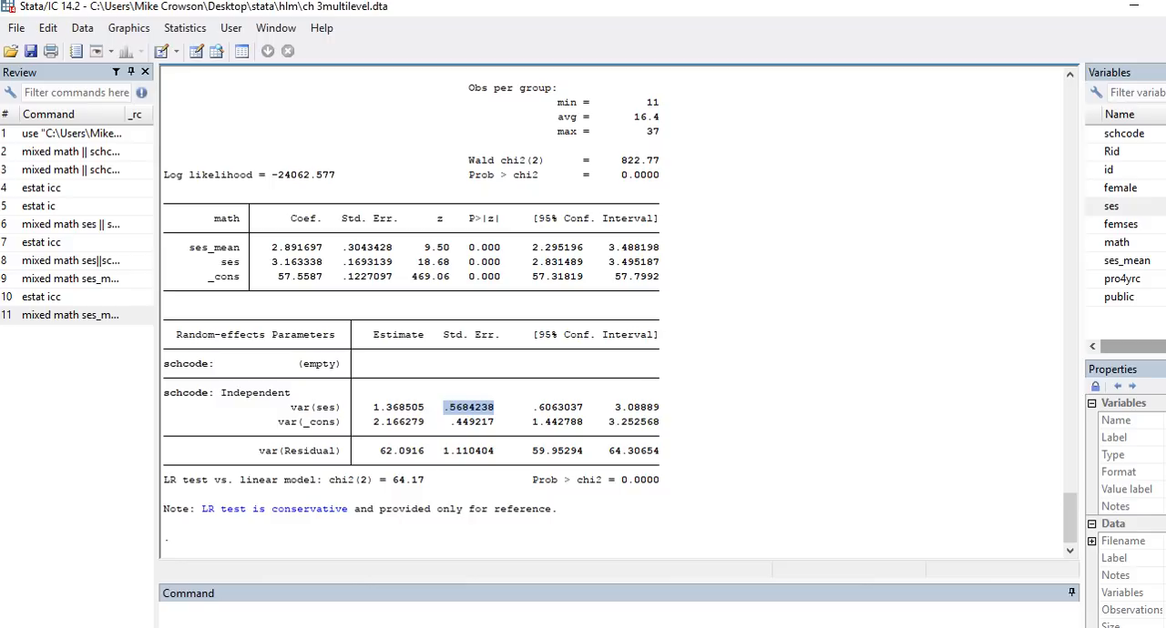
{"action": "key", "text": "alt+Tab"}
{"action": "key", "text": "ctrl+v"}
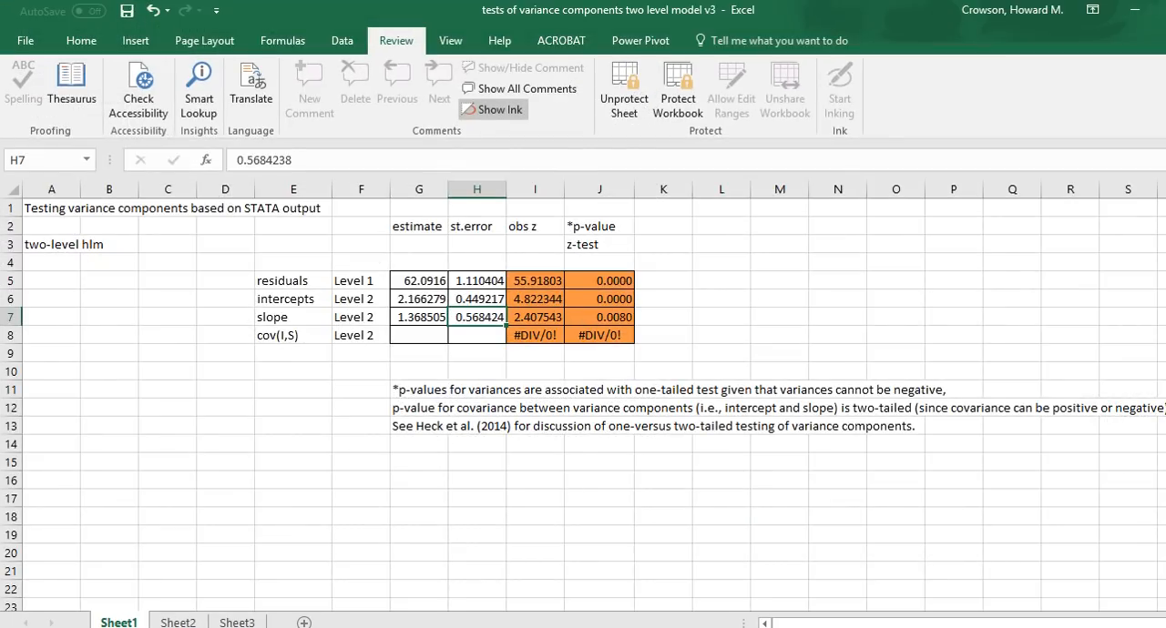
Step: Inspect the slope's p-value cell, sketch axes with three differing regression lines and their intercepts circled beside the table, and clear the sketch
{"action": "left_click", "coordinate": [599, 317]}
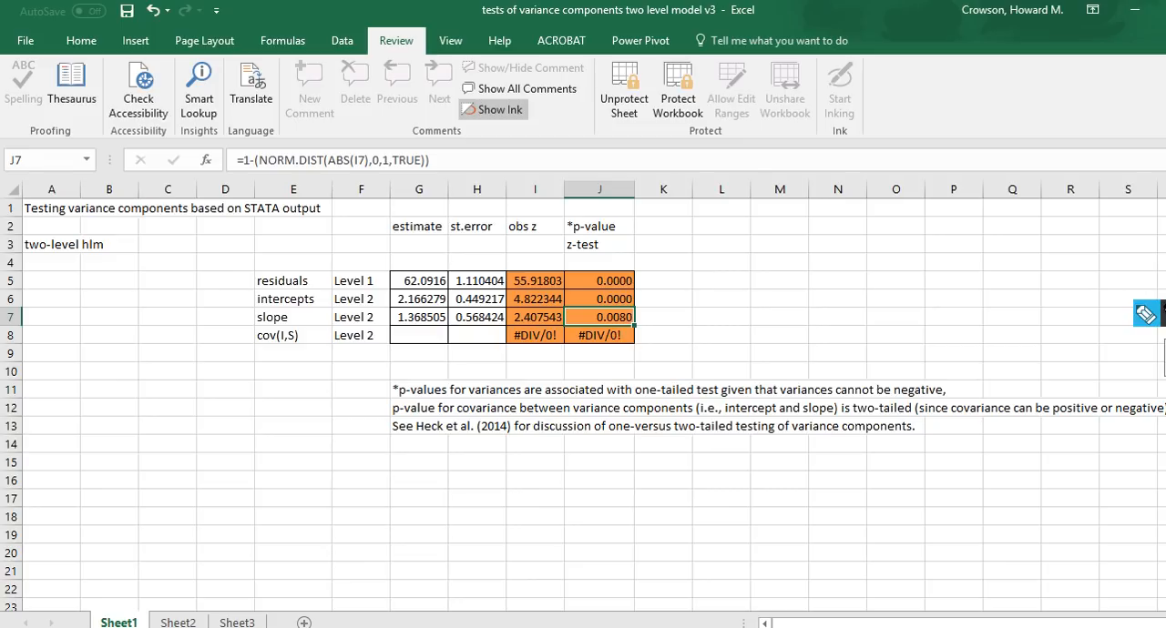
{"action": "mouse_move", "coordinate": [803, 155]}
{"action": "left_mouse_down"}
{"action": "mouse_move", "coordinate": [773, 284]}
{"action": "mouse_move", "coordinate": [965, 295]}
{"action": "left_mouse_up"}
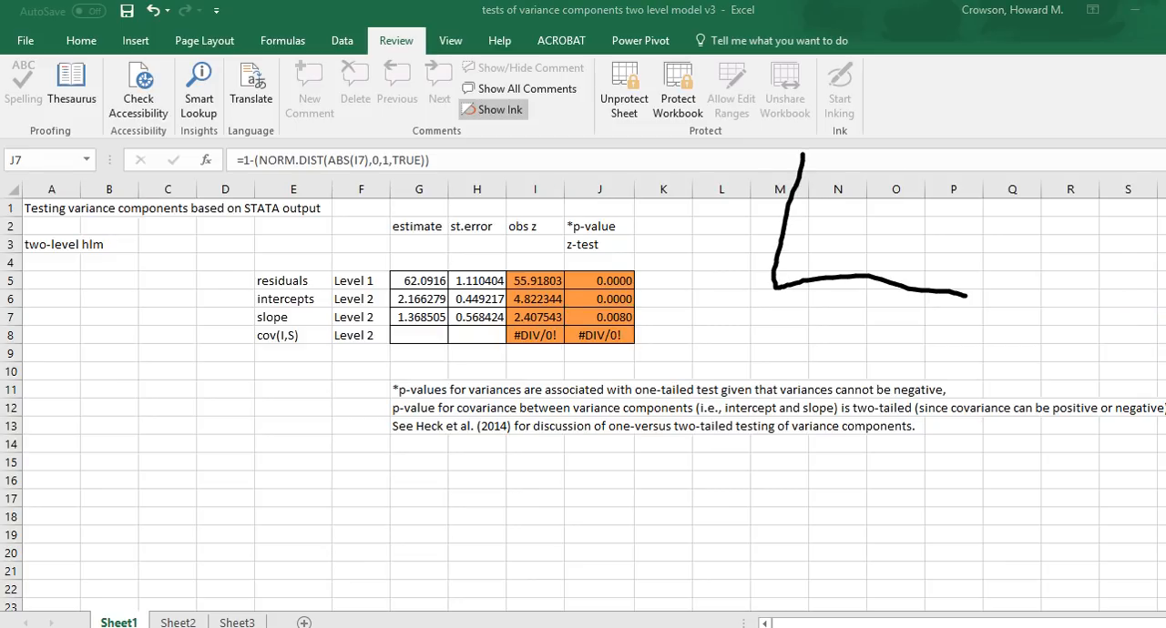
{"action": "left_click_drag", "start_coordinate": [791, 198], "coordinate": [946, 157]}
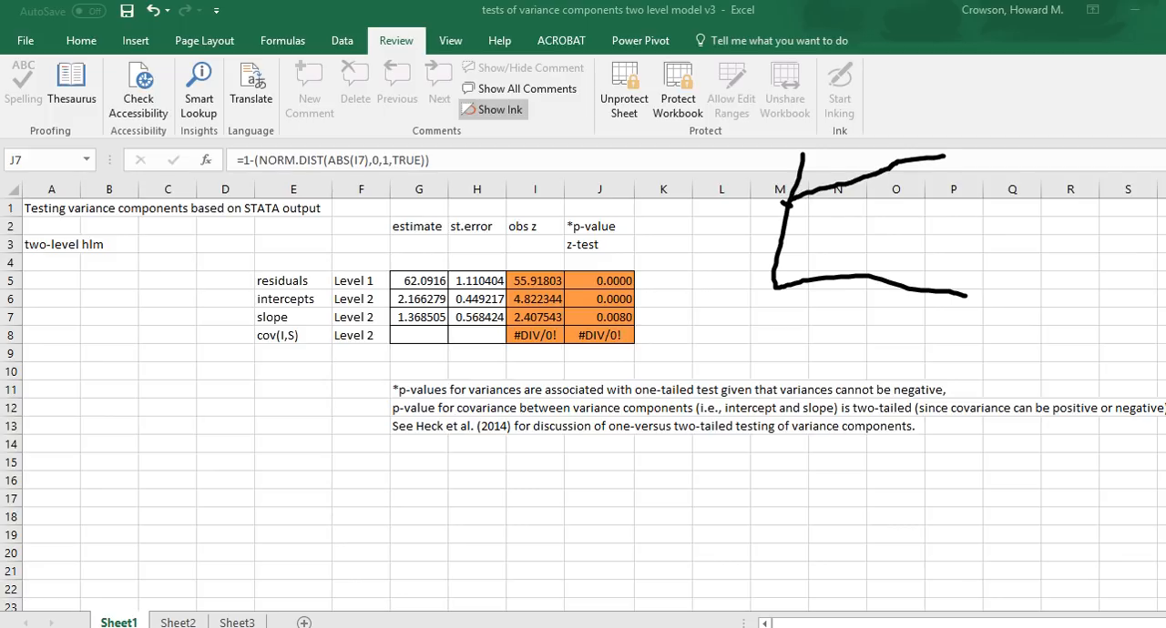
{"action": "left_click_drag", "start_coordinate": [790, 202], "coordinate": [948, 241]}
{"action": "left_click_drag", "start_coordinate": [782, 226], "coordinate": [930, 198]}
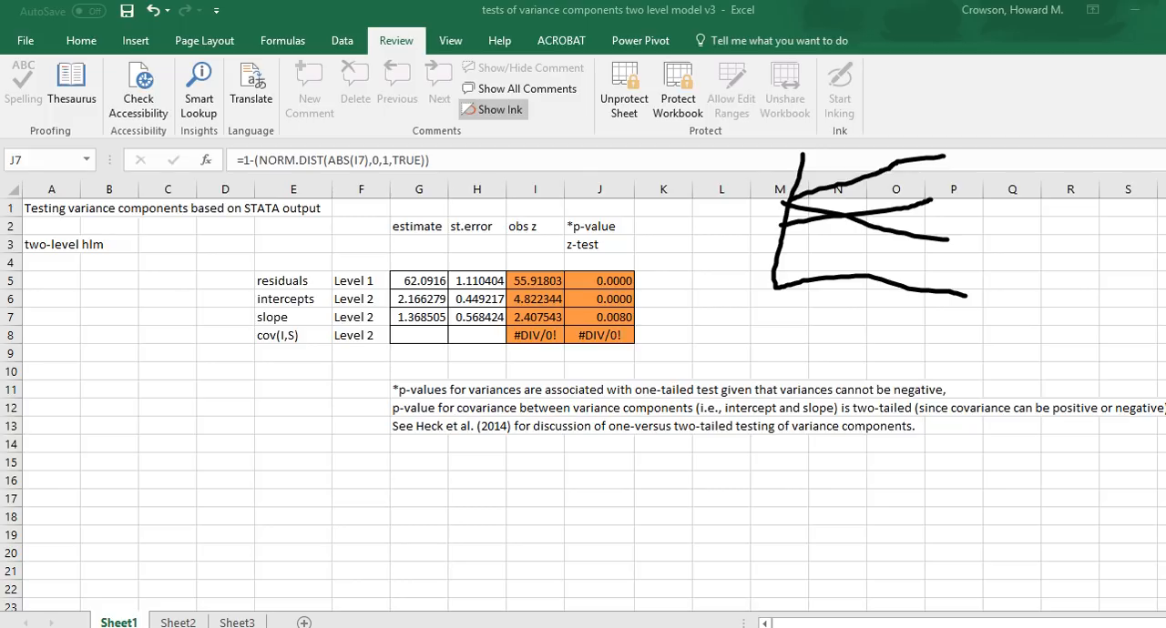
{"action": "mouse_move", "coordinate": [789, 239]}
{"action": "left_mouse_down"}
{"action": "mouse_move", "coordinate": [805, 181]}
{"action": "mouse_move", "coordinate": [773, 249]}
{"action": "mouse_move", "coordinate": [795, 224]}
{"action": "left_mouse_up"}
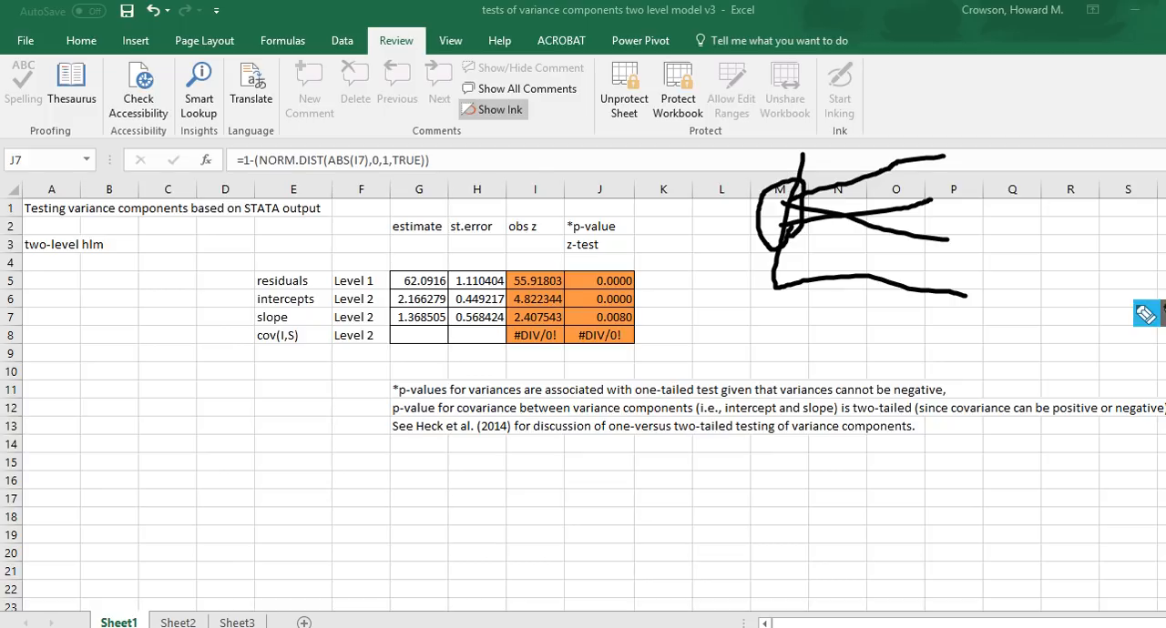
{"action": "key", "text": "Escape"}
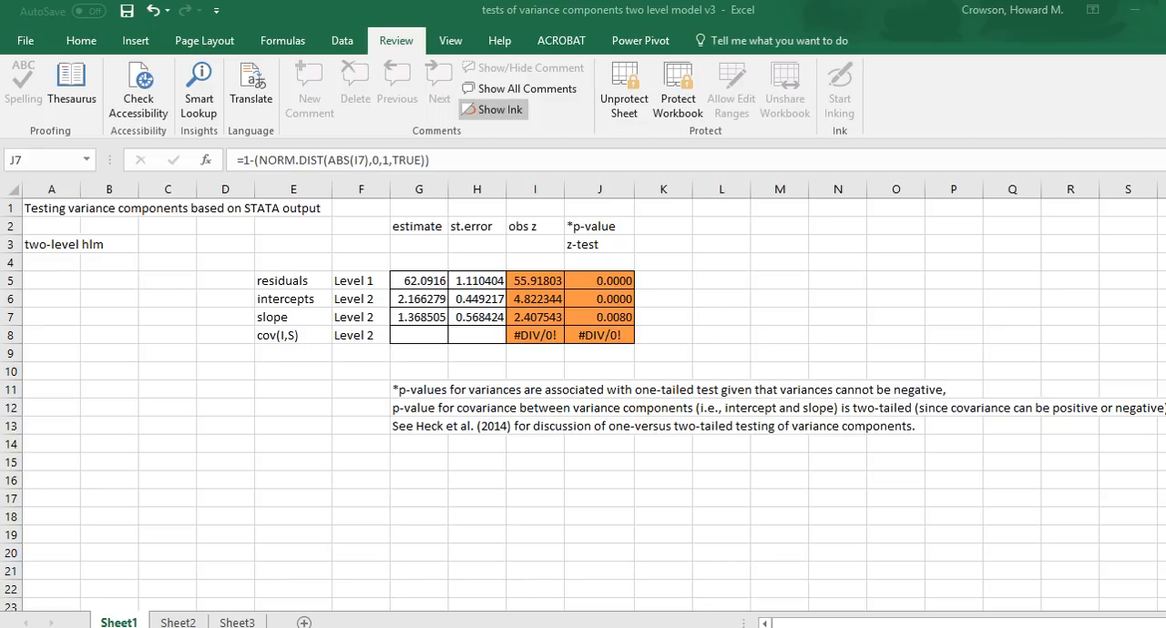
Step: Return to Stata and rerun the command "mixed math ses_mean ses || schcode: || schcode: ses", showing its full output
{"action": "key", "text": "alt+Tab"}
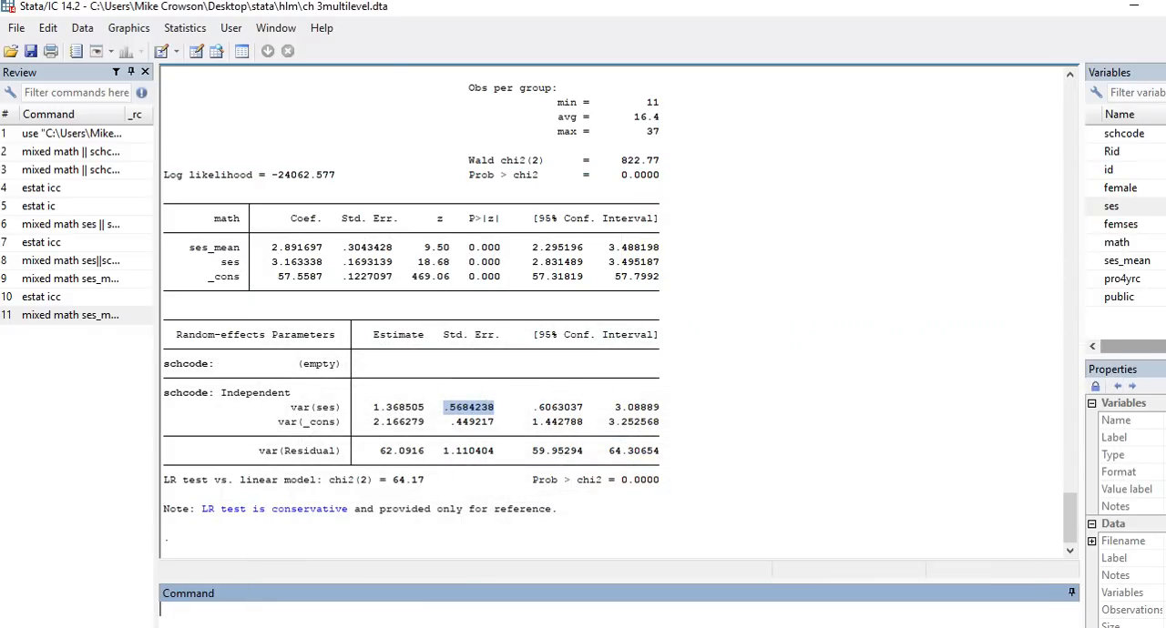
{"action": "scroll", "coordinate": [614, 309], "scroll_direction": "up", "scroll_amount": 8}
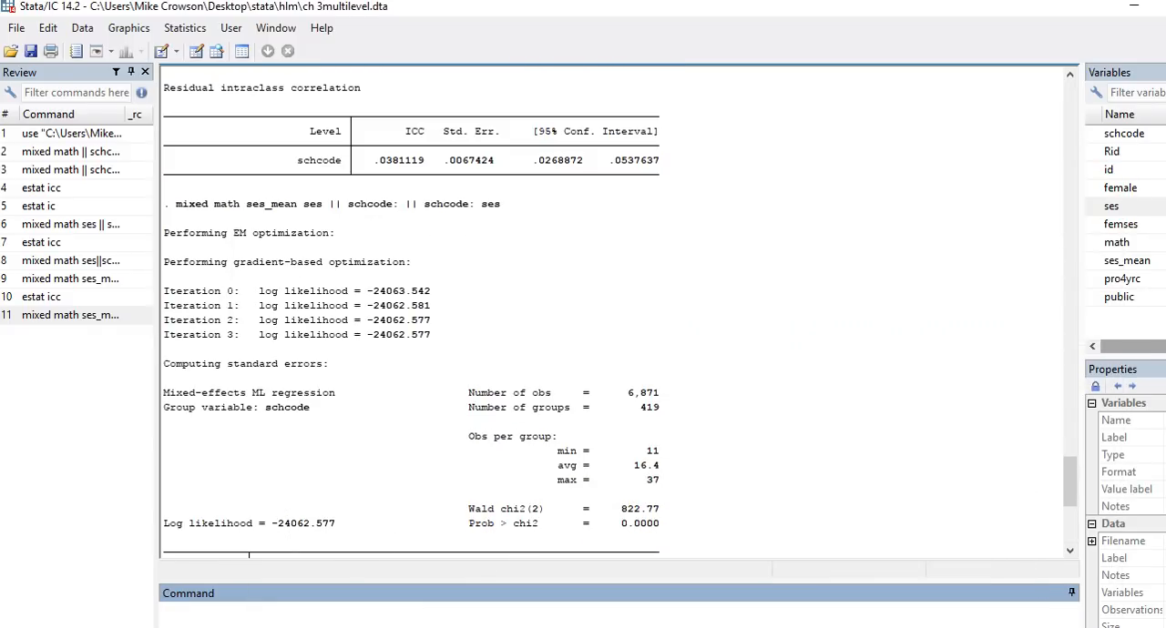
{"action": "left_click_drag", "start_coordinate": [501, 204], "coordinate": [176, 204]}
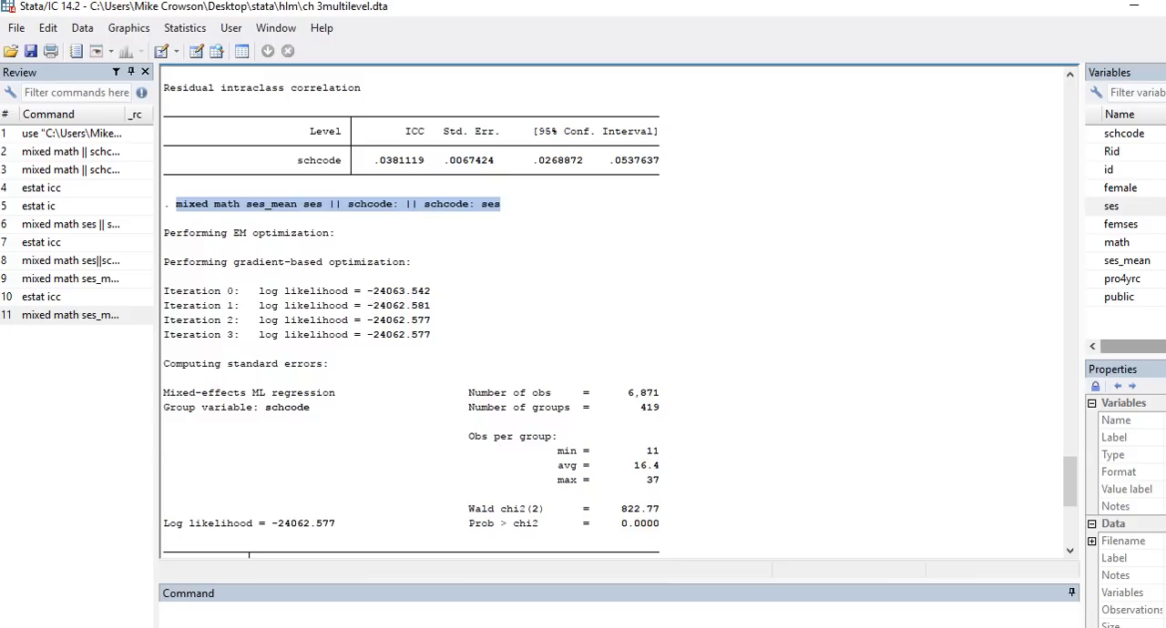
{"action": "type", "text": "mixed math ses_mean ses || schcode: || schcode: ses"}
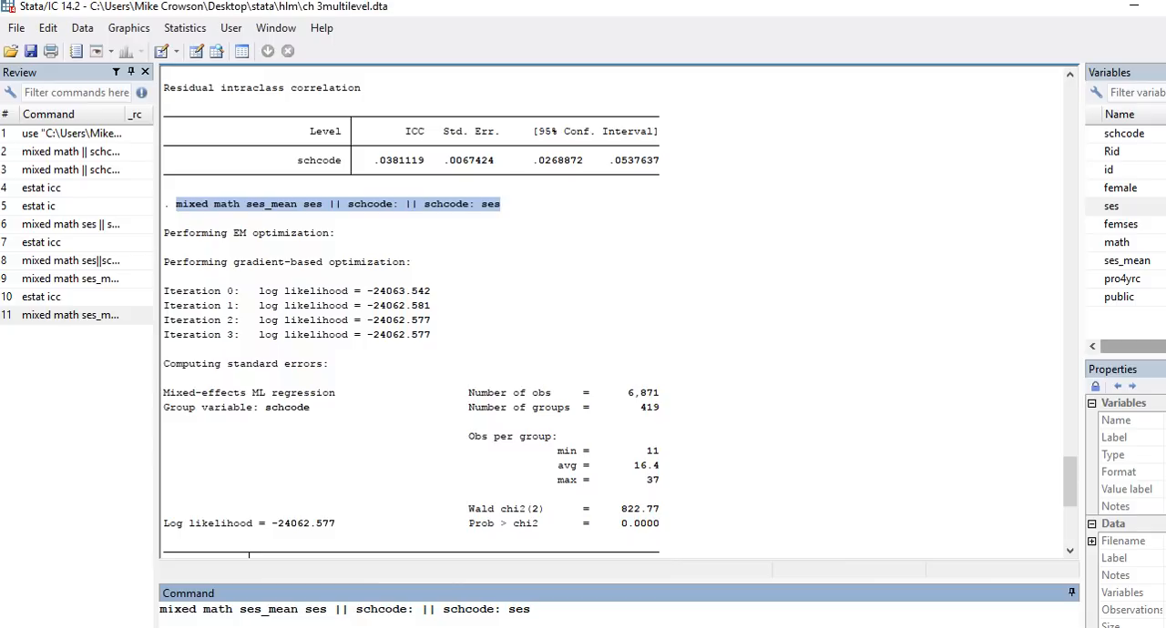
{"action": "key", "text": "Return"}
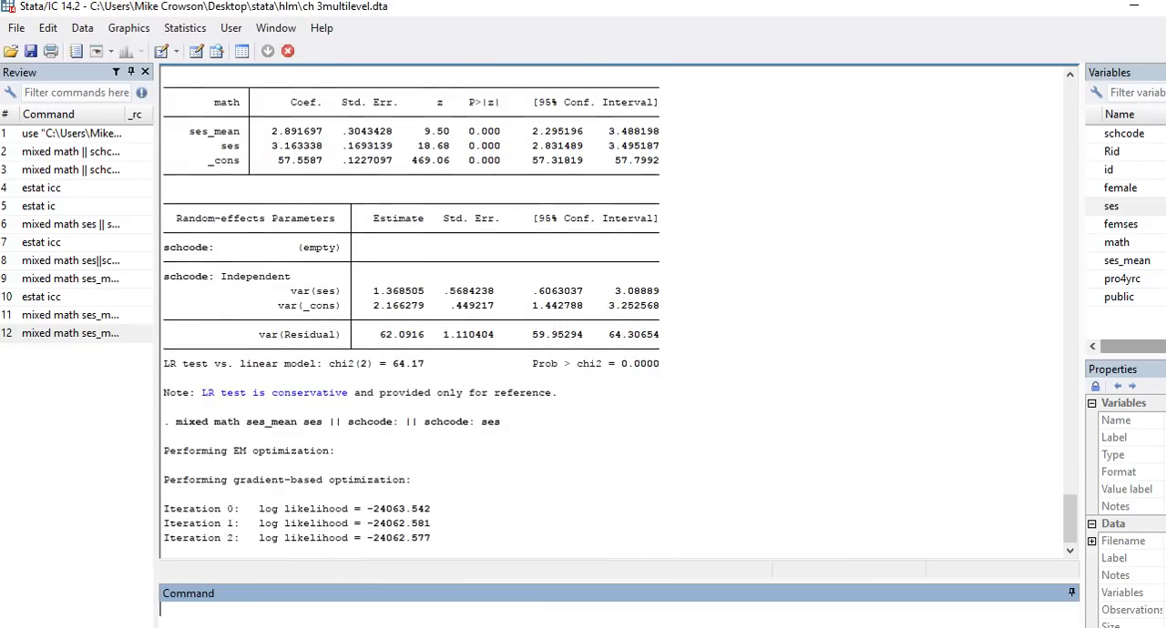
{"action": "key", "text": "space"}
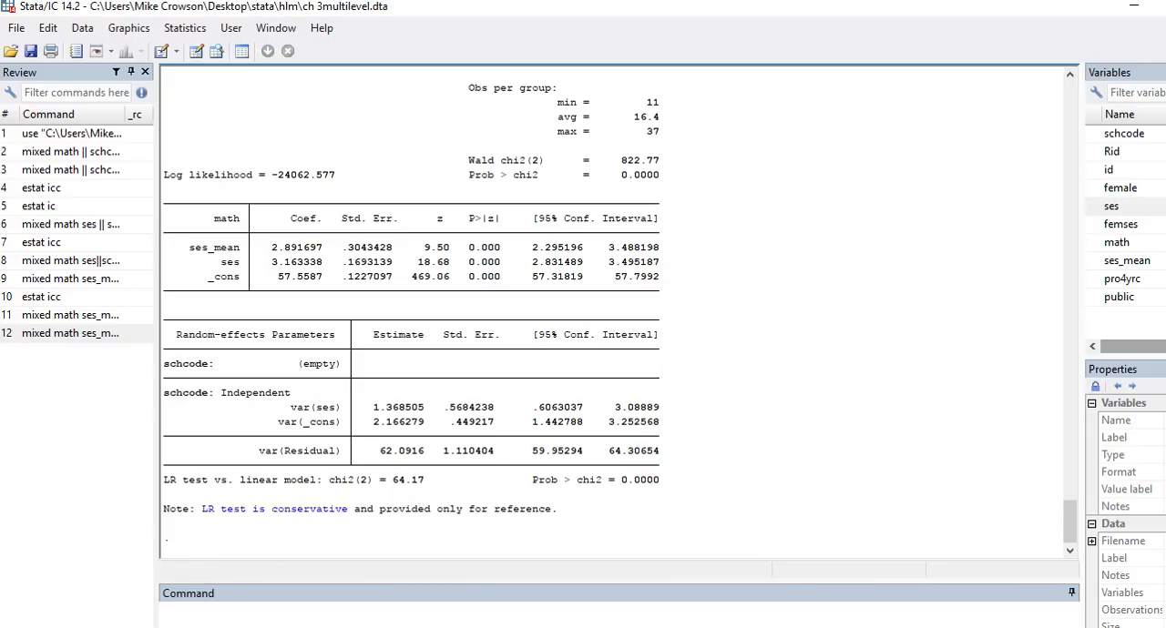
Step: Switch to the ch3multilevel.sav dataset in SPSS and start a linear mixed model, keeping schcode as the subject variable
{"action": "mouse_move", "coordinate": [642, 627]}
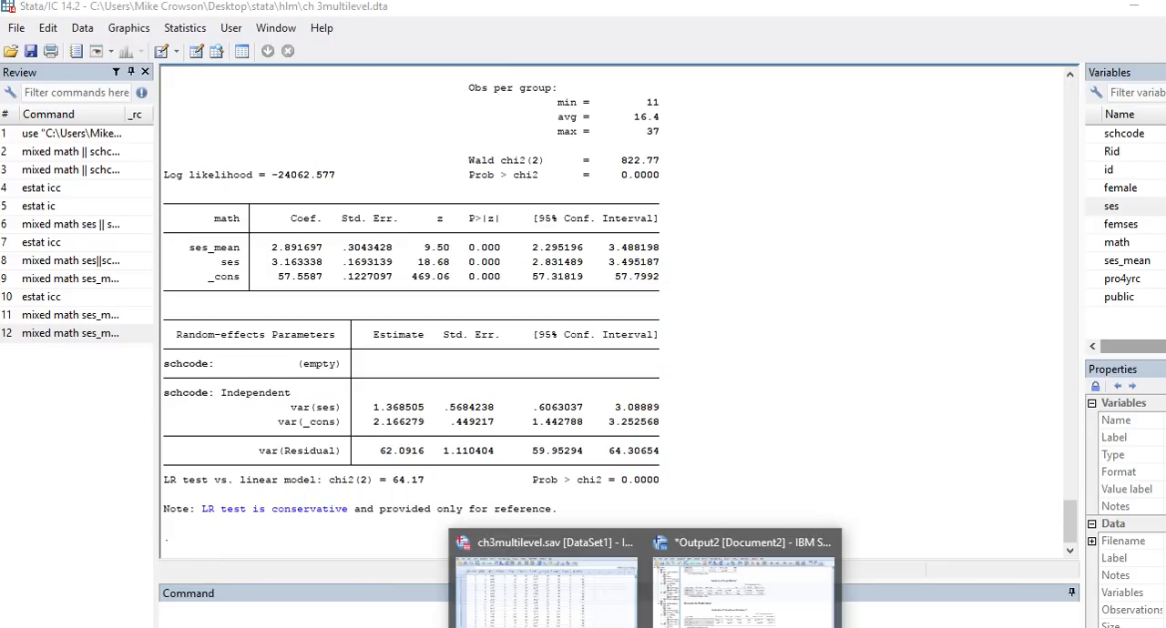
{"action": "left_click", "coordinate": [742, 588]}
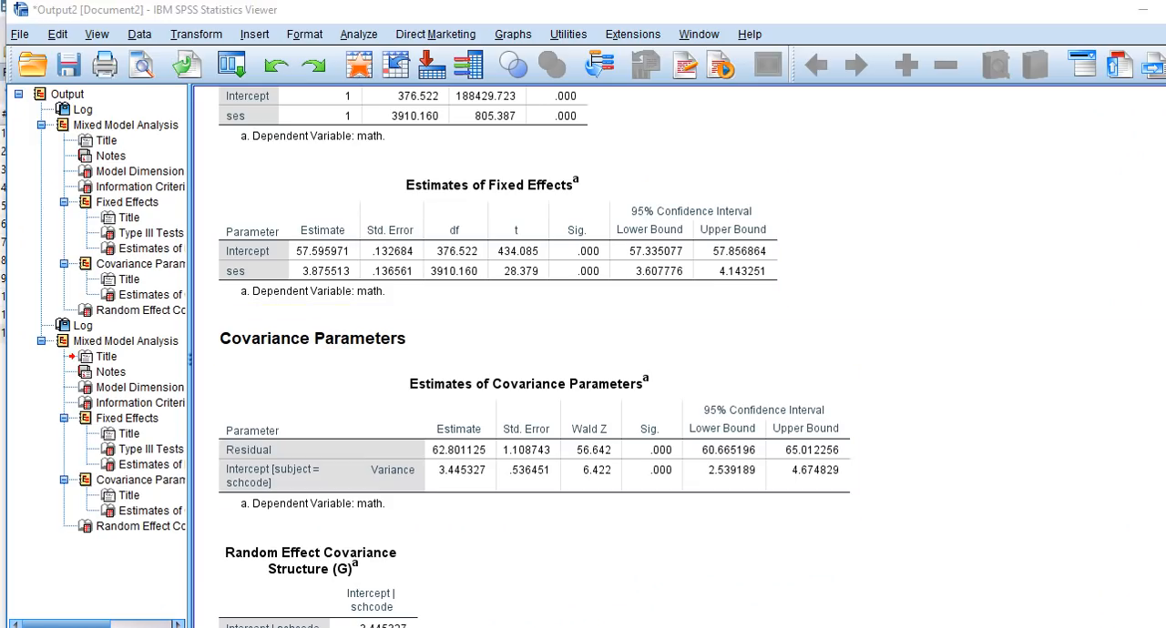
{"action": "mouse_move", "coordinate": [729, 627]}
{"action": "left_click", "coordinate": [820, 511]}
{"action": "left_click", "coordinate": [252, 27]}
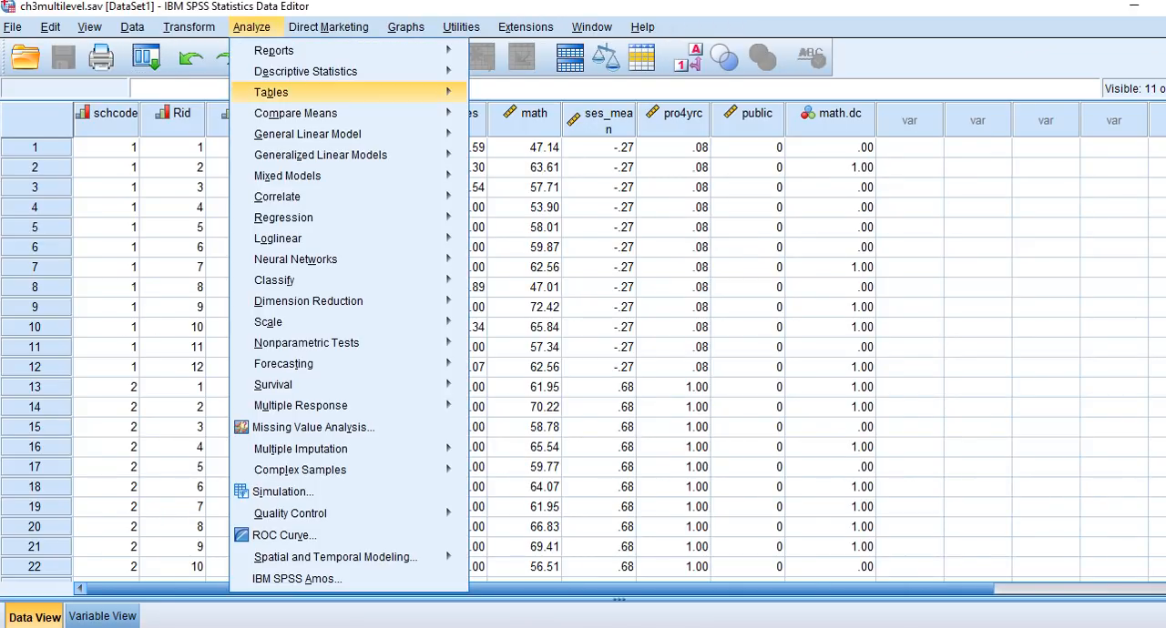
{"action": "mouse_move", "coordinate": [401, 177]}
{"action": "left_click", "coordinate": [496, 179]}
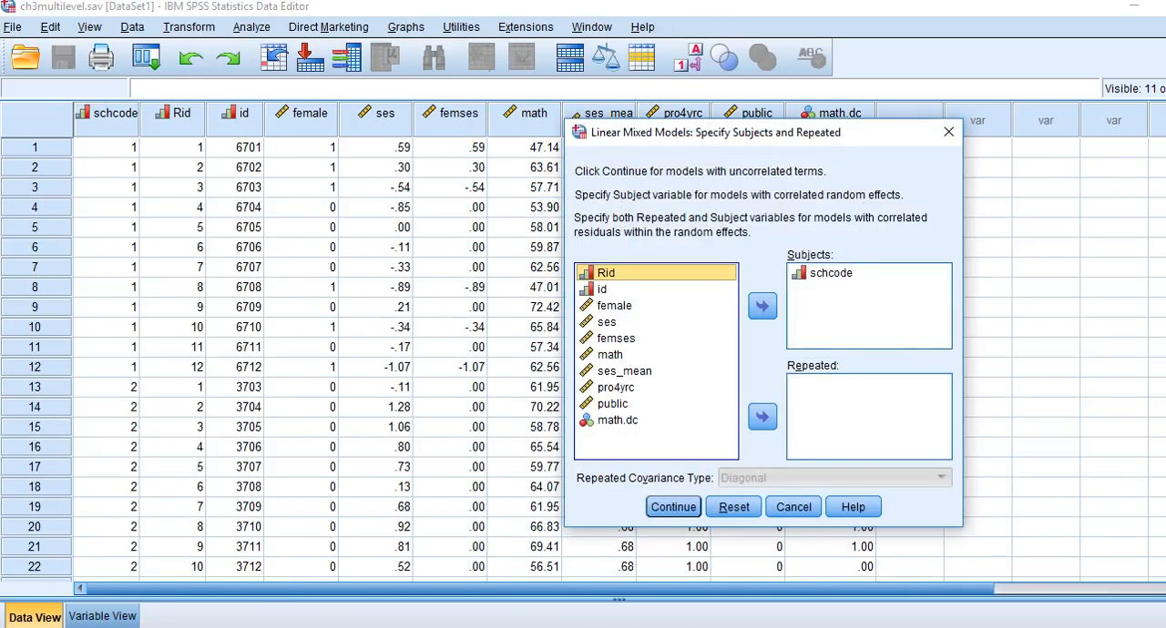
{"action": "left_click", "coordinate": [673, 507]}
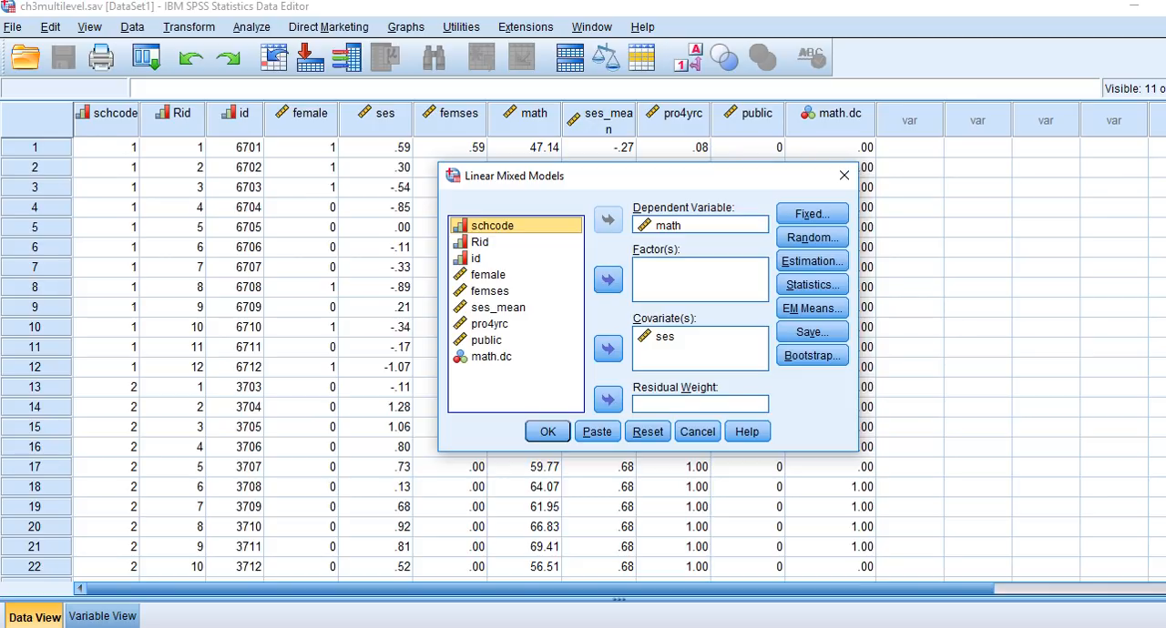
Step: Add ses_mean as a covariate of the math model and include it in the fixed effects alongside ses
{"action": "left_click", "coordinate": [498, 307]}
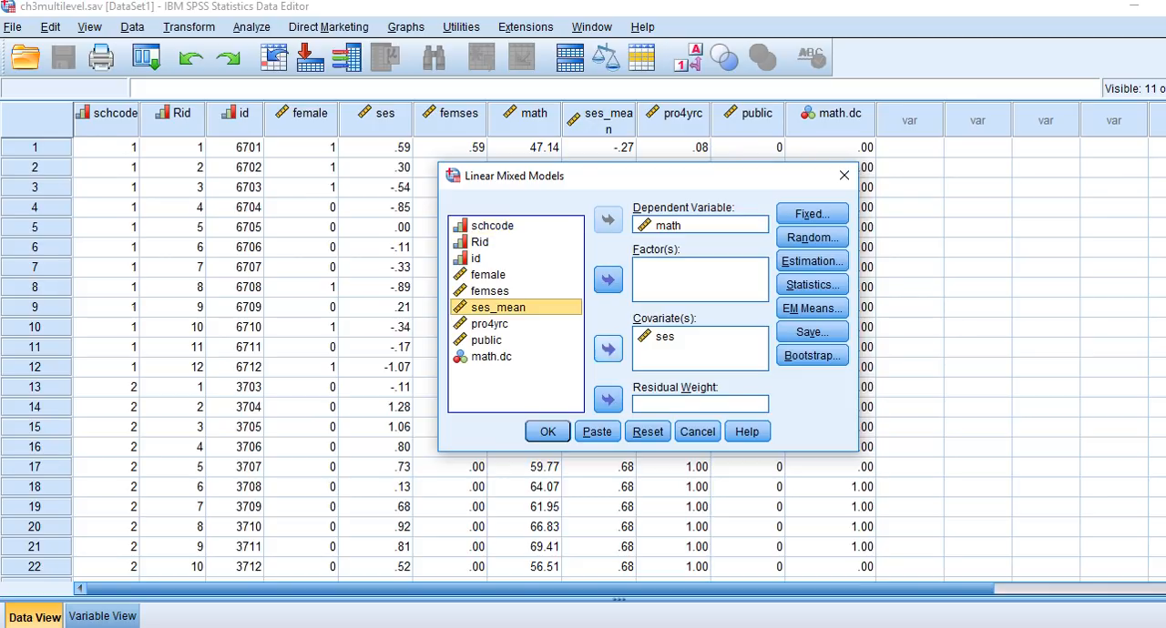
{"action": "left_click", "coordinate": [608, 349]}
{"action": "left_click", "coordinate": [812, 214]}
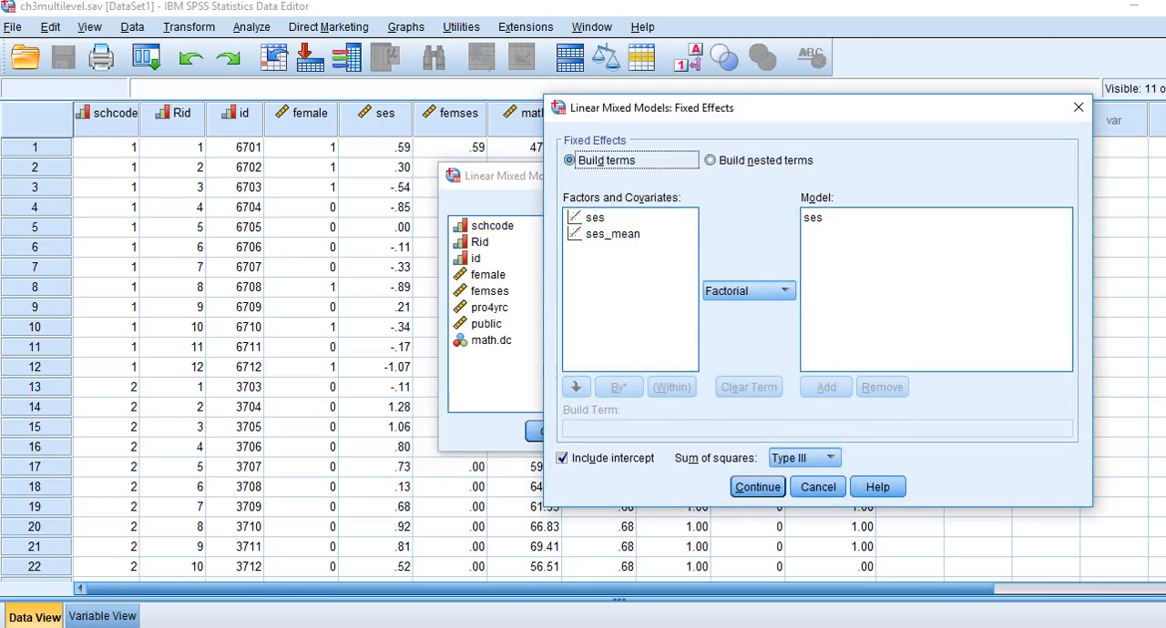
{"action": "left_click", "coordinate": [613, 234]}
{"action": "left_click", "coordinate": [826, 388]}
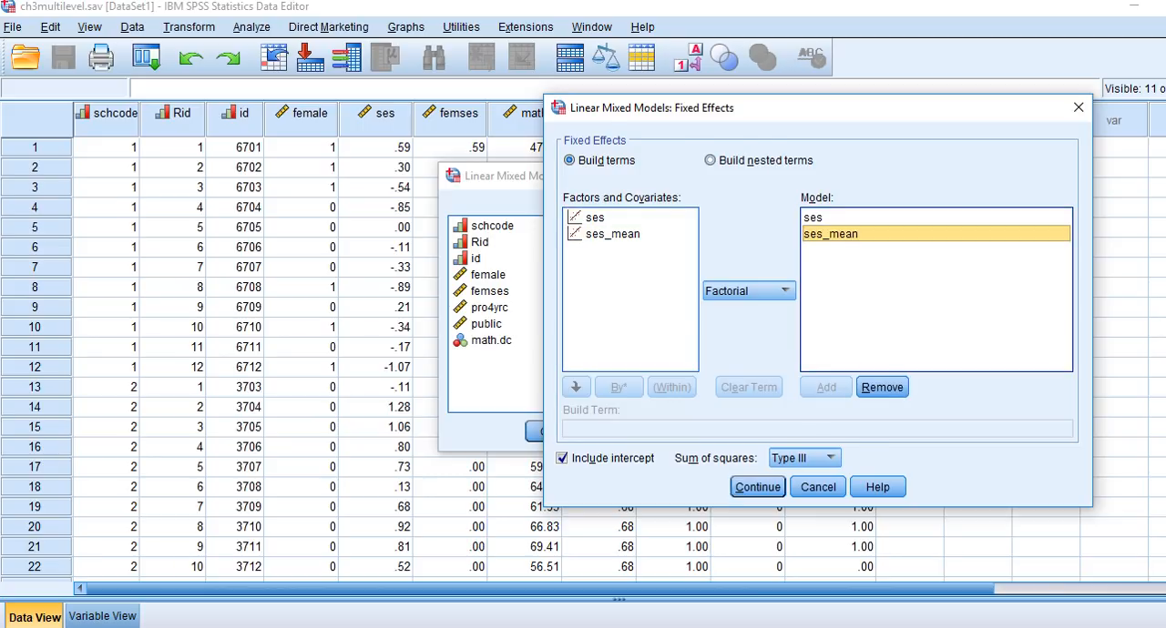
{"action": "key", "text": "Return"}
Step: Add ses to the random effects, keeping the intercept, Variance Components and schcode grouping, and run the mixed model
{"action": "left_click", "coordinate": [812, 237]}
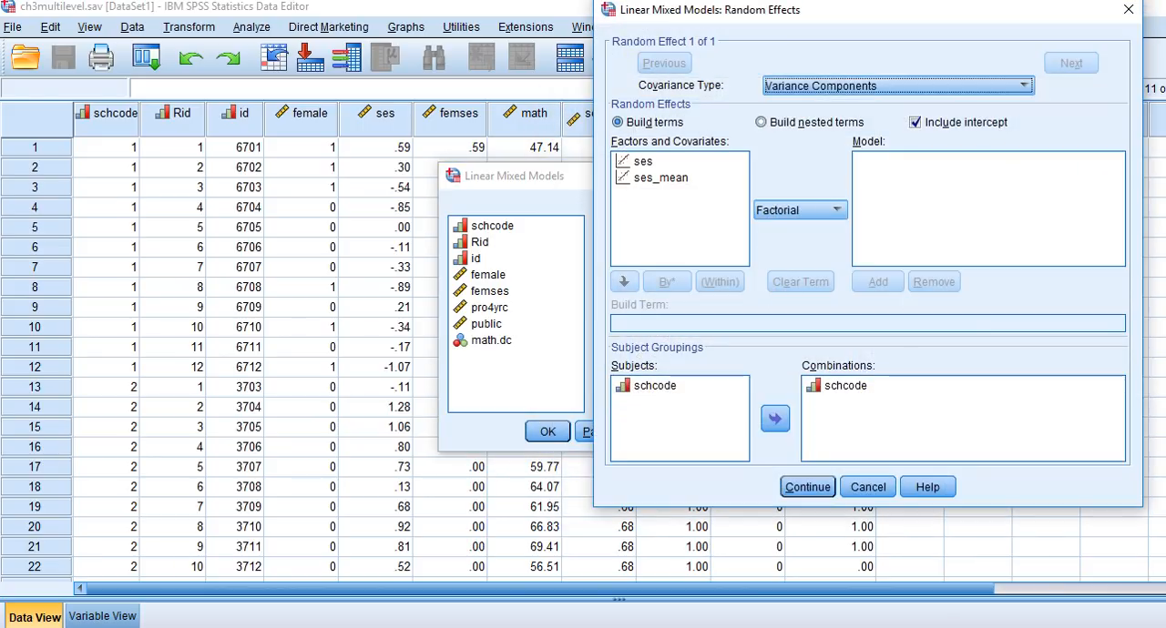
{"action": "left_click", "coordinate": [643, 161]}
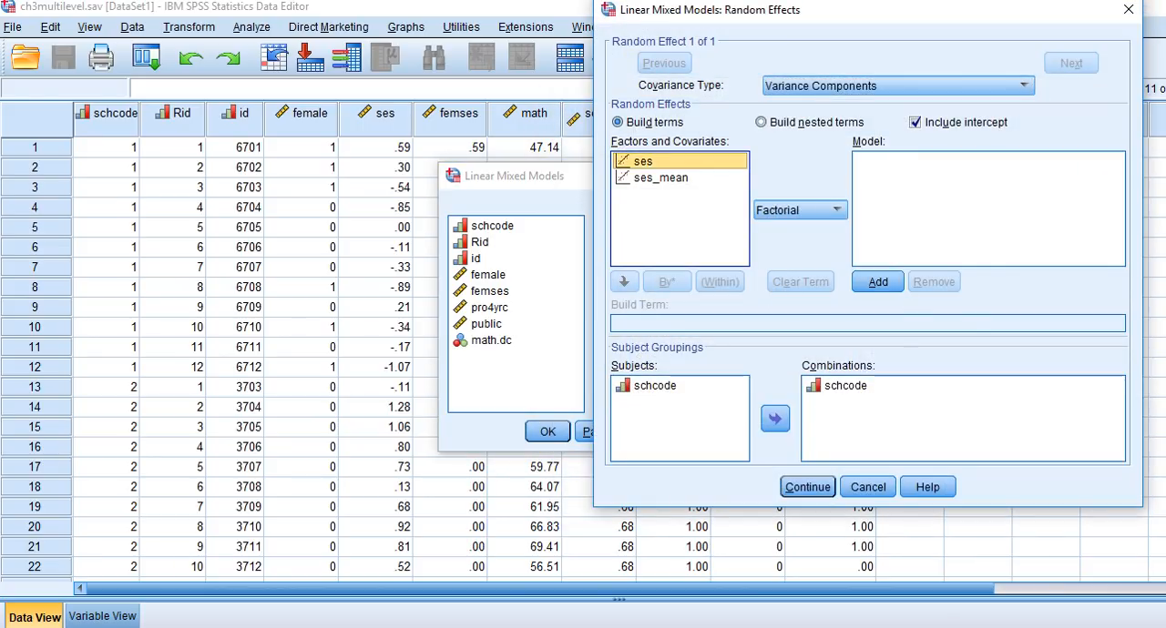
{"action": "left_click", "coordinate": [878, 282]}
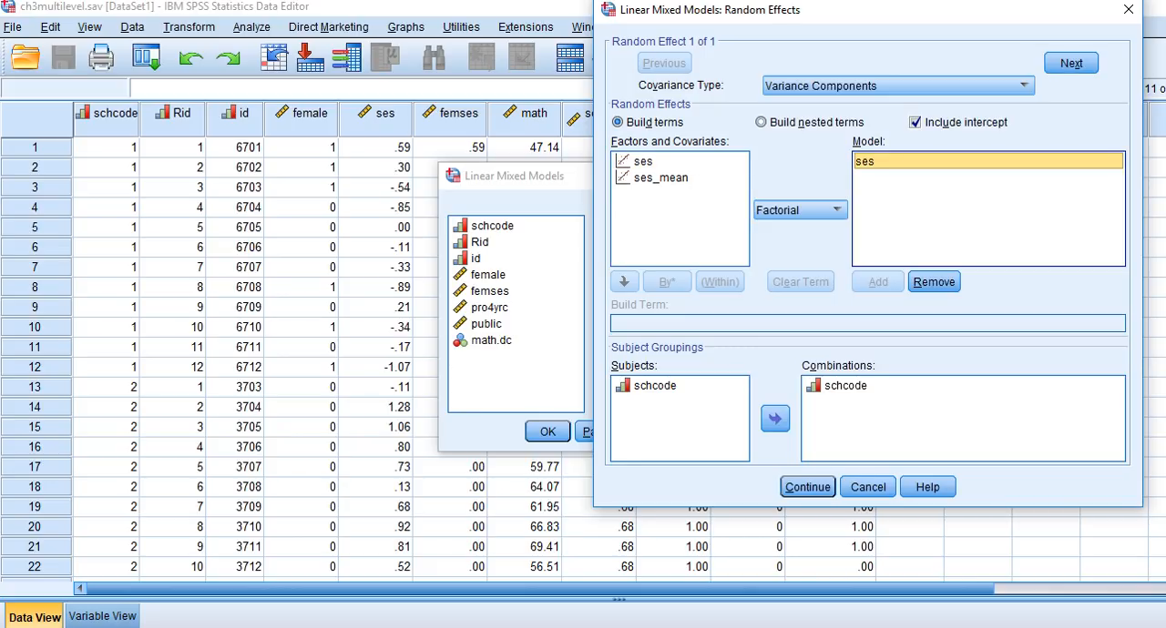
{"action": "left_click", "coordinate": [807, 488]}
{"action": "left_click", "coordinate": [548, 432]}
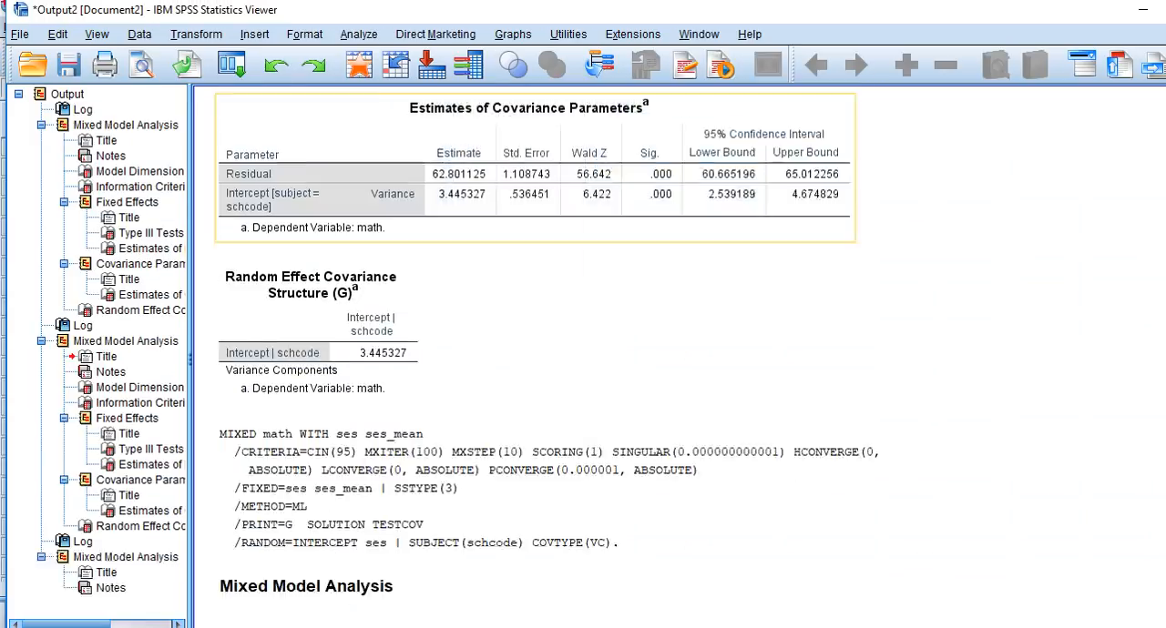
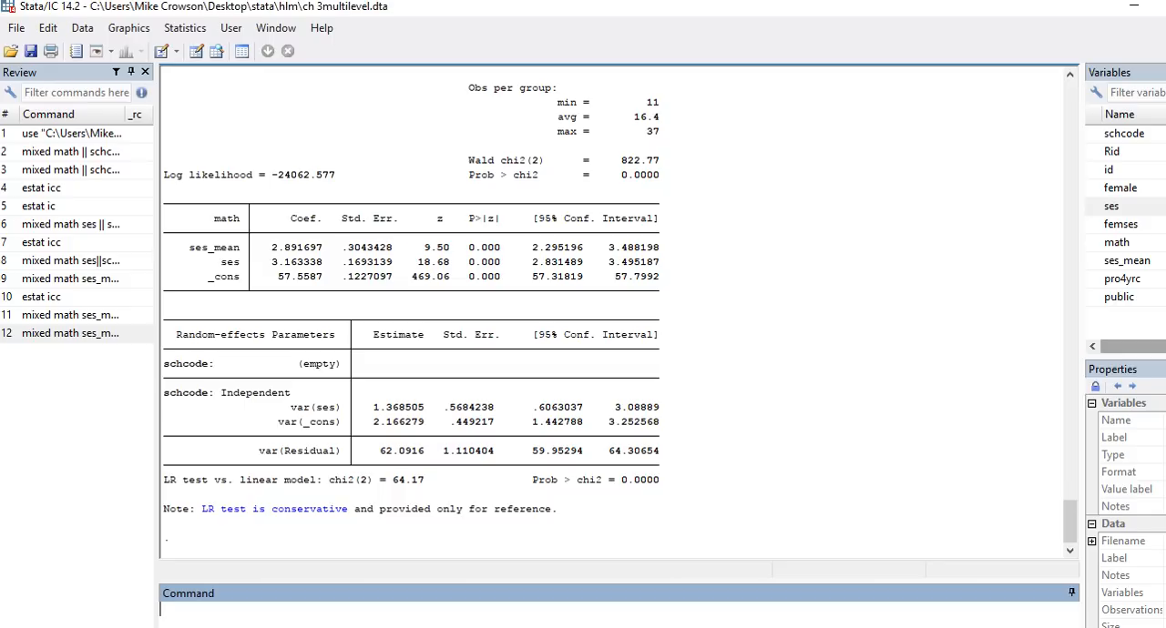
Step: In Stata, change the schcode: ses random-effects equation to an unstructured covariance, then rerun the mixed math model and show its full output
{"action": "left_click", "coordinate": [184, 27]}
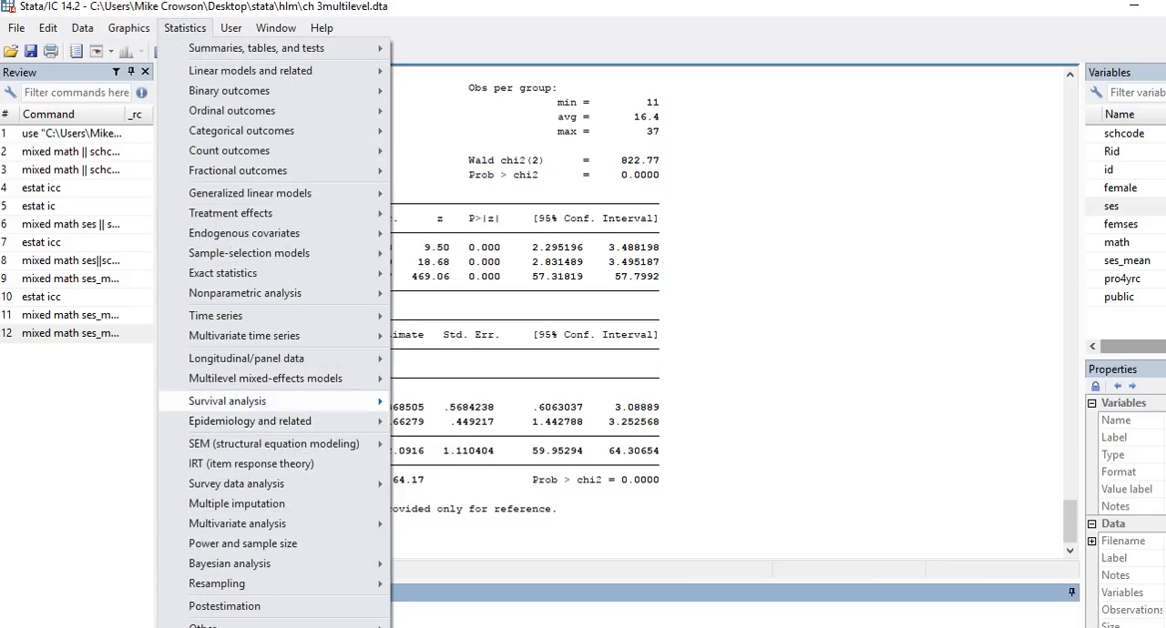
{"action": "mouse_move", "coordinate": [264, 378]}
{"action": "left_click", "coordinate": [461, 380]}
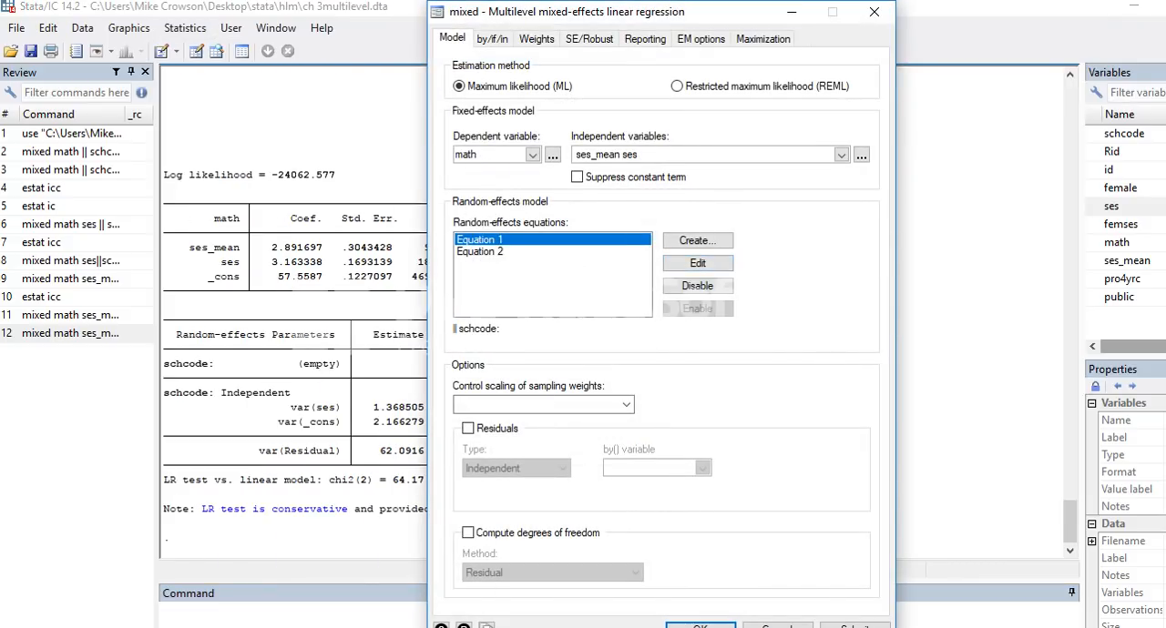
{"action": "left_click", "coordinate": [479, 251]}
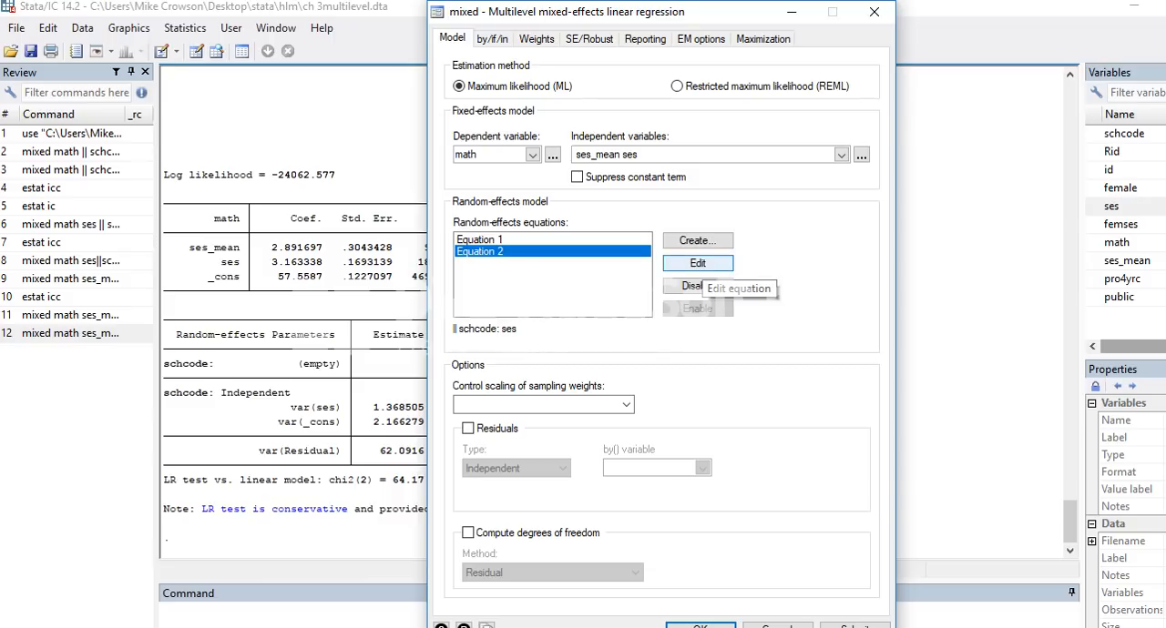
{"action": "left_click", "coordinate": [698, 263]}
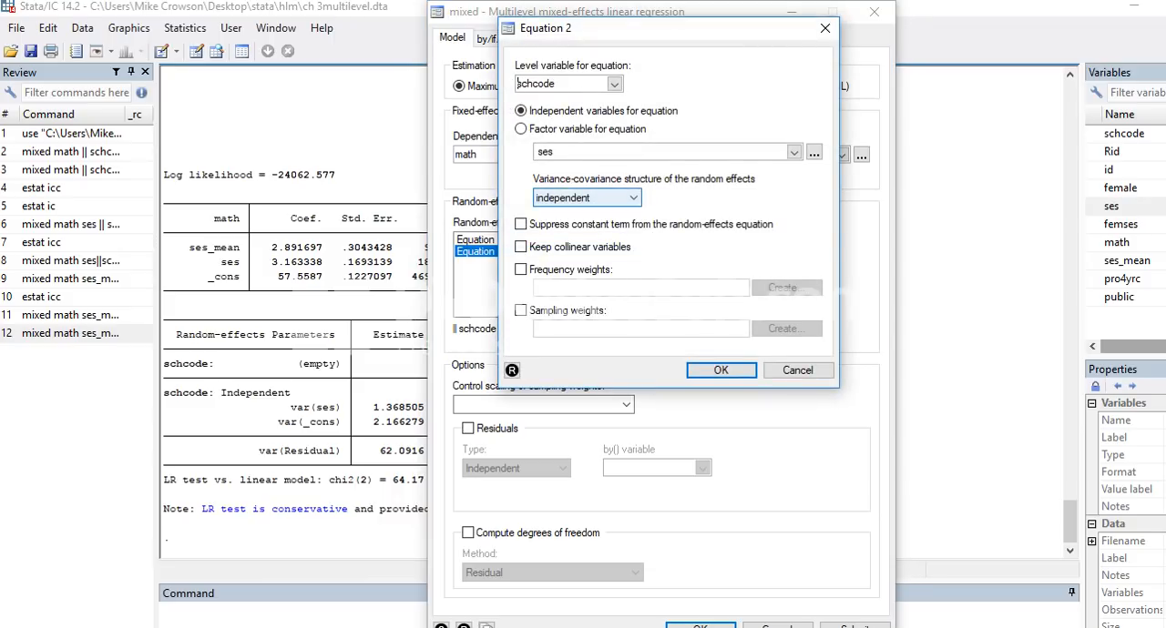
{"action": "left_click", "coordinate": [586, 197]}
{"action": "left_click", "coordinate": [570, 250]}
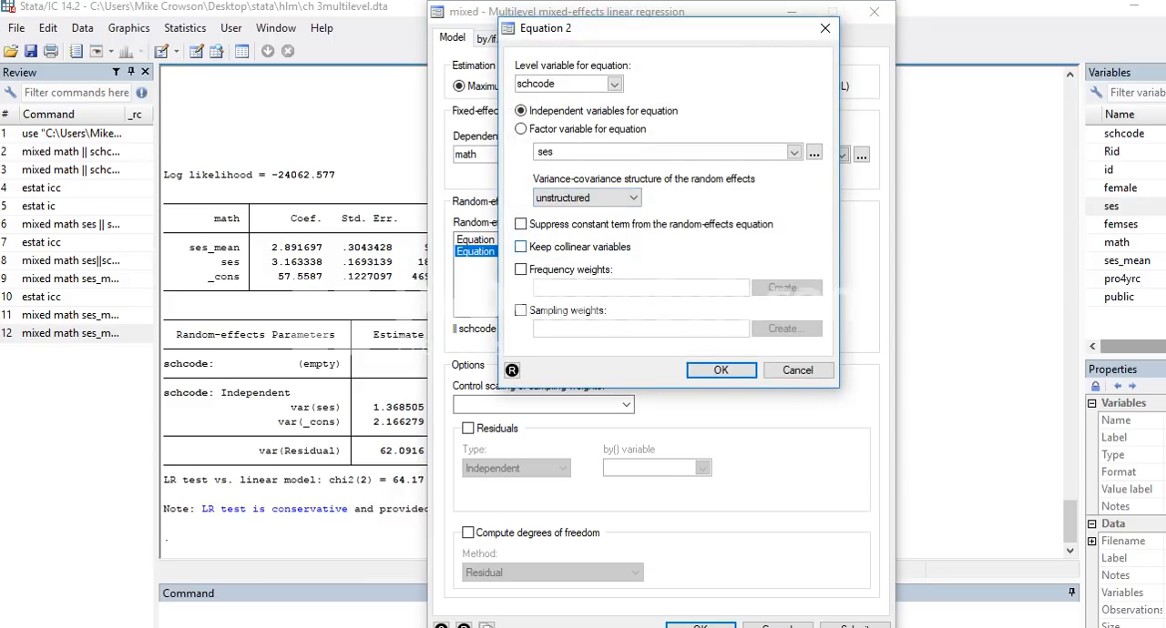
{"action": "left_click", "coordinate": [720, 370]}
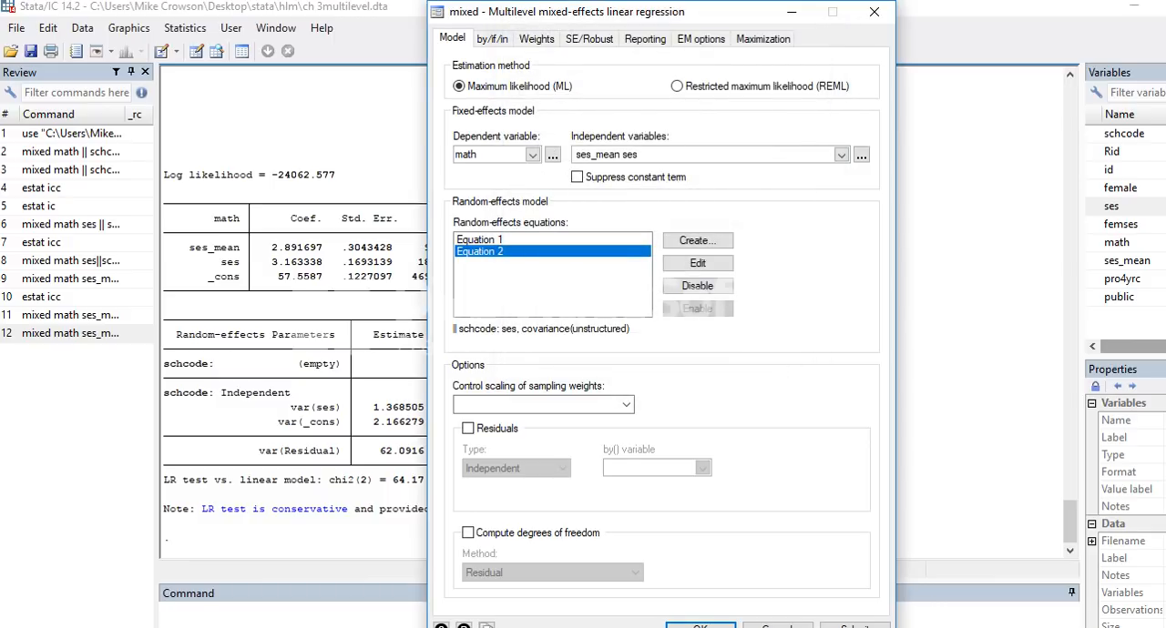
{"action": "left_click", "coordinate": [700, 625]}
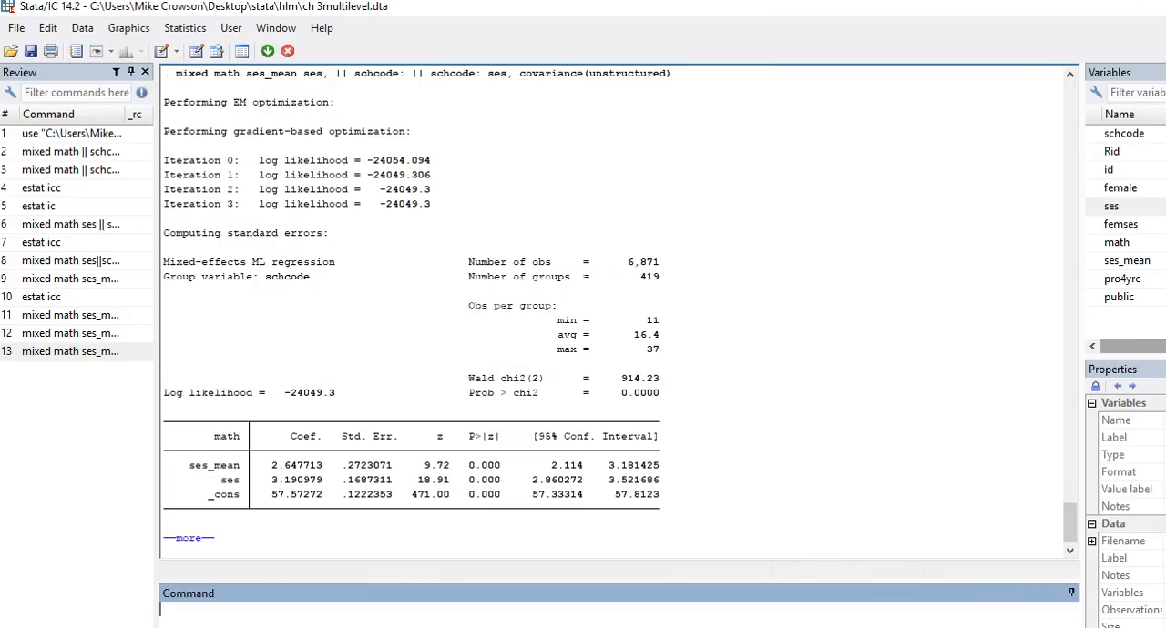
{"action": "left_click", "coordinate": [189, 539]}
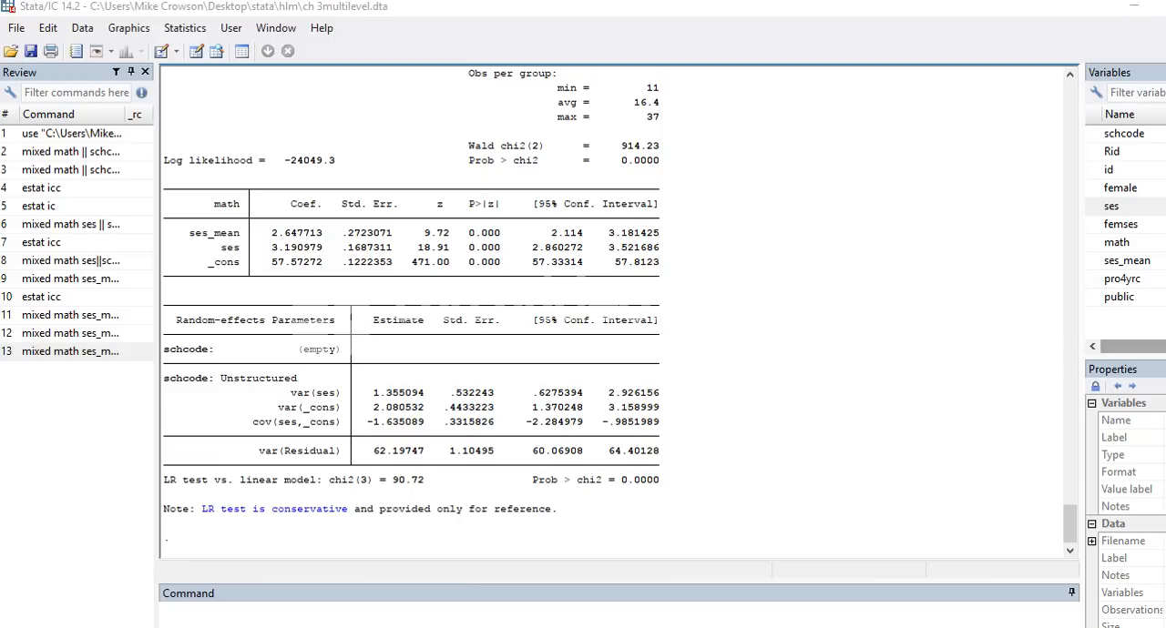
{"action": "left_click_drag", "start_coordinate": [247, 433], "coordinate": [421, 433]}
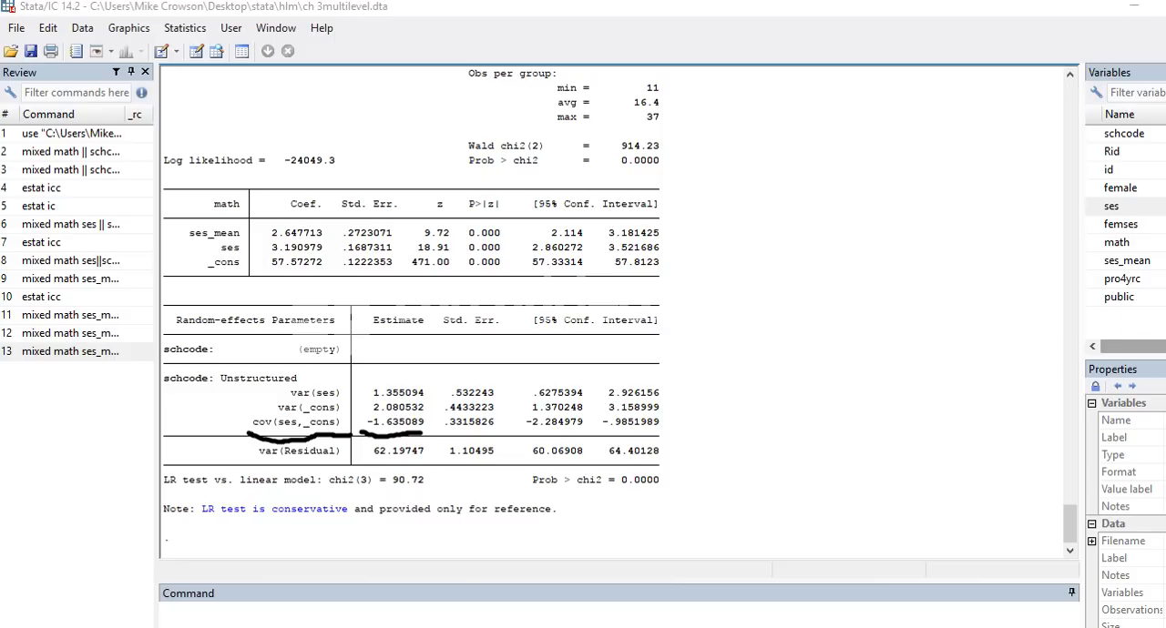
{"action": "key", "text": "Escape"}
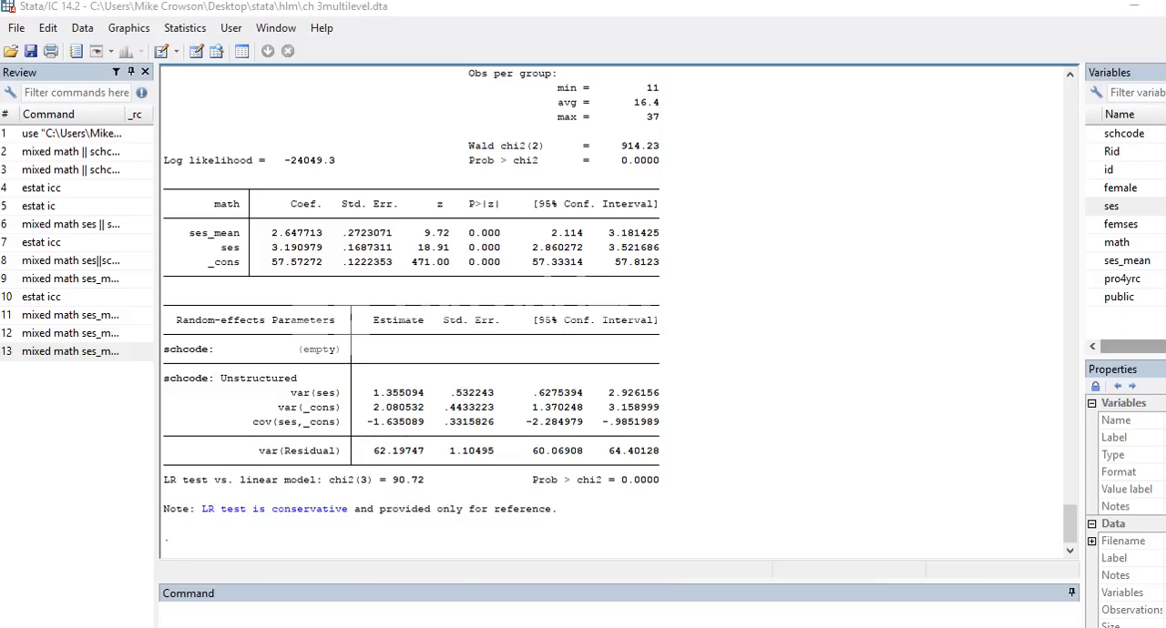
Step: Copy the residual variance estimate 62.19747 and standard error 1.10495 from Stata into Excel cells G5 and H5
{"action": "left_click_drag", "start_coordinate": [426, 451], "coordinate": [374, 451]}
{"action": "key", "text": "ctrl+c"}
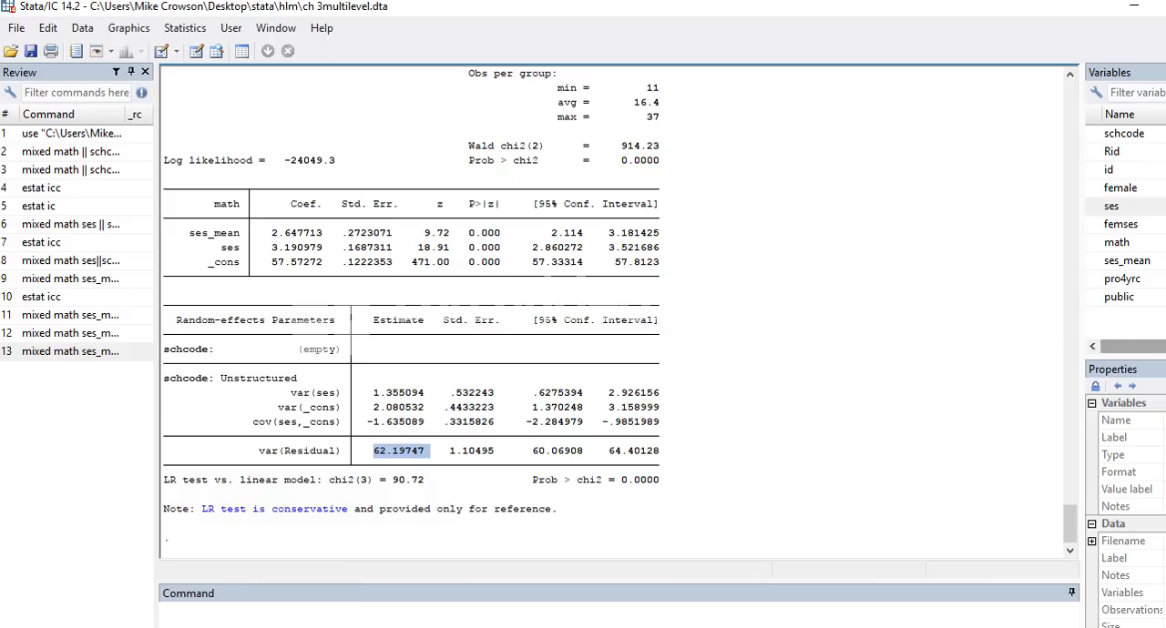
{"action": "key", "text": "alt+Tab"}
{"action": "left_click", "coordinate": [419, 281]}
{"action": "key", "text": "Delete"}
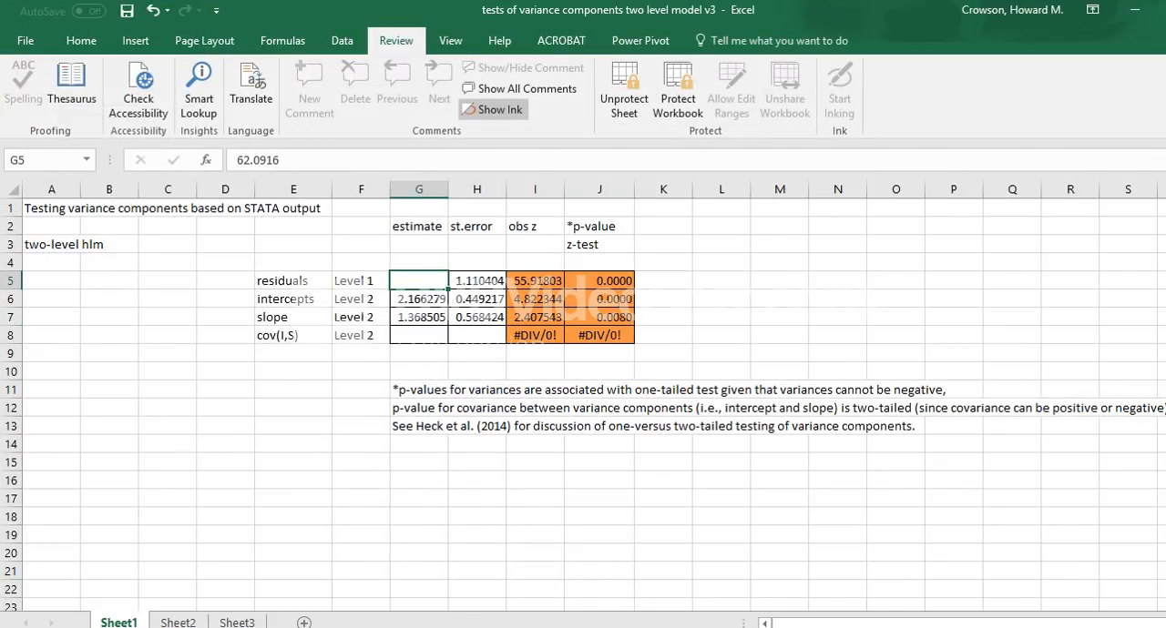
{"action": "key", "text": "ctrl+v"}
{"action": "key", "text": "alt+Tab"}
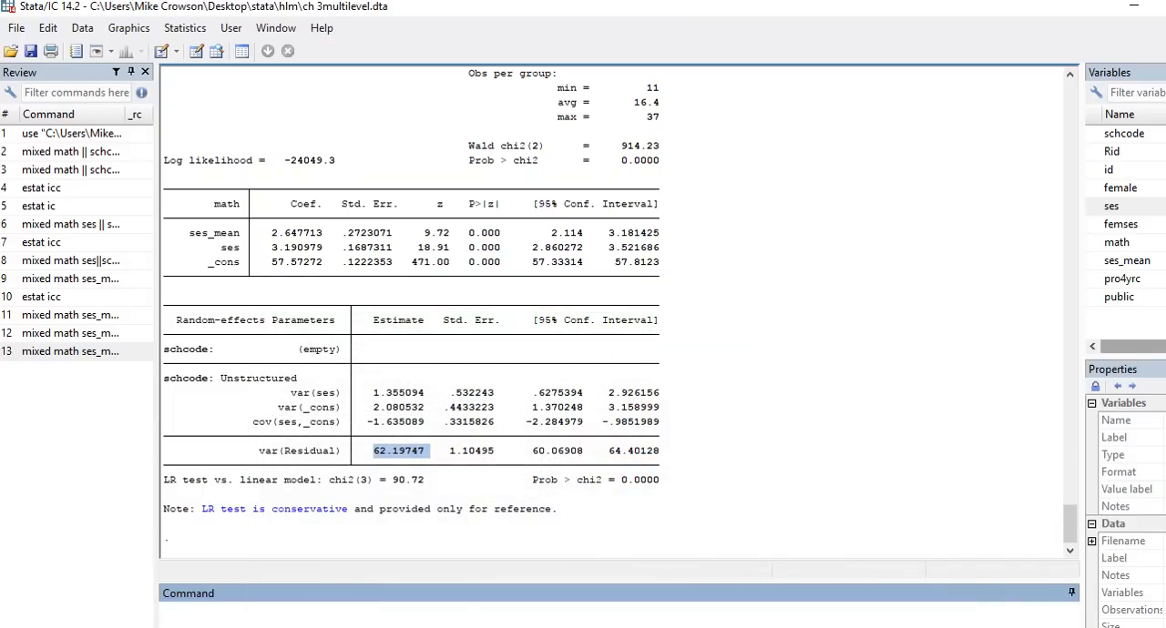
{"action": "left_click_drag", "start_coordinate": [499, 451], "coordinate": [450, 451]}
{"action": "key", "text": "ctrl+c"}
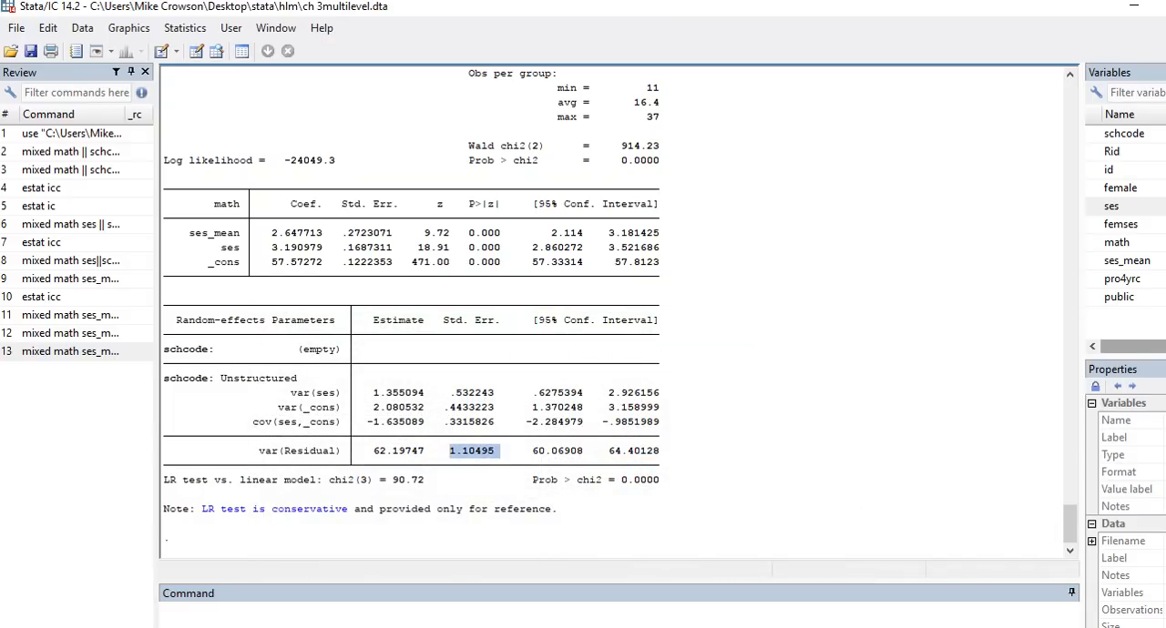
{"action": "key", "text": "alt+Tab"}
{"action": "key", "text": "Tab"}
{"action": "key", "text": "ctrl+v"}
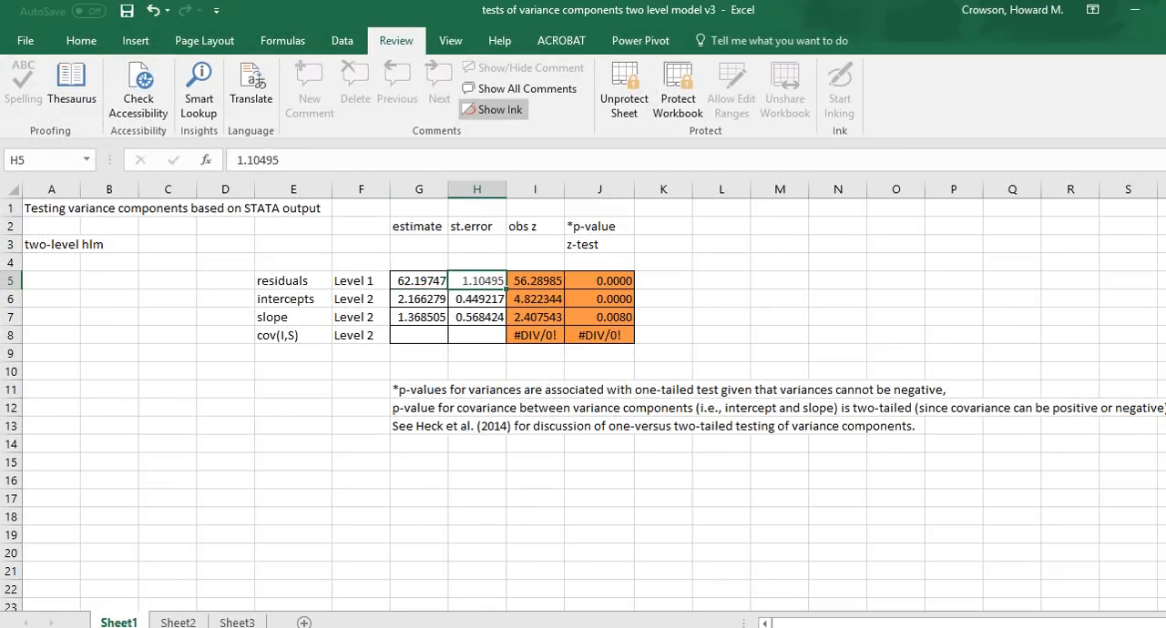
{"action": "key", "text": "Return"}
Step: Copy the intercept variance estimate 2.080532 and standard error .4433223 from the Stata output into Excel cells G6 and H6
{"action": "key", "text": "alt+Tab"}
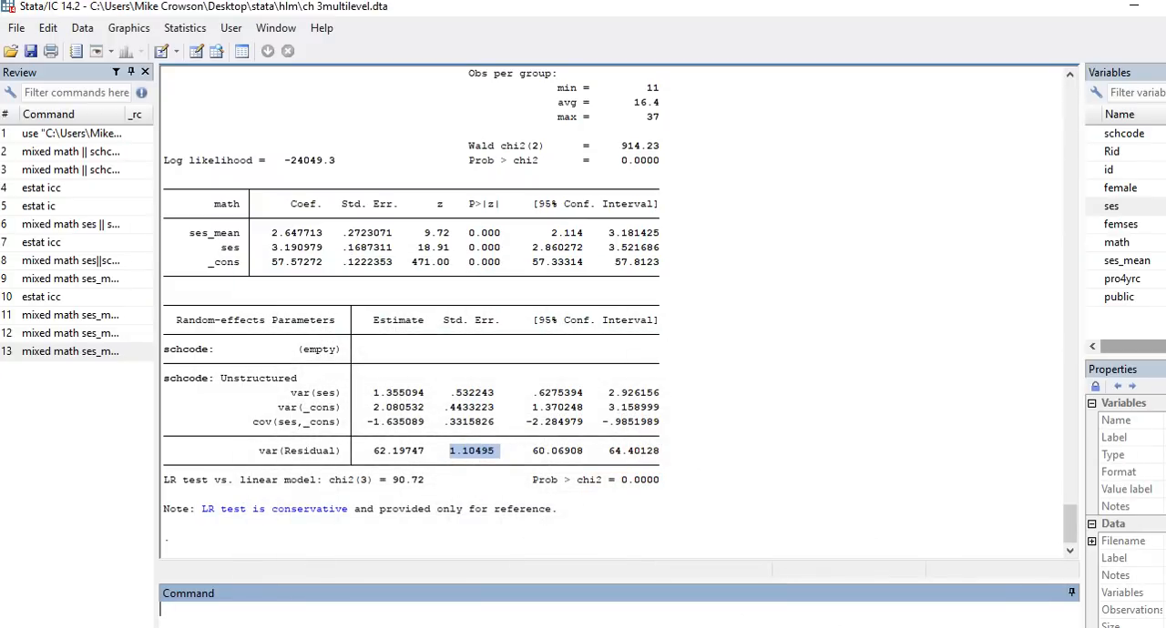
{"action": "left_click_drag", "start_coordinate": [429, 407], "coordinate": [368, 407]}
{"action": "key", "text": "ctrl+c"}
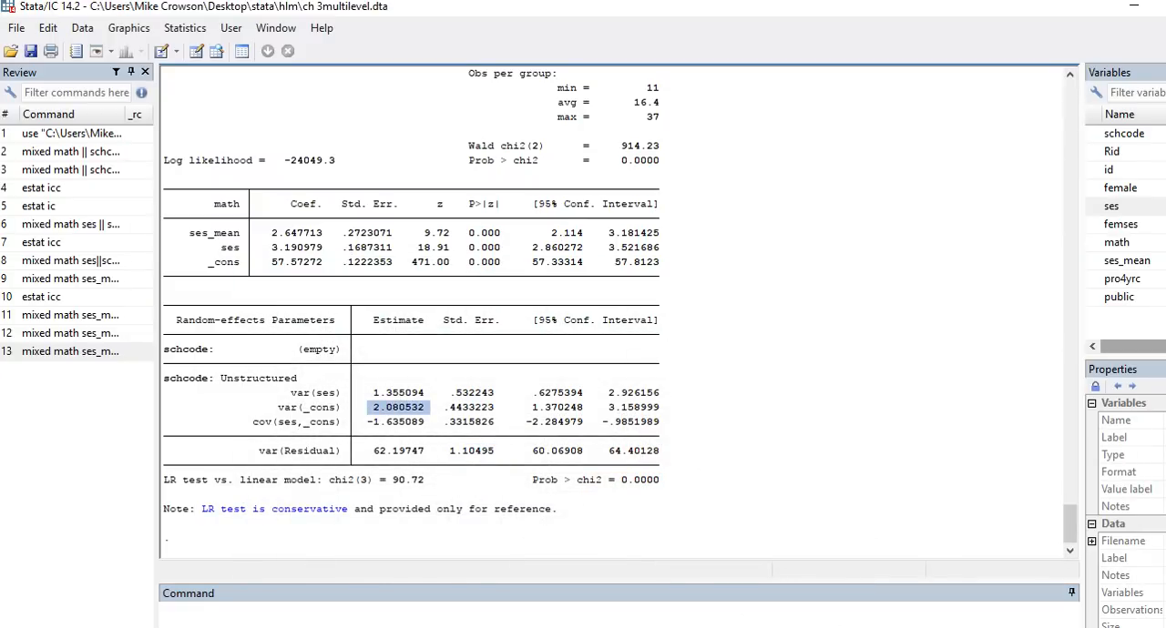
{"action": "key", "text": "alt+Tab"}
{"action": "key", "text": "ctrl+v"}
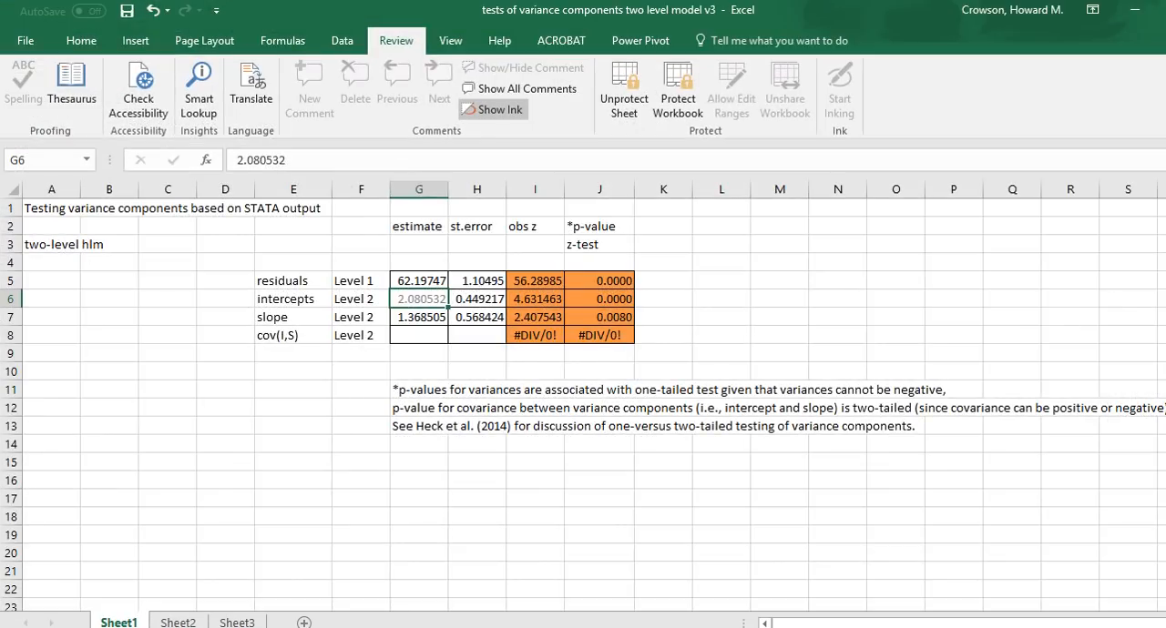
{"action": "key", "text": "Tab"}
{"action": "key", "text": "alt+Tab"}
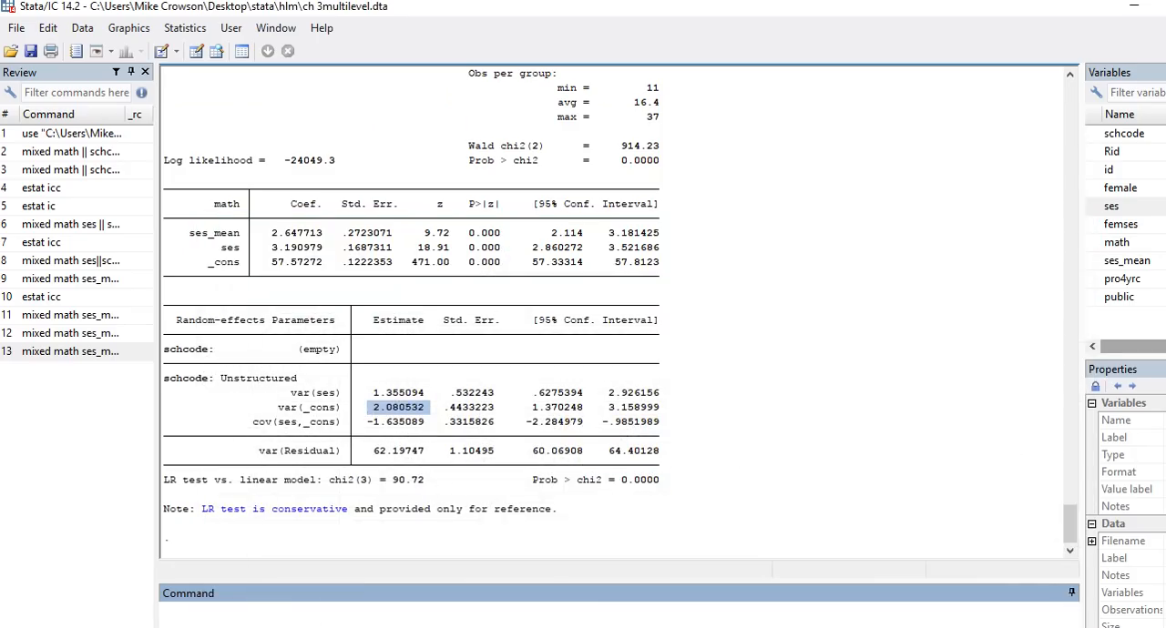
{"action": "left_click_drag", "start_coordinate": [495, 407], "coordinate": [445, 408]}
{"action": "key", "text": "ctrl+c"}
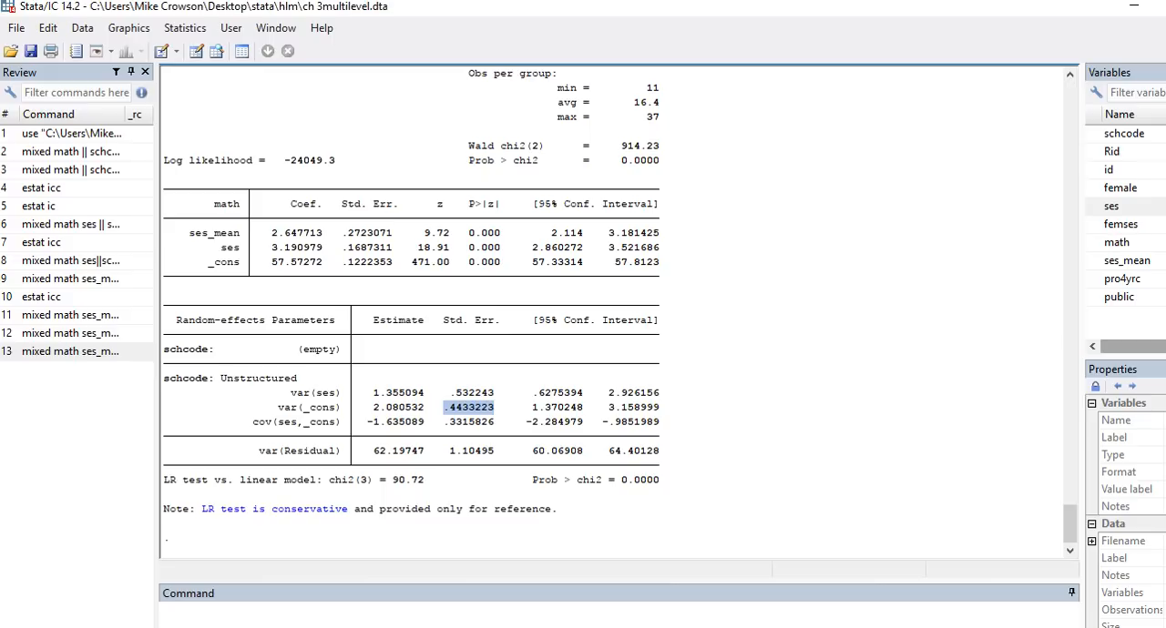
{"action": "key", "text": "alt+Tab"}
{"action": "key", "text": "ctrl+v"}
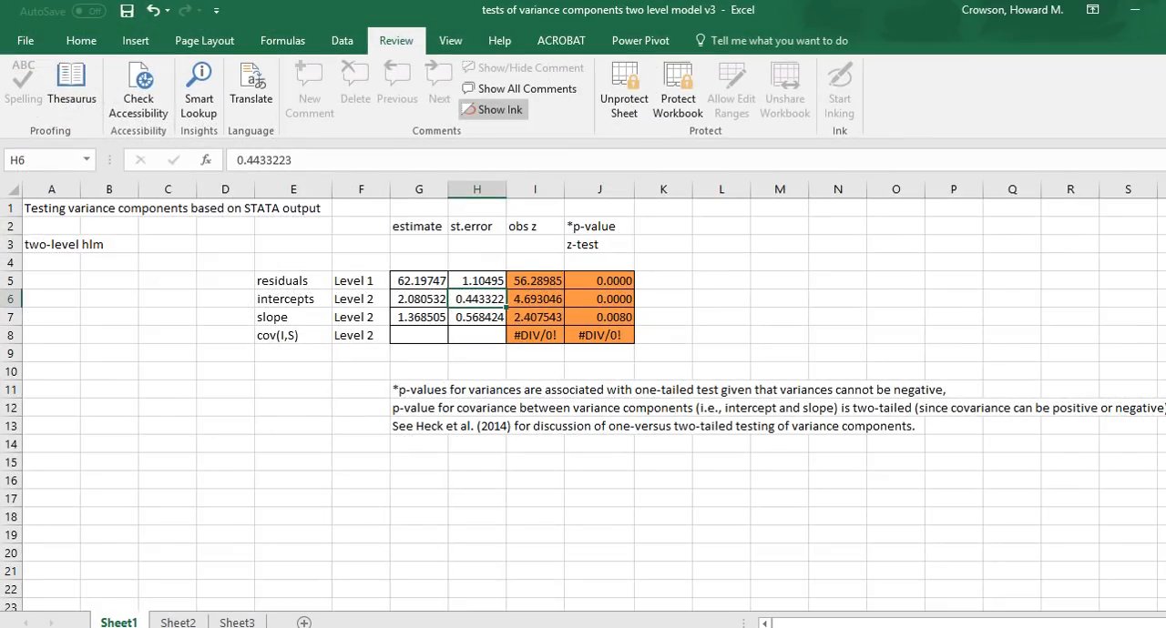
{"action": "key", "text": "Return"}
Step: Copy the ses slope variance estimate 1.355094 and standard error .532243 from the Stata output into Excel cells G7 and H7
{"action": "key", "text": "alt+Tab"}
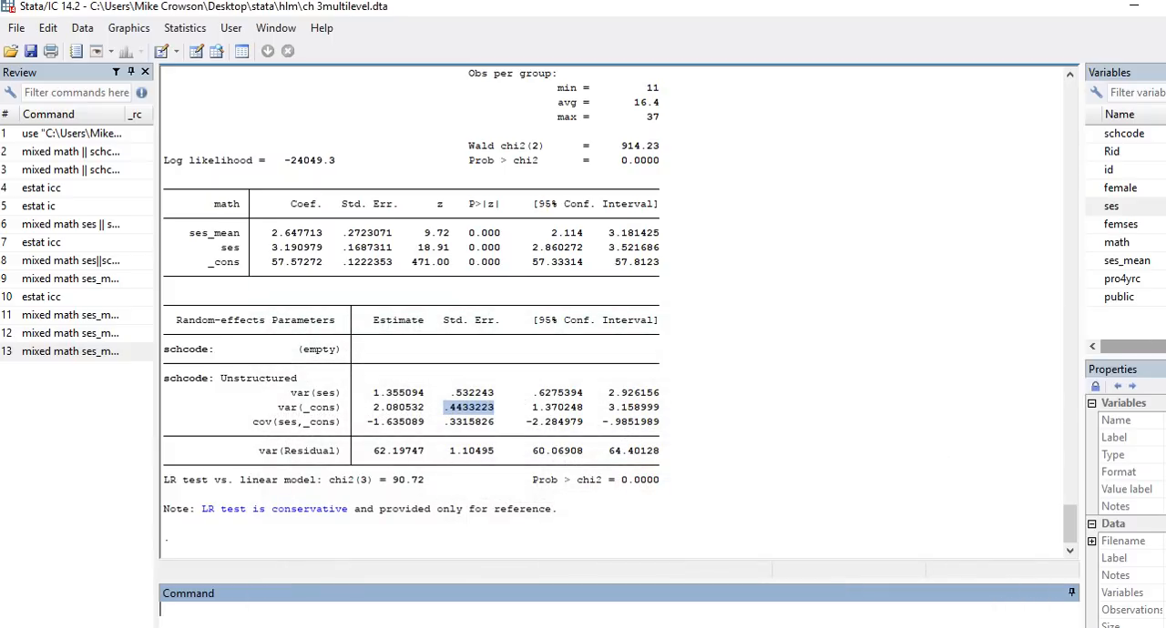
{"action": "left_click_drag", "start_coordinate": [424, 394], "coordinate": [370, 394]}
{"action": "key", "text": "ctrl+c"}
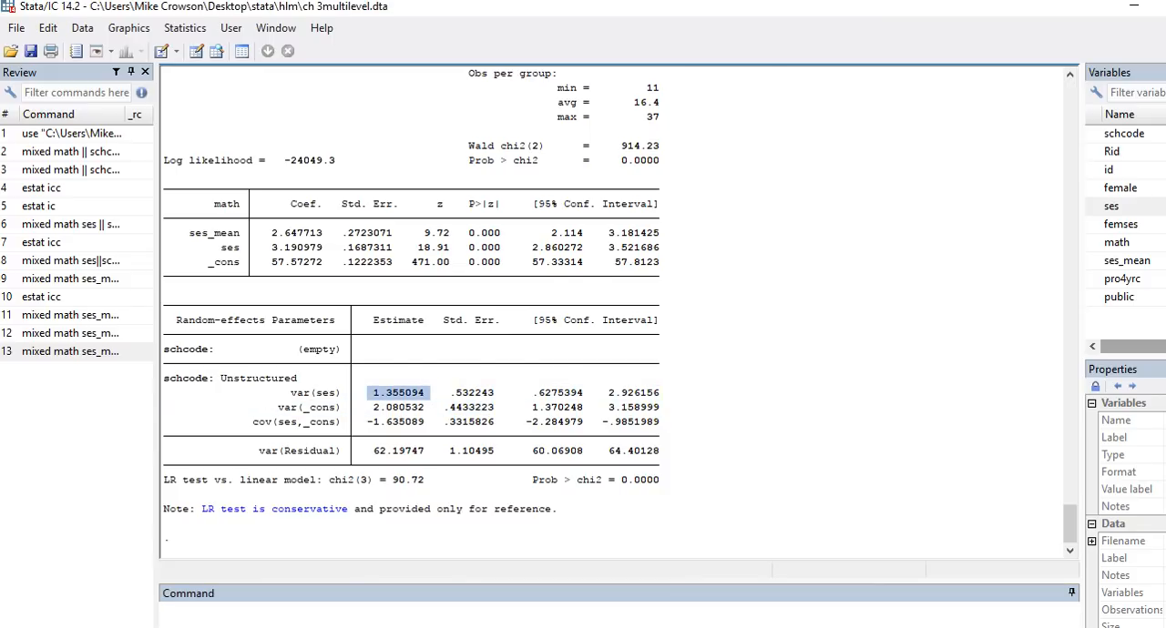
{"action": "key", "text": "alt+Tab"}
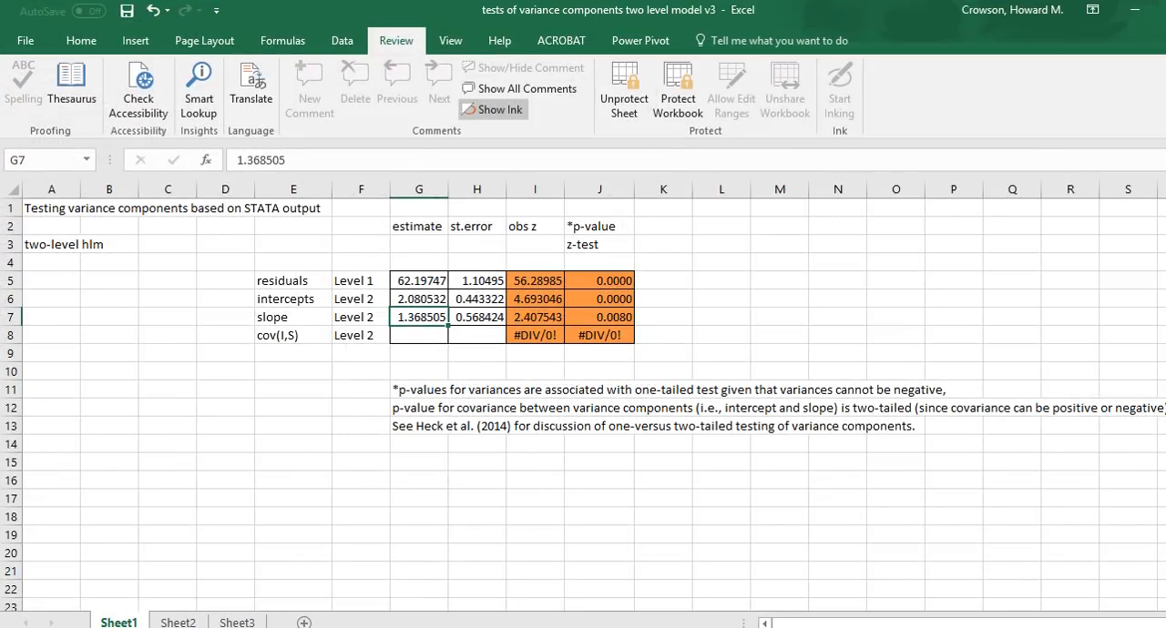
{"action": "key", "text": "ctrl+v"}
{"action": "key", "text": "Tab"}
{"action": "key", "text": "alt+Tab"}
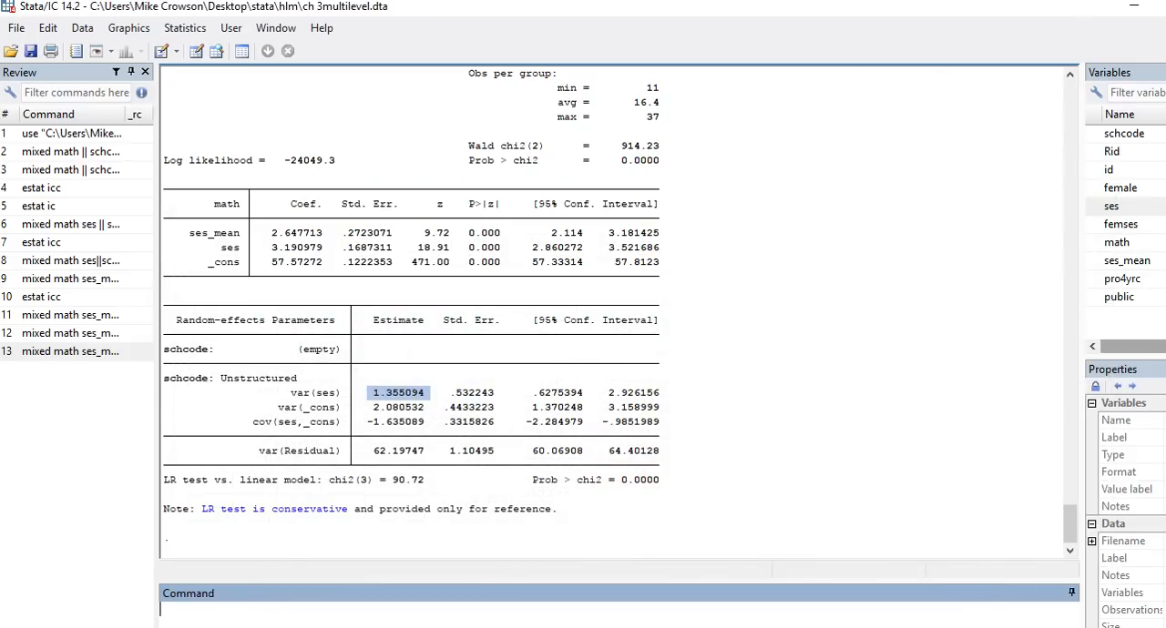
{"action": "left_click_drag", "start_coordinate": [500, 394], "coordinate": [450, 394]}
{"action": "key", "text": "ctrl+c"}
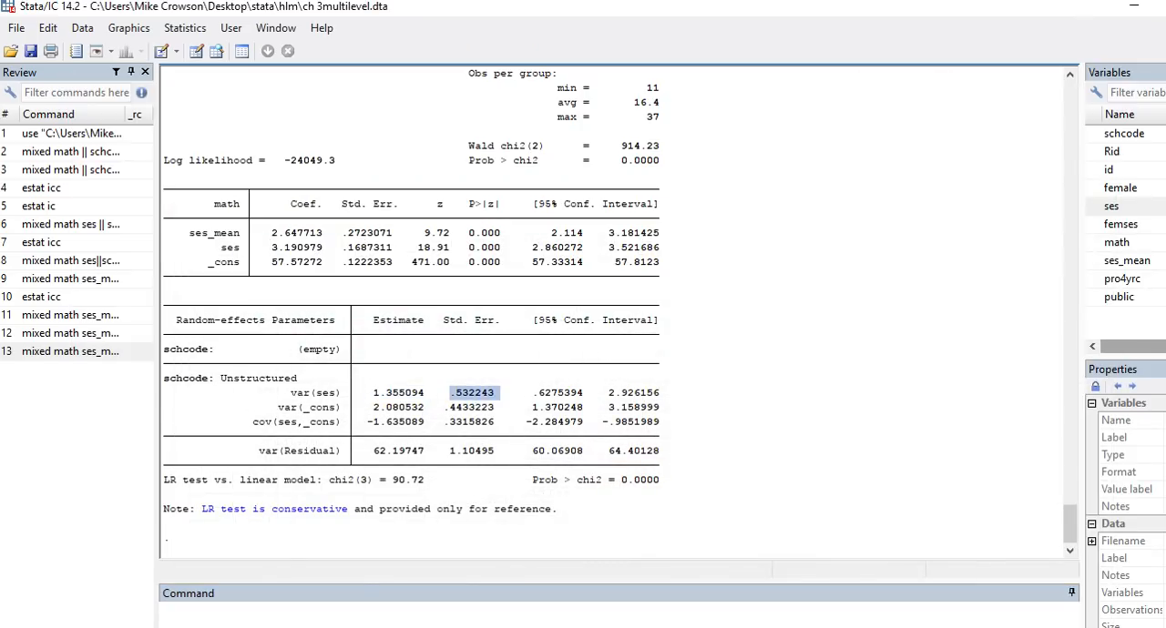
{"action": "key", "text": "alt+Tab"}
{"action": "key", "text": "ctrl+v"}
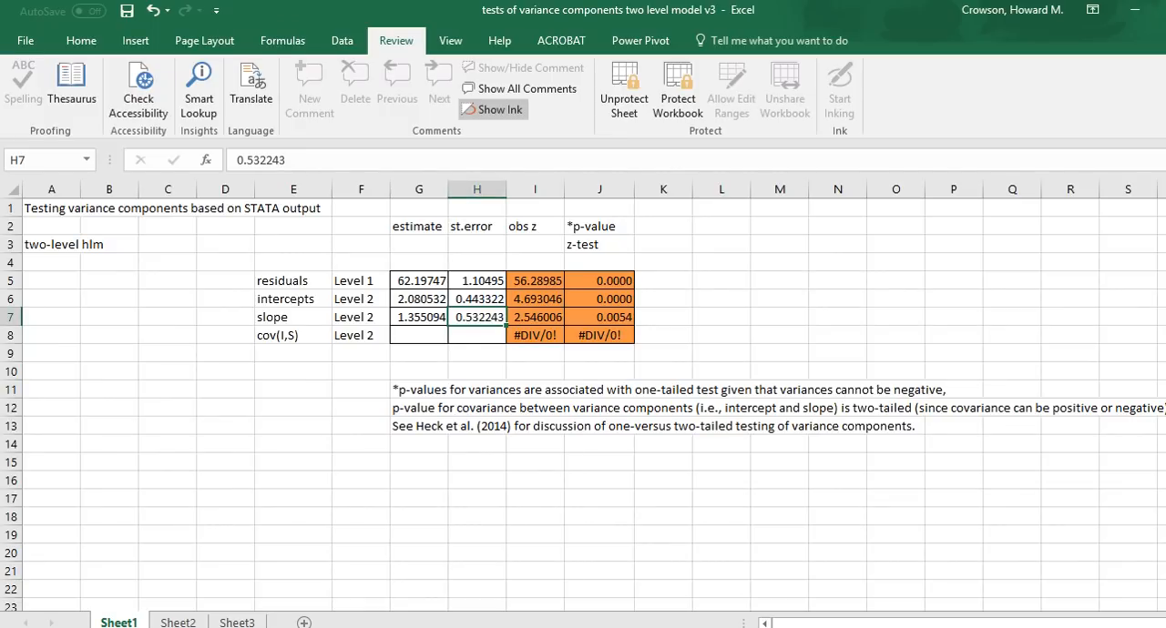
{"action": "key", "text": "Return"}
Step: Copy the intercept-slope covariance estimate -1.635089 and standard error .3315826 from the Stata output into Excel cells G8 and H8
{"action": "key", "text": "alt+Tab"}
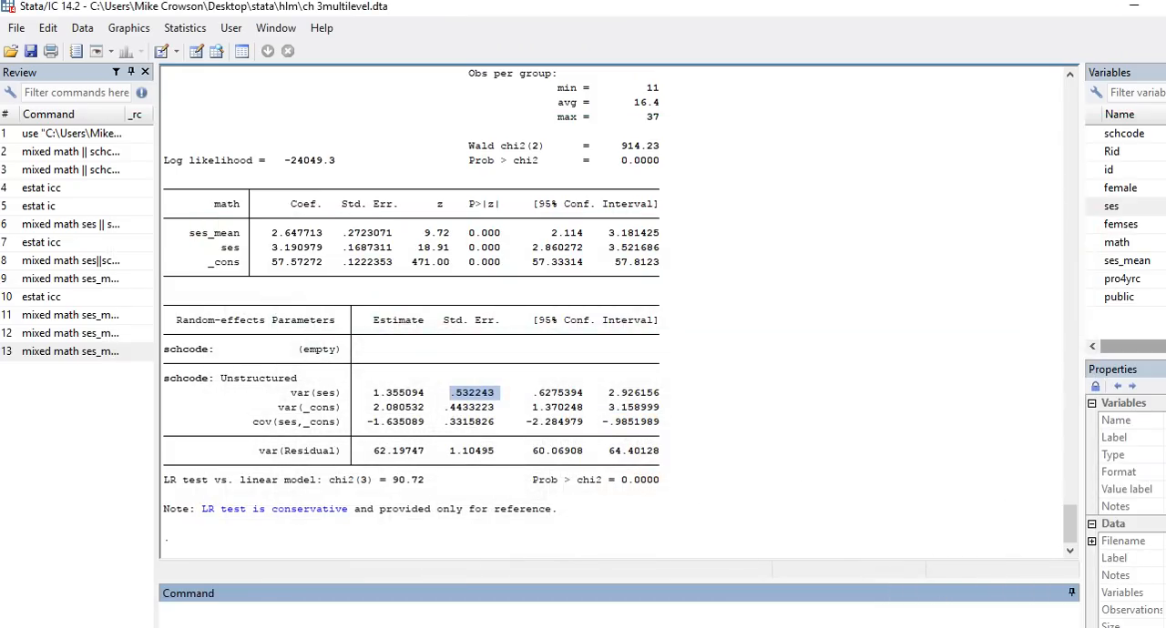
{"action": "left_click_drag", "start_coordinate": [426, 422], "coordinate": [367, 421]}
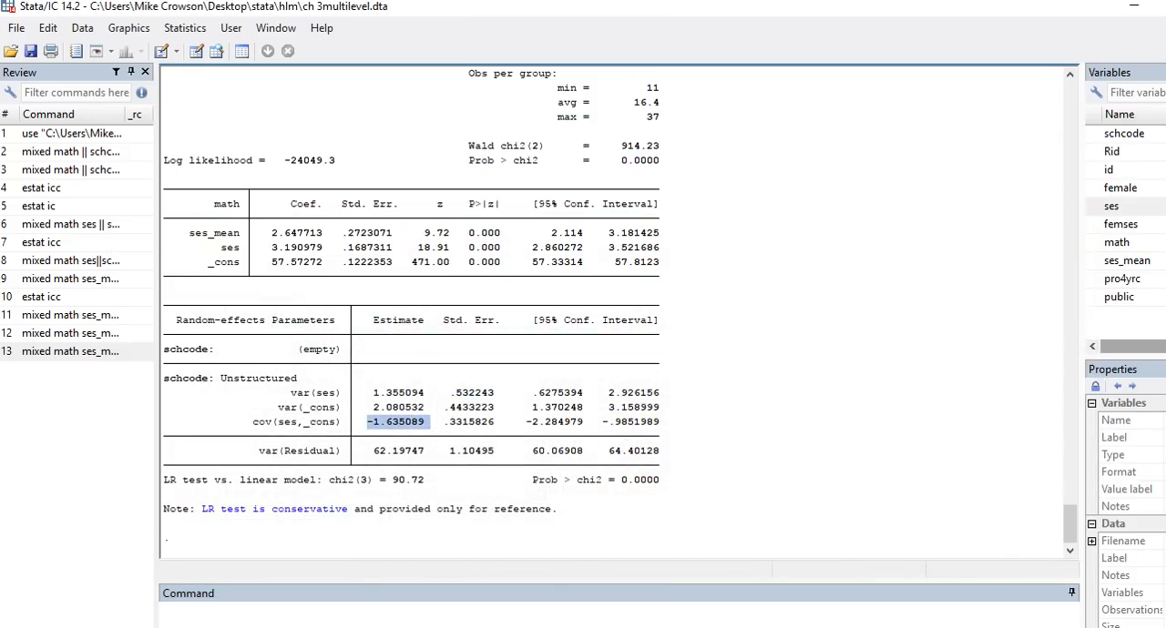
{"action": "key", "text": "ctrl+c"}
{"action": "key", "text": "alt+Tab"}
{"action": "key", "text": "ctrl+v"}
{"action": "key", "text": "Return"}
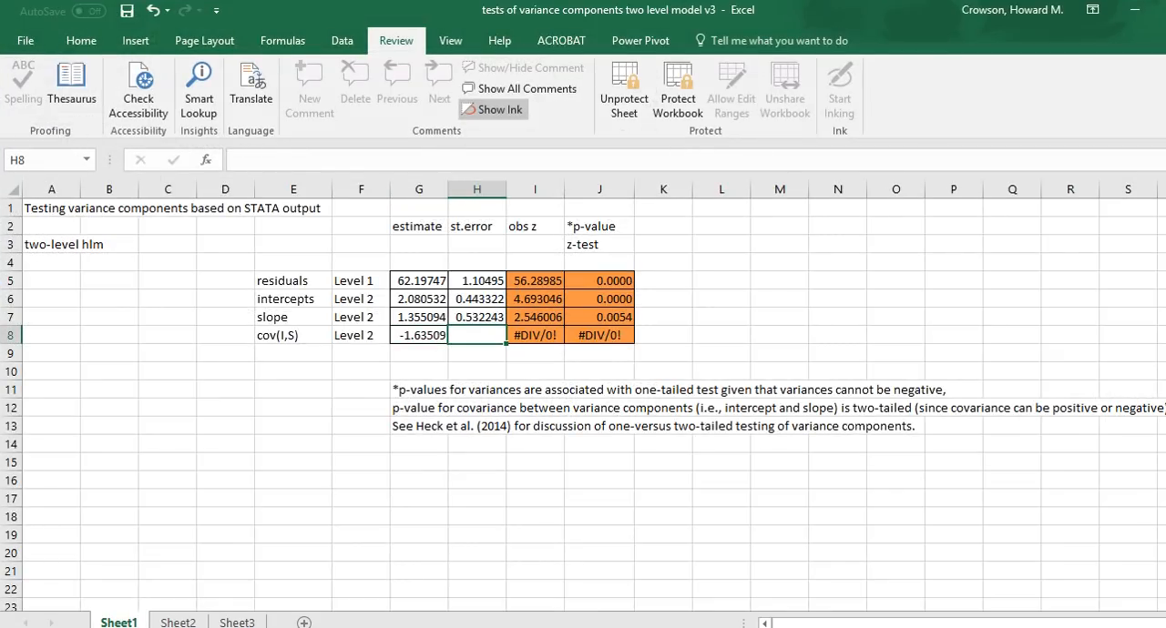
{"action": "key", "text": "alt+Tab"}
{"action": "left_click_drag", "start_coordinate": [494, 422], "coordinate": [444, 422]}
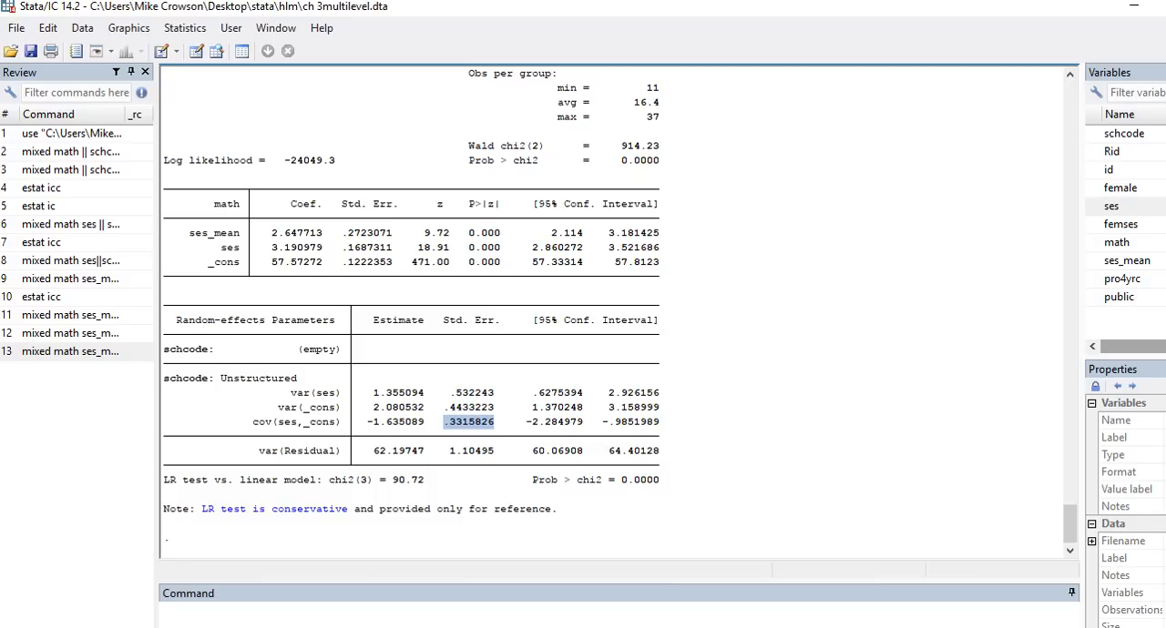
{"action": "key", "text": "ctrl+c"}
{"action": "key", "text": "alt+Tab"}
{"action": "key", "text": "ctrl+v"}
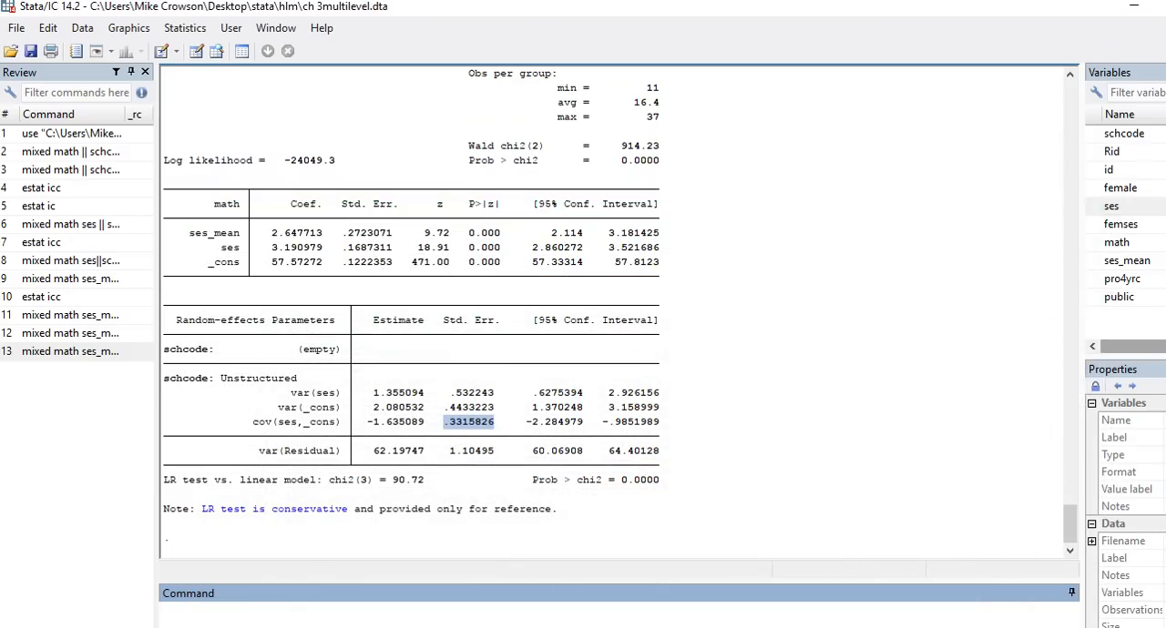
Step: Switch to the ch3multilevel.sav dataset in SPSS and reopen the linear mixed model for math, keeping the existing subject specification
{"action": "left_click", "coordinate": [646, 627]}
{"action": "left_click", "coordinate": [546, 587]}
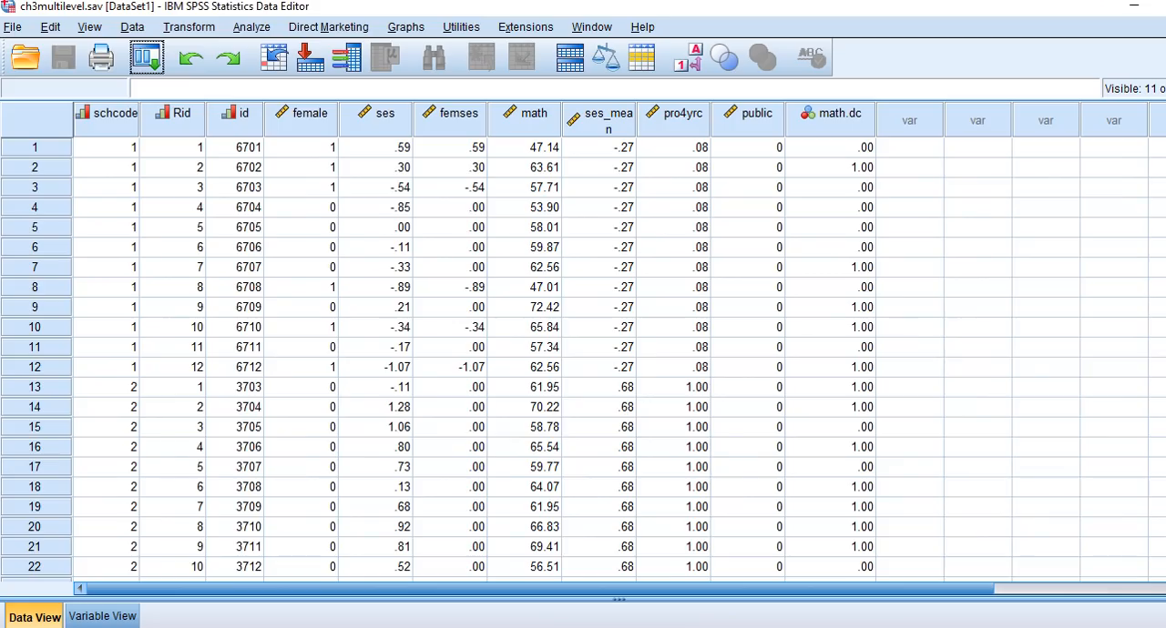
{"action": "left_click", "coordinate": [251, 27]}
{"action": "mouse_move", "coordinate": [260, 174]}
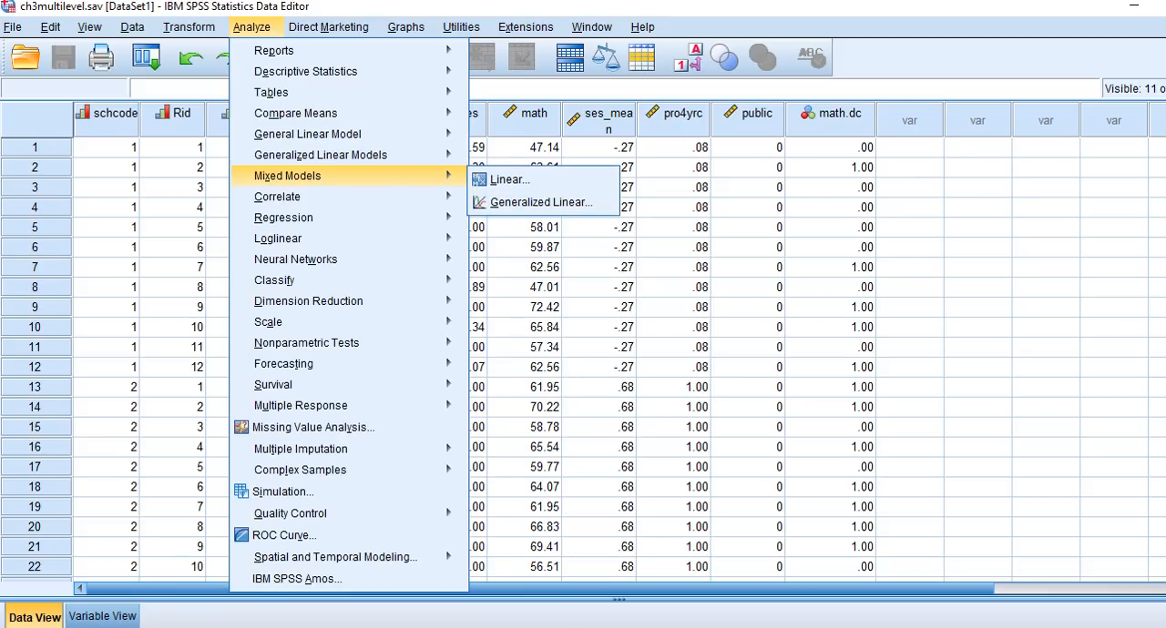
{"action": "left_click", "coordinate": [496, 179]}
{"action": "left_click", "coordinate": [676, 500]}
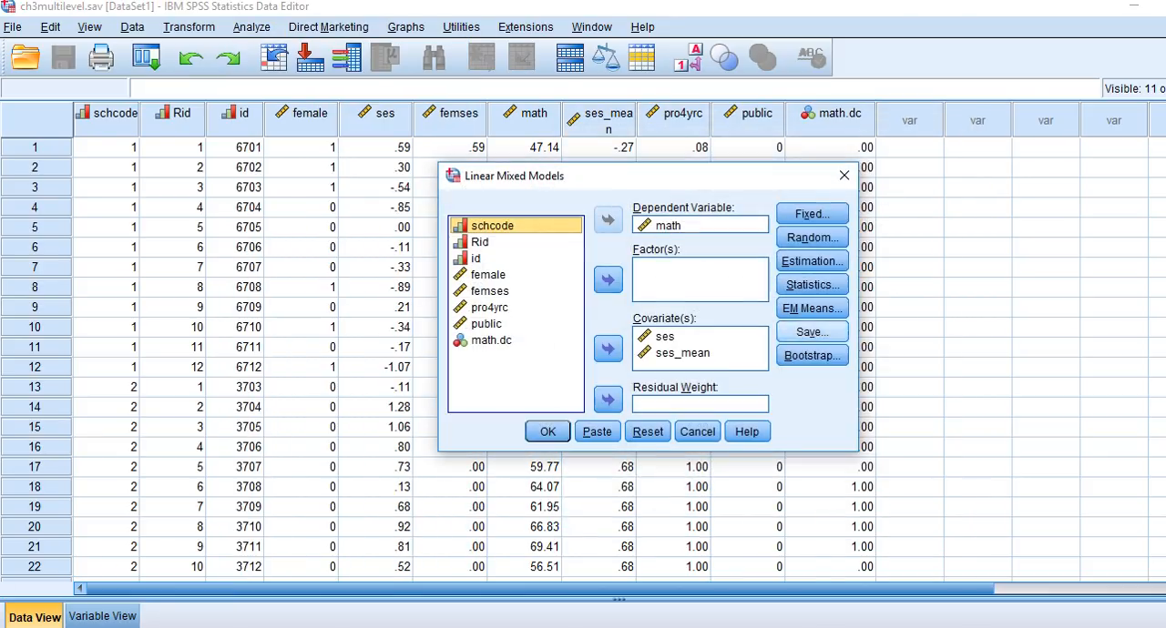
Step: Set the random effects covariance type to Unstructured, keeping the intercept and ses terms for schcode, and run the linear mixed model
{"action": "left_click", "coordinate": [811, 237]}
{"action": "left_click", "coordinate": [897, 84]}
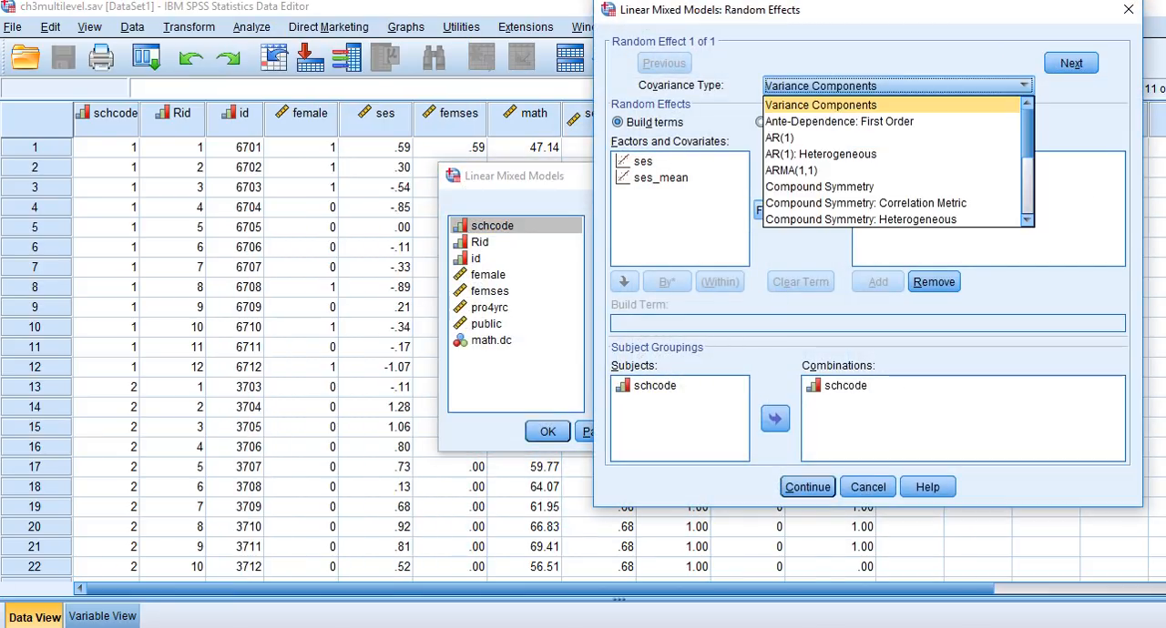
{"action": "scroll", "coordinate": [892, 155], "scroll_direction": "down", "scroll_amount": 2}
{"action": "left_click", "coordinate": [797, 203]}
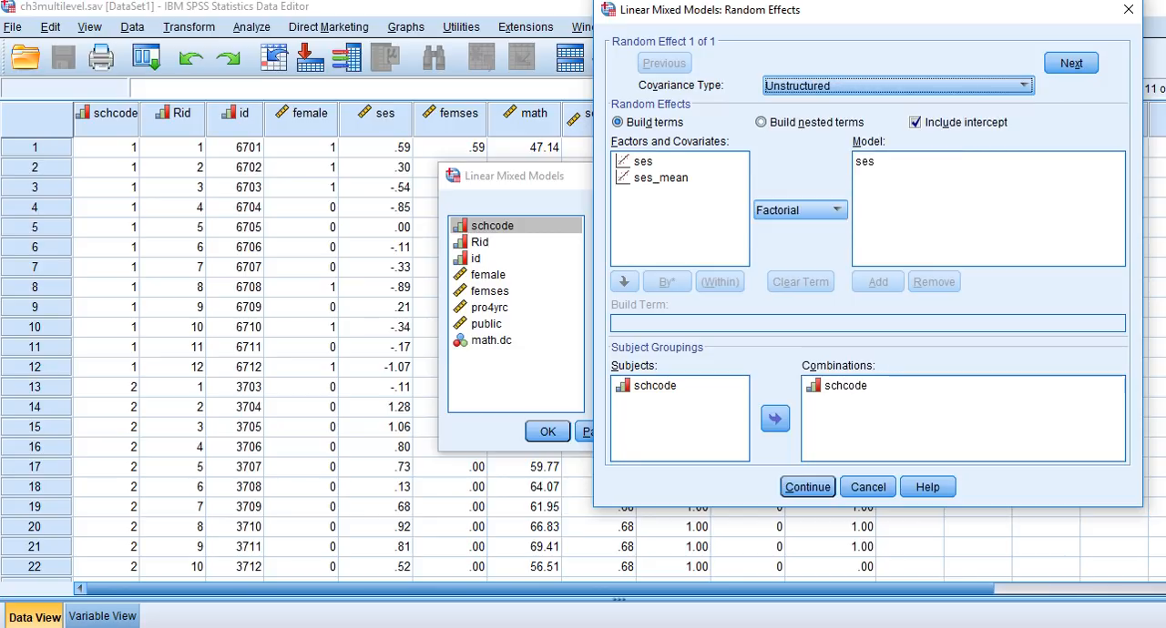
{"action": "left_click", "coordinate": [808, 487]}
{"action": "left_click", "coordinate": [547, 431]}
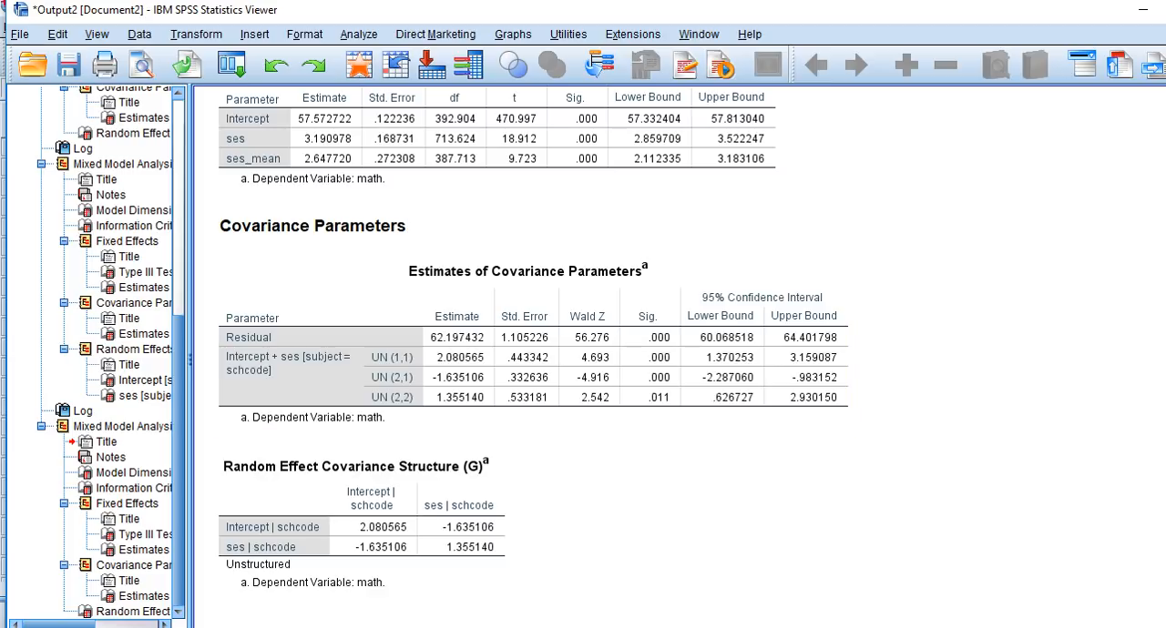
Step: Switch to the Word notes, sketch math-by-SES axes with four lines of differing intercepts and slopes over the page, and clear the drawing
{"action": "key", "text": "alt+Tab"}
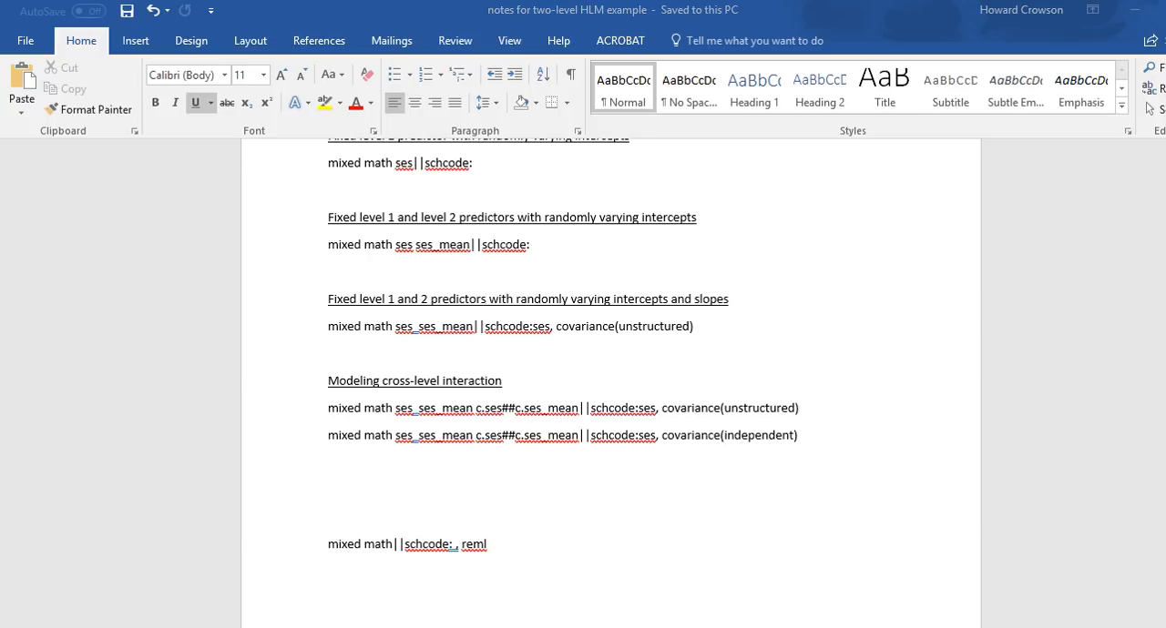
{"action": "mouse_move", "coordinate": [855, 199]}
{"action": "left_mouse_down"}
{"action": "mouse_move", "coordinate": [865, 335]}
{"action": "mouse_move", "coordinate": [1124, 342]}
{"action": "left_mouse_up"}
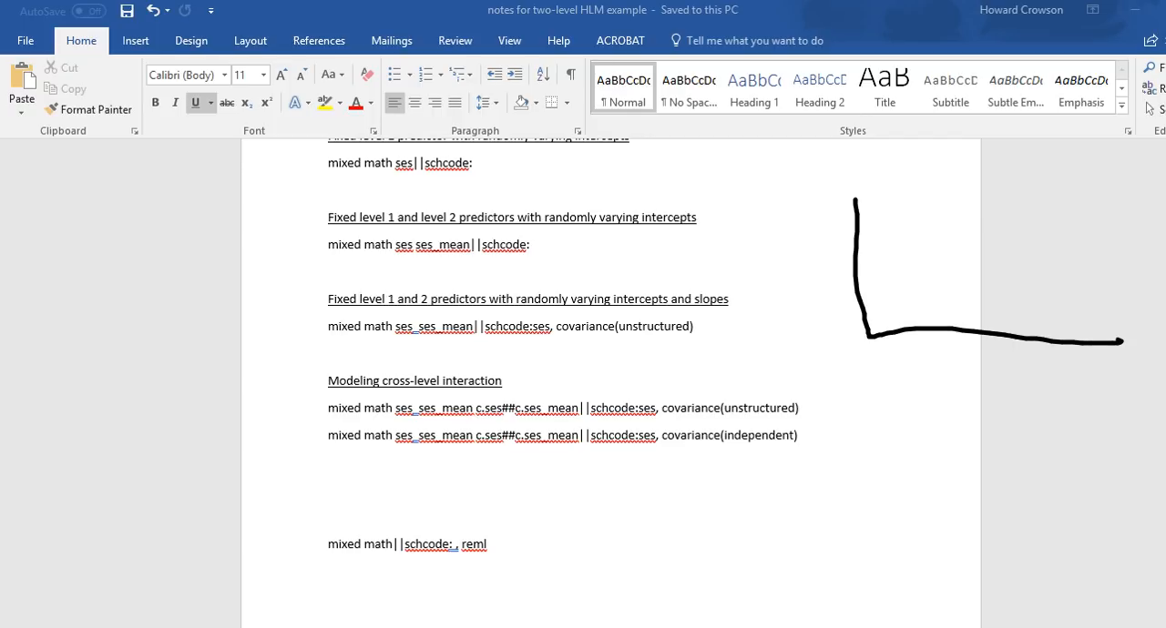
{"action": "left_click_drag", "start_coordinate": [858, 296], "coordinate": [981, 265]}
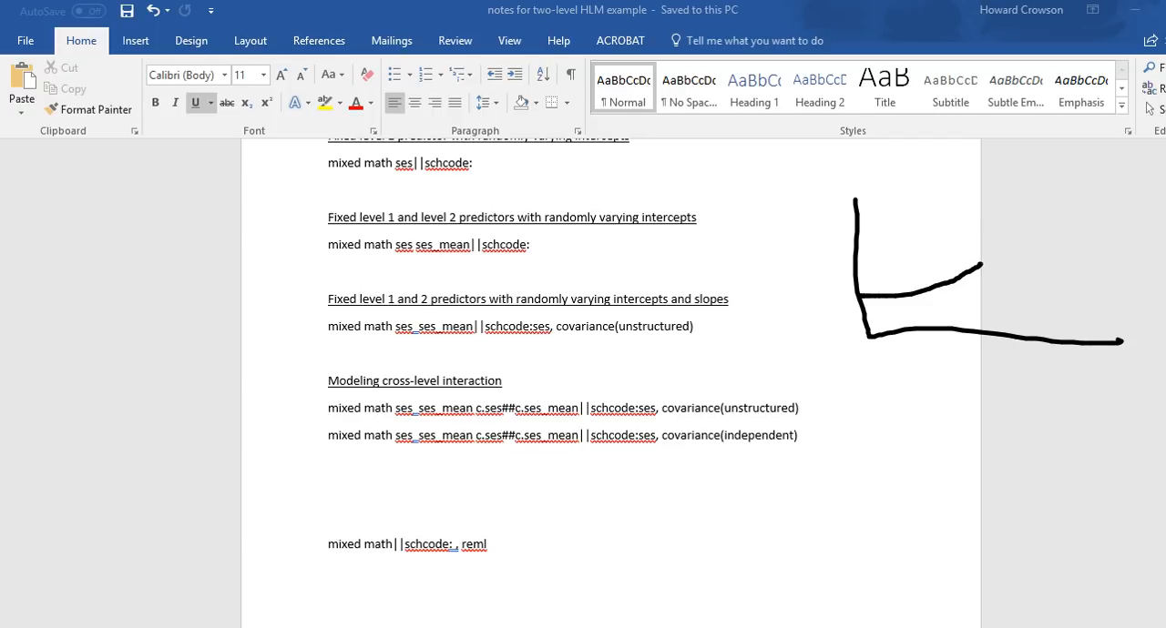
{"action": "left_click_drag", "start_coordinate": [856, 269], "coordinate": [985, 292]}
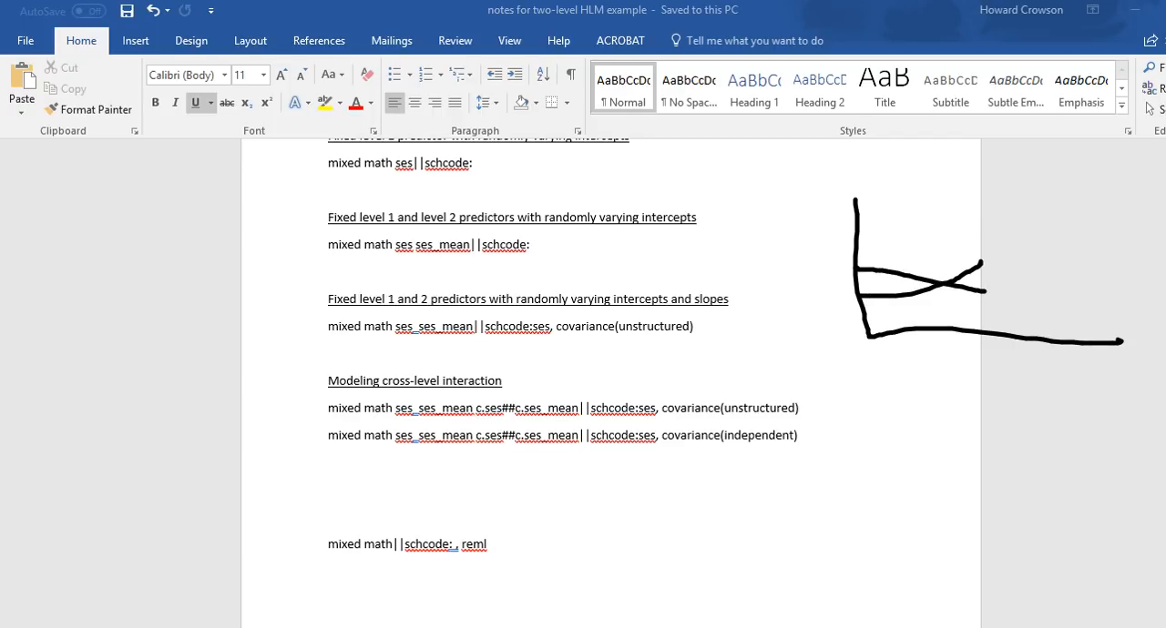
{"action": "left_click_drag", "start_coordinate": [858, 252], "coordinate": [960, 195]}
{"action": "mouse_move", "coordinate": [856, 223]}
{"action": "left_mouse_down"}
{"action": "mouse_move", "coordinate": [925, 202]}
{"action": "mouse_move", "coordinate": [1048, 202]}
{"action": "left_mouse_up"}
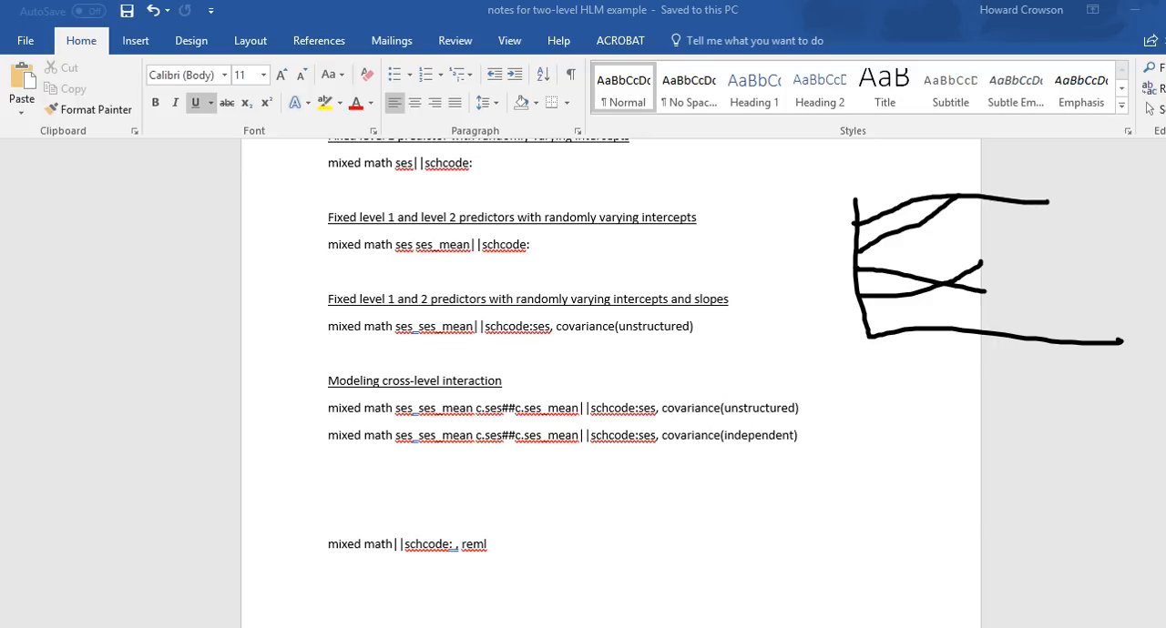
{"action": "mouse_move", "coordinate": [1071, 355]}
{"action": "left_mouse_down"}
{"action": "mouse_move", "coordinate": [1050, 381]}
{"action": "mouse_move", "coordinate": [1073, 366]}
{"action": "mouse_move", "coordinate": [1080, 375]}
{"action": "mouse_move", "coordinate": [1080, 361]}
{"action": "mouse_move", "coordinate": [1084, 372]}
{"action": "left_mouse_up"}
{"action": "mouse_move", "coordinate": [795, 184]}
{"action": "left_mouse_down"}
{"action": "mouse_move", "coordinate": [796, 200]}
{"action": "mouse_move", "coordinate": [805, 182]}
{"action": "mouse_move", "coordinate": [813, 200]}
{"action": "mouse_move", "coordinate": [830, 188]}
{"action": "left_mouse_up"}
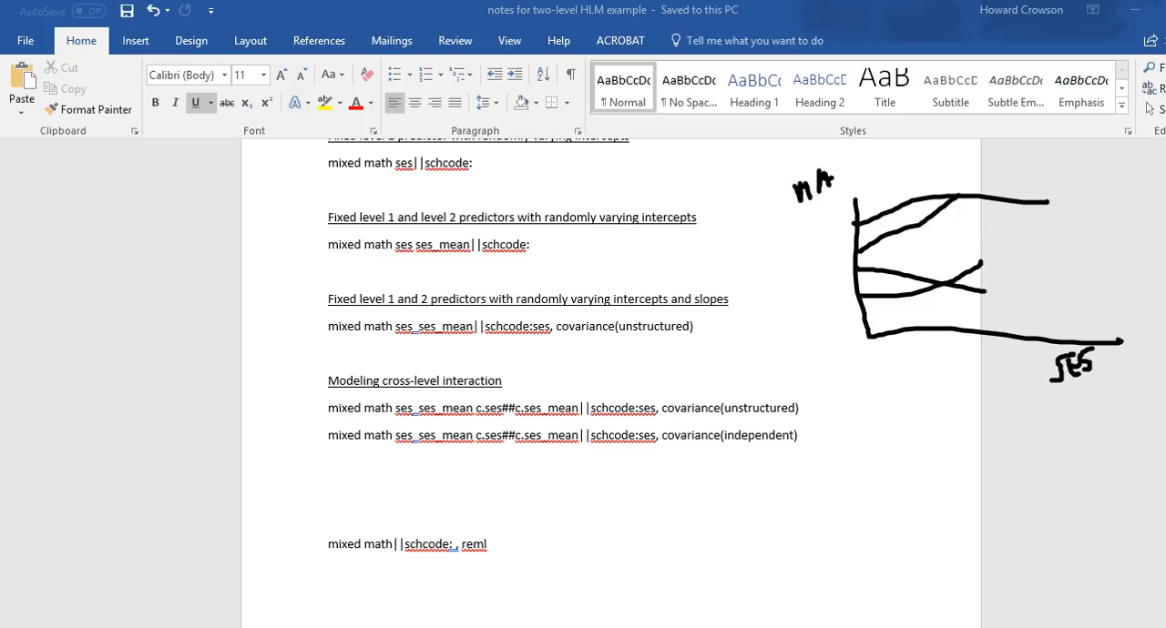
{"action": "key", "text": "Escape"}
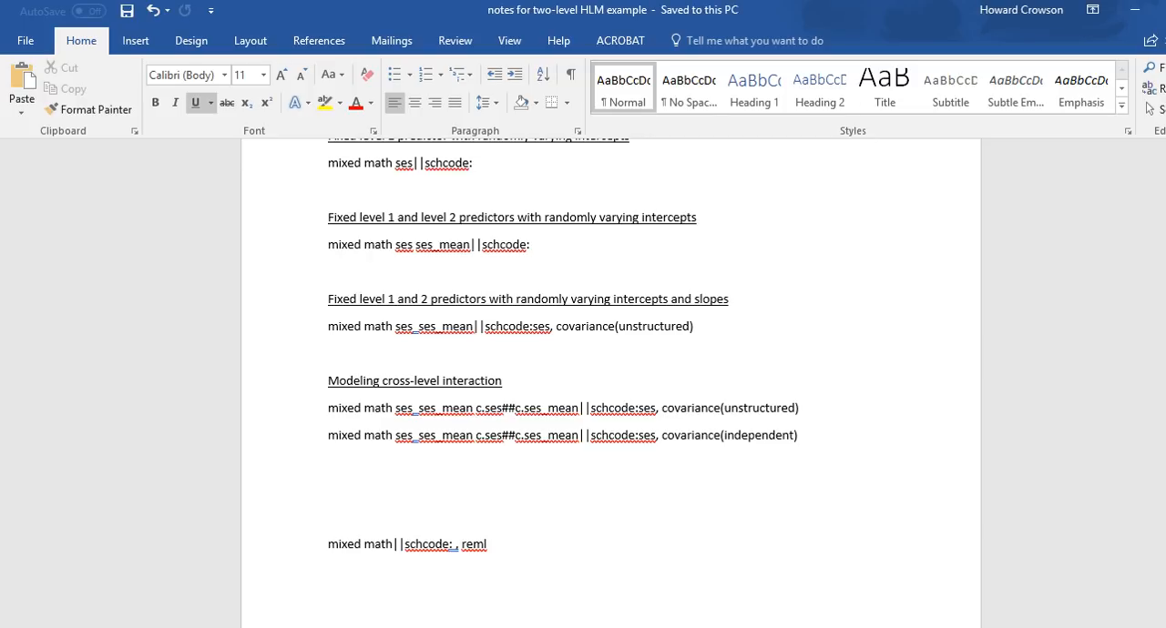
Step: Copy the cross-level interaction command with covariance(independent) from the Word notes and run it in Stata
{"action": "left_click_drag", "start_coordinate": [801, 439], "coordinate": [329, 440]}
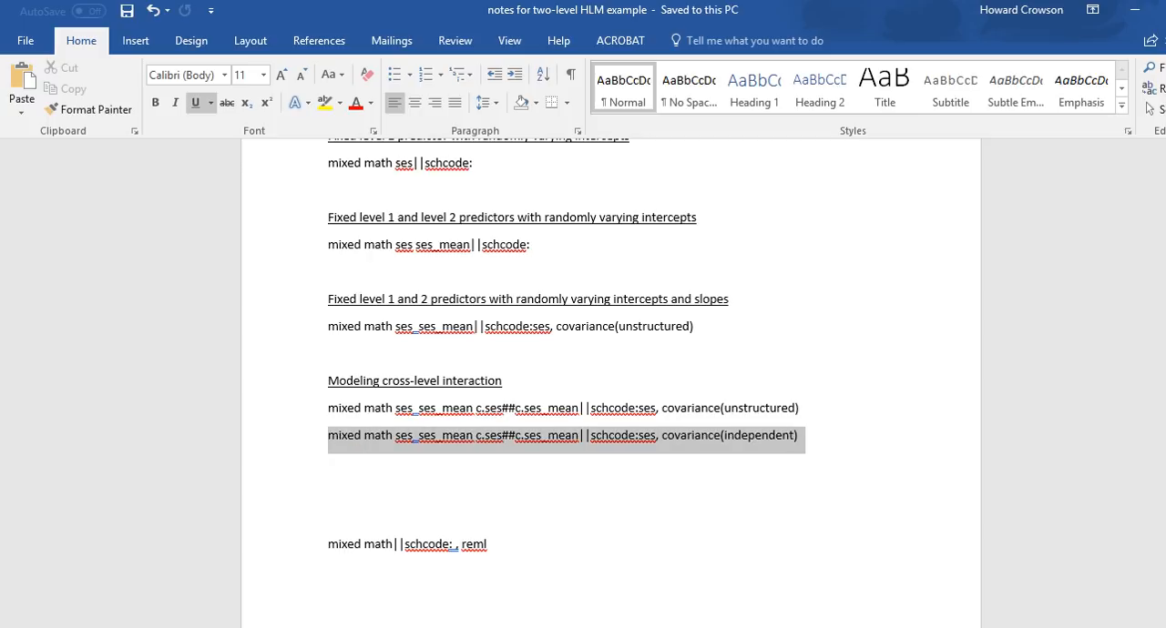
{"action": "key", "text": "alt+Tab"}
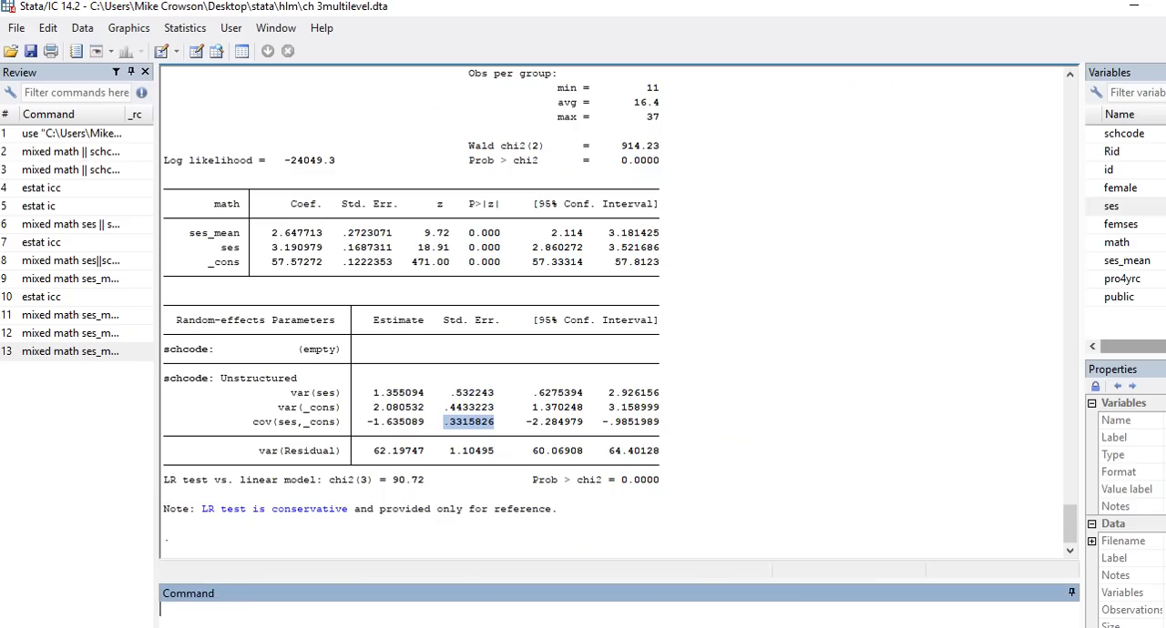
{"action": "key", "text": "ctrl+v"}
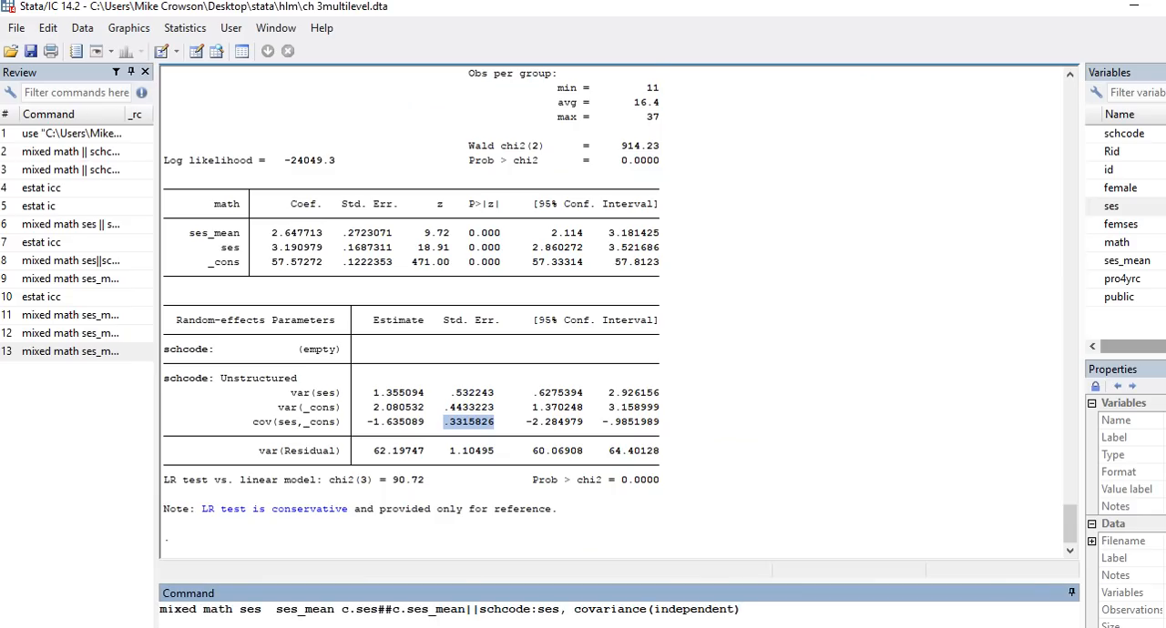
{"action": "key", "text": "Return"}
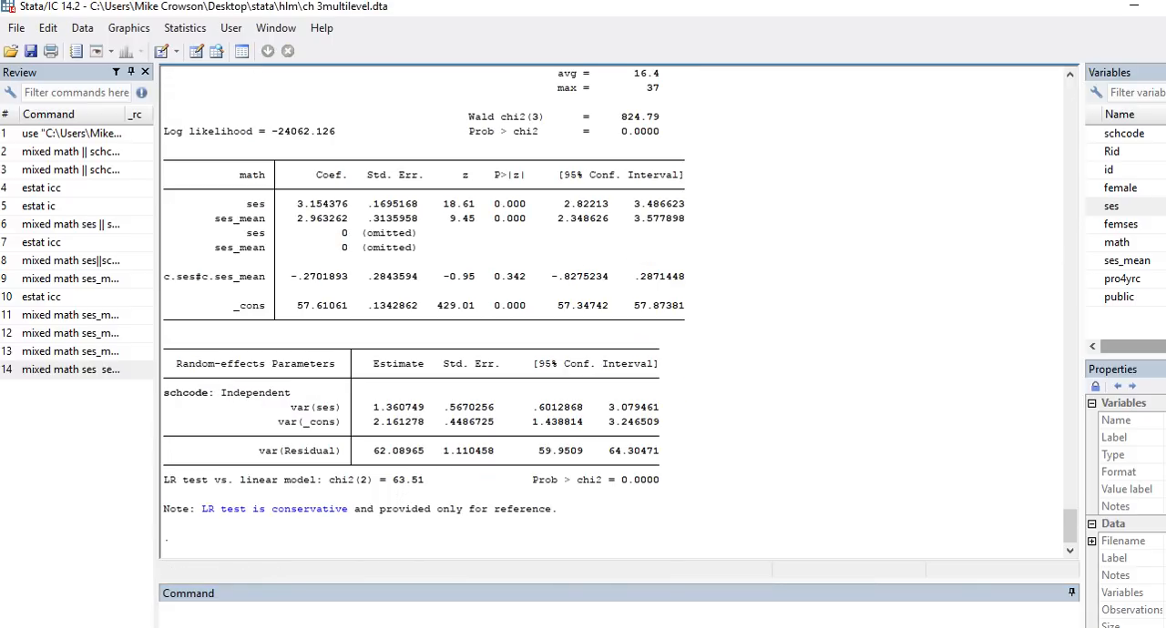
Step: Examine the cross-level interaction model's coefficients, collinearity notes and random-effects estimates against the preceding unstructured model's output
{"action": "scroll", "coordinate": [619, 314], "scroll_direction": "up", "scroll_amount": 5}
{"action": "scroll", "coordinate": [619, 314], "scroll_direction": "down", "scroll_amount": 5}
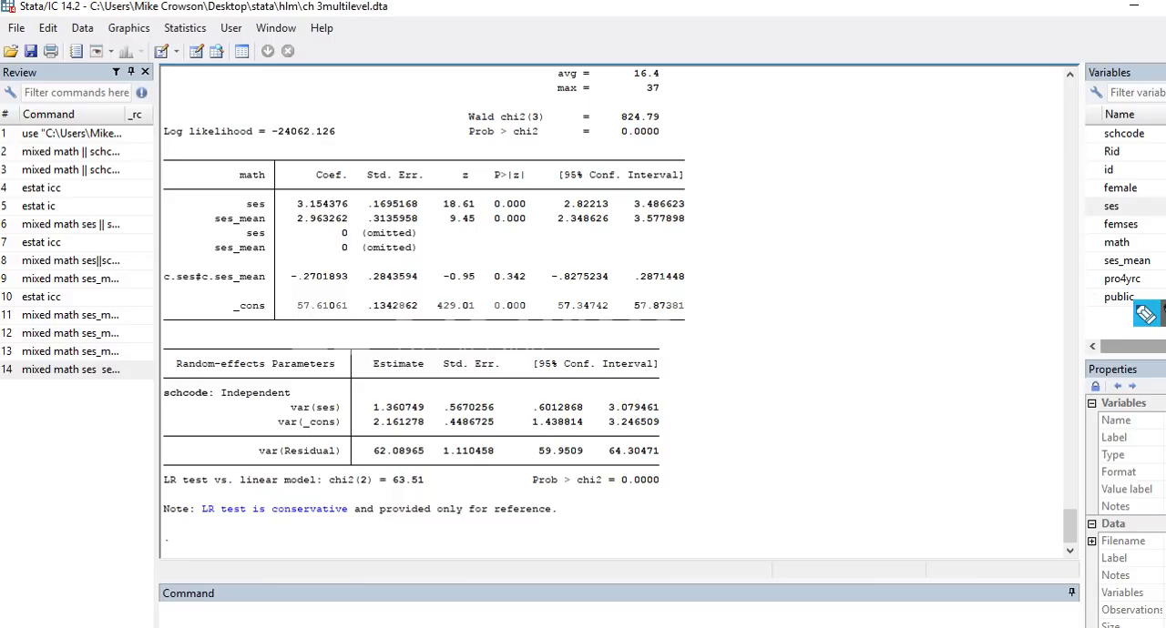
{"action": "scroll", "coordinate": [615, 309], "scroll_direction": "up", "scroll_amount": 9}
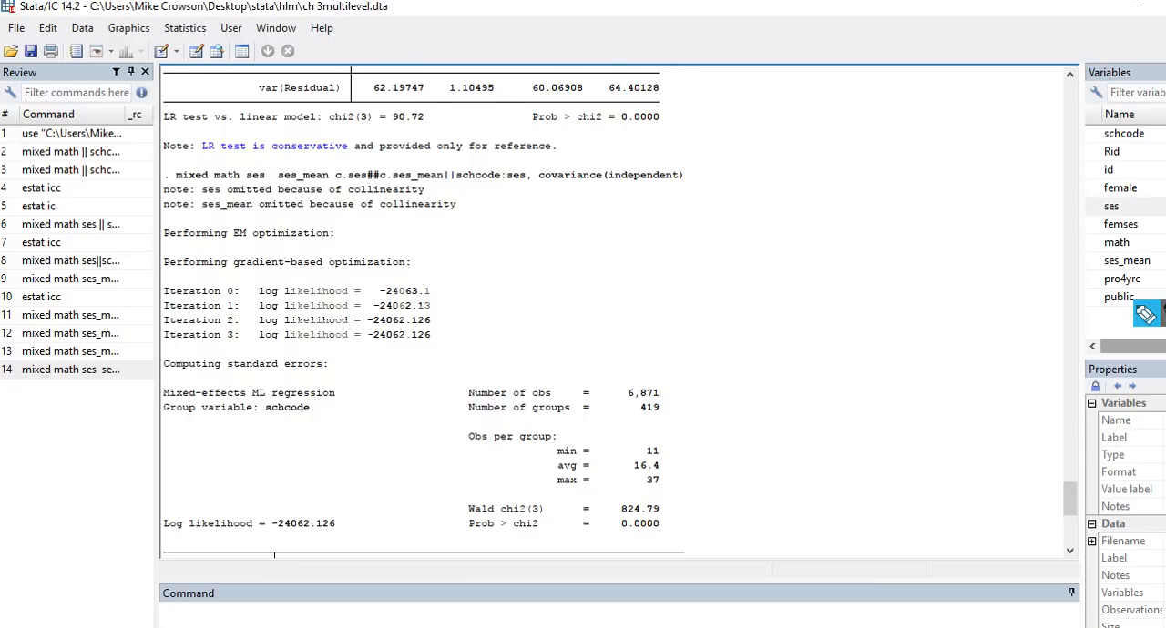
{"action": "scroll", "coordinate": [615, 310], "scroll_direction": "down", "scroll_amount": 9}
{"action": "scroll", "coordinate": [615, 310], "scroll_direction": "up", "scroll_amount": 9}
{"action": "scroll", "coordinate": [615, 309], "scroll_direction": "up", "scroll_amount": 4}
{"action": "scroll", "coordinate": [615, 310], "scroll_direction": "down", "scroll_amount": 11}
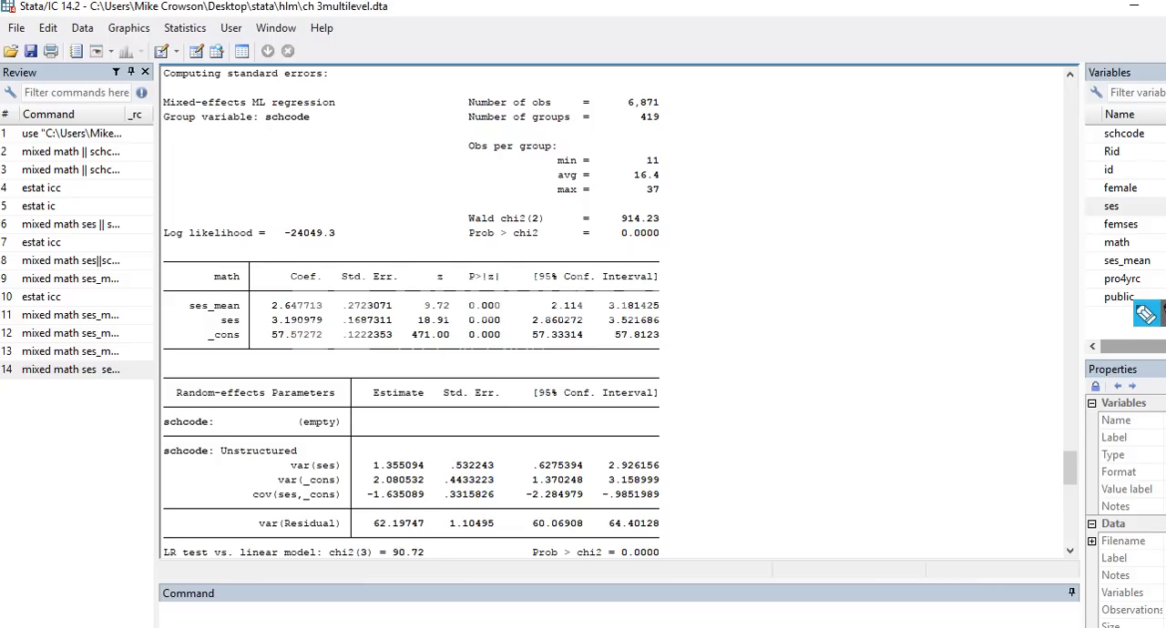
{"action": "scroll", "coordinate": [615, 310], "scroll_direction": "down", "scroll_amount": 6}
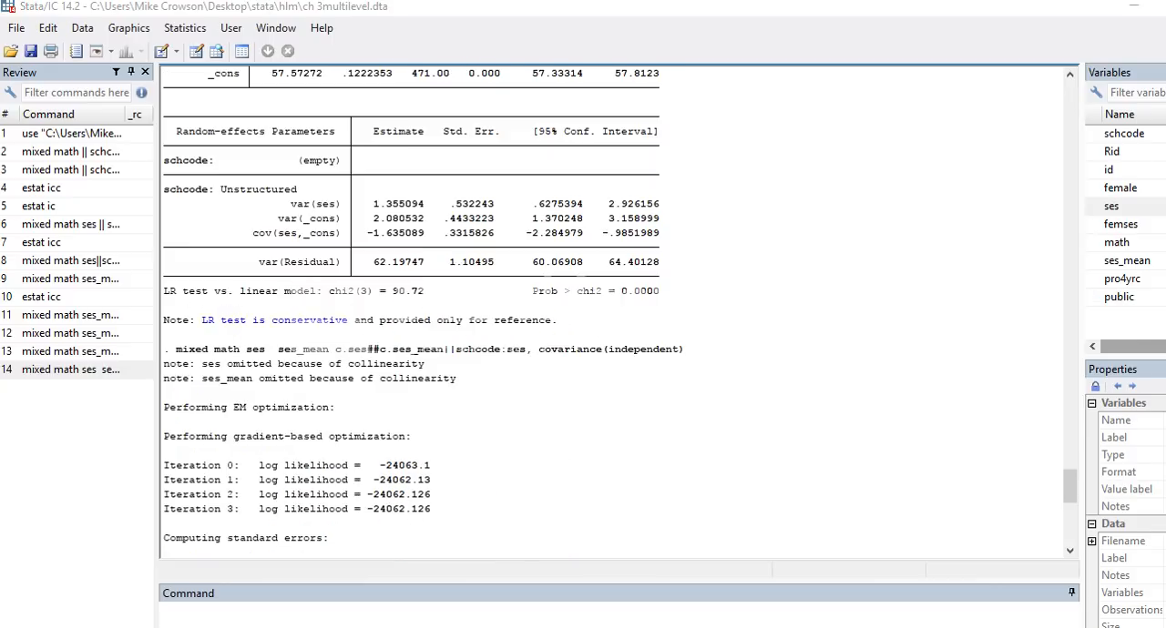
{"action": "scroll", "coordinate": [615, 309], "scroll_direction": "down", "scroll_amount": 9}
{"action": "scroll", "coordinate": [615, 309], "scroll_direction": "down", "scroll_amount": 4}
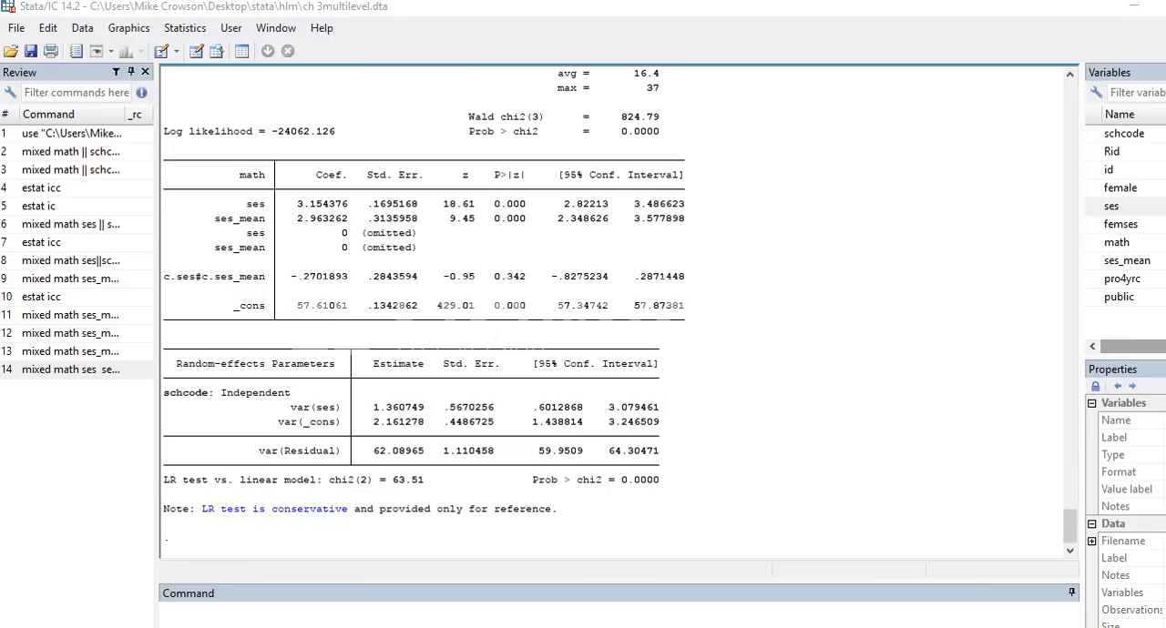
{"action": "scroll", "coordinate": [615, 309], "scroll_direction": "up", "scroll_amount": 14}
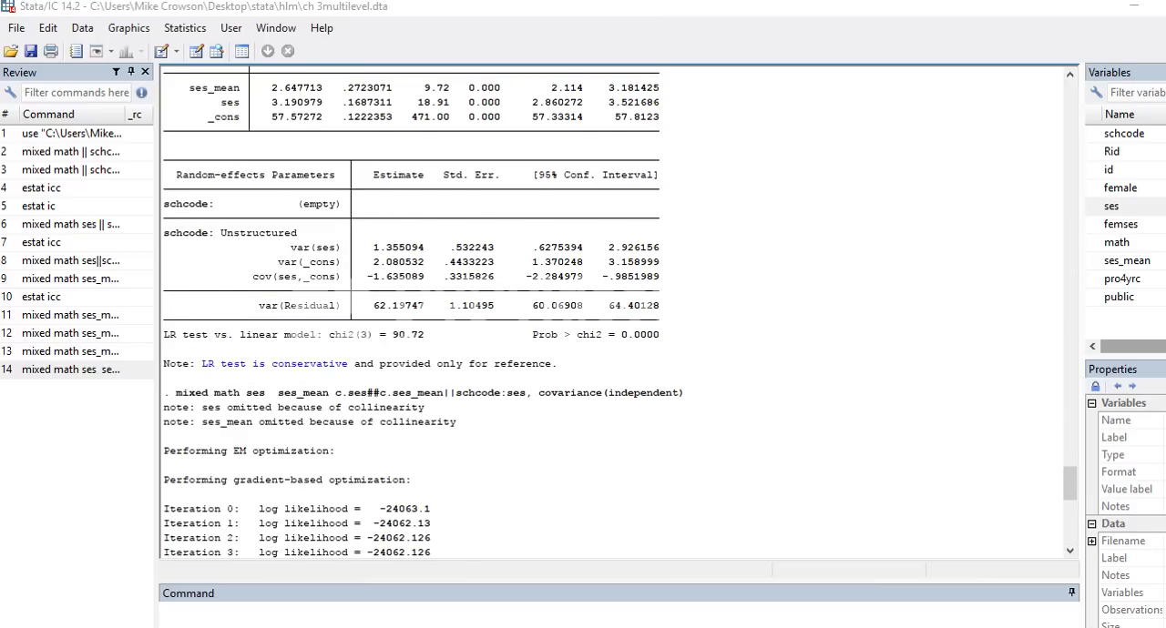
{"action": "scroll", "coordinate": [615, 310], "scroll_direction": "down", "scroll_amount": 11}
{"action": "scroll", "coordinate": [615, 310], "scroll_direction": "up", "scroll_amount": 2}
{"action": "scroll", "coordinate": [615, 309], "scroll_direction": "down", "scroll_amount": 1}
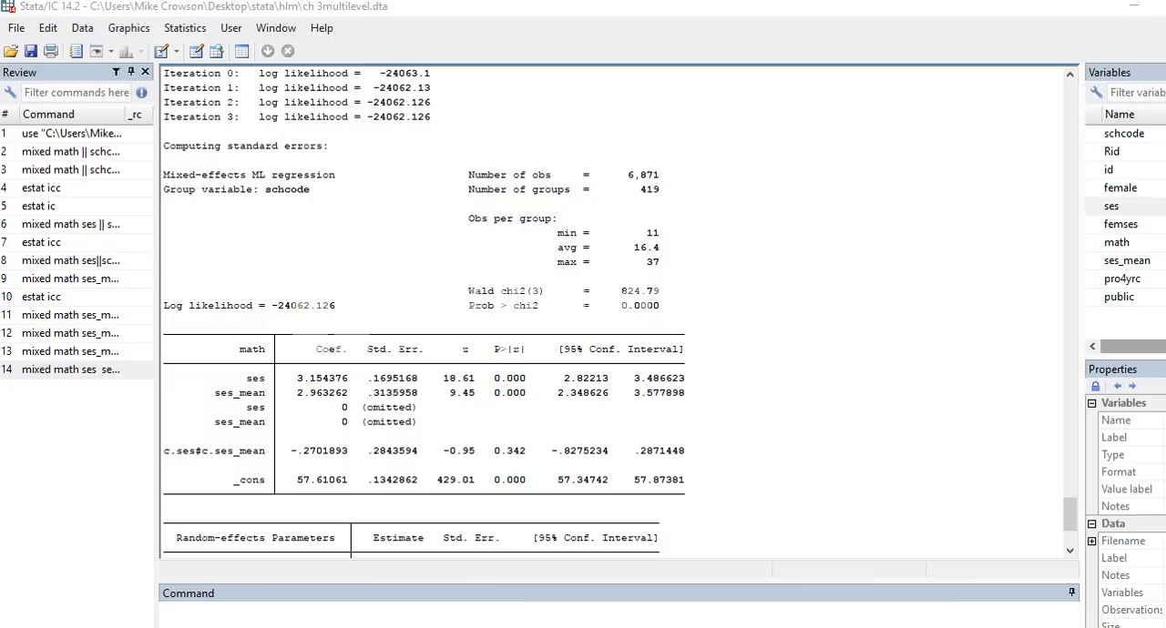
{"action": "scroll", "coordinate": [615, 310], "scroll_direction": "up", "scroll_amount": 4}
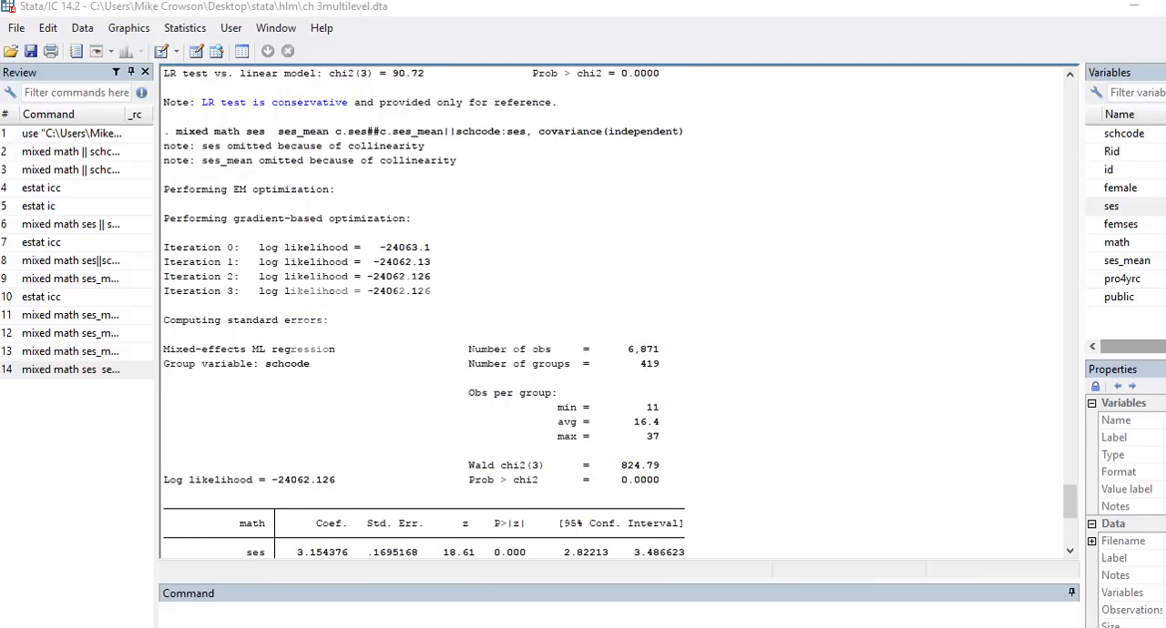
{"action": "scroll", "coordinate": [619, 311], "scroll_direction": "up", "scroll_amount": 3}
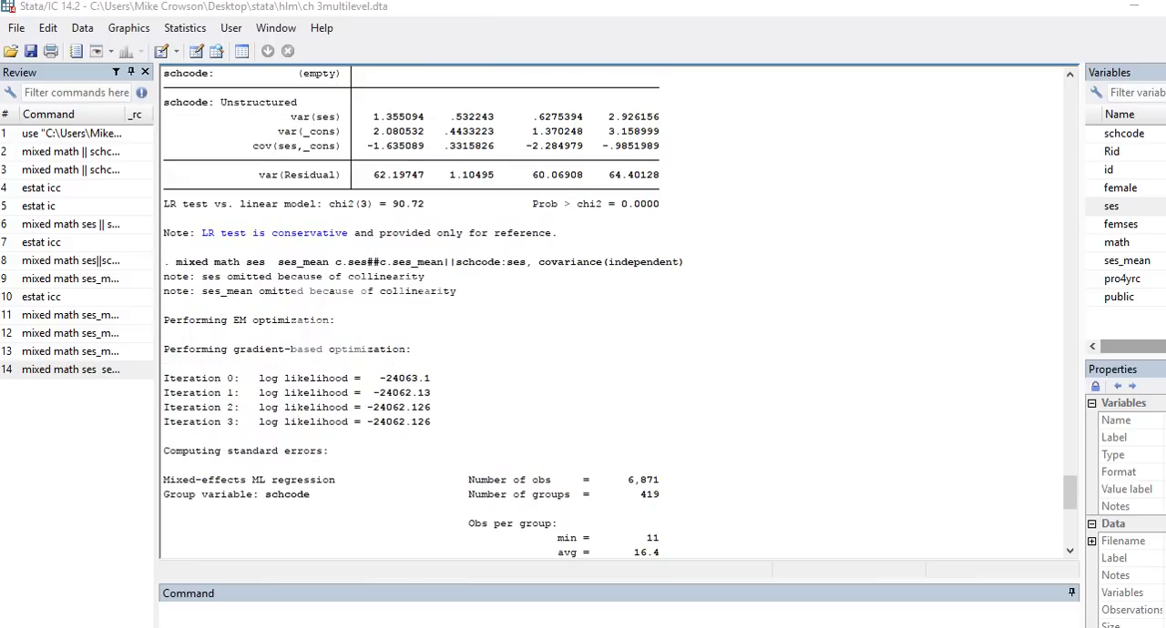